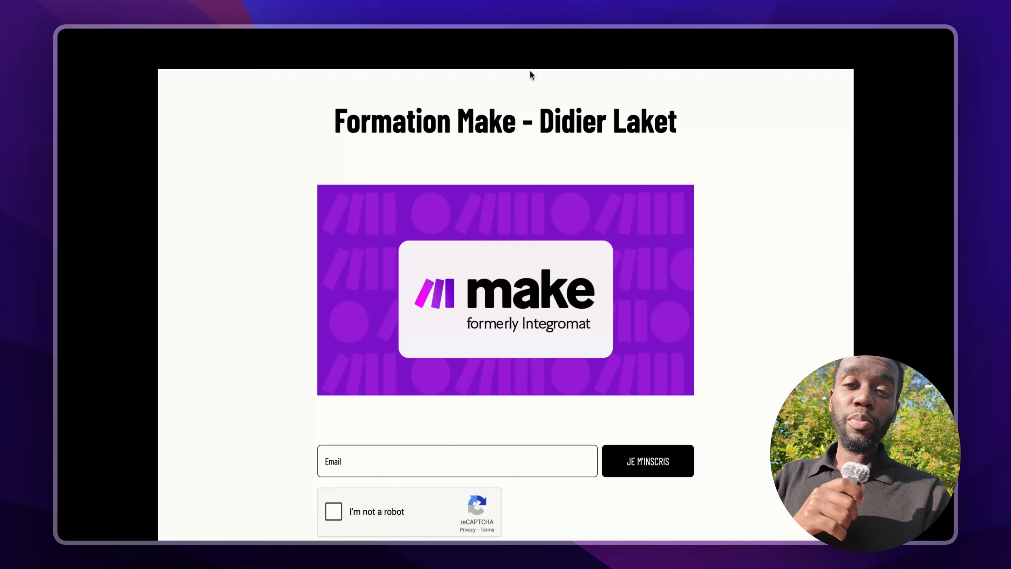
# Step: Enter an email address in the Formation Make training signup form
pyautogui.scroll(-4, 532, 127)
pyautogui.scroll(2, 532, 127)
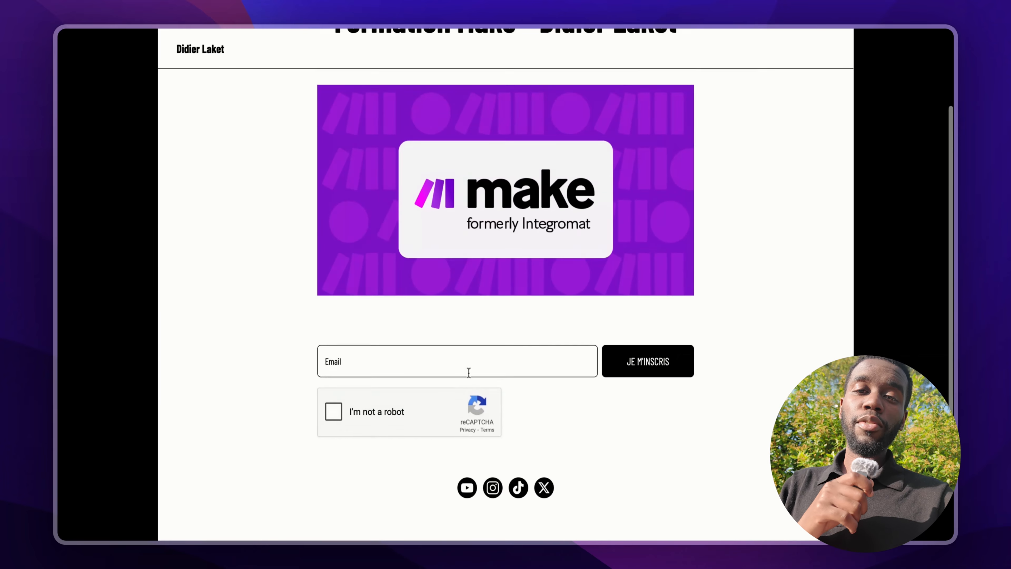
pyautogui.click(469, 373)
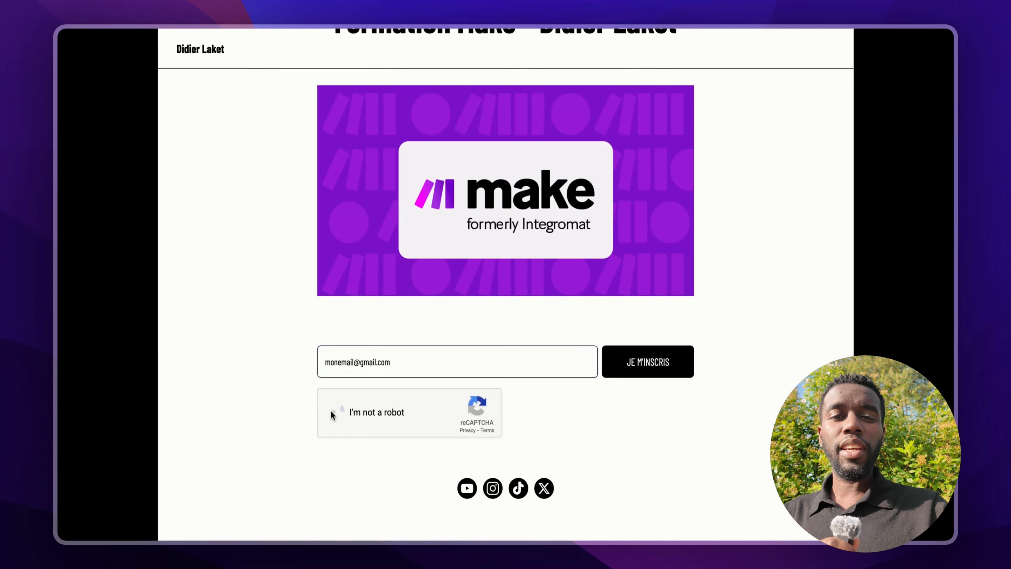
# Step: Pass the robot check by selecting the bus images, then submit the signup with JE M'INSCRIS
pyautogui.click(333, 411)
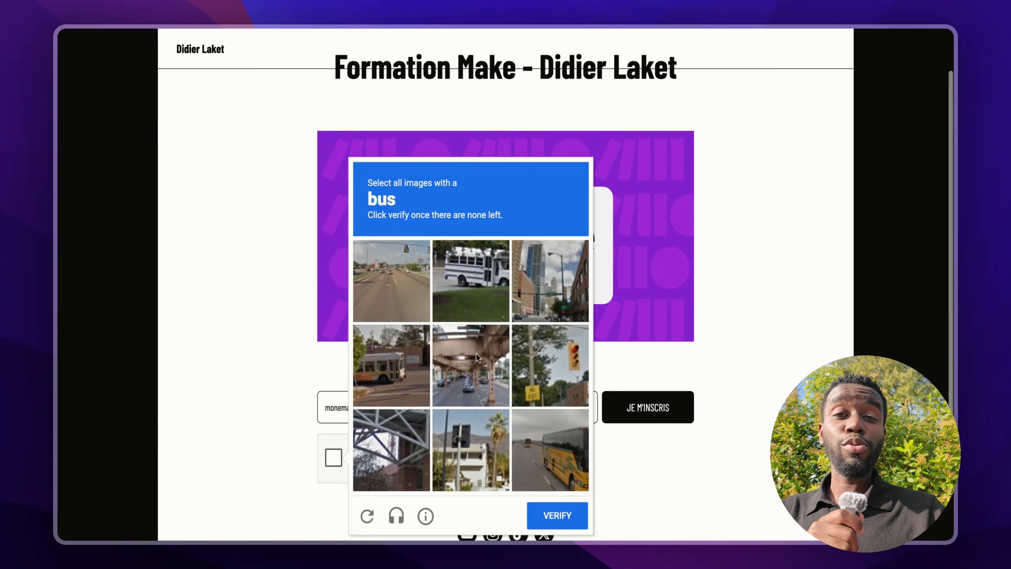
pyautogui.click(471, 280)
pyautogui.click(550, 450)
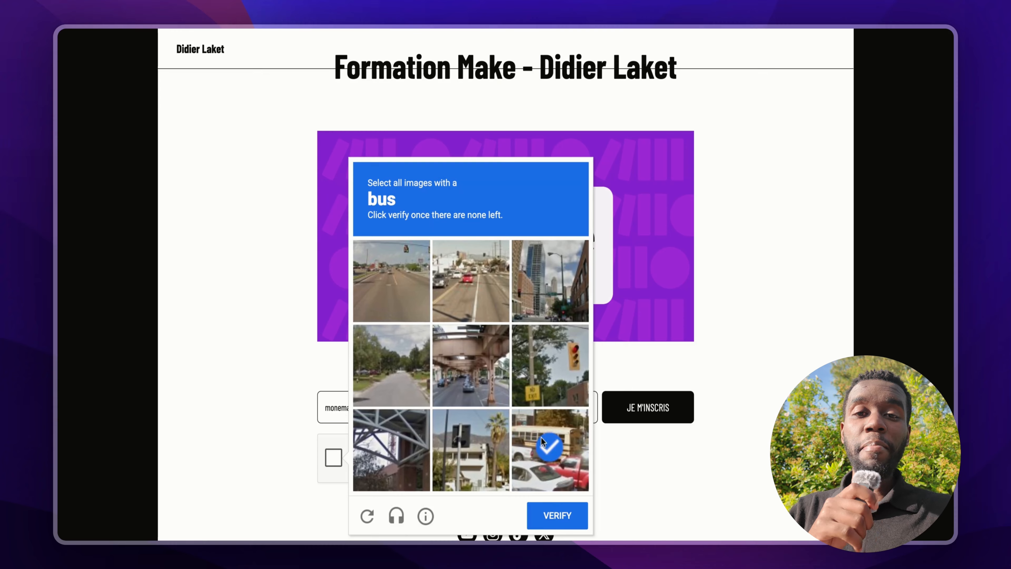
pyautogui.click(557, 515)
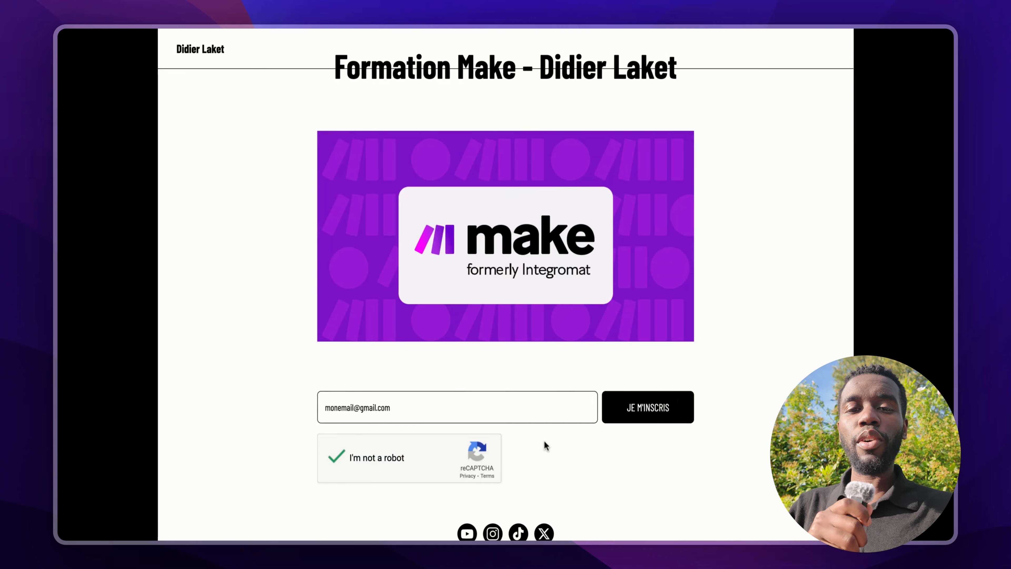
pyautogui.scroll(-3, 544, 399)
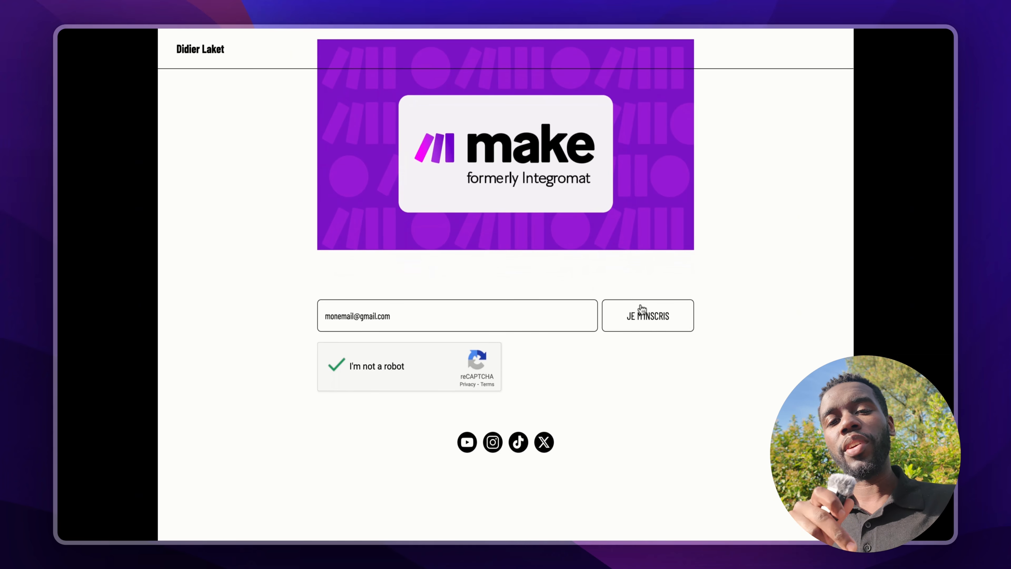
pyautogui.click(643, 312)
pyautogui.scroll(-3, 657, 214)
pyautogui.scroll(-2, 657, 271)
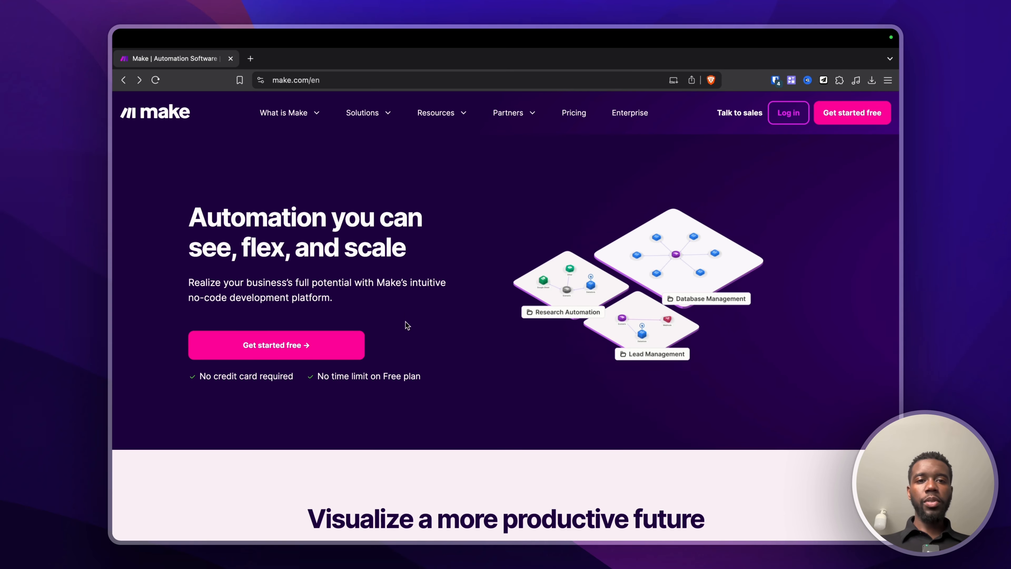
# Step: Glance at the sign-up page, then view the organization's Teams and Users tabs
pyautogui.click(857, 115)
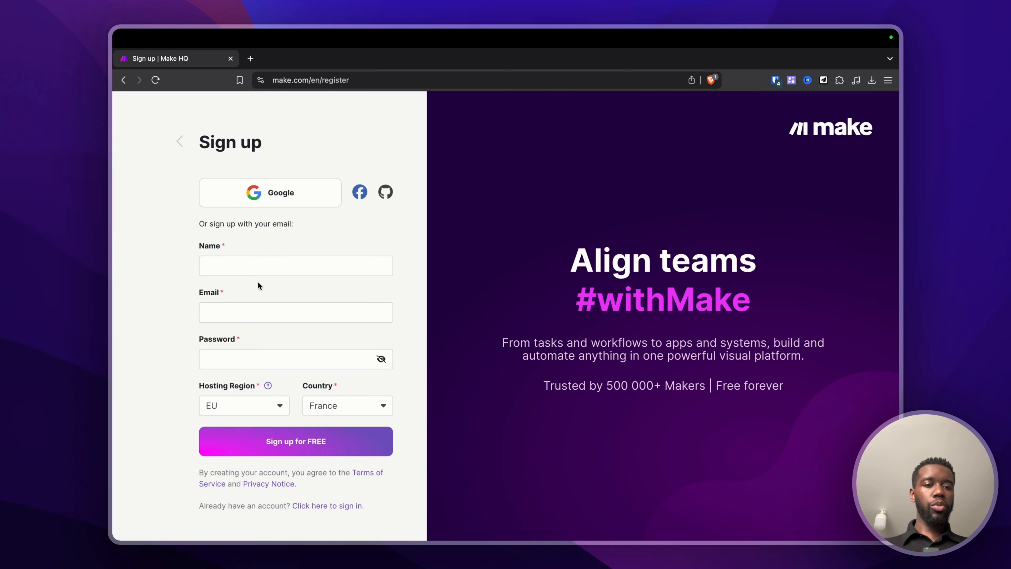
pyautogui.click(179, 141)
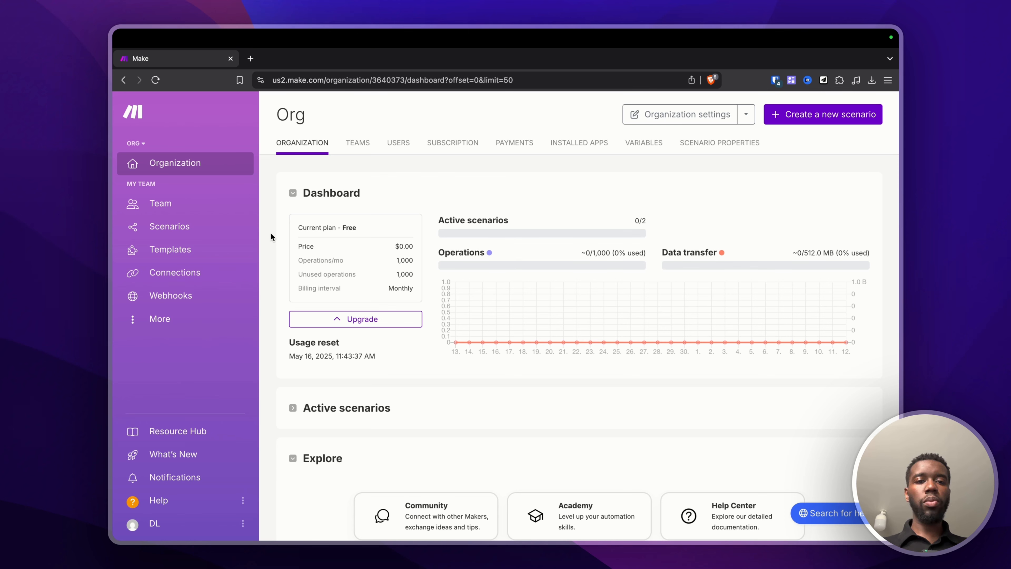
pyautogui.click(363, 152)
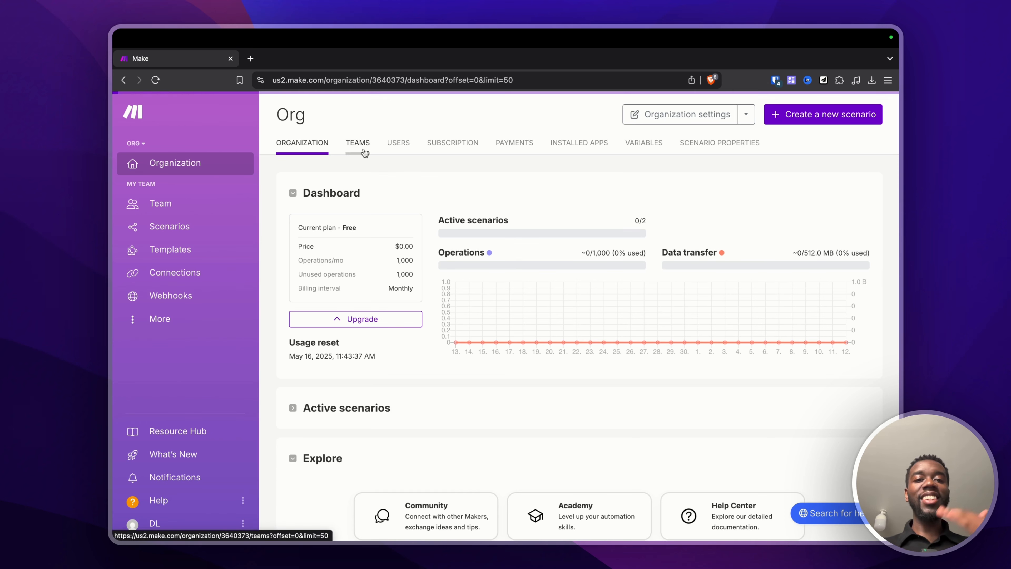
pyautogui.click(397, 143)
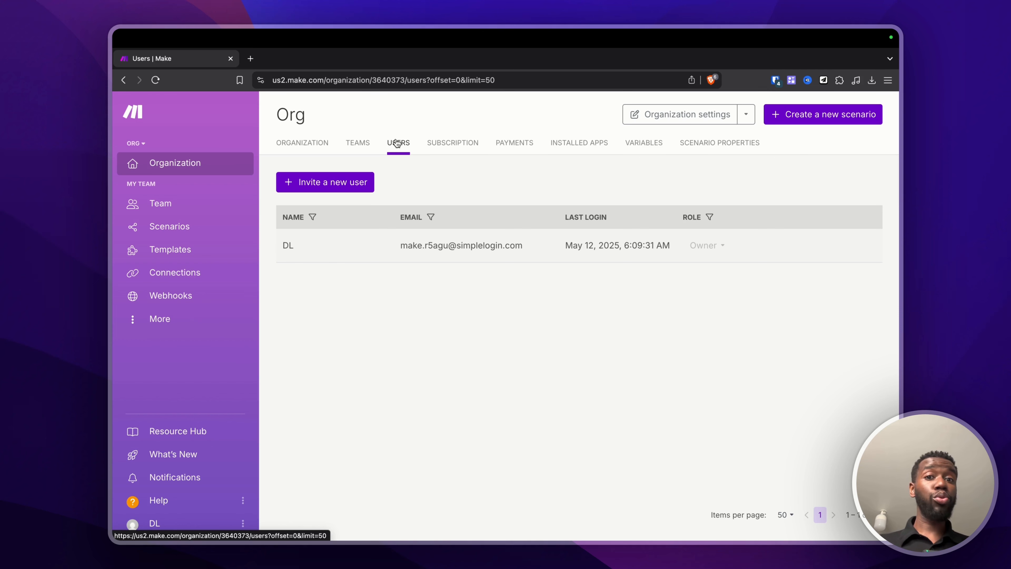
pyautogui.click(312, 151)
# Step: Show the Free plan details, highlighting the 1,000 Operations/mo allowance
pyautogui.click(292, 192)
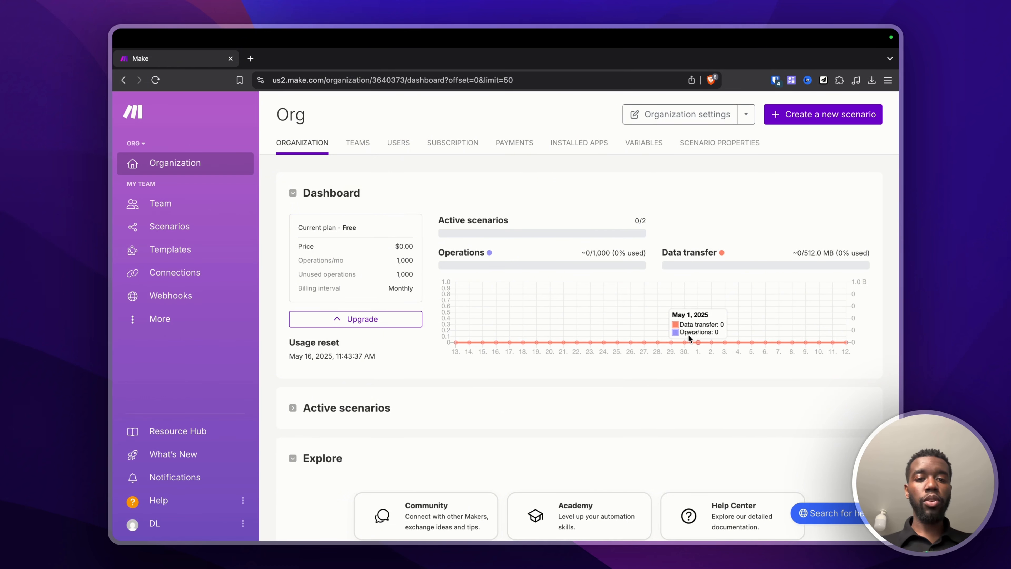
pyautogui.moveTo(392, 260); pyautogui.dragTo(424, 262)
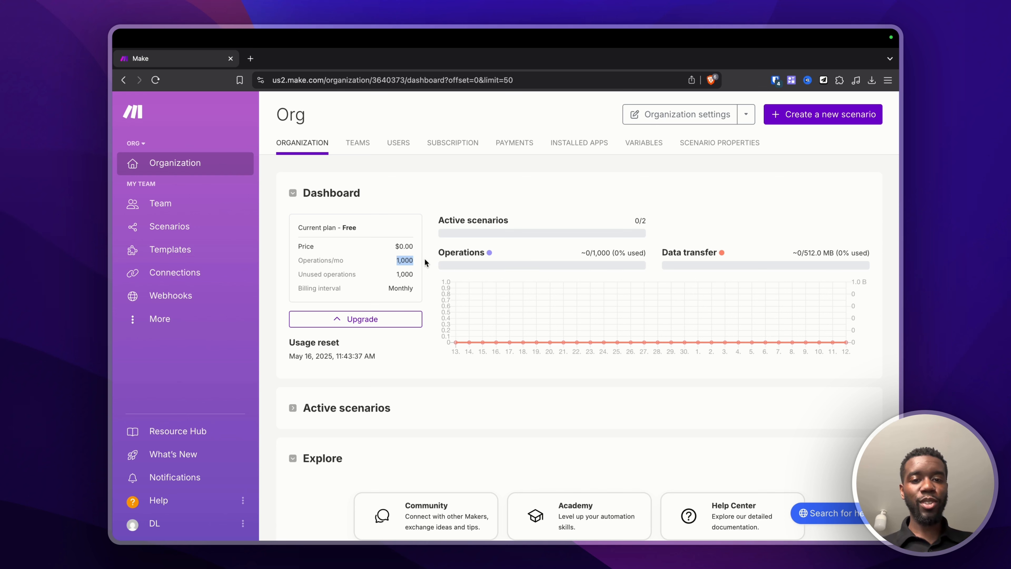
pyautogui.moveTo(298, 260); pyautogui.dragTo(337, 258)
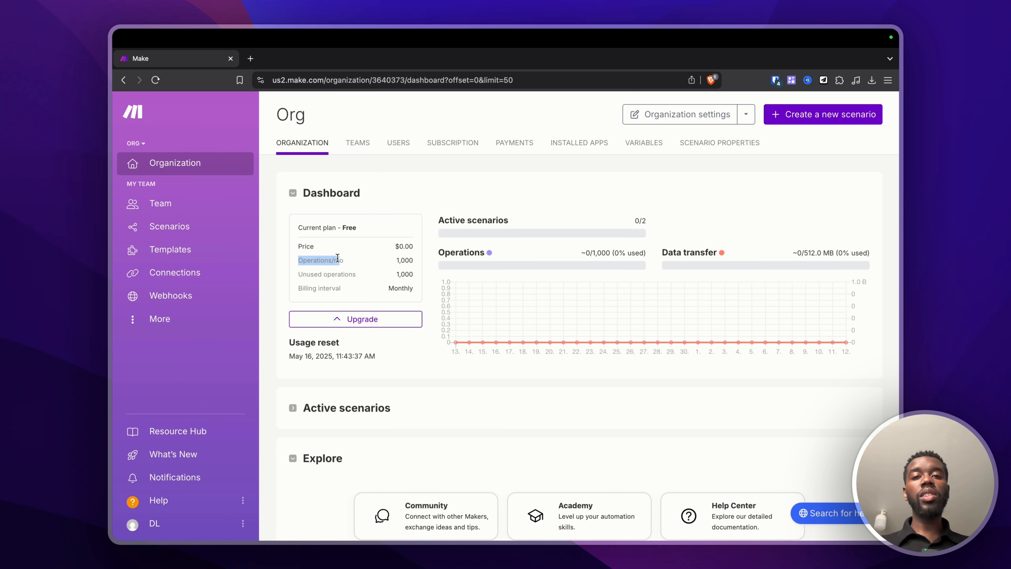
pyautogui.moveTo(299, 260); pyautogui.dragTo(333, 260)
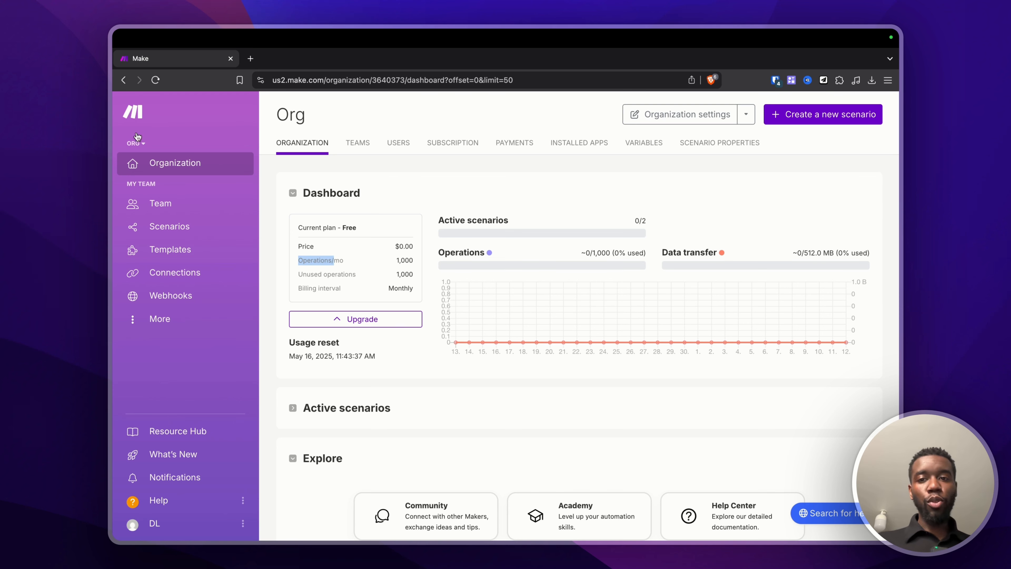
pyautogui.click(161, 204)
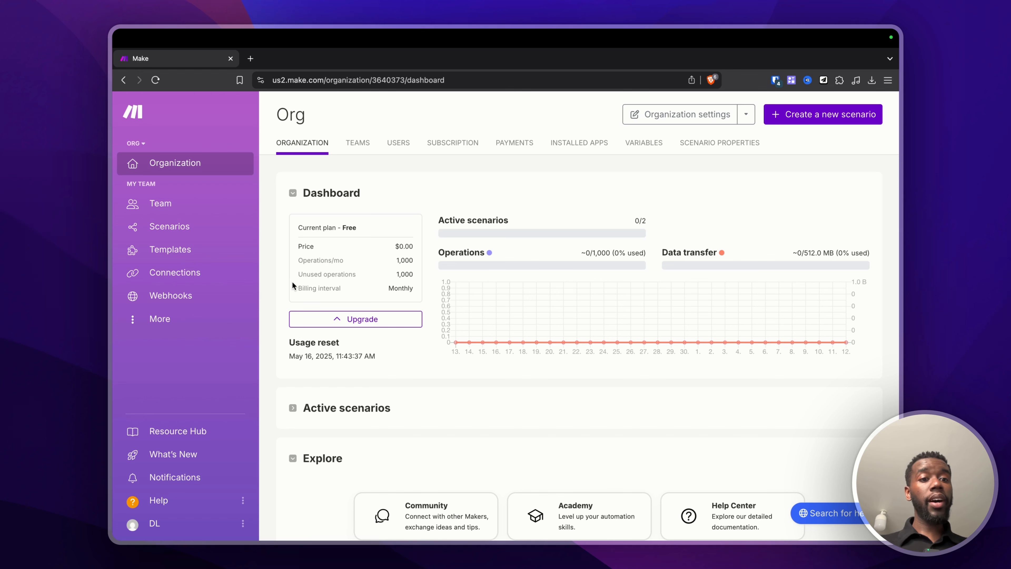
# Step: Look over the empty scenarios list, its new-folder button and the AI Agents page
pyautogui.click(178, 229)
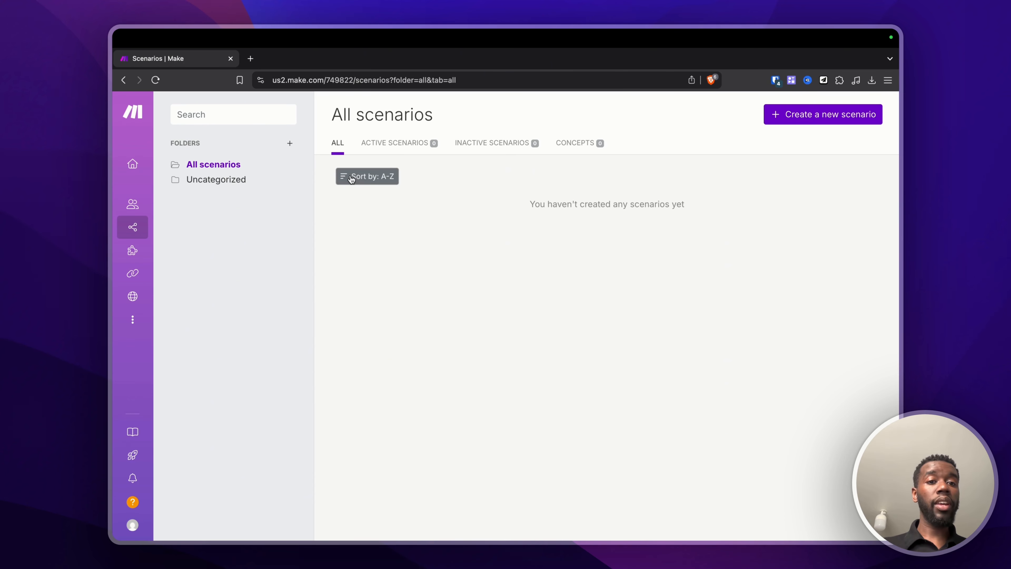
pyautogui.click(289, 143)
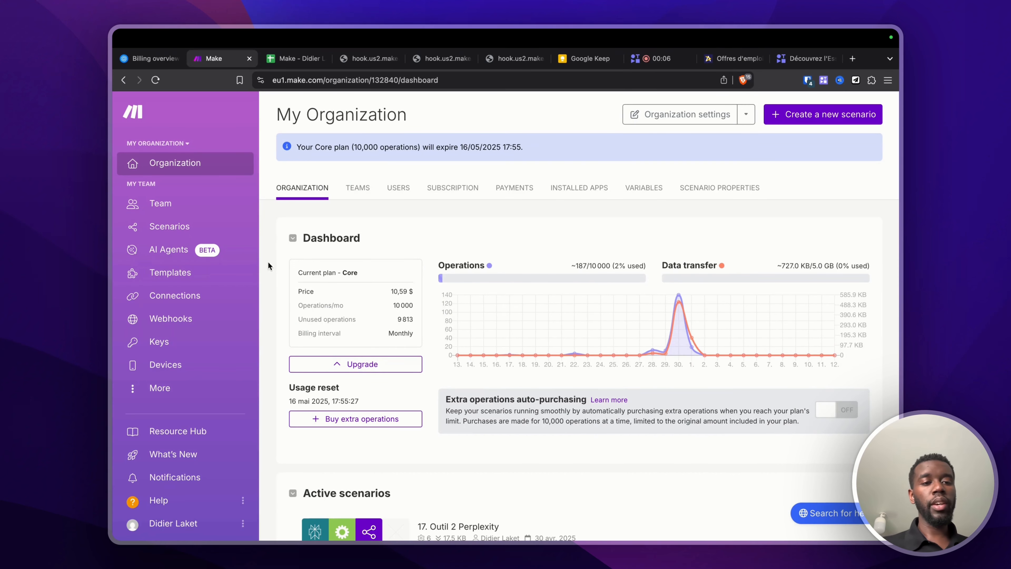
pyautogui.click(167, 251)
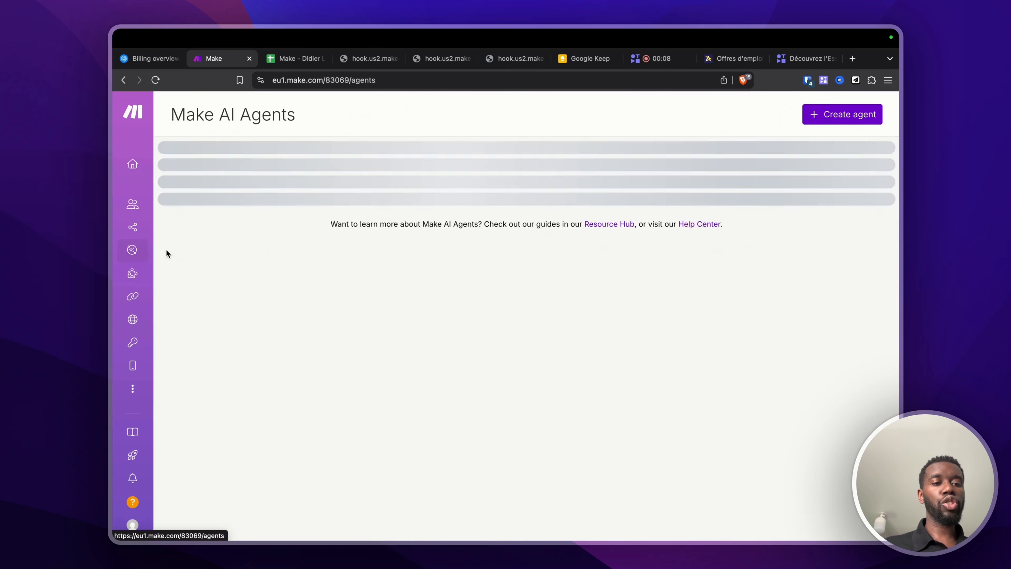
pyautogui.moveTo(151, 181)
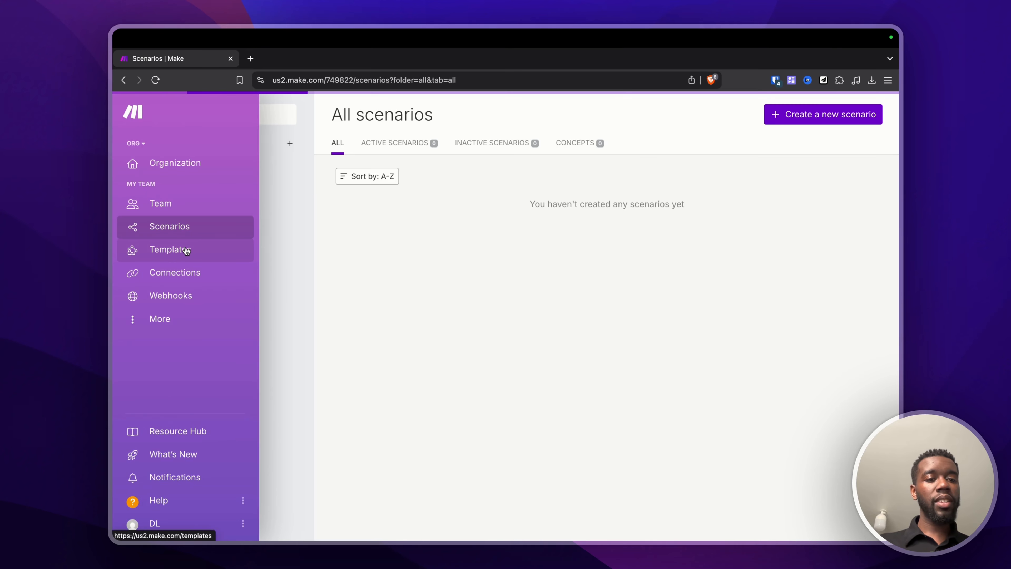
# Step: Preview the public Google Calendar from Notion template, then return to the templates list
pyautogui.click(187, 251)
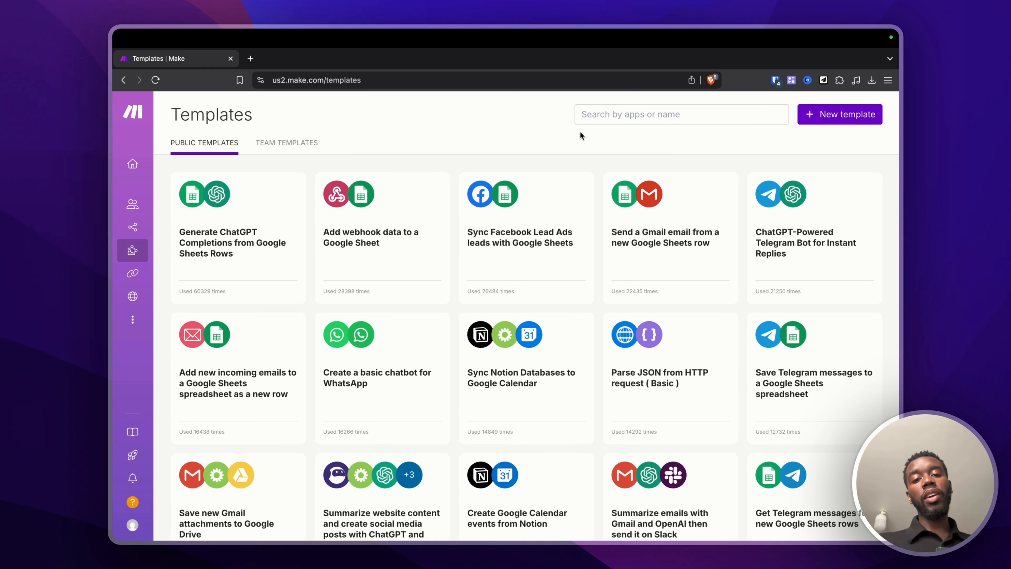
pyautogui.click(517, 518)
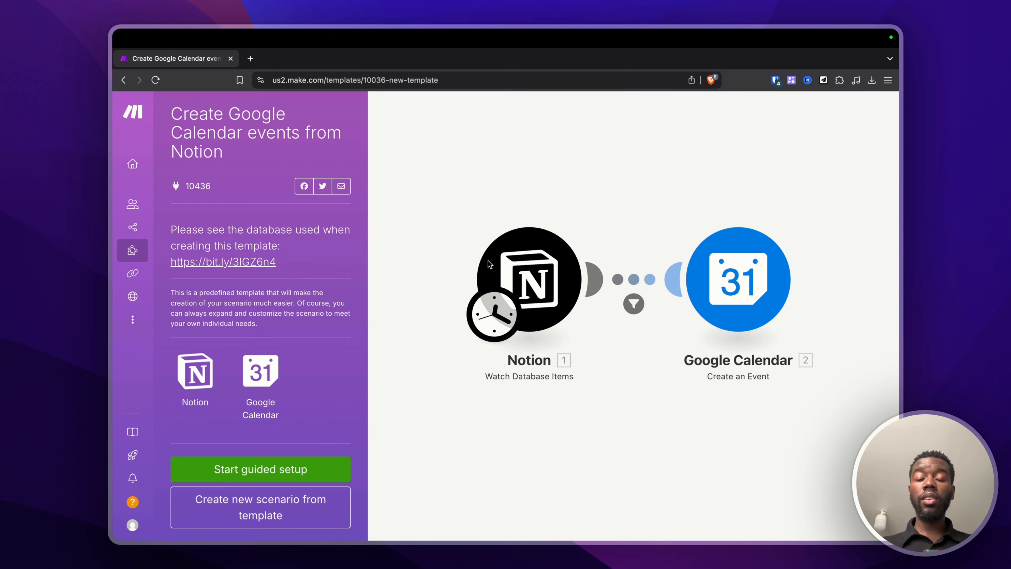
pyautogui.click(118, 251)
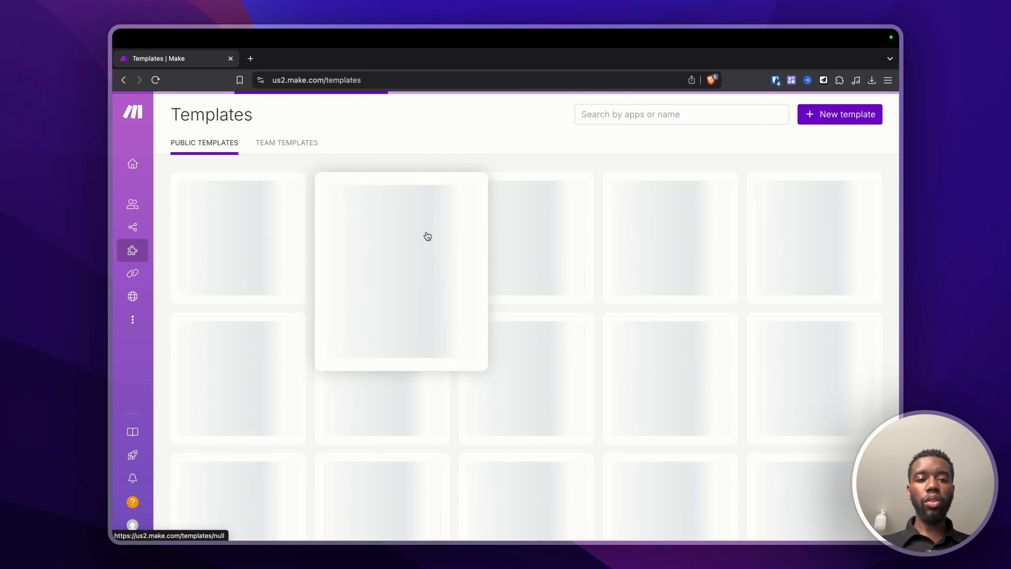
# Step: Check the Team templates, then open the empty Connections page
pyautogui.scroll(-3, 382, 213)
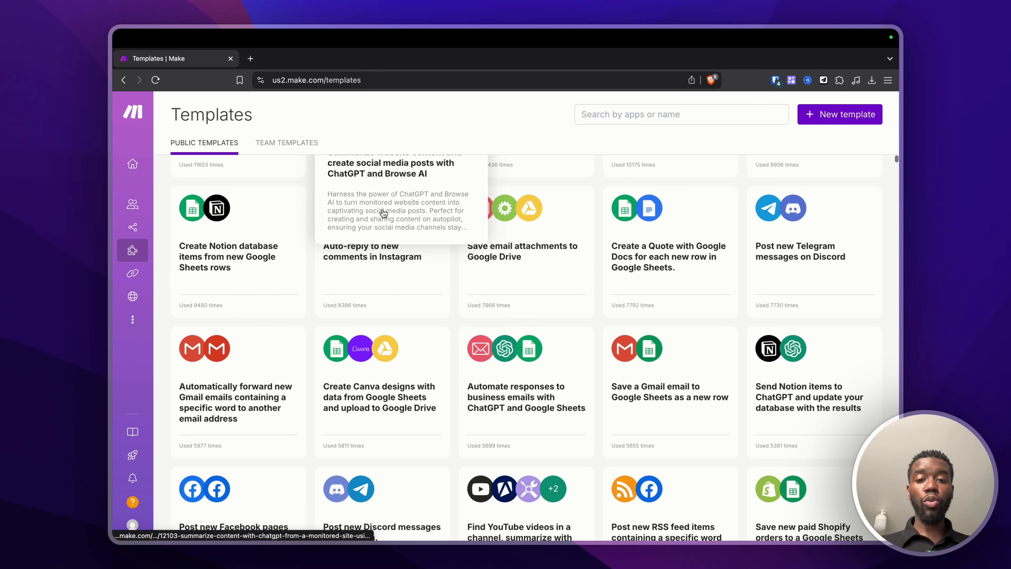
pyautogui.scroll(-8, 383, 213)
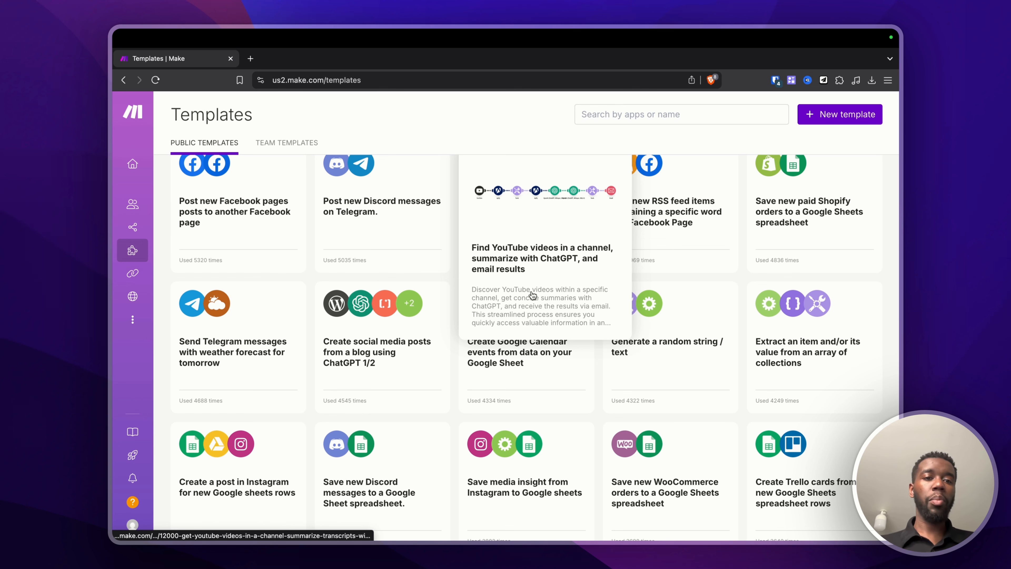
pyautogui.scroll(15, 533, 295)
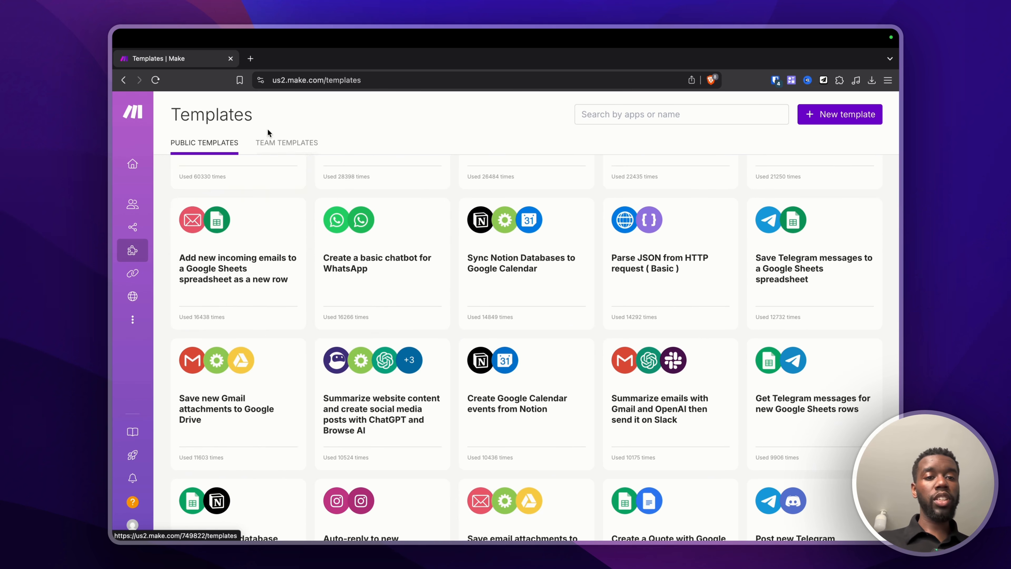
pyautogui.click(272, 144)
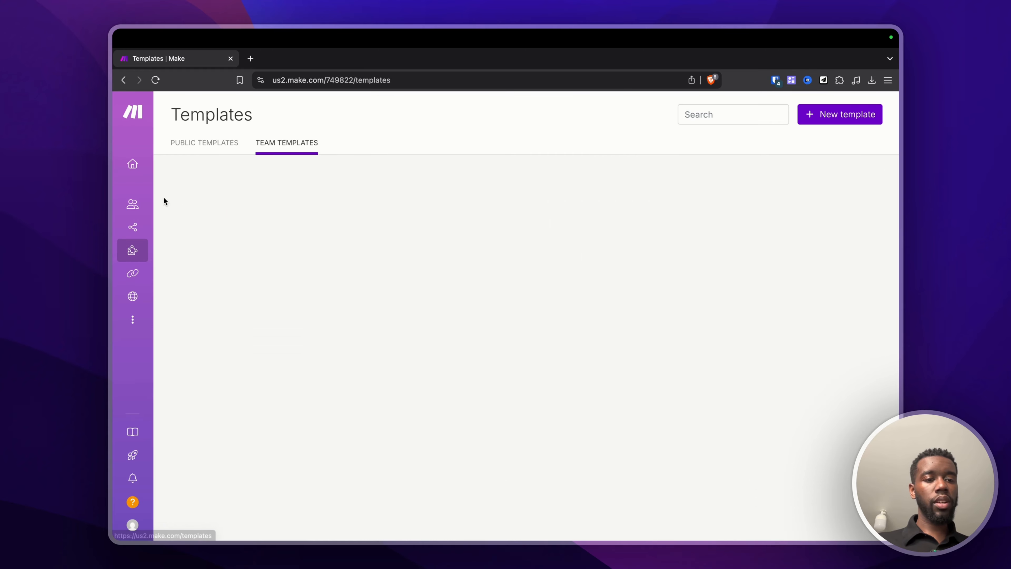
pyautogui.click(166, 273)
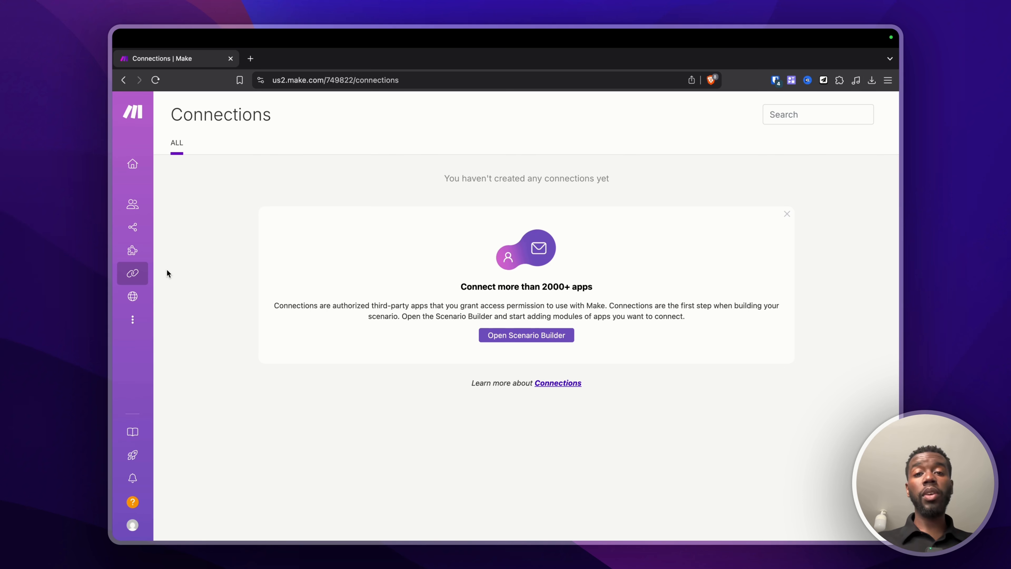
# Step: Visit the Webhooks page, then create a new scenario from the Scenarios list
pyautogui.moveTo(170, 330)
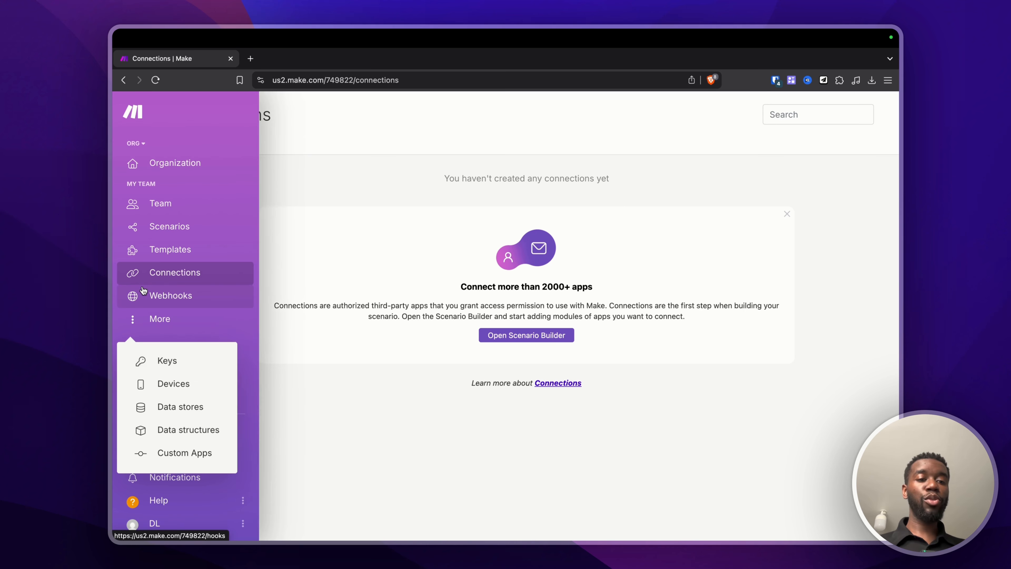
pyautogui.click(148, 296)
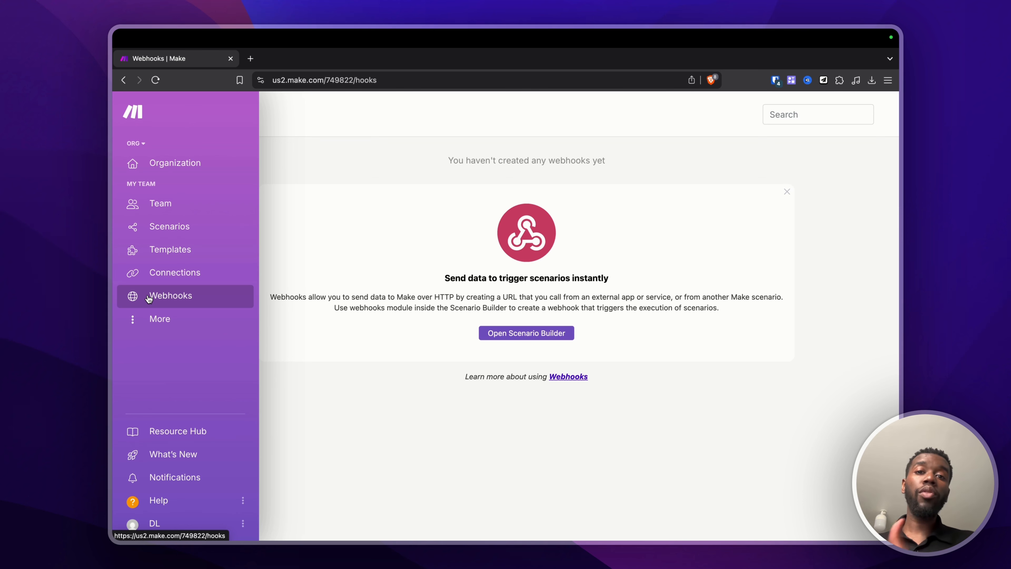
pyautogui.click(171, 228)
pyautogui.click(812, 115)
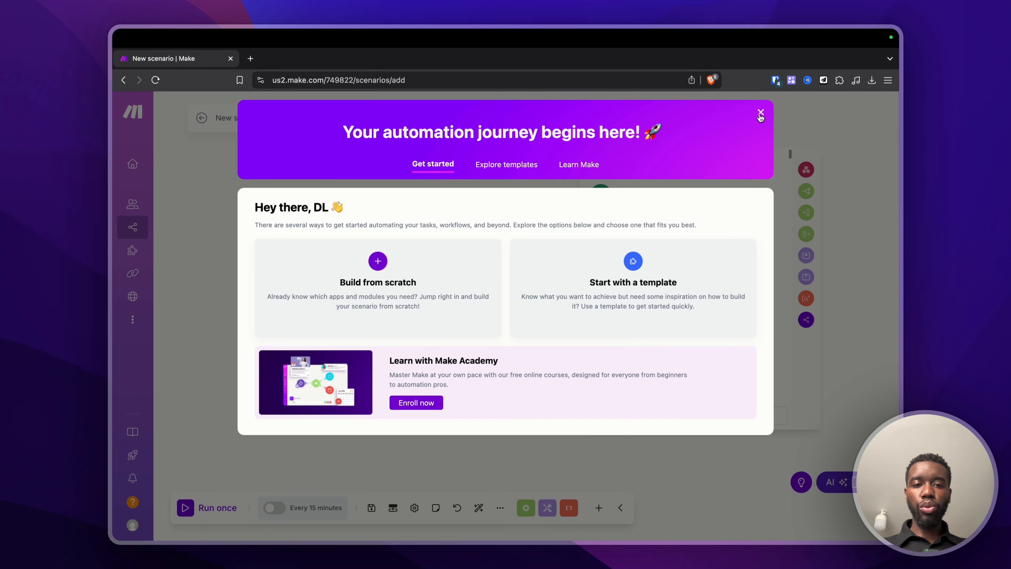
# Step: Dismiss the welcome dialog and browse the modules Gmail offers for the first module
pyautogui.click(759, 115)
pyautogui.click(448, 293)
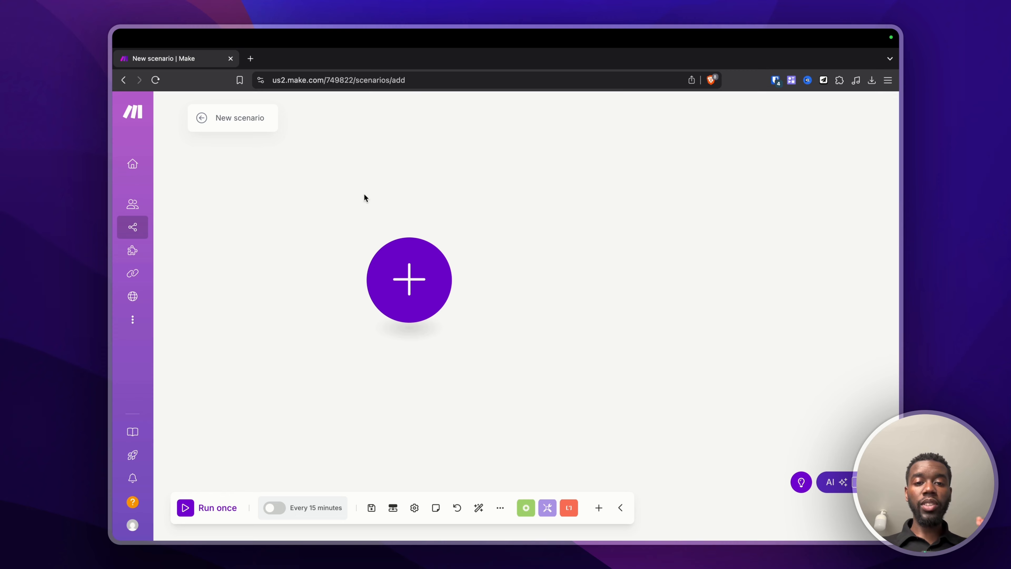
pyautogui.click(414, 283)
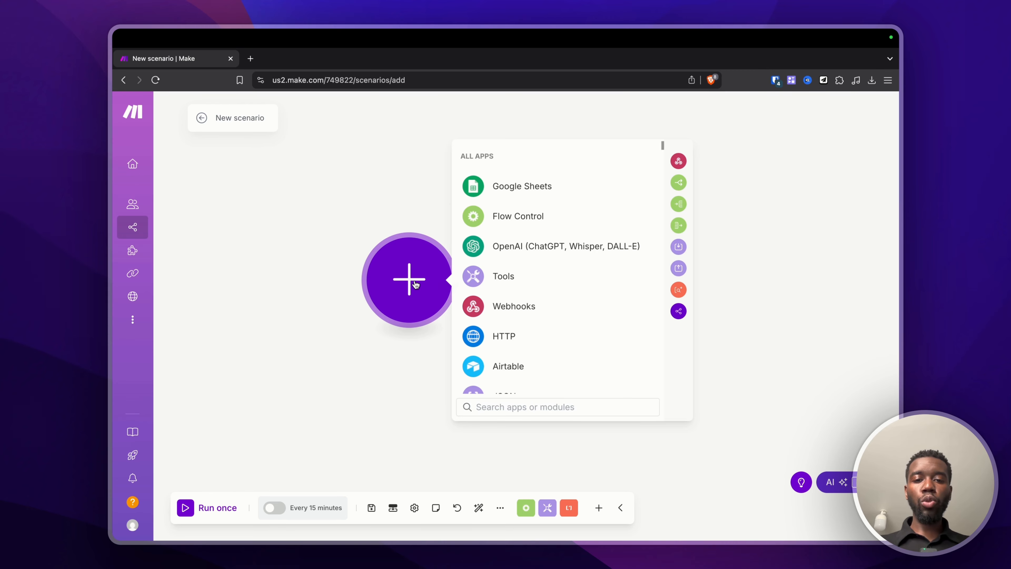
pyautogui.scroll(-3, 529, 201)
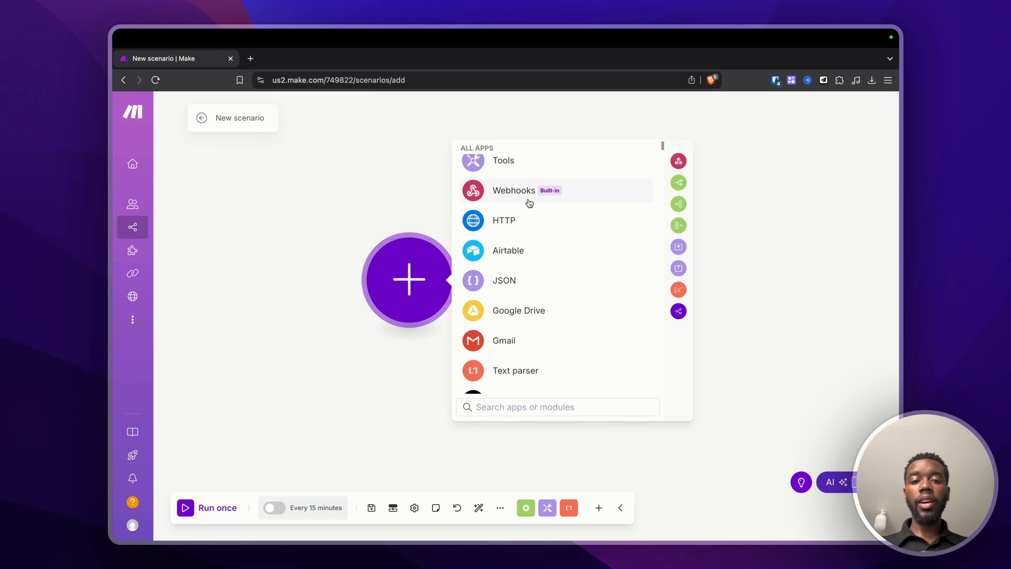
pyautogui.scroll(-1, 530, 203)
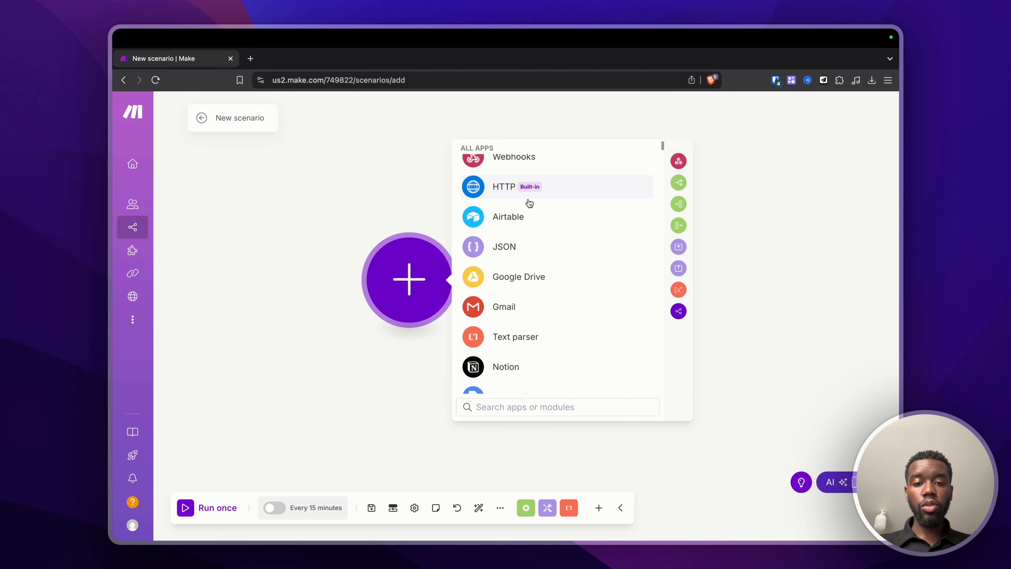
pyautogui.click(504, 313)
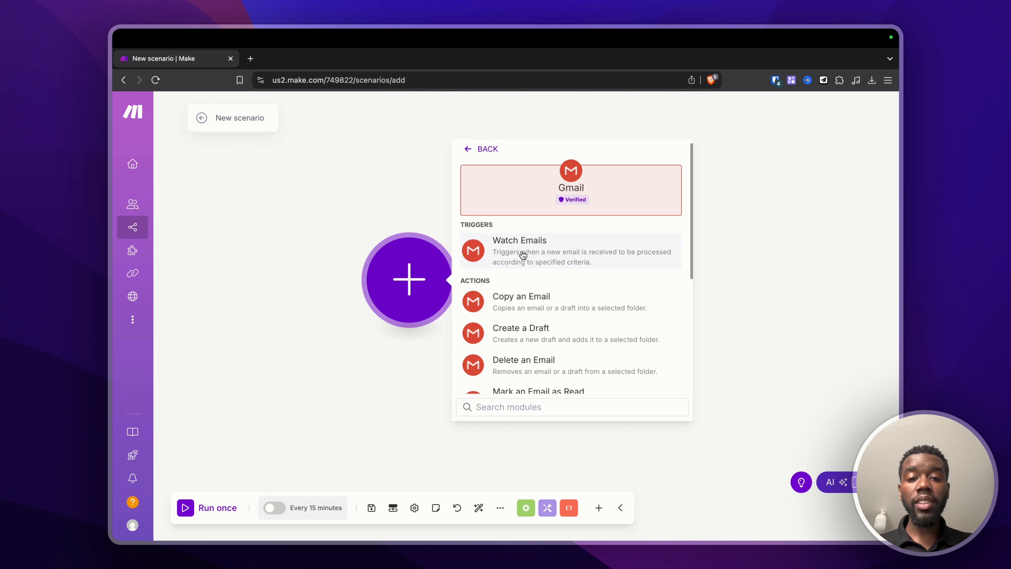
pyautogui.scroll(-1, 531, 310)
pyautogui.scroll(-3, 531, 309)
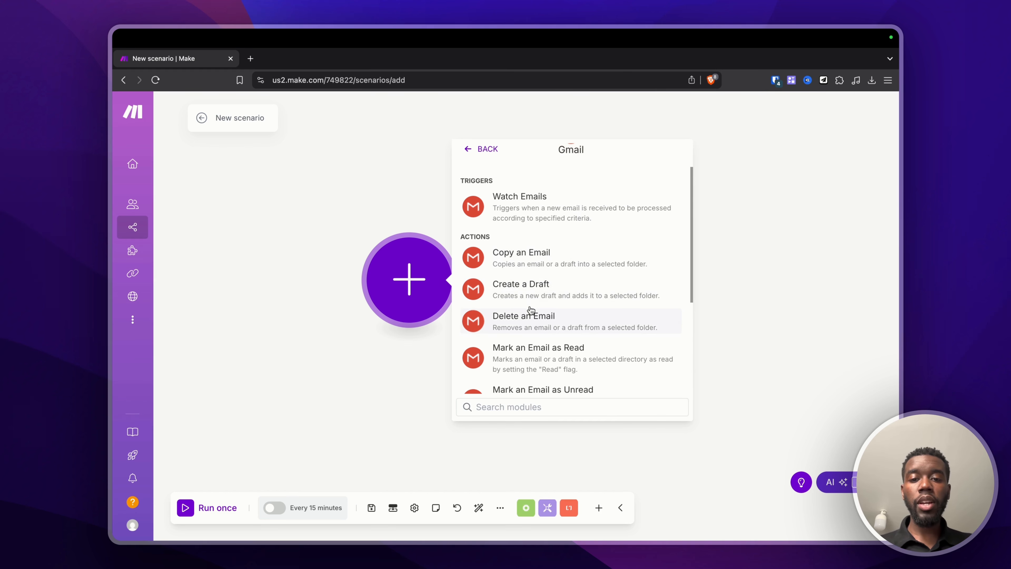
pyautogui.scroll(-2, 528, 237)
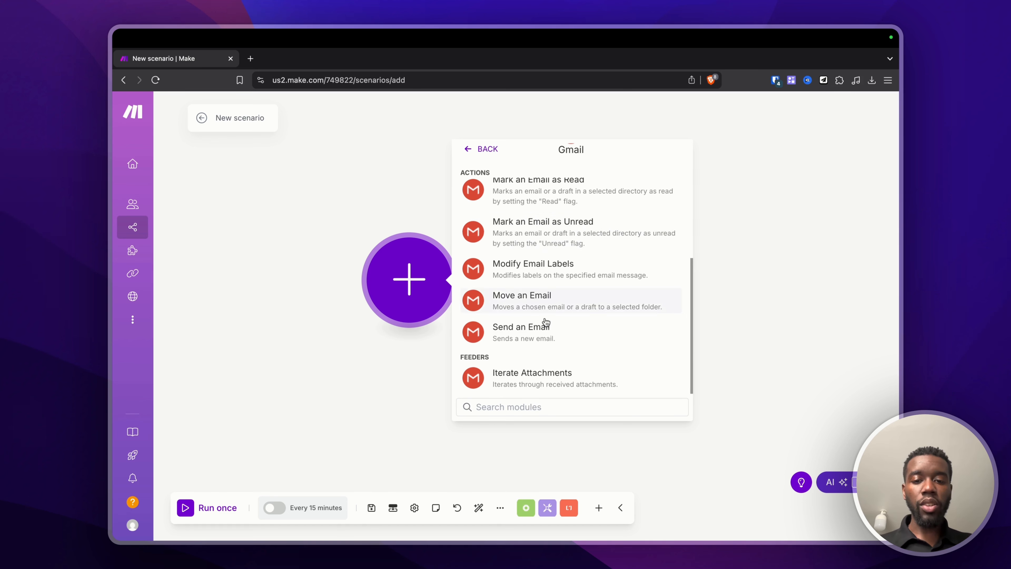
pyautogui.scroll(6, 530, 262)
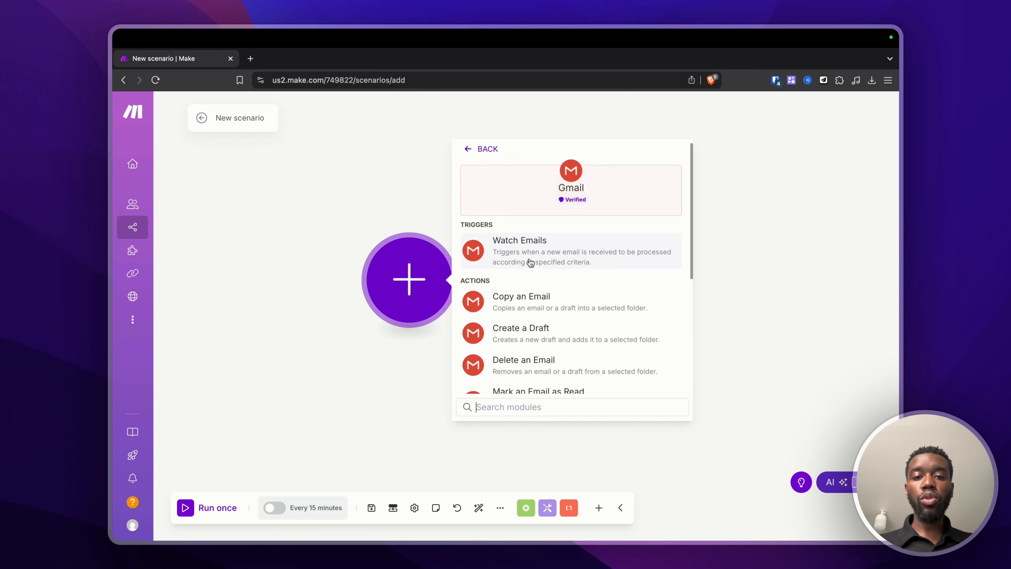
pyautogui.click(468, 150)
# Step: Browse the modules Airtable offers, then return to the full app list
pyautogui.scroll(-2, 540, 323)
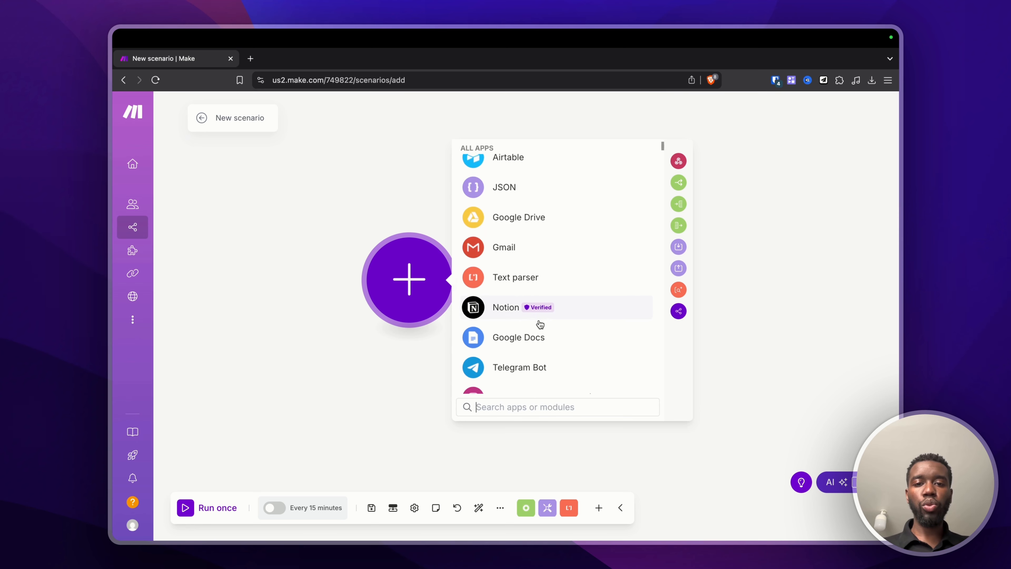
pyautogui.scroll(3, 540, 324)
pyautogui.click(540, 324)
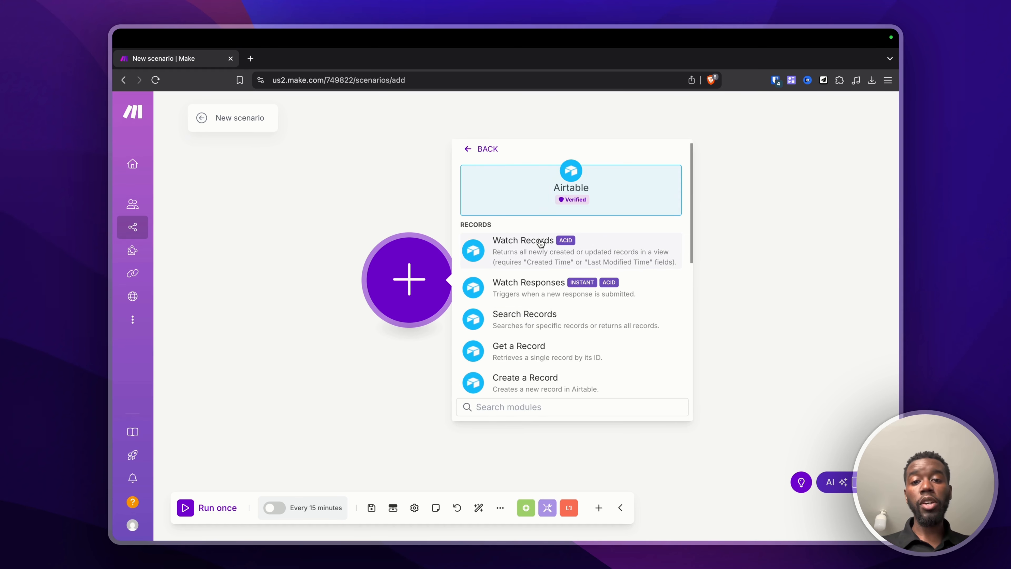
pyautogui.scroll(-2, 540, 243)
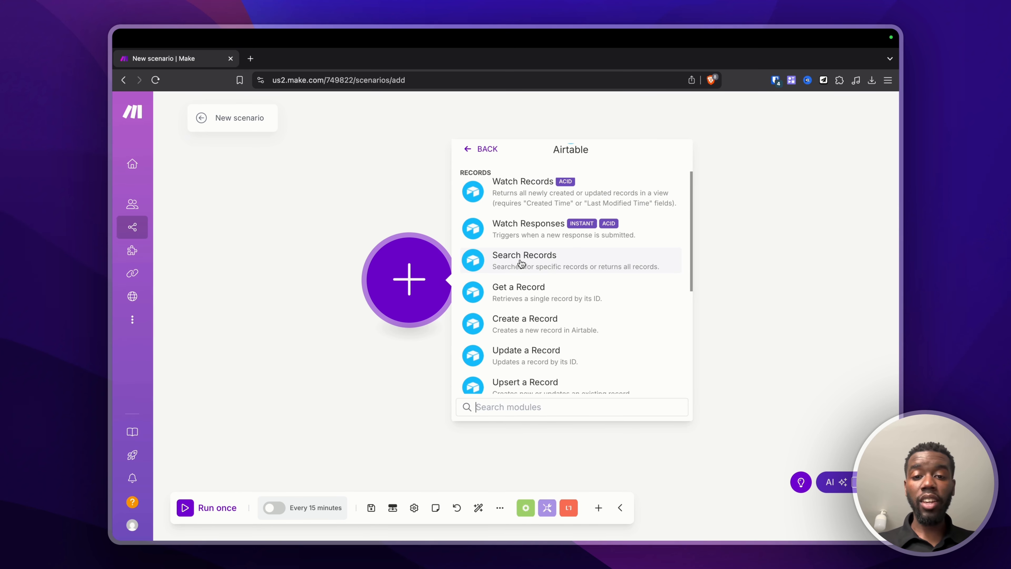
pyautogui.scroll(-1, 520, 262)
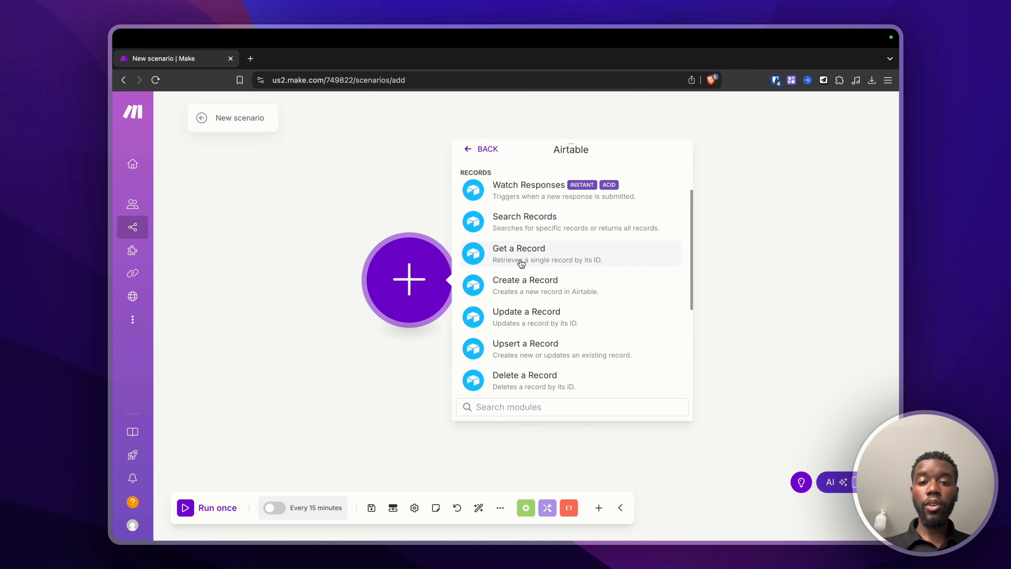
pyautogui.scroll(-1, 557, 255)
pyautogui.click(481, 156)
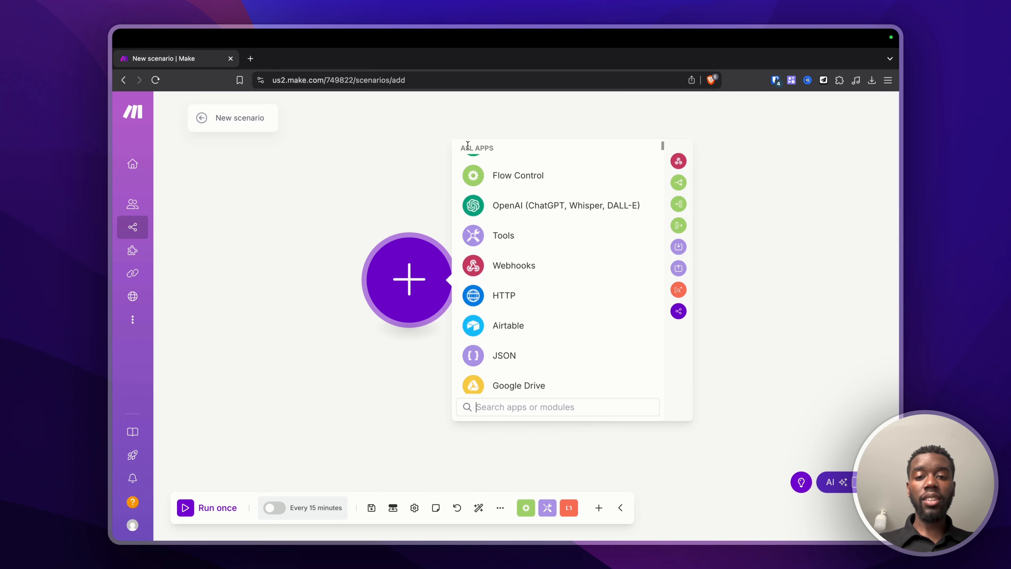
# Step: Search 'notion' and make Watch Database Items the scenario's trigger
pyautogui.scroll(-8, 535, 251)
pyautogui.scroll(-15, 535, 251)
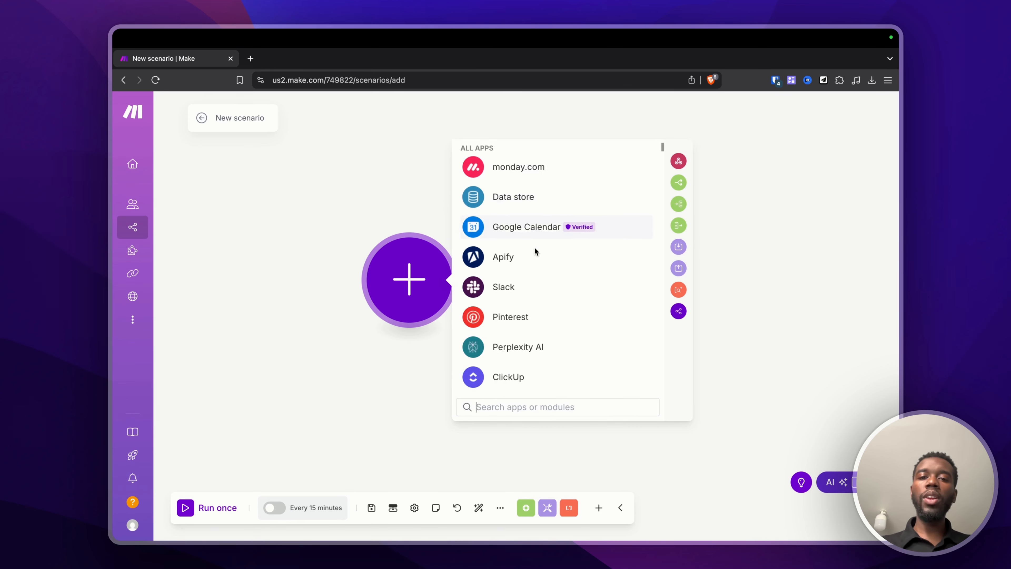
pyautogui.scroll(-8, 536, 251)
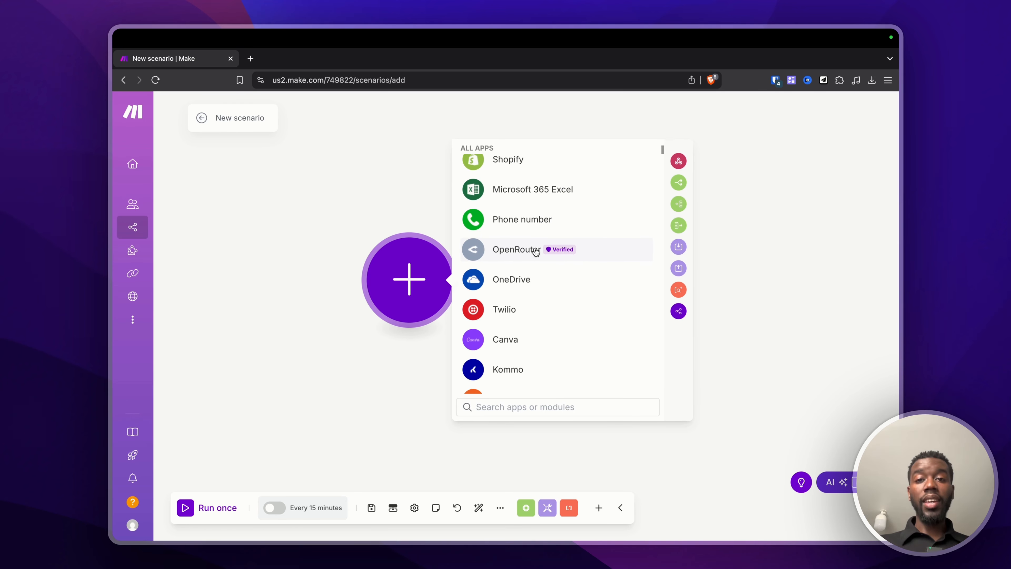
pyautogui.write('notion')
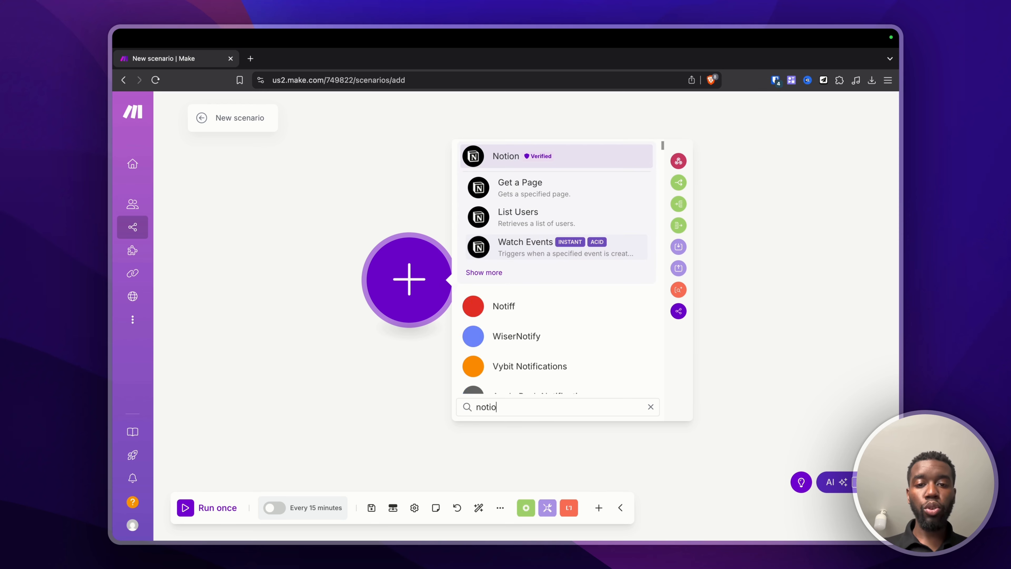
pyautogui.click(505, 160)
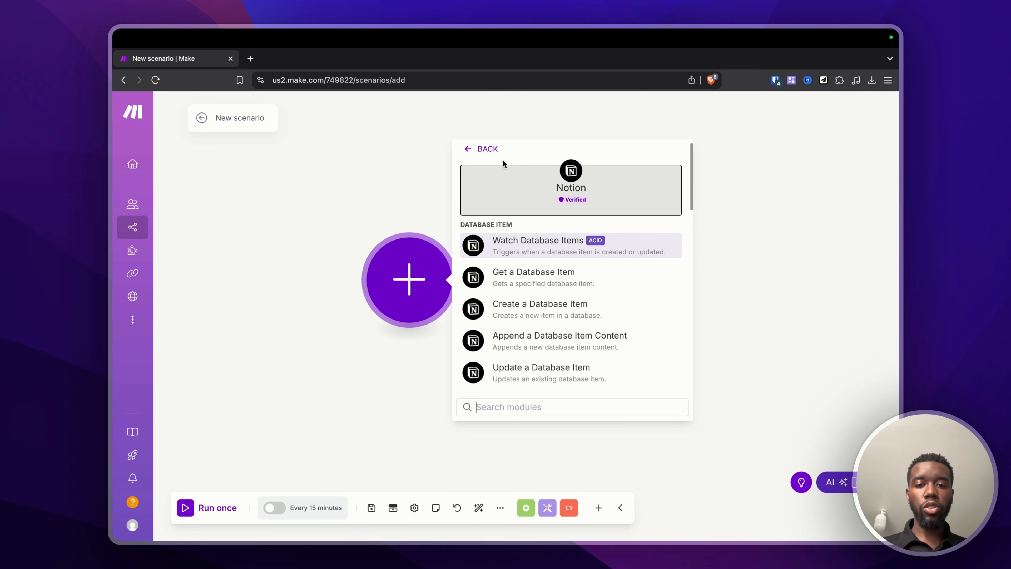
pyautogui.click(522, 237)
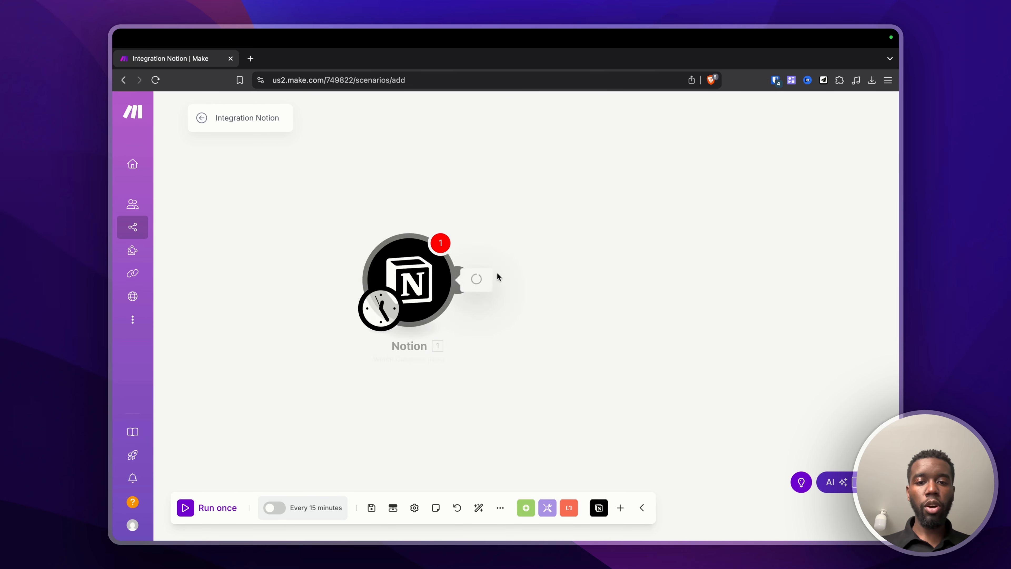
# Step: Add a Gmail Send an Email module after the Notion trigger
pyautogui.click(474, 289)
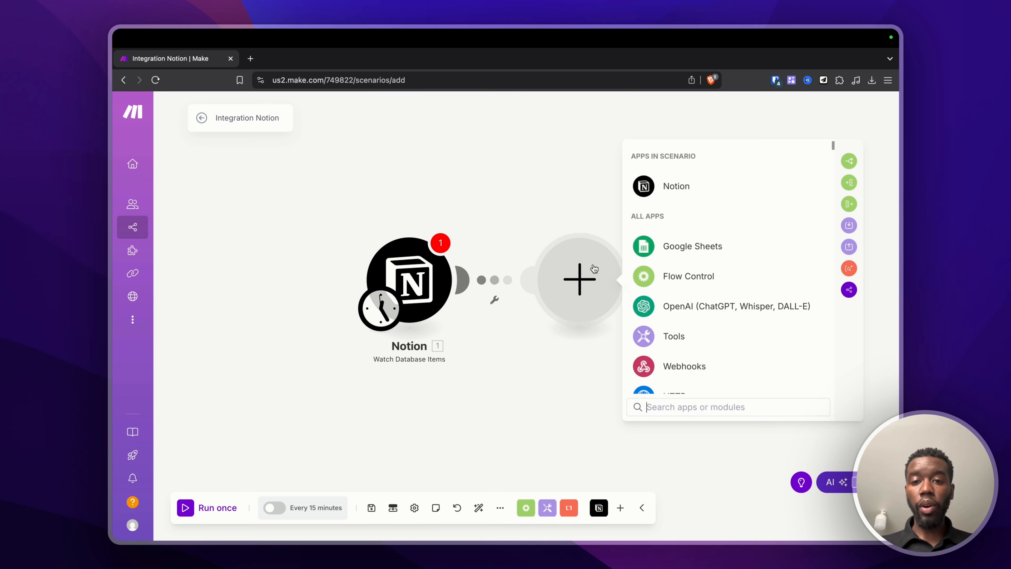
pyautogui.write('gmail')
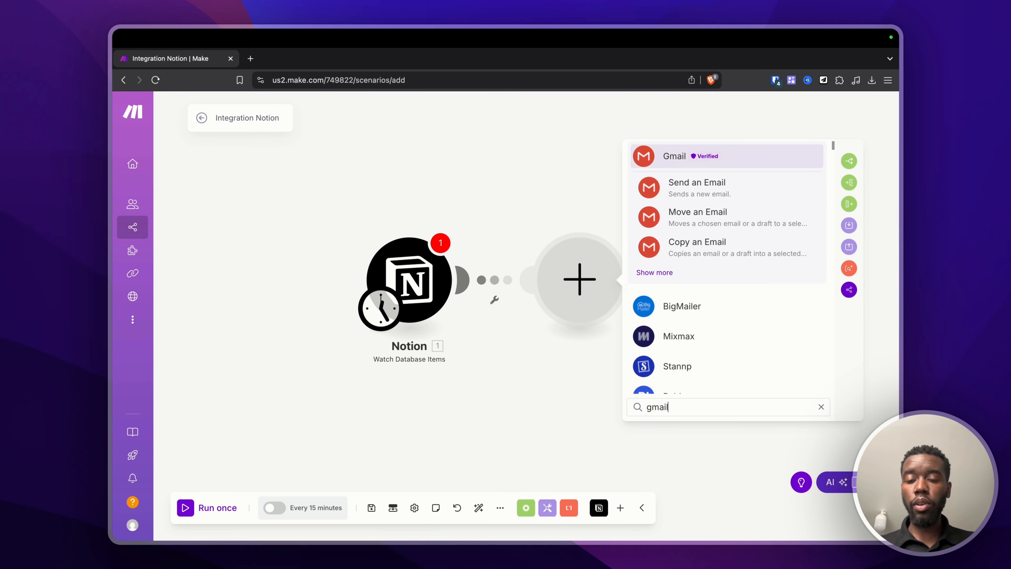
pyautogui.click(700, 181)
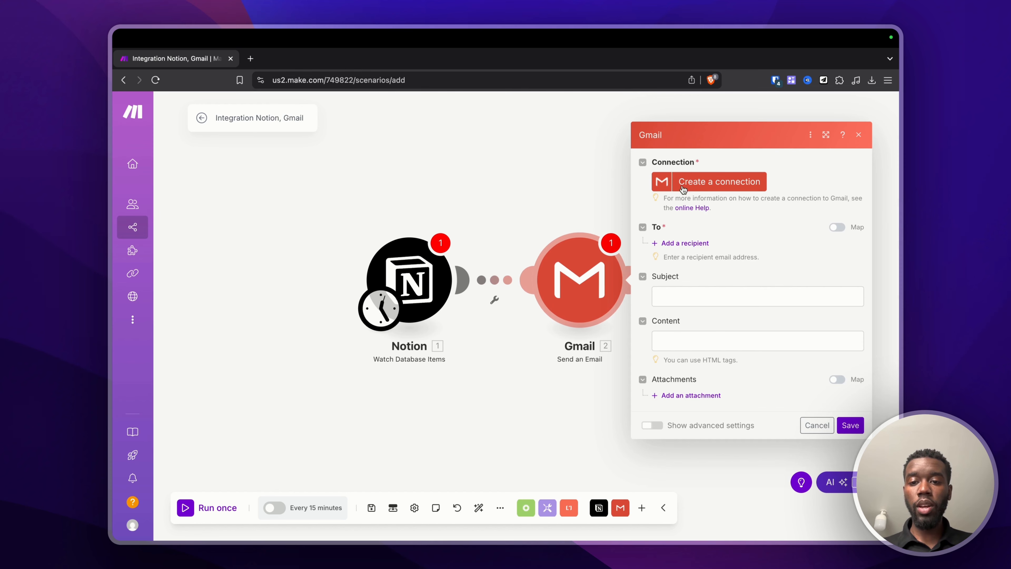
pyautogui.click(556, 209)
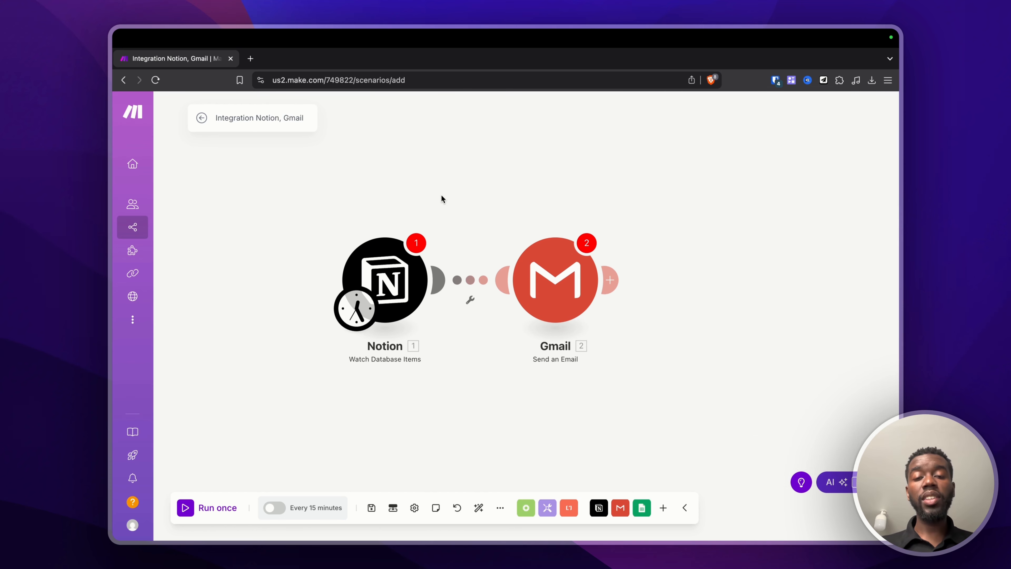
# Step: Add a Google Sheets Add a Row module after the Gmail step
pyautogui.click(609, 280)
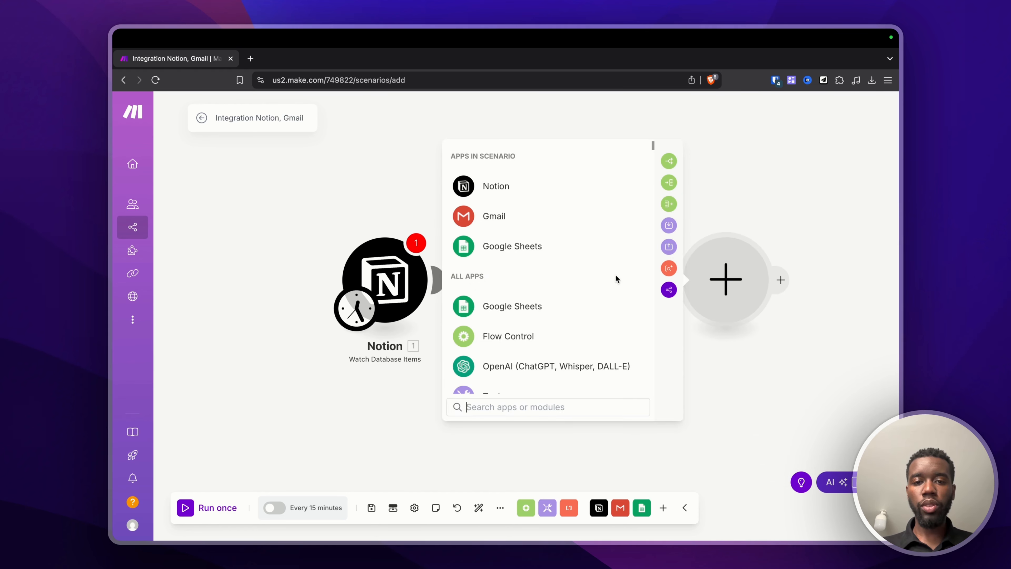
pyautogui.click(526, 249)
pyautogui.click(526, 248)
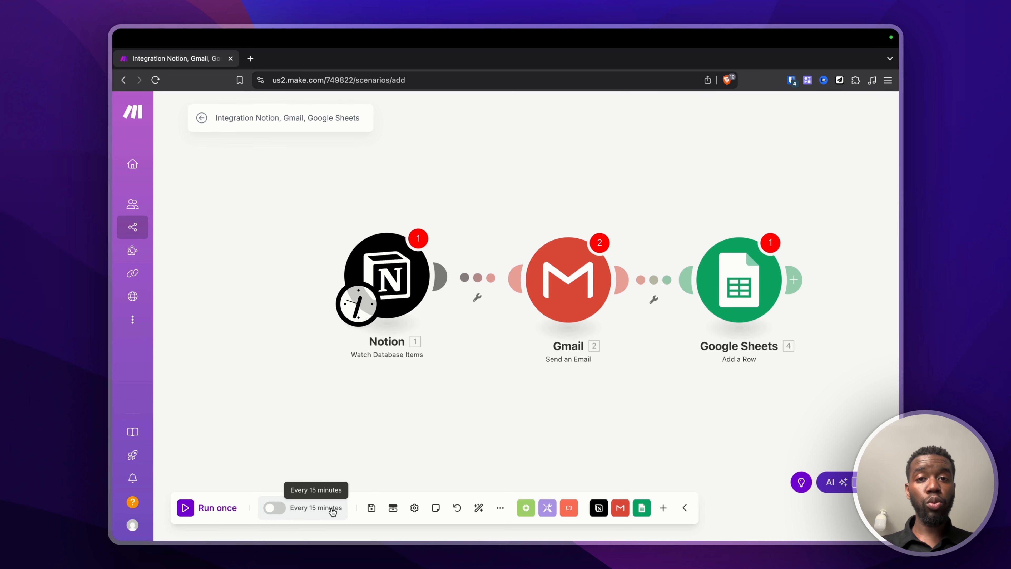
pyautogui.click(361, 310)
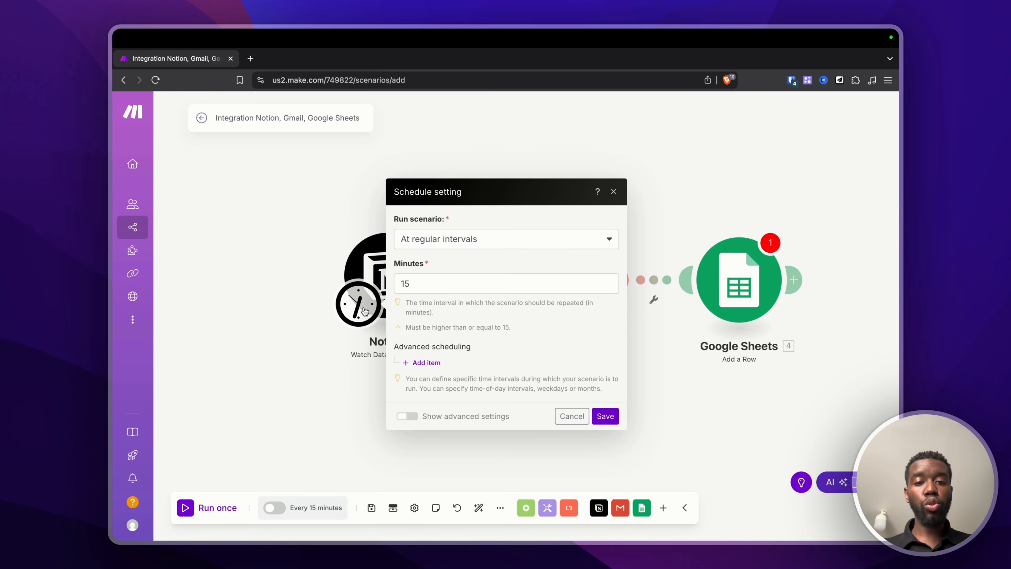
# Step: Try a 30-minute interval with an advanced window for Monday and June, then clear those restrictions
pyautogui.click(460, 280)
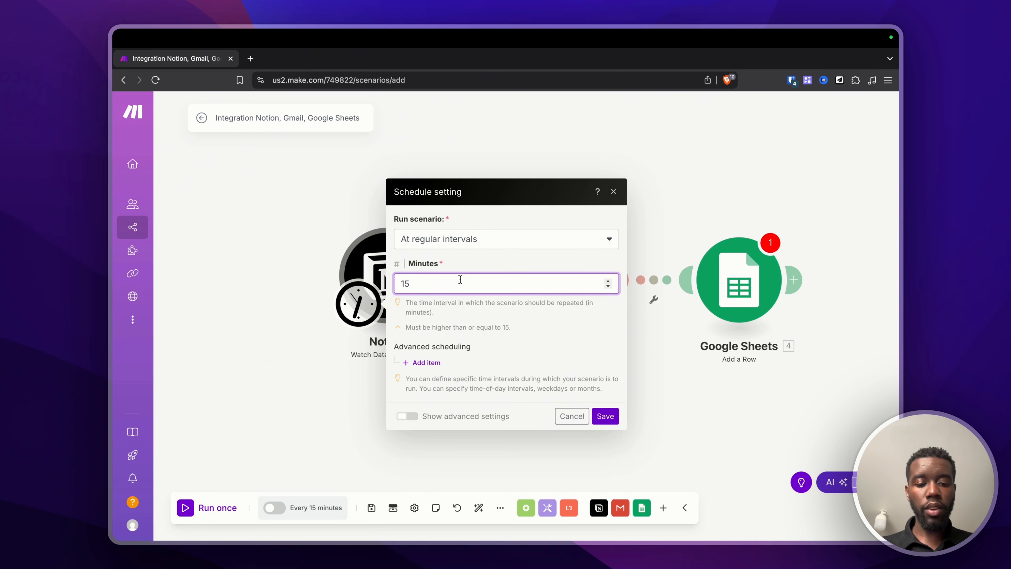
pyautogui.press('BackSpace')
pyautogui.press('BackSpace')
pyautogui.write('30')
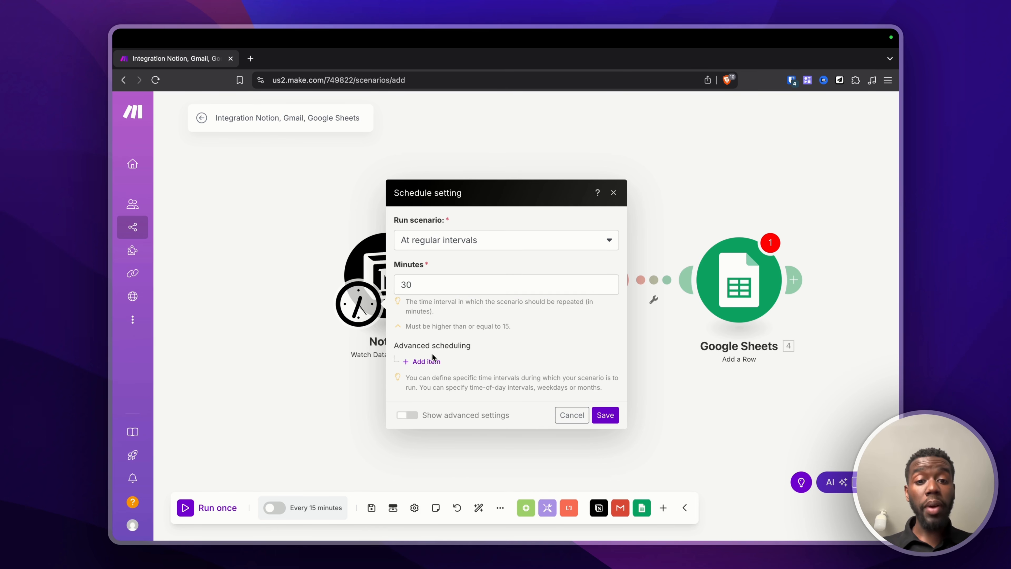
pyautogui.click(433, 360)
pyautogui.scroll(-5, 494, 340)
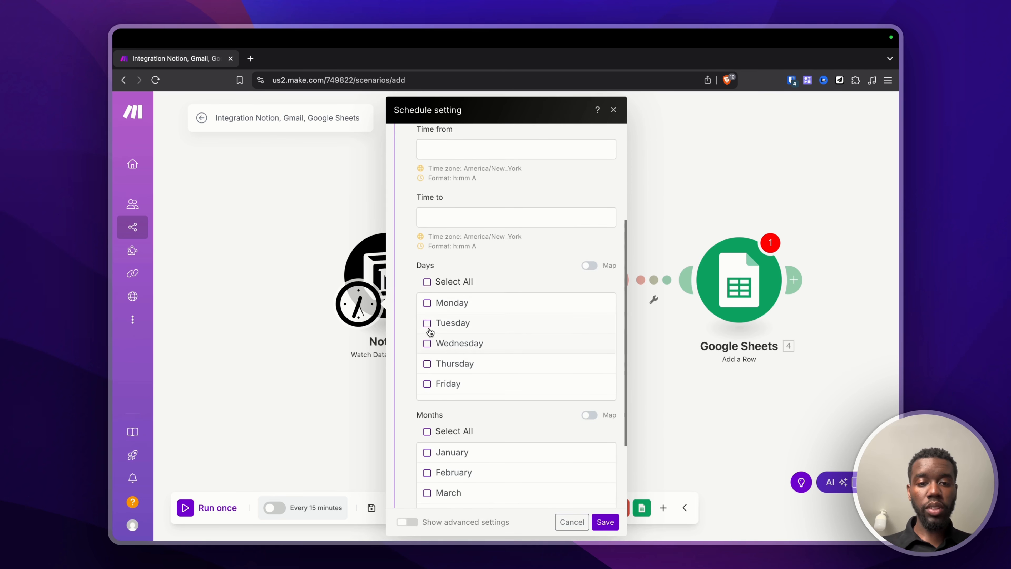
pyautogui.click(427, 302)
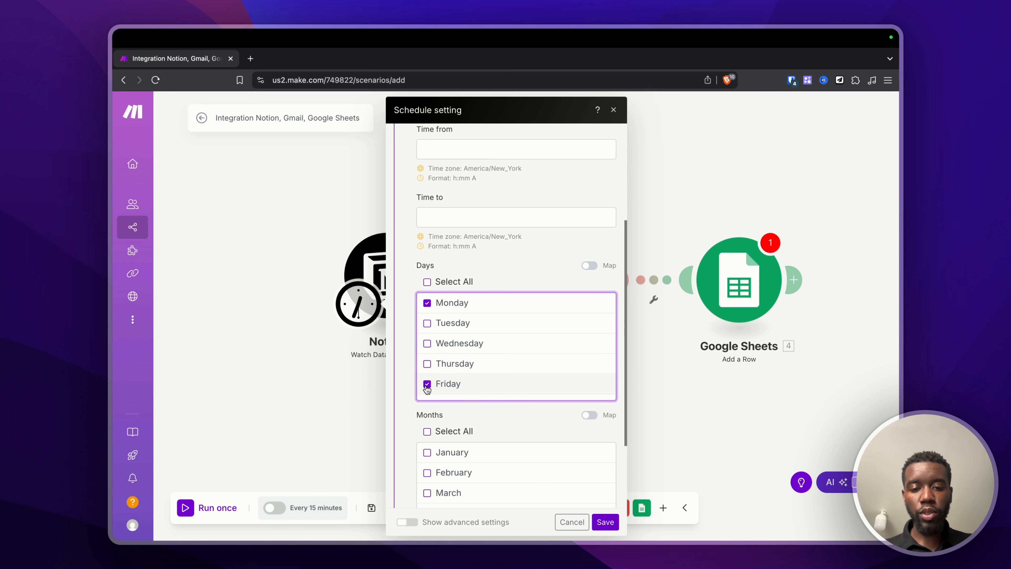
pyautogui.scroll(-2, 427, 388)
pyautogui.scroll(-3, 429, 466)
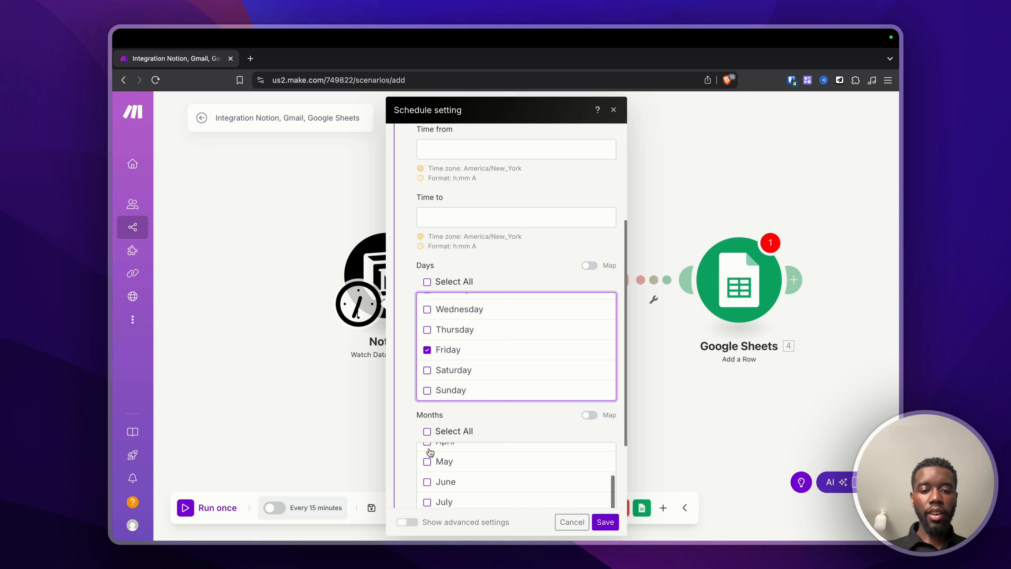
pyautogui.click(428, 481)
pyautogui.scroll(-3, 413, 374)
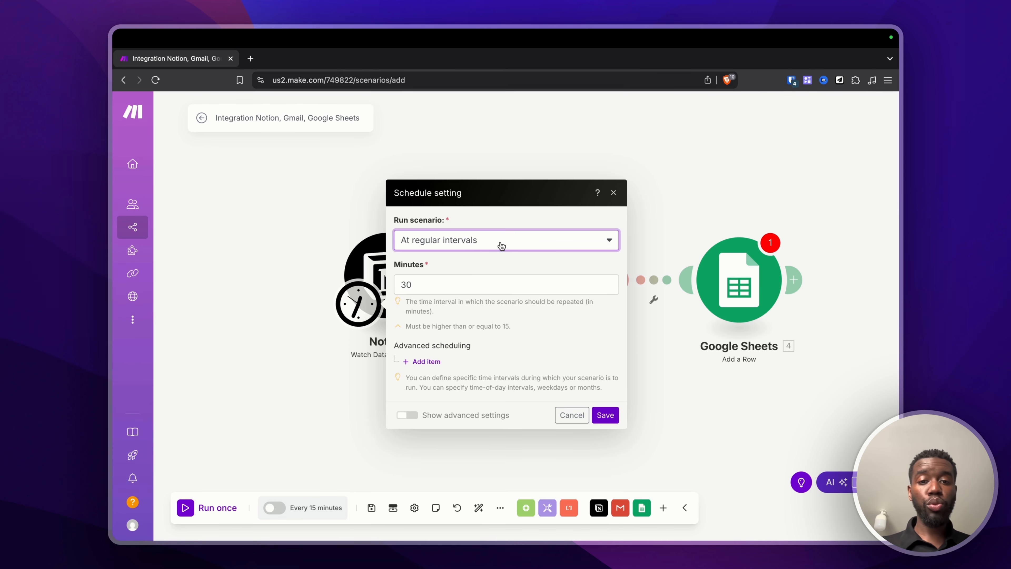
pyautogui.click(497, 241)
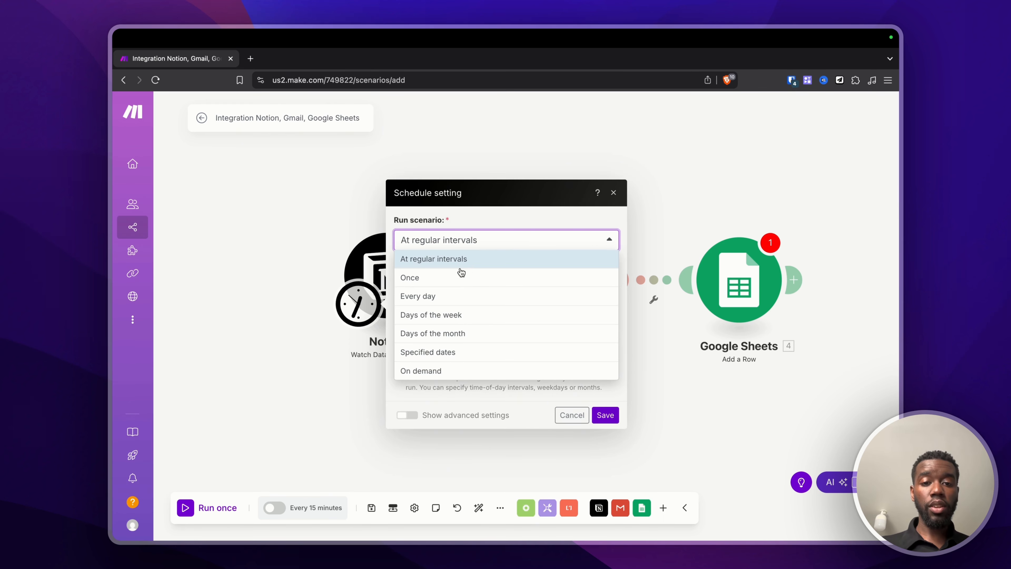
# Step: Try the Once, Every day, Days of the week and Days of the month frequencies
pyautogui.click(461, 275)
pyautogui.click(453, 276)
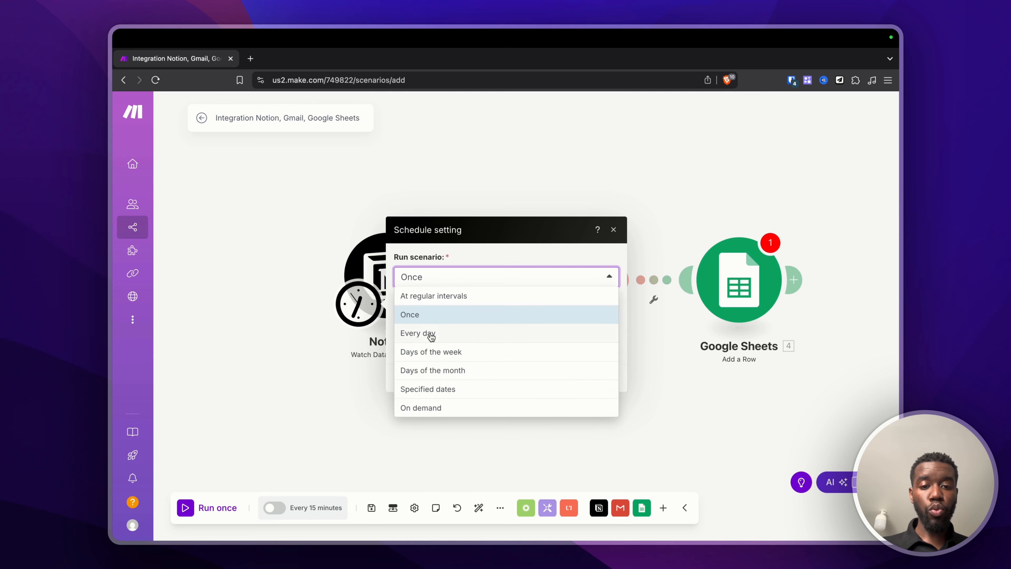
pyautogui.click(430, 334)
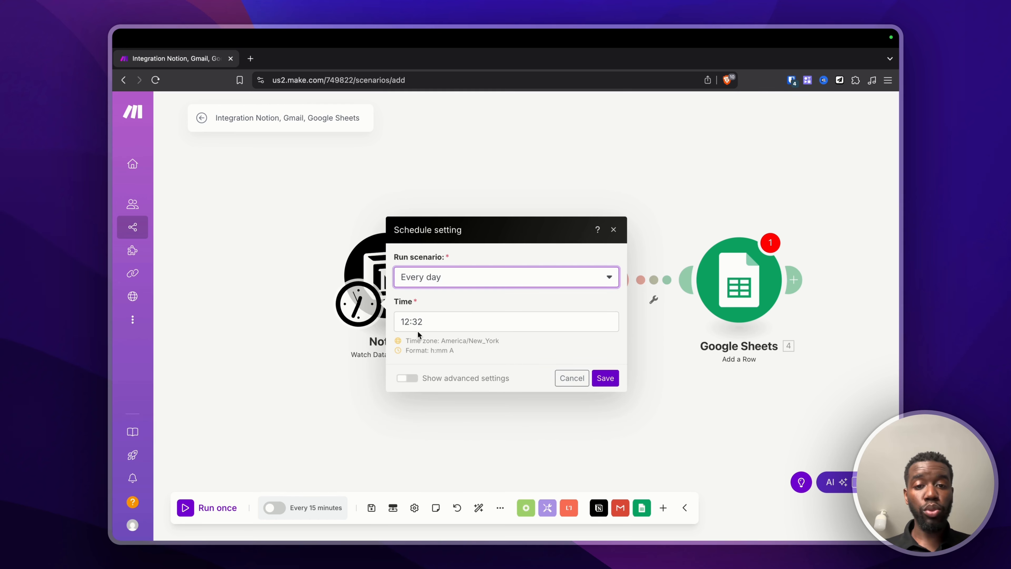
pyautogui.click(438, 277)
pyautogui.click(456, 352)
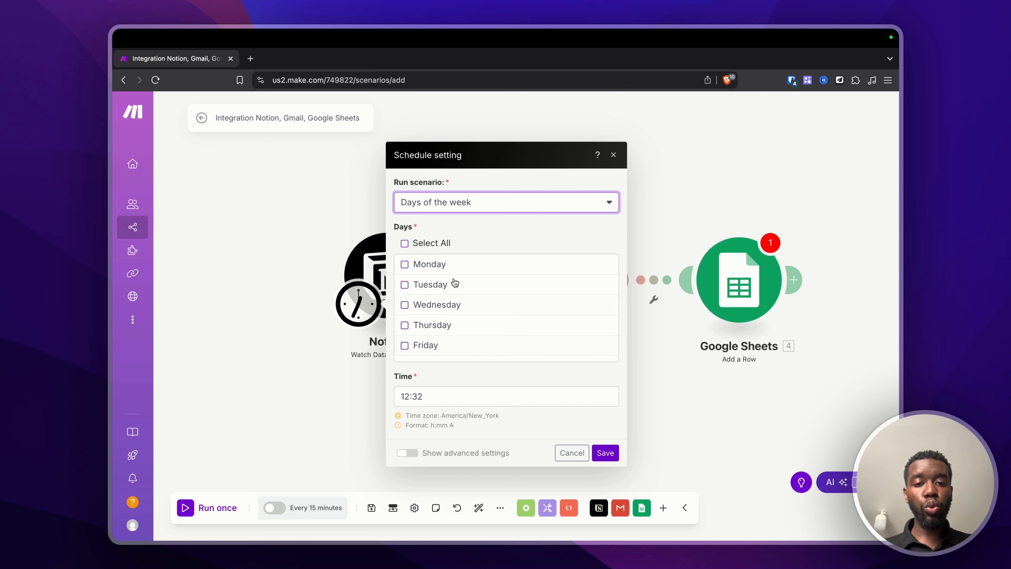
pyautogui.click(452, 215)
pyautogui.click(453, 298)
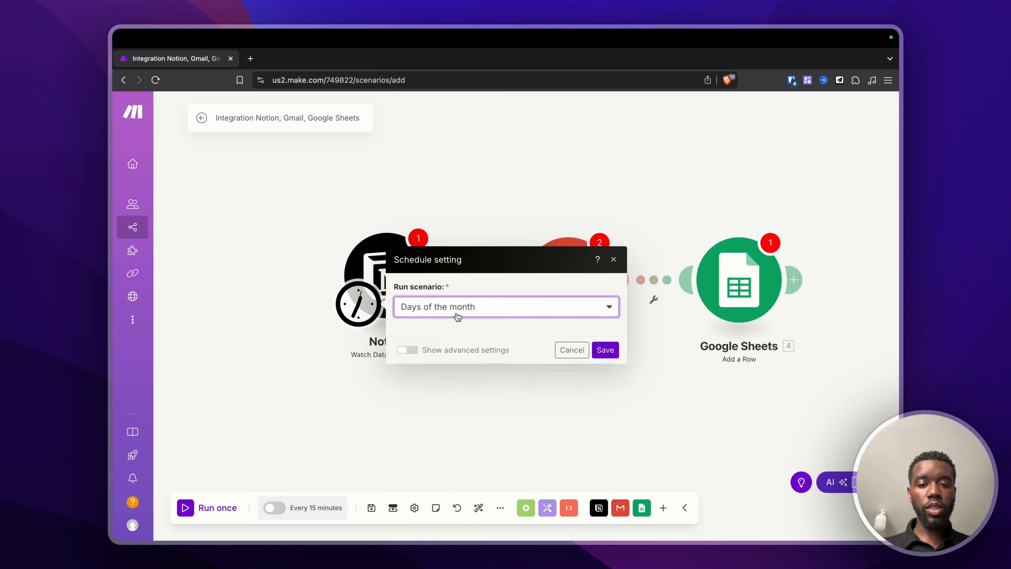
pyautogui.scroll(-5, 469, 293)
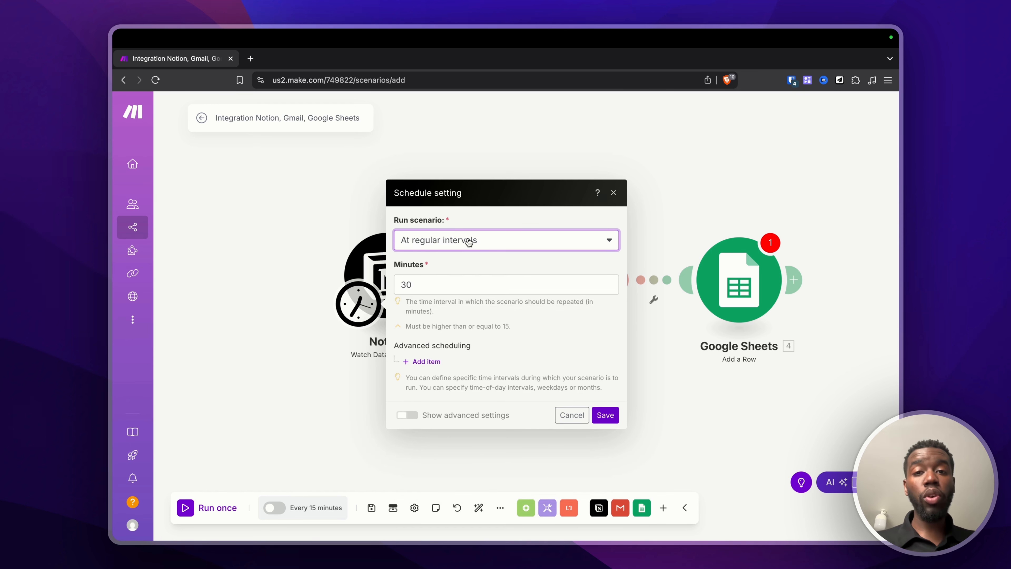
# Step: Set Run scenario to On demand, save, and dismiss the activation prompt
pyautogui.click(469, 241)
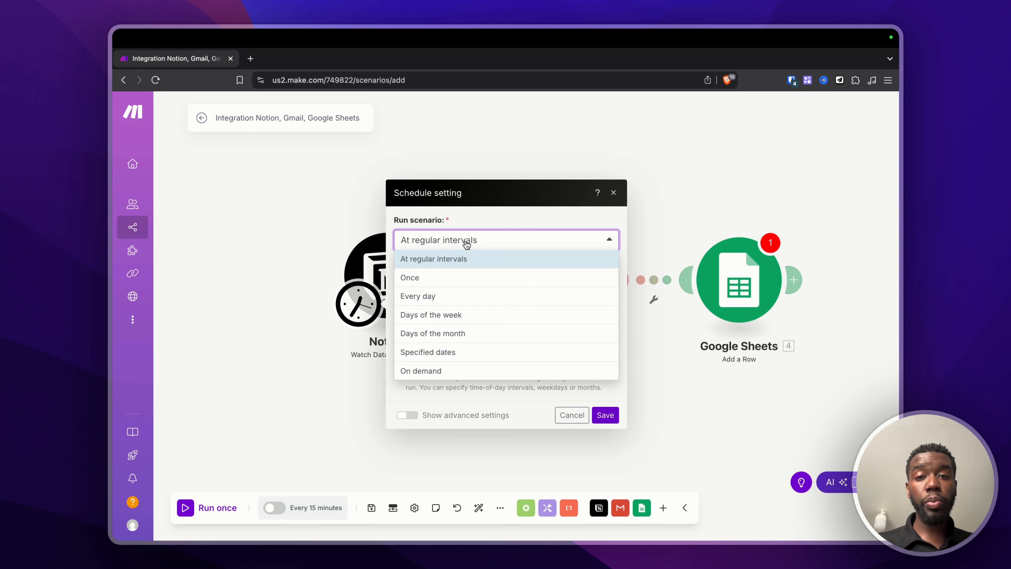
pyautogui.click(438, 372)
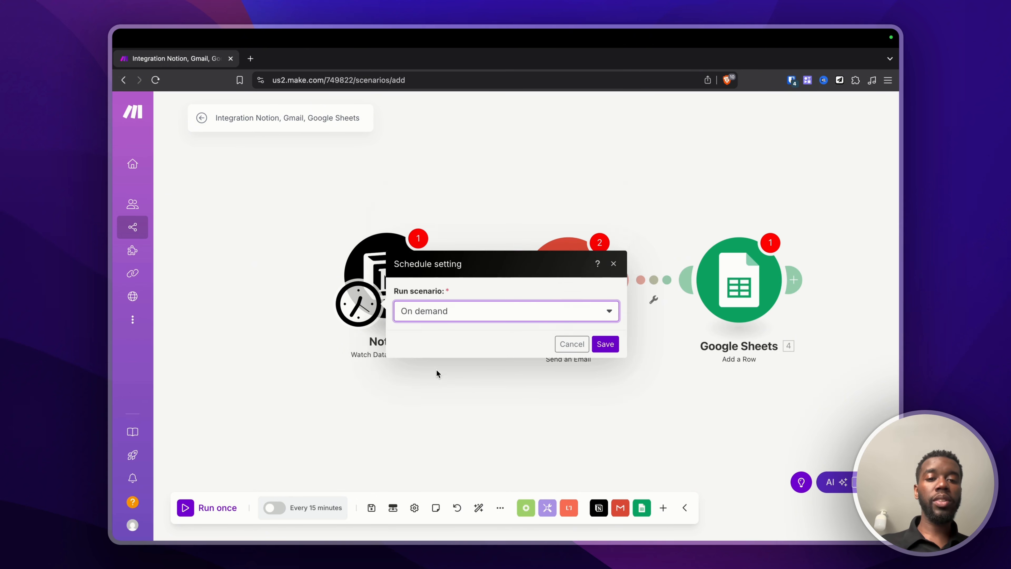
pyautogui.click(605, 344)
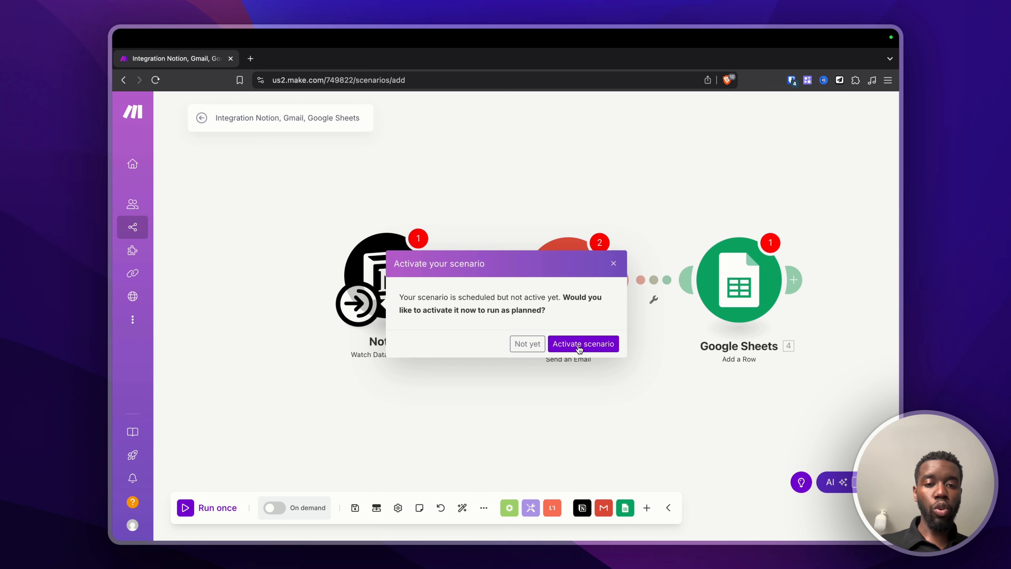
pyautogui.click(604, 344)
pyautogui.click(372, 316)
pyautogui.click(373, 317)
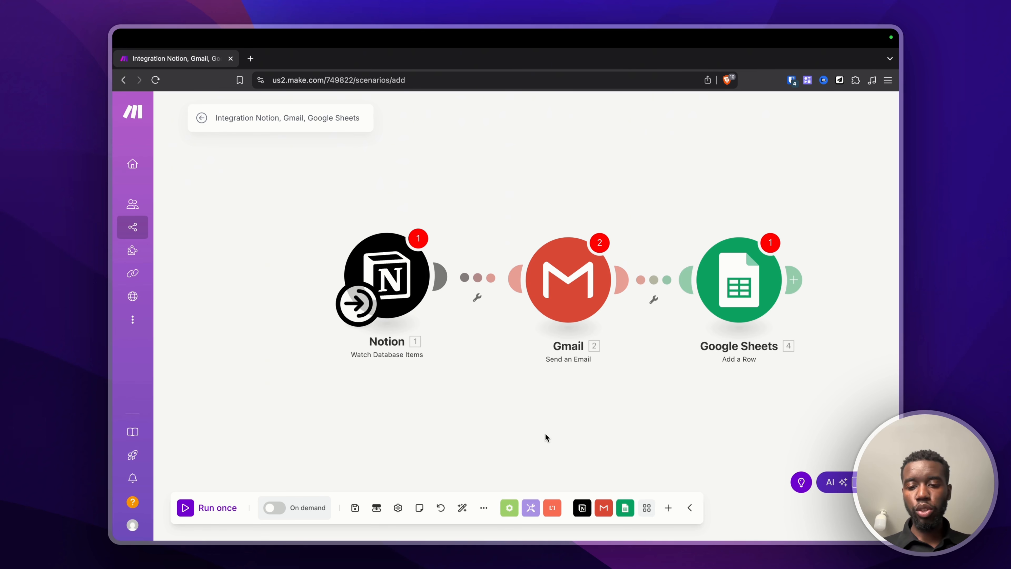
# Step: Search 'type' and add a Typeform Watch Responses module
pyautogui.click(668, 507)
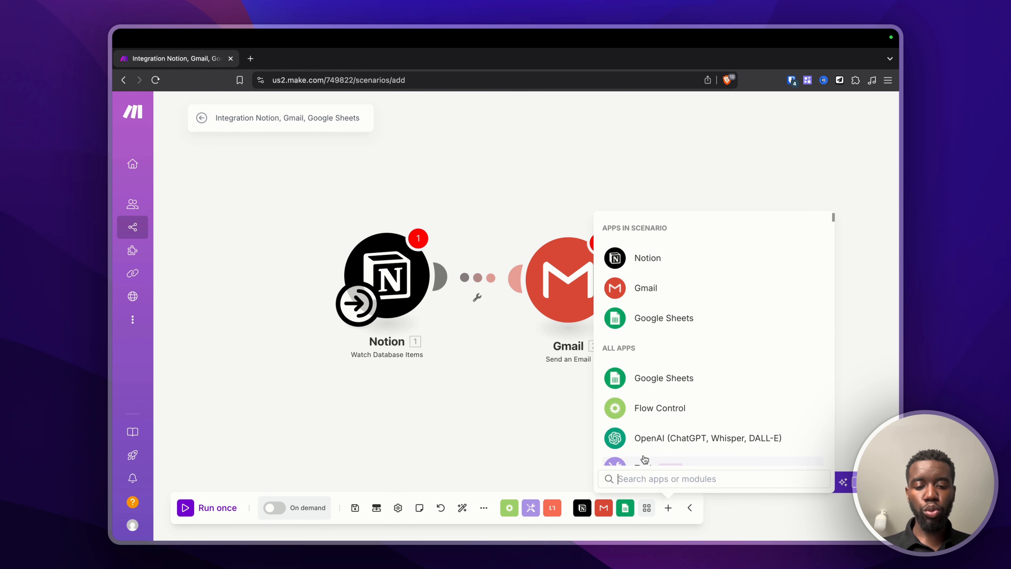
pyautogui.write('type')
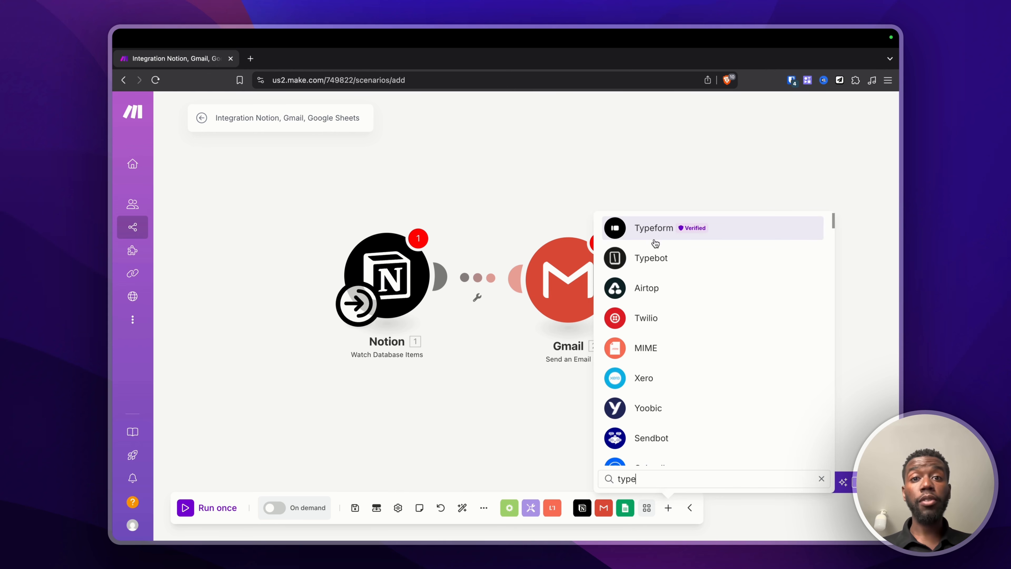
pyautogui.click(654, 234)
pyautogui.scroll(-3, 677, 319)
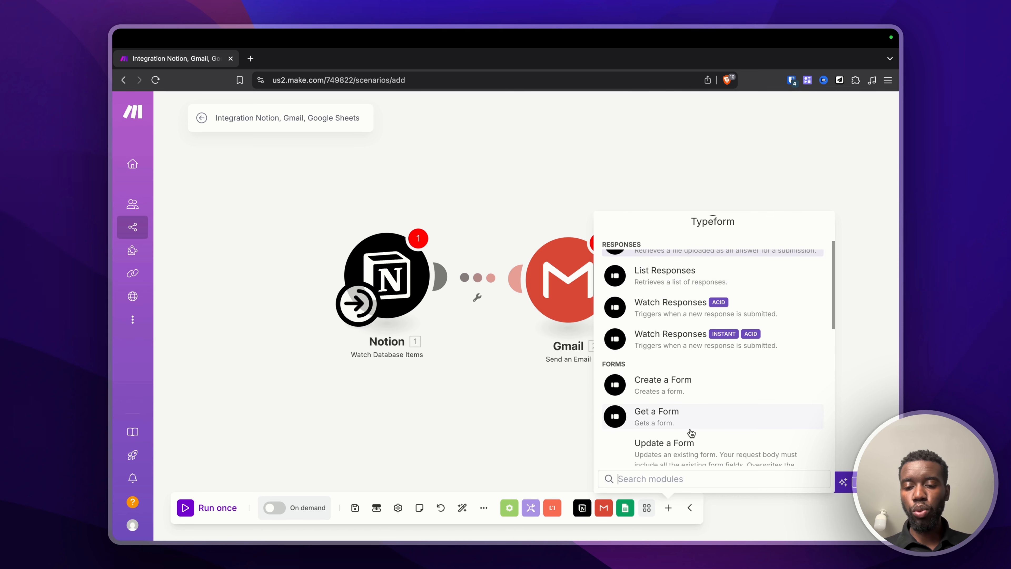
pyautogui.scroll(-1, 688, 431)
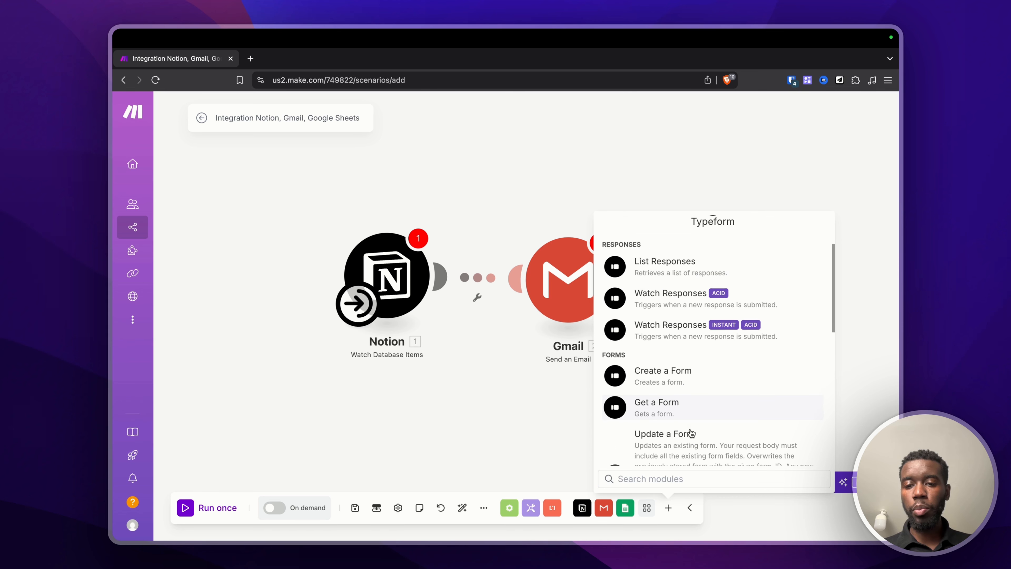
pyautogui.click(723, 323)
# Step: Rearrange the canvas so the Typeform module sits below Notion and Gmail
pyautogui.moveTo(723, 326); pyautogui.dragTo(465, 375)
pyautogui.moveTo(359, 312); pyautogui.dragTo(437, 396)
pyautogui.moveTo(382, 245); pyautogui.dragTo(432, 162)
pyautogui.moveTo(465, 370); pyautogui.dragTo(342, 292)
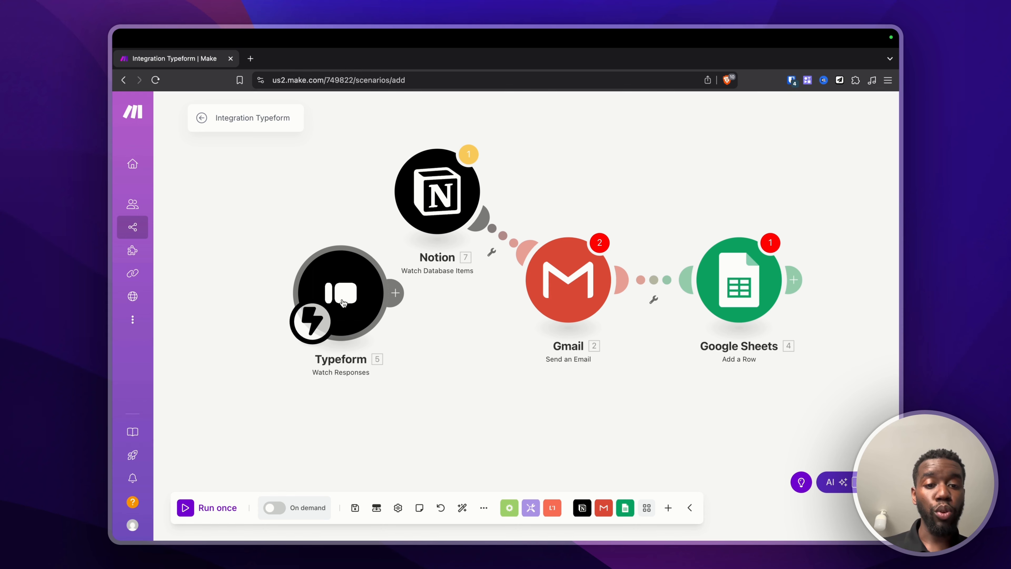
pyautogui.moveTo(343, 302)
pyautogui.mouseDown()
pyautogui.moveTo(298, 305)
pyautogui.moveTo(352, 319)
pyautogui.mouseUp()
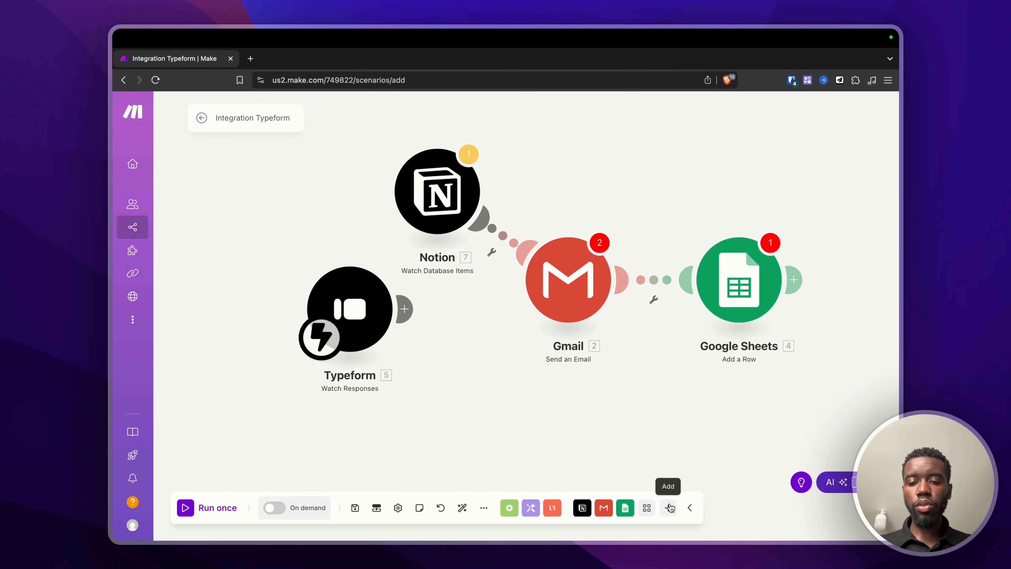
# Step: Add a second Gmail Send an Email module and position it on the canvas
pyautogui.click(600, 509)
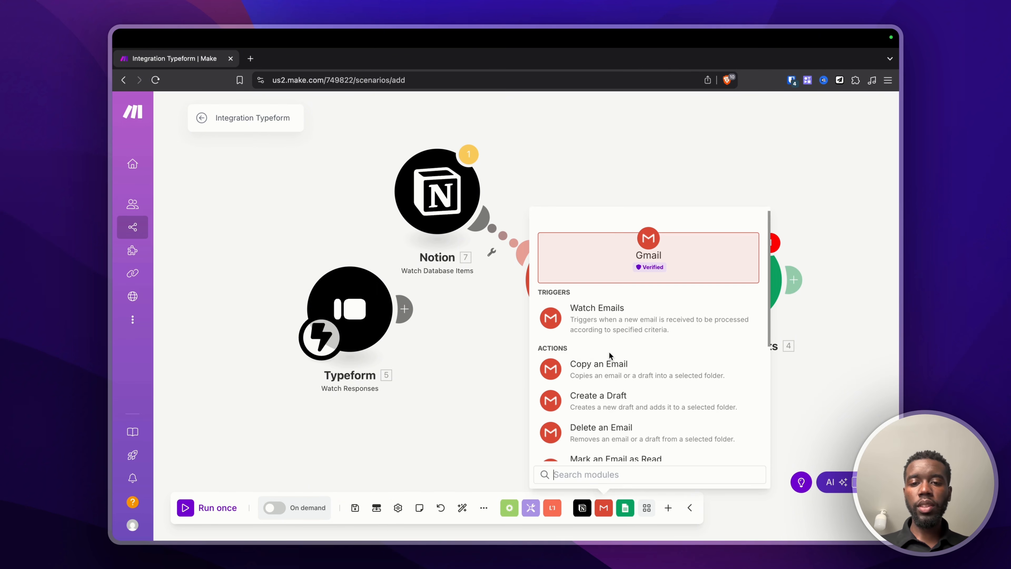
pyautogui.scroll(-2, 607, 351)
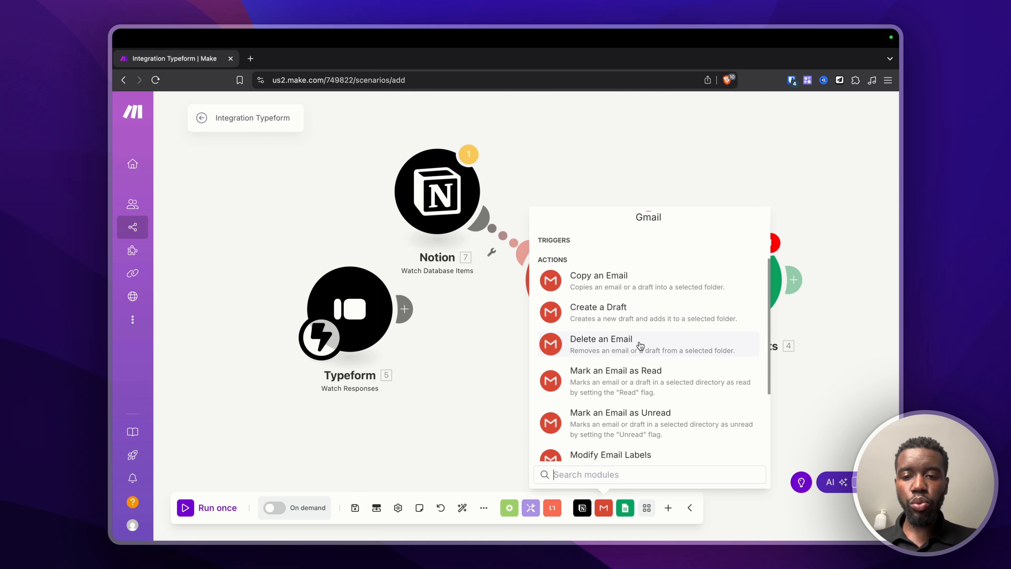
pyautogui.scroll(-6, 673, 399)
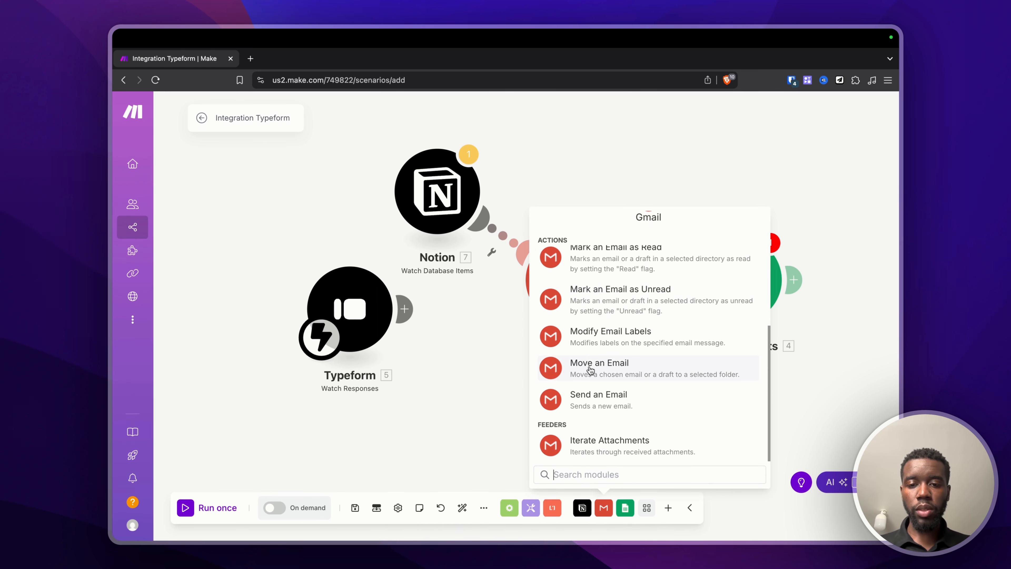
pyautogui.click(593, 401)
pyautogui.click(474, 385)
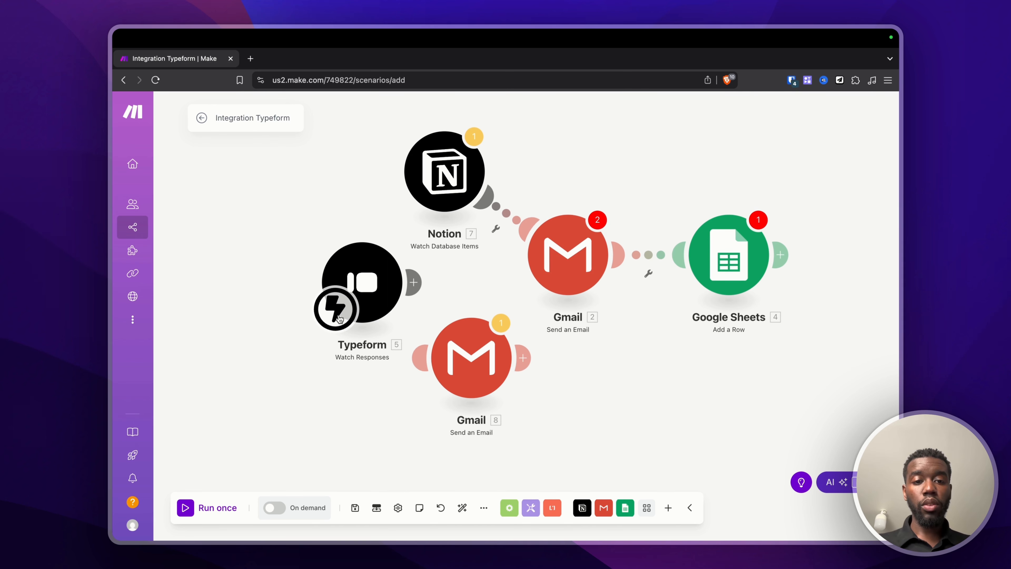
pyautogui.click(603, 507)
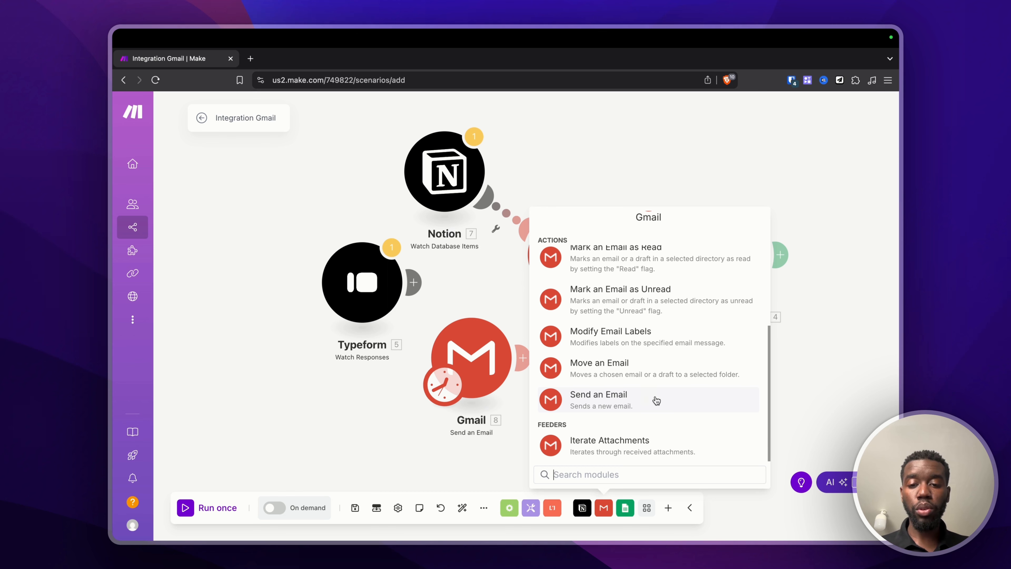
pyautogui.click(502, 401)
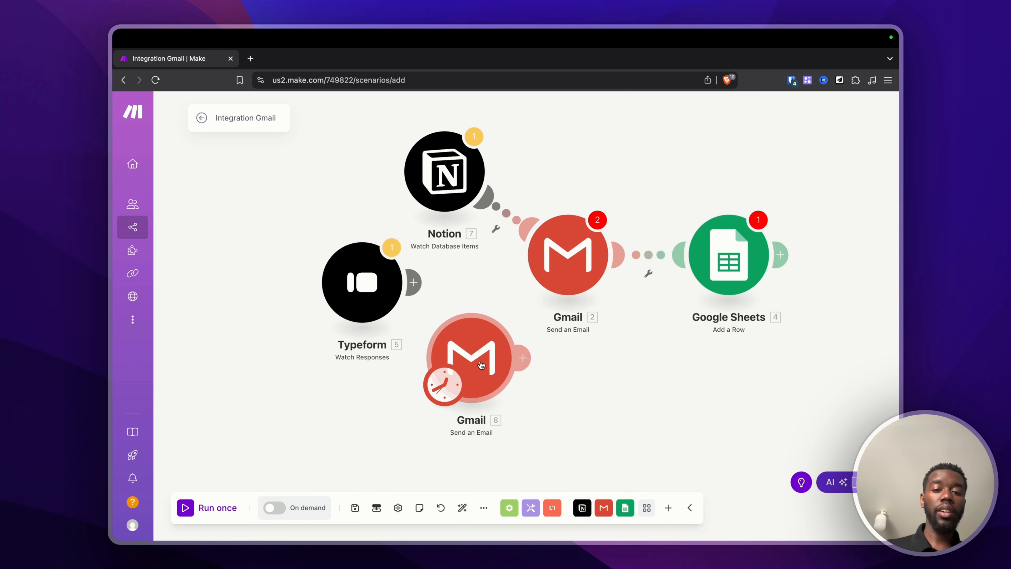
pyautogui.moveTo(482, 365)
pyautogui.mouseDown()
pyautogui.moveTo(492, 359)
pyautogui.moveTo(476, 378)
pyautogui.mouseUp()
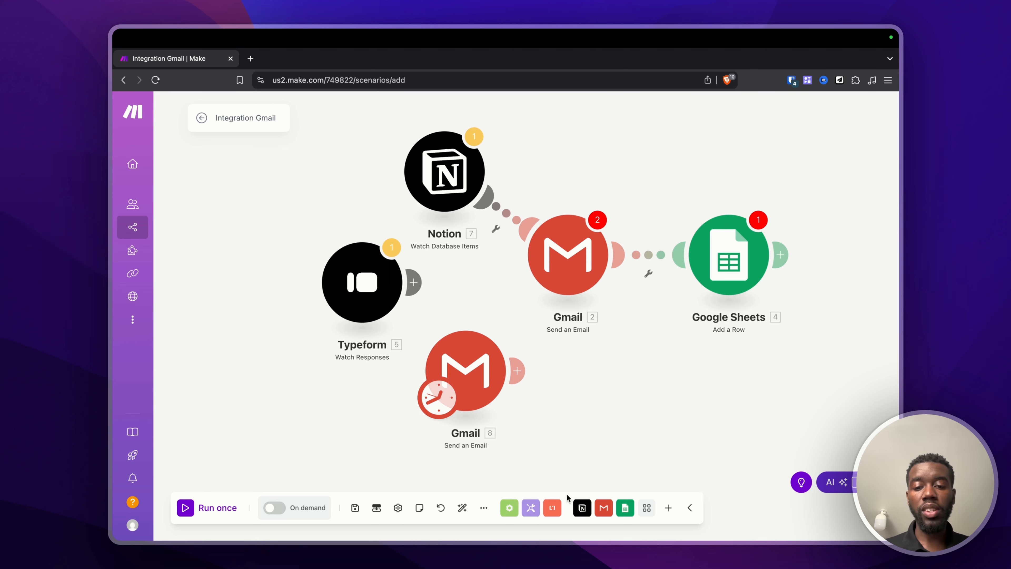
pyautogui.click(581, 508)
pyautogui.scroll(-10, 588, 399)
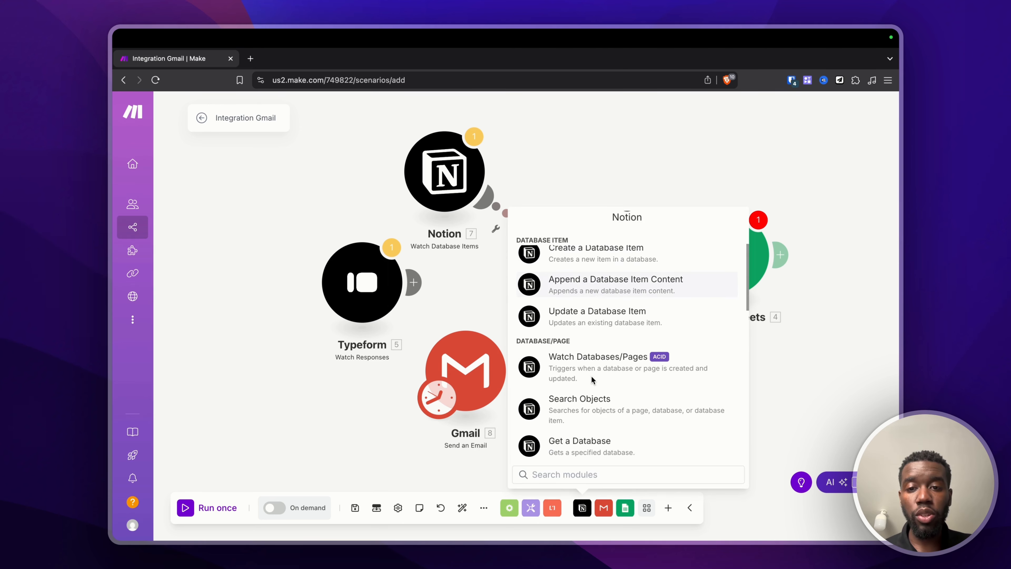
pyautogui.scroll(-6, 592, 380)
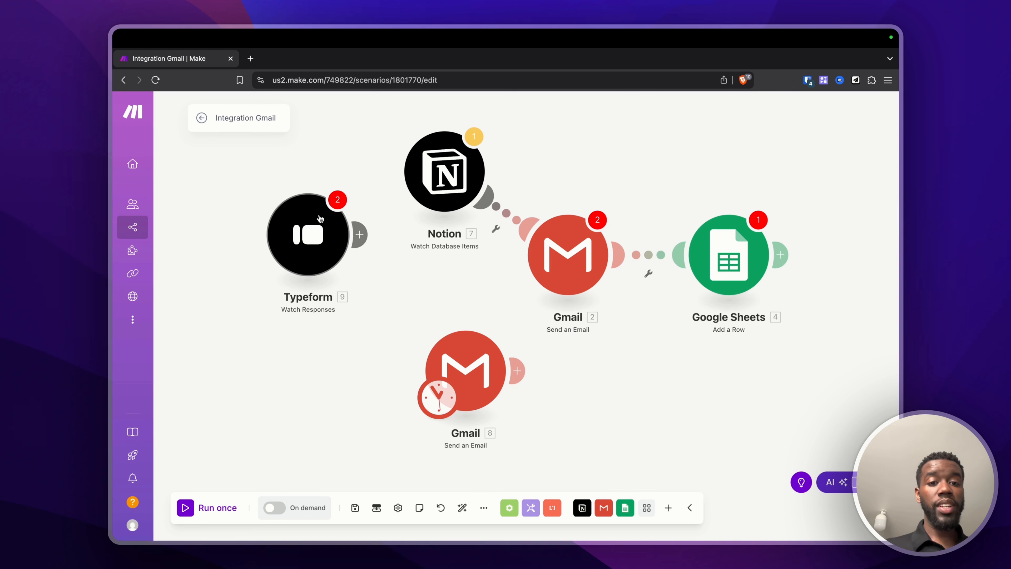
# Step: Move the Typeform and Notion modules closer, then rename Typeform to 'frfgre'
pyautogui.rightClick(332, 249)
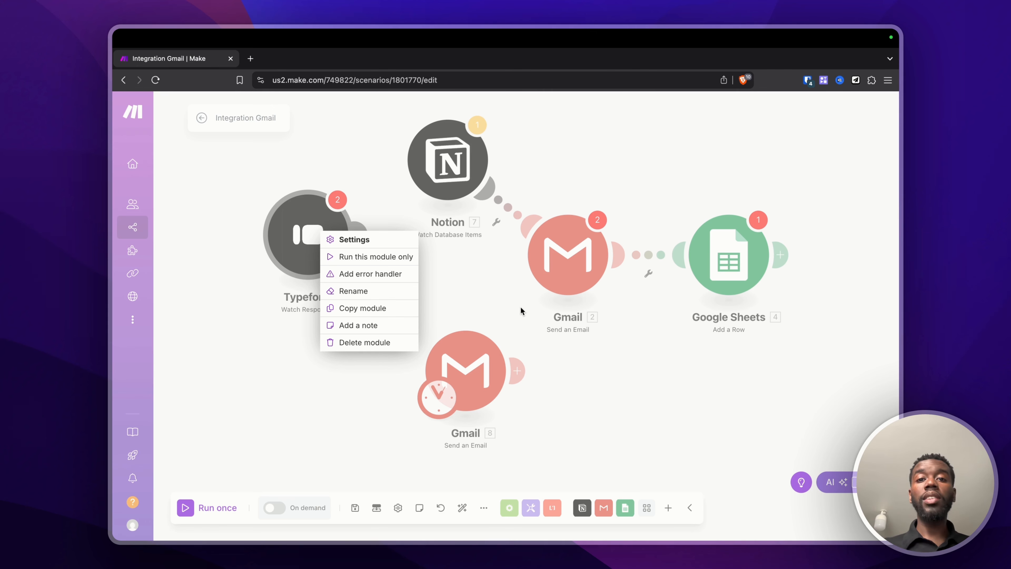
pyautogui.click(358, 274)
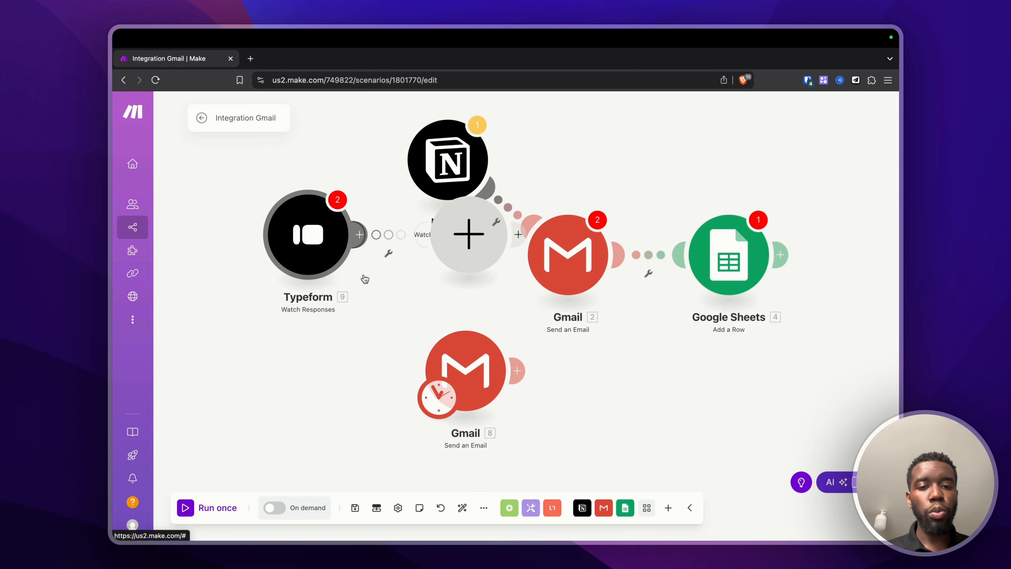
pyautogui.moveTo(316, 250); pyautogui.dragTo(244, 221)
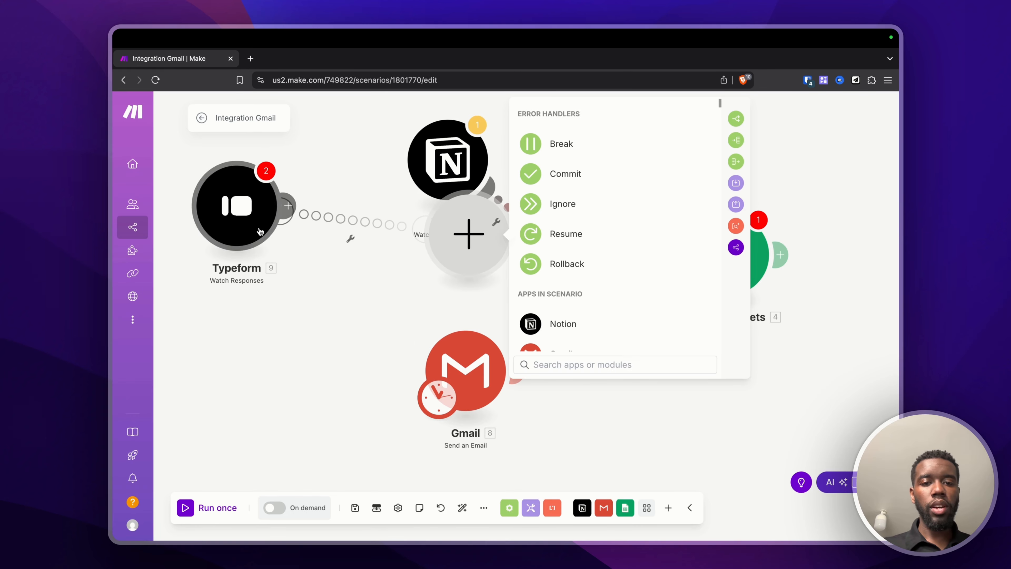
pyautogui.click(429, 317)
pyautogui.moveTo(430, 159); pyautogui.dragTo(349, 215)
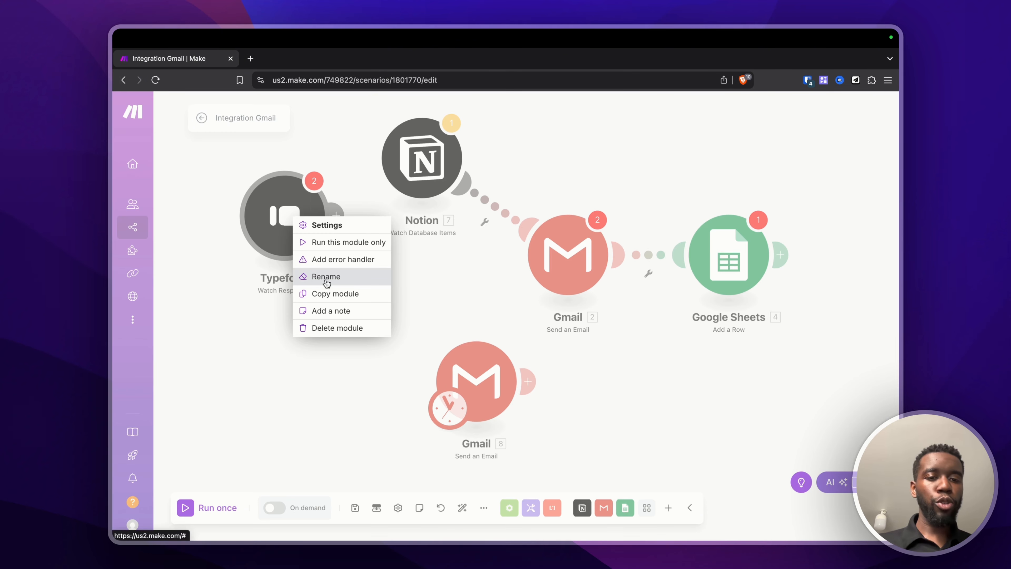
pyautogui.click(331, 279)
pyautogui.write('frfgre')
pyautogui.click(375, 351)
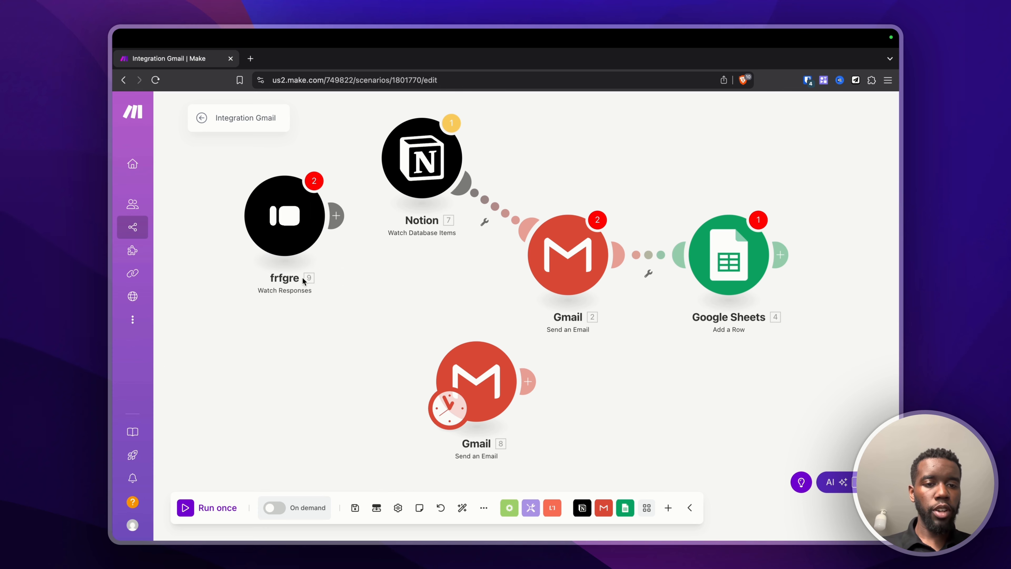
# Step: Copy the frfgre module, paste a duplicate on the canvas, then delete that copy
pyautogui.rightClick(286, 225)
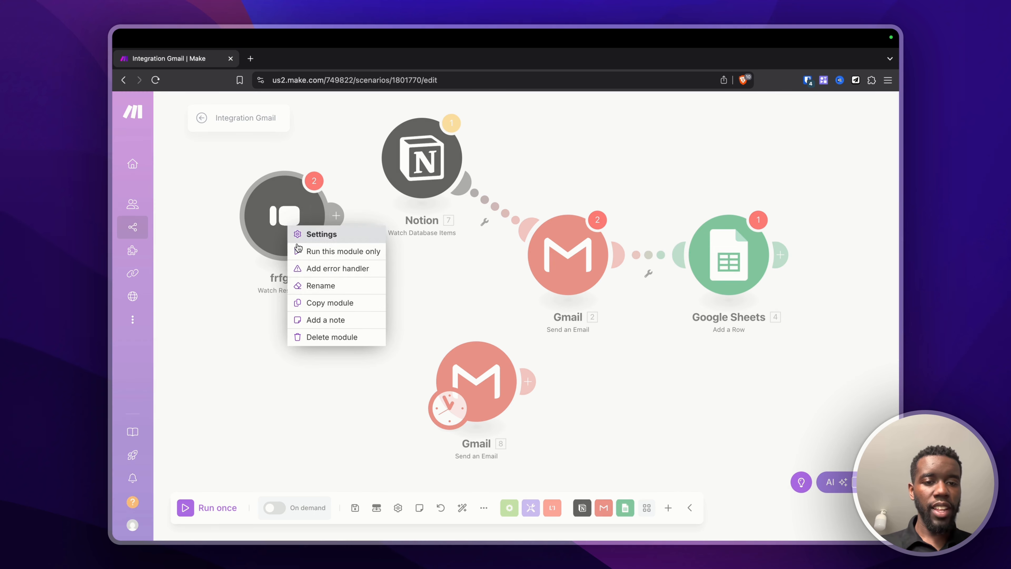
pyautogui.click(327, 304)
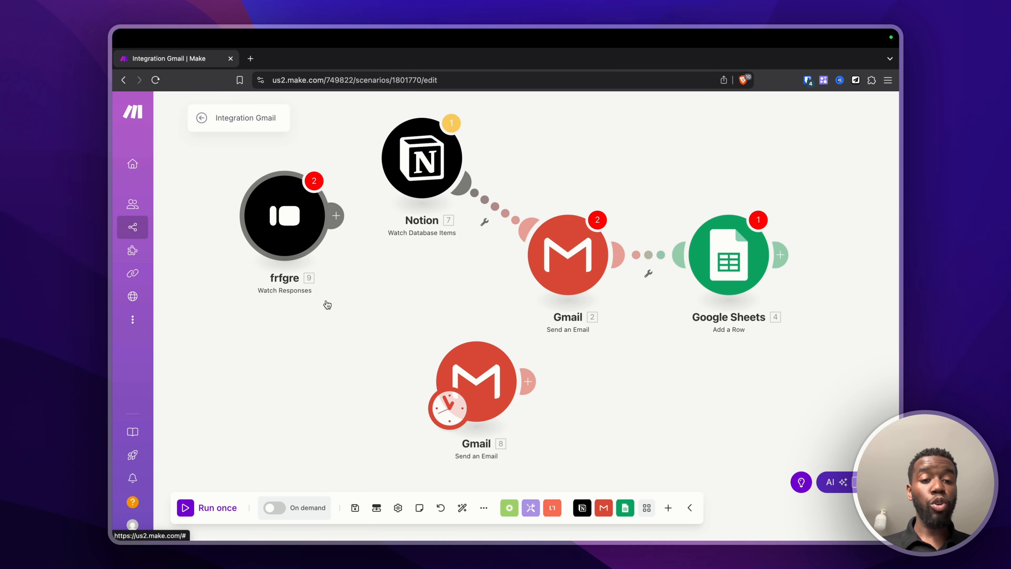
pyautogui.rightClick(349, 316)
pyautogui.click(369, 340)
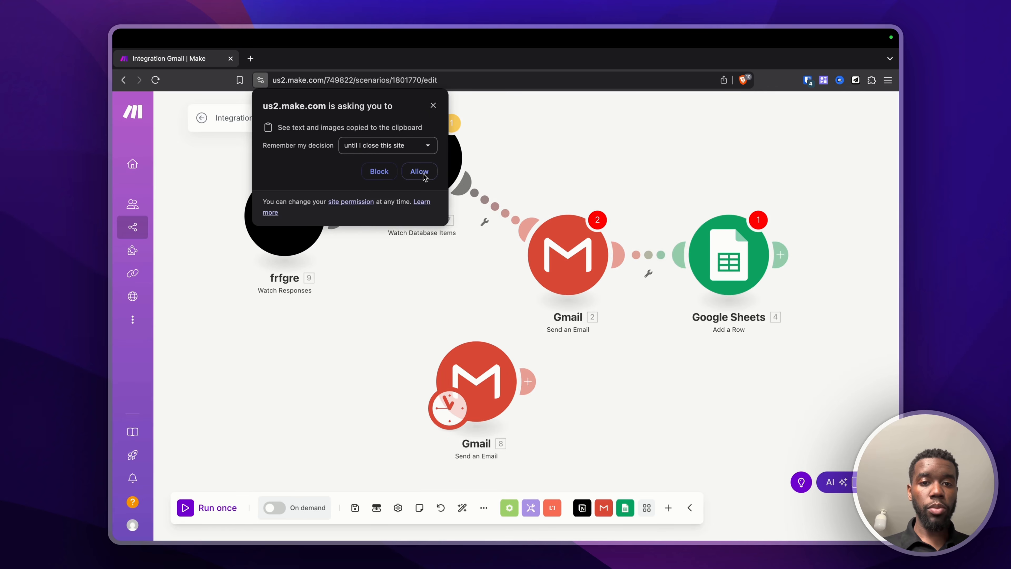
pyautogui.click(419, 171)
pyautogui.rightClick(349, 370)
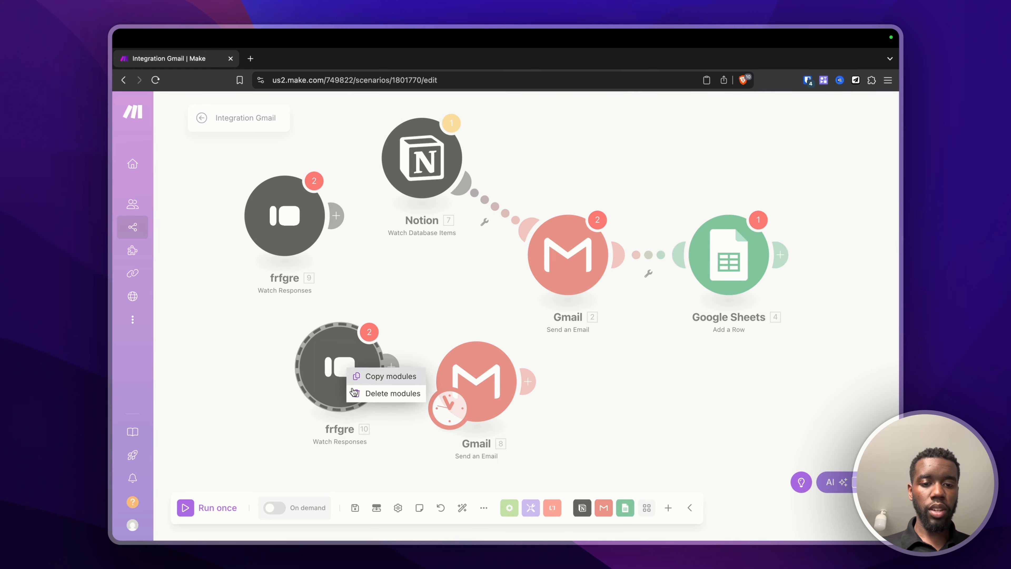
pyautogui.click(363, 394)
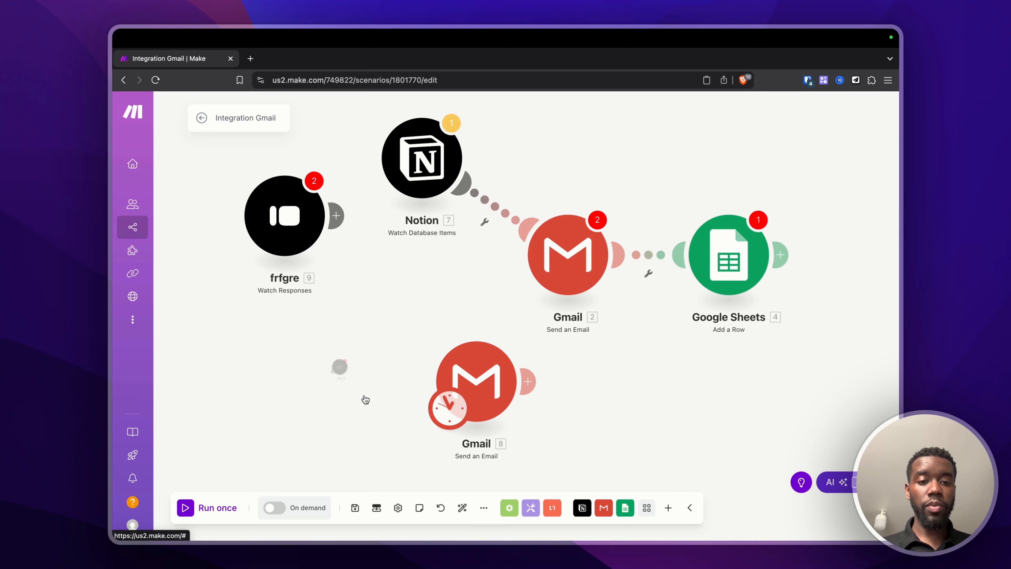
pyautogui.rightClick(296, 216)
# Step: Add the note 'iojrefjeroigjoierjoirgjoier er' to the frfgre module and save it
pyautogui.click(339, 310)
pyautogui.write('iojr')
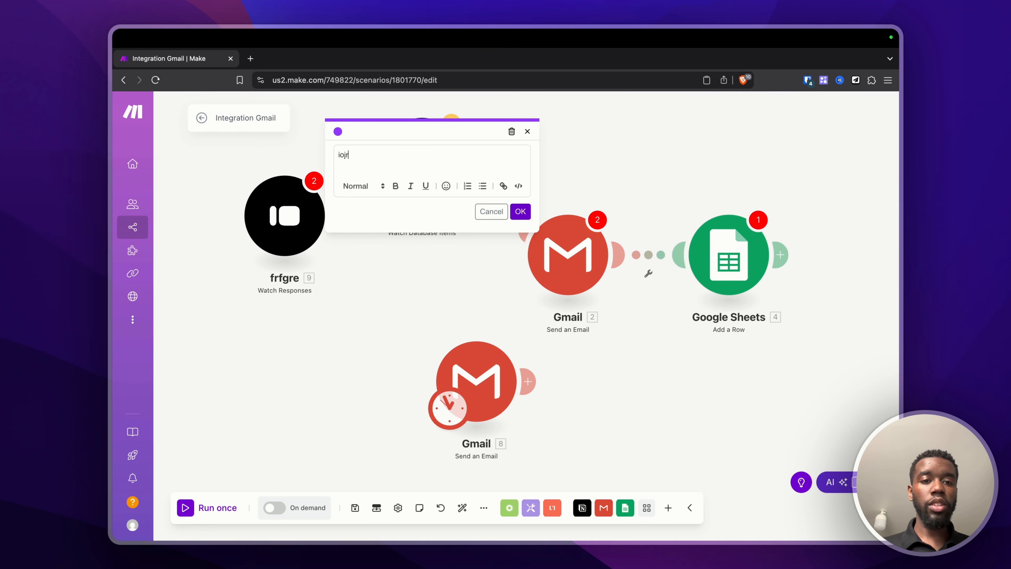
pyautogui.write('efjeroigjoierjoirgjoier er')
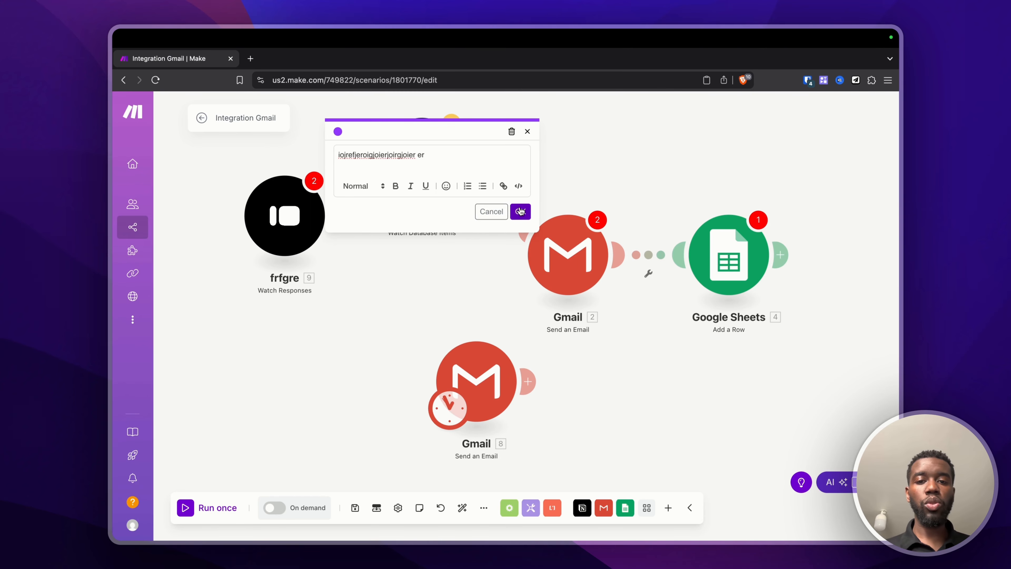
pyautogui.click(521, 211)
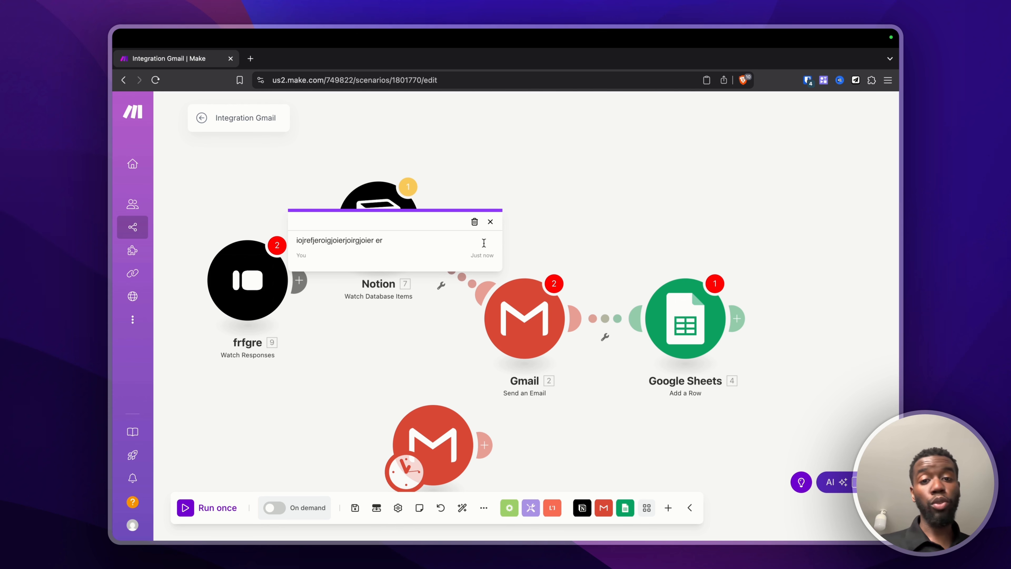
pyautogui.click(492, 223)
pyautogui.click(295, 240)
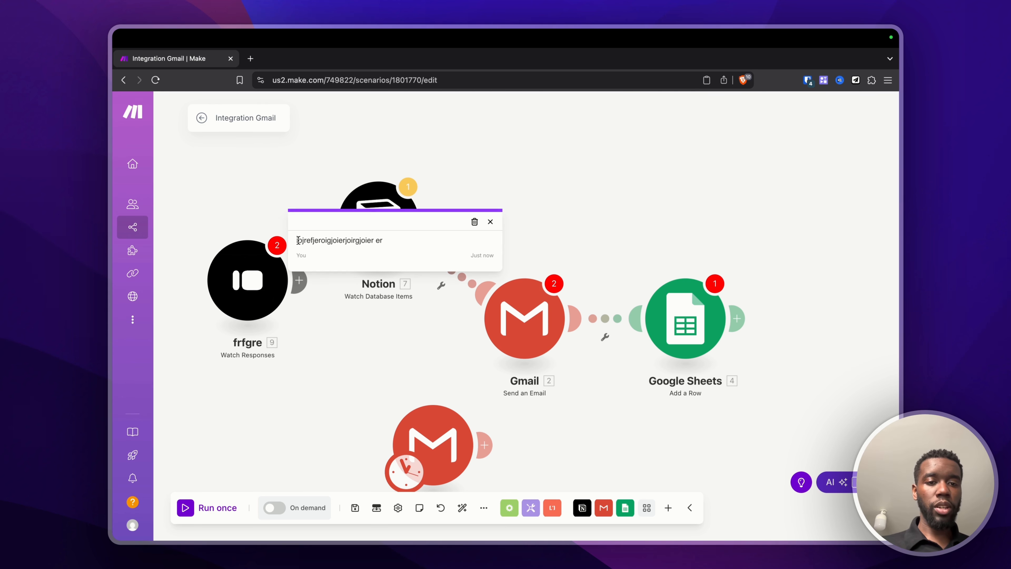
pyautogui.click(491, 222)
# Step: Delete the frfgre module and the scheduled Gmail module, confirming the deletion
pyautogui.rightClick(233, 267)
pyautogui.click(266, 384)
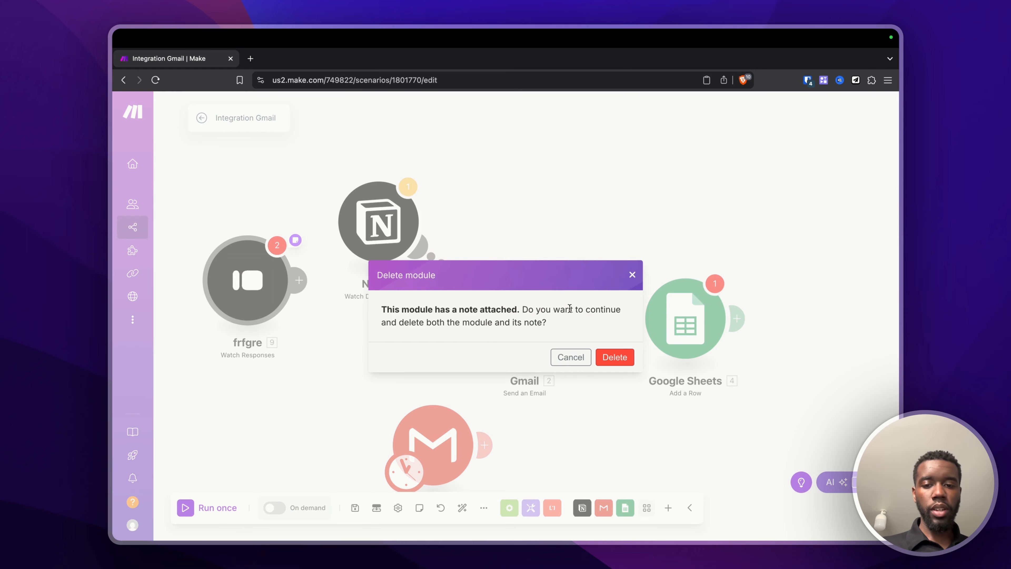
pyautogui.click(614, 356)
pyautogui.rightClick(445, 430)
pyautogui.click(485, 523)
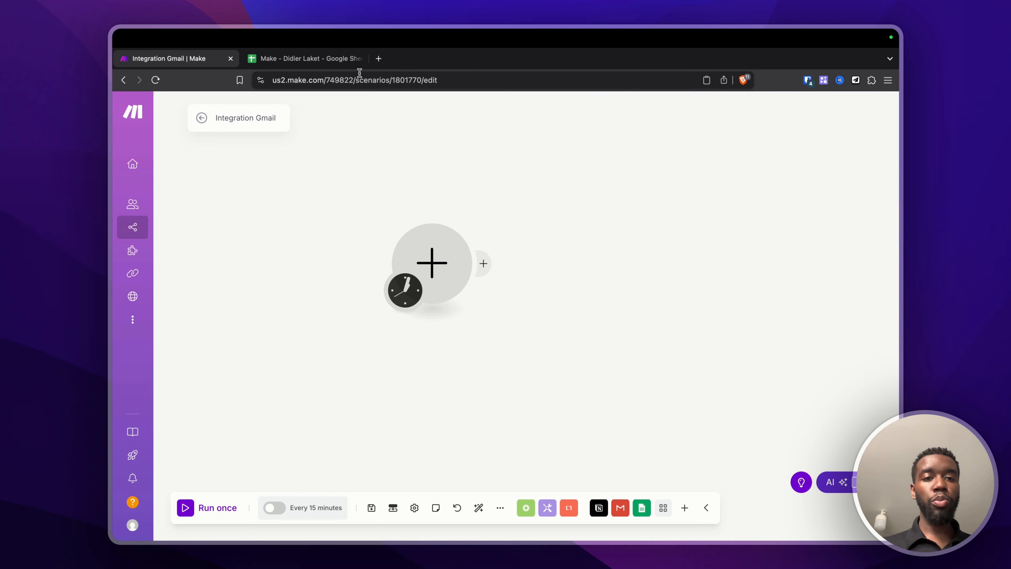
pyautogui.click(332, 61)
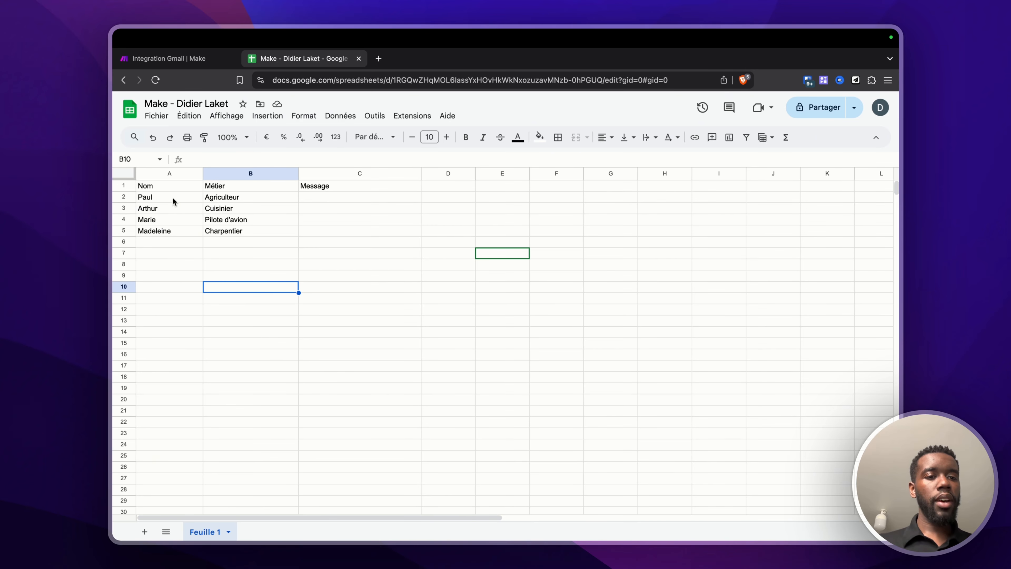
pyautogui.moveTo(170, 198); pyautogui.dragTo(170, 234)
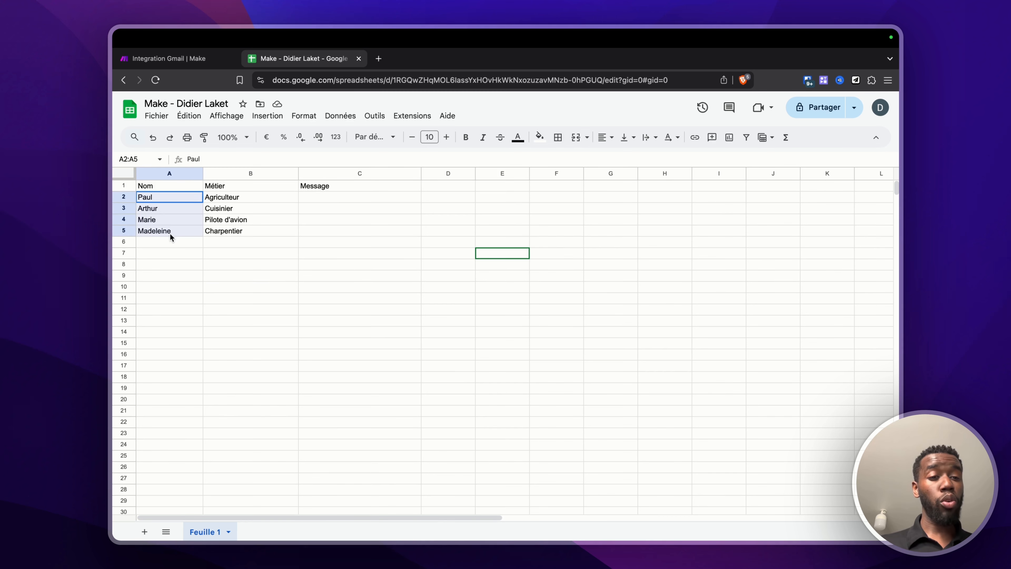
pyautogui.moveTo(217, 198); pyautogui.dragTo(217, 235)
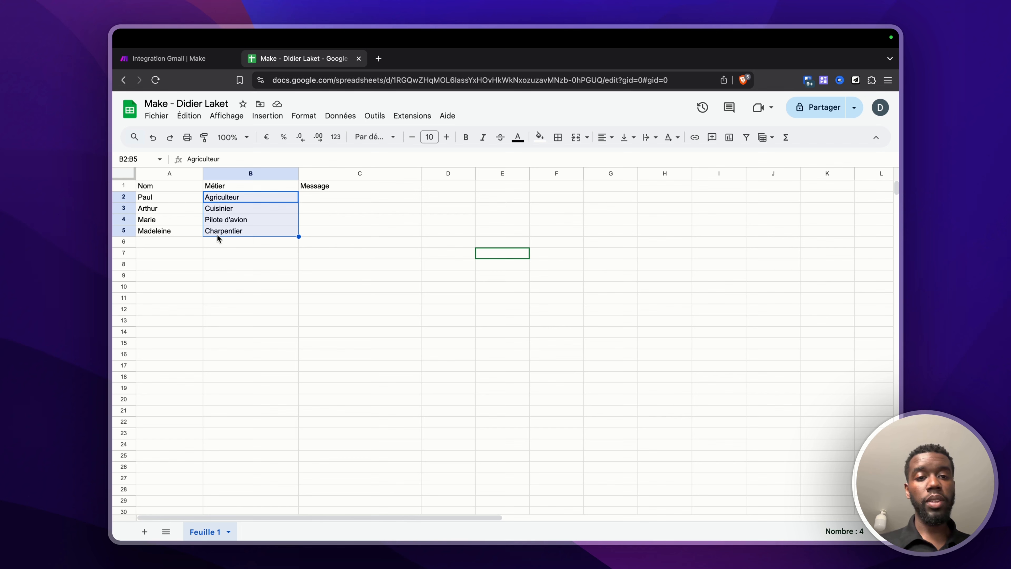
pyautogui.moveTo(309, 196); pyautogui.dragTo(311, 232)
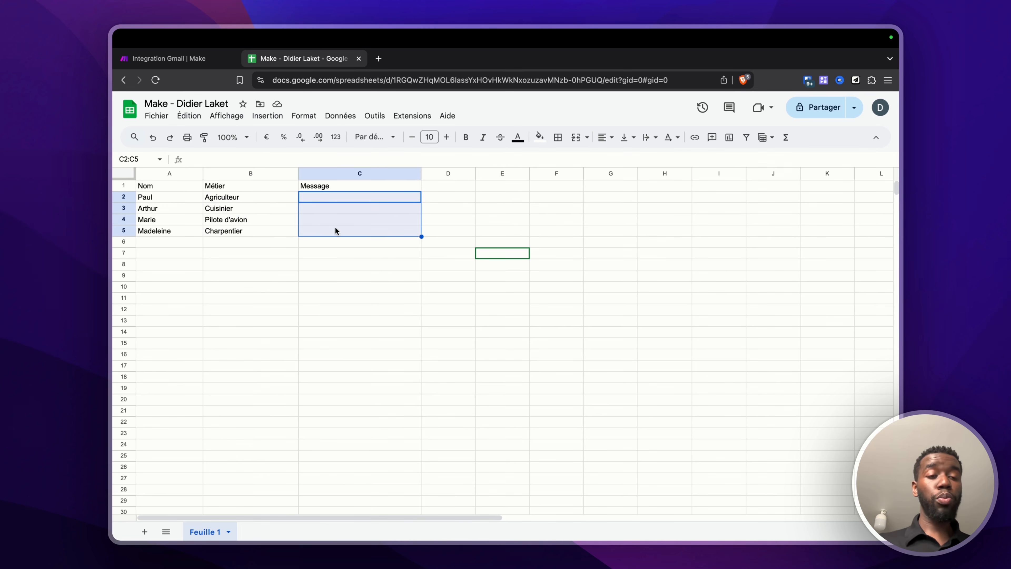
pyautogui.click(194, 66)
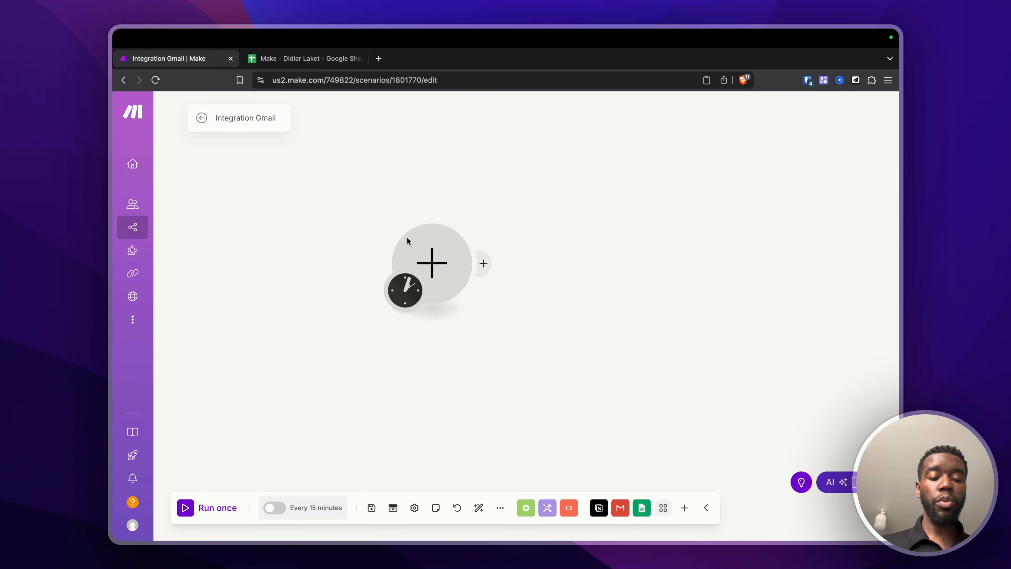
# Step: Set a Google Sheets Watch New Rows trigger, checking the empty rows A6:A11 in the sheet
pyautogui.click(441, 265)
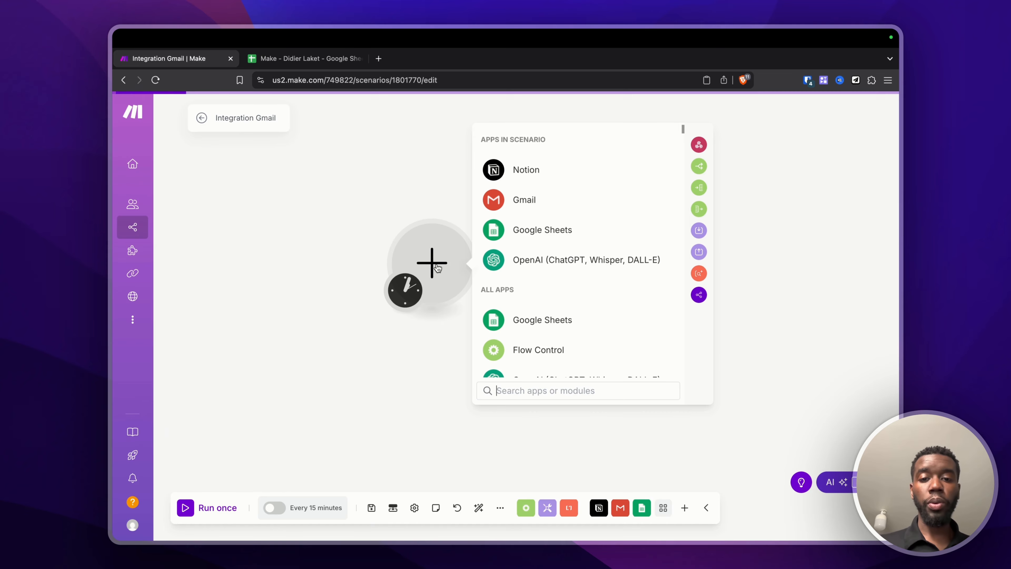
pyautogui.click(521, 235)
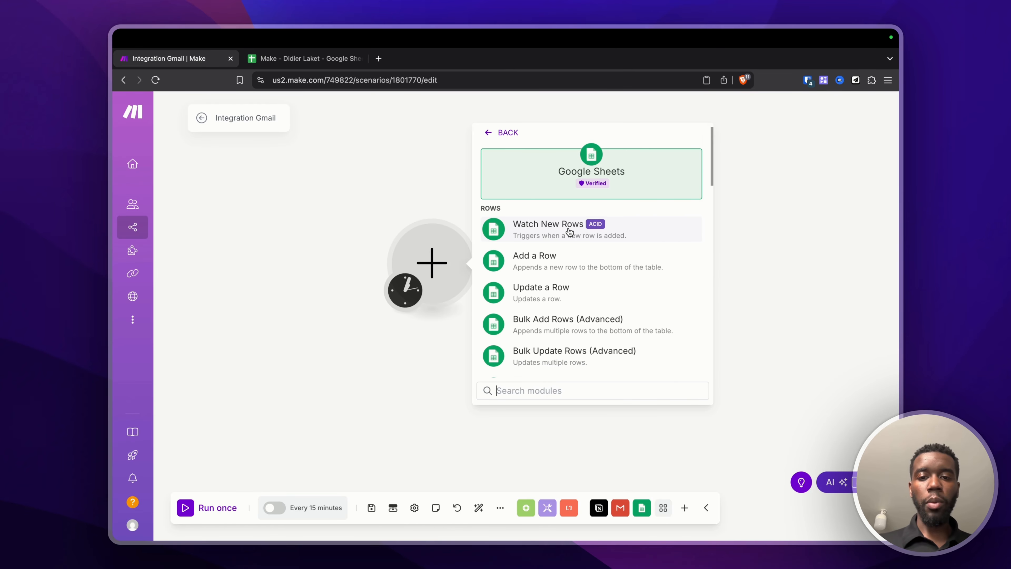
pyautogui.click(527, 234)
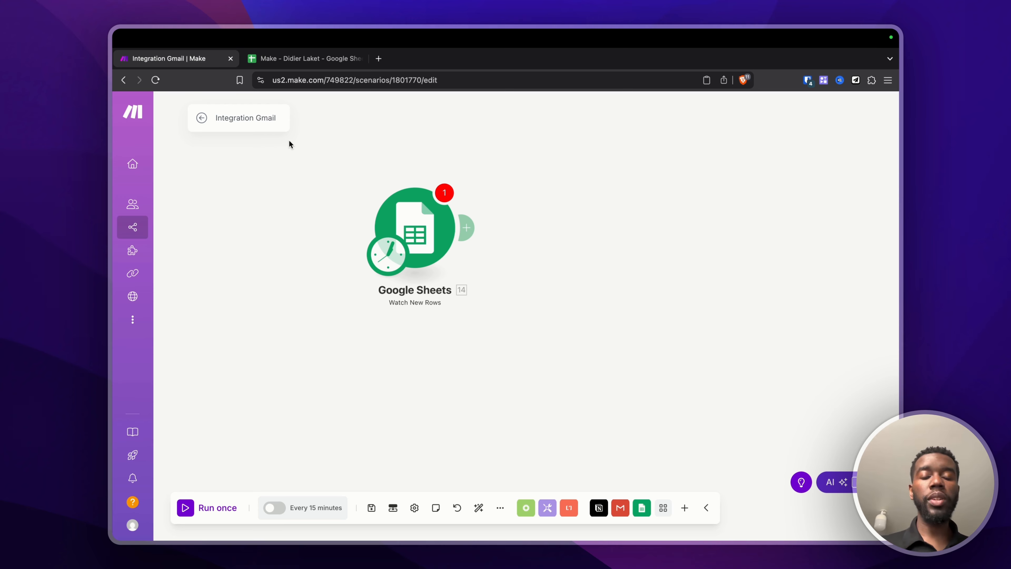
pyautogui.click(306, 59)
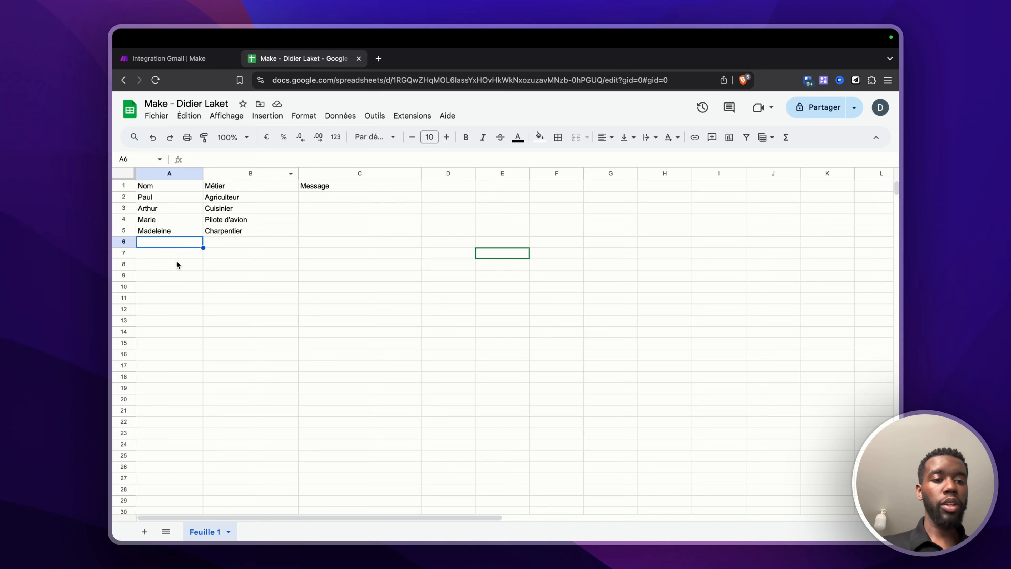
pyautogui.click(165, 254)
pyautogui.moveTo(165, 241); pyautogui.dragTo(172, 298)
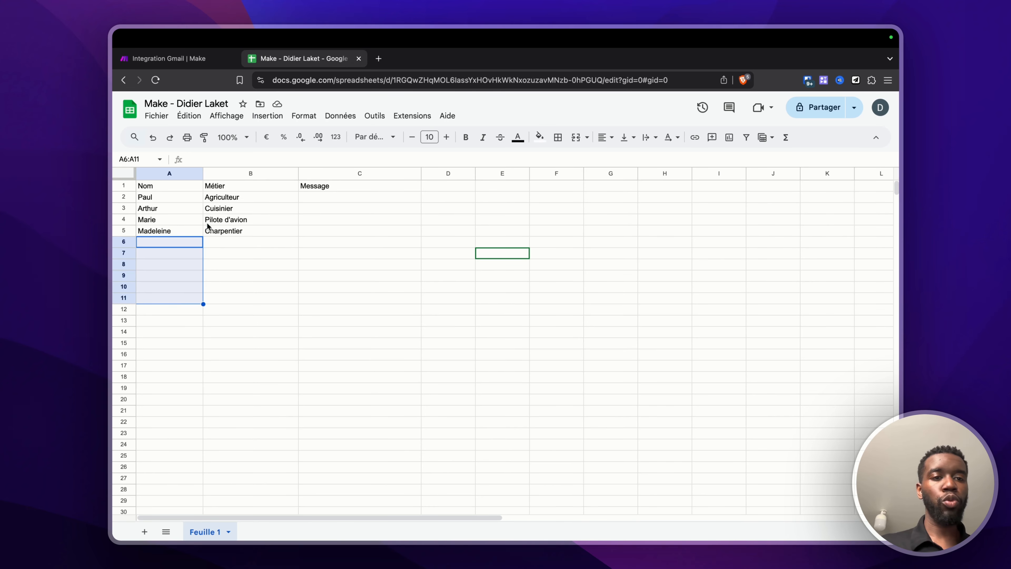
pyautogui.click(200, 54)
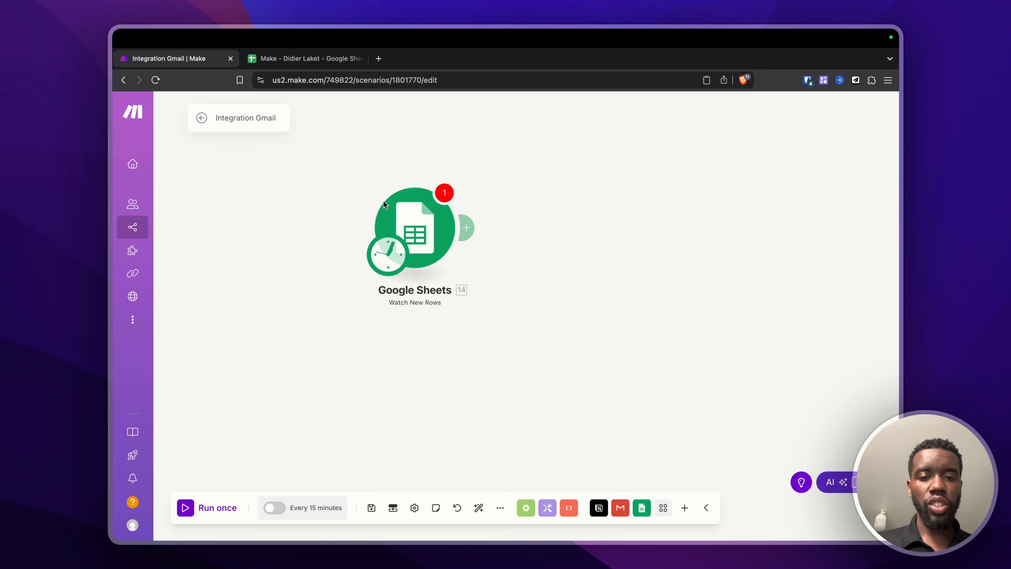
# Step: Add an OpenAI Create a Completion (Prompt) module after the trigger, checking Message cells C2:C5
pyautogui.click(470, 230)
pyautogui.write('c')
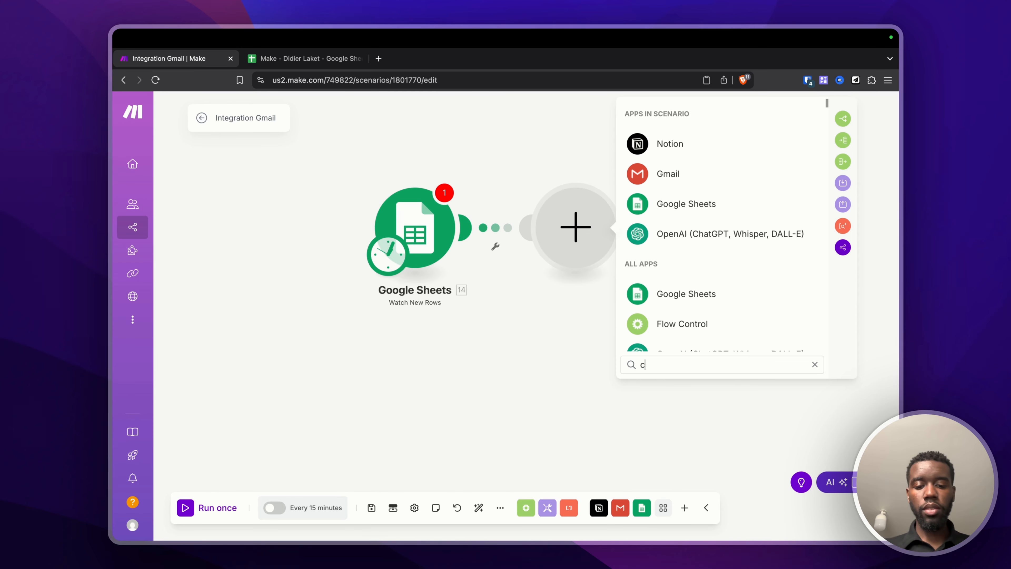
pyautogui.write('hat')
pyautogui.click(677, 267)
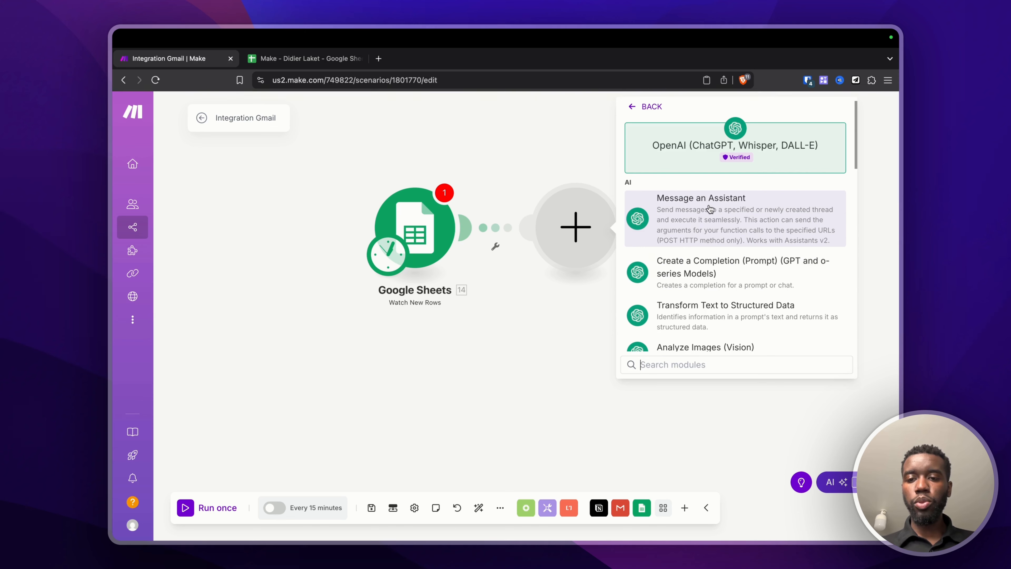
pyautogui.scroll(-1, 686, 198)
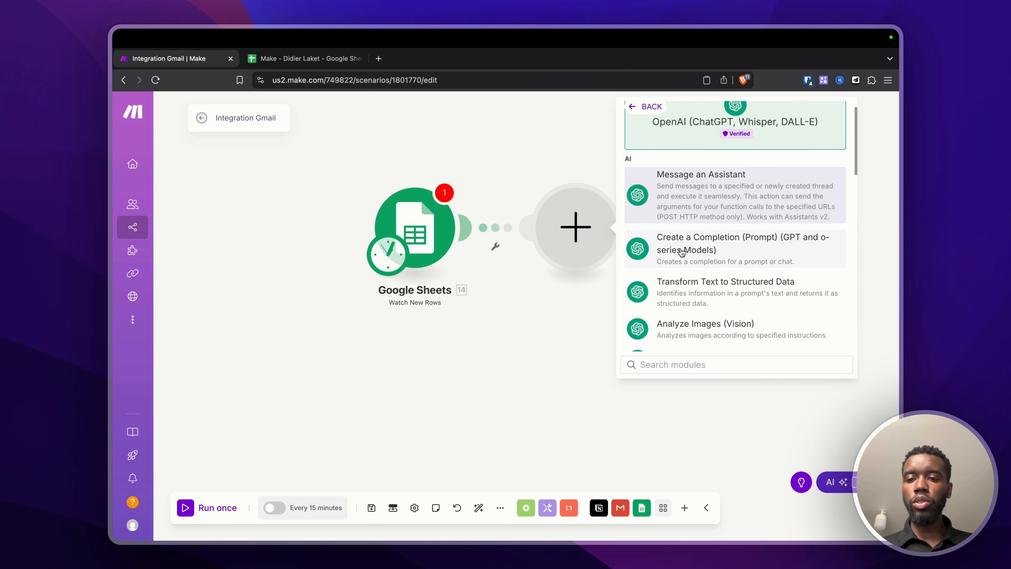
pyautogui.click(696, 251)
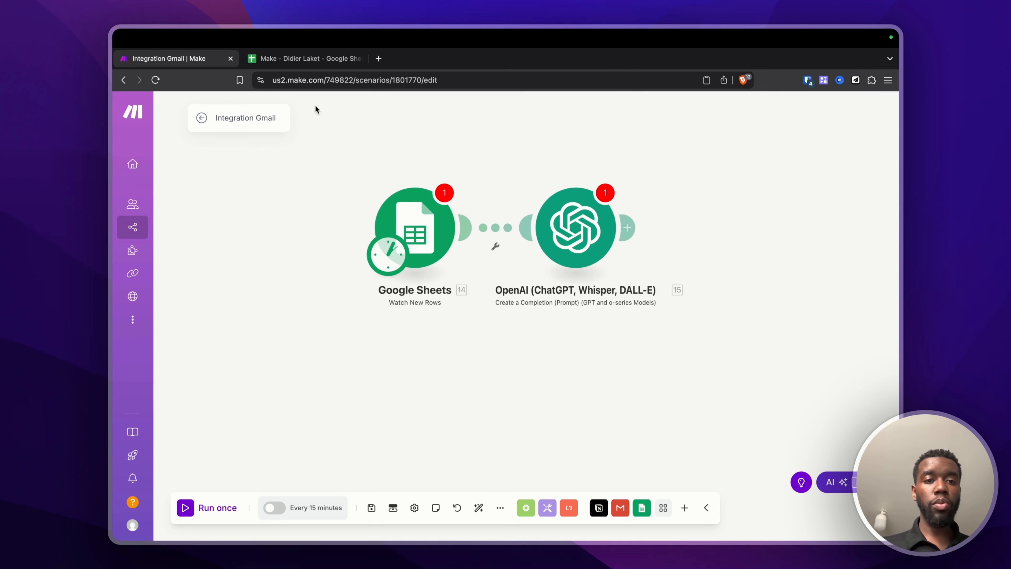
pyautogui.click(301, 59)
pyautogui.moveTo(316, 195); pyautogui.dragTo(321, 231)
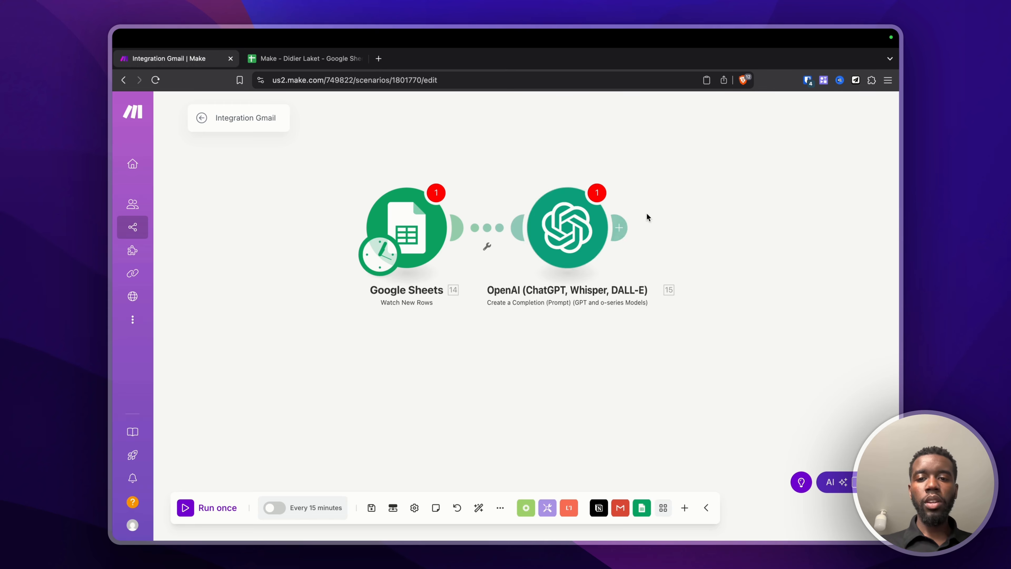
pyautogui.click(621, 229)
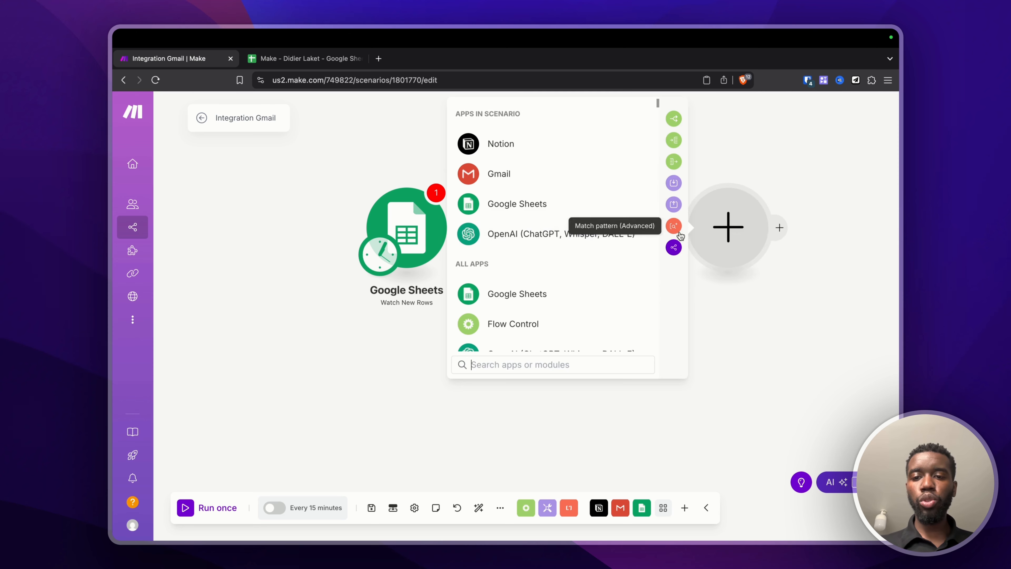
# Step: Append a Google Sheets Update a Row module after the OpenAI step and save the scenario
pyautogui.click(500, 213)
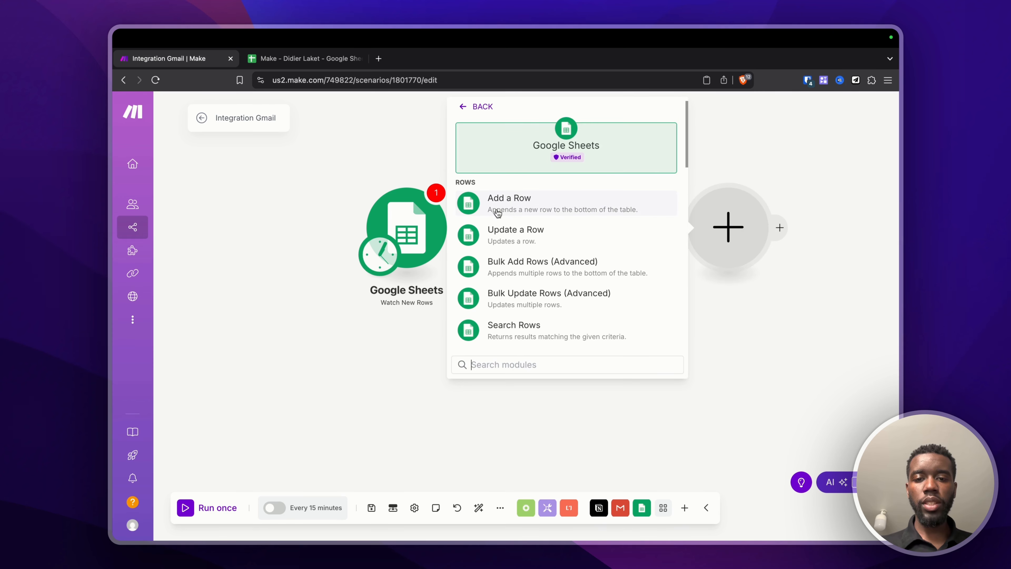
pyautogui.scroll(-1, 497, 214)
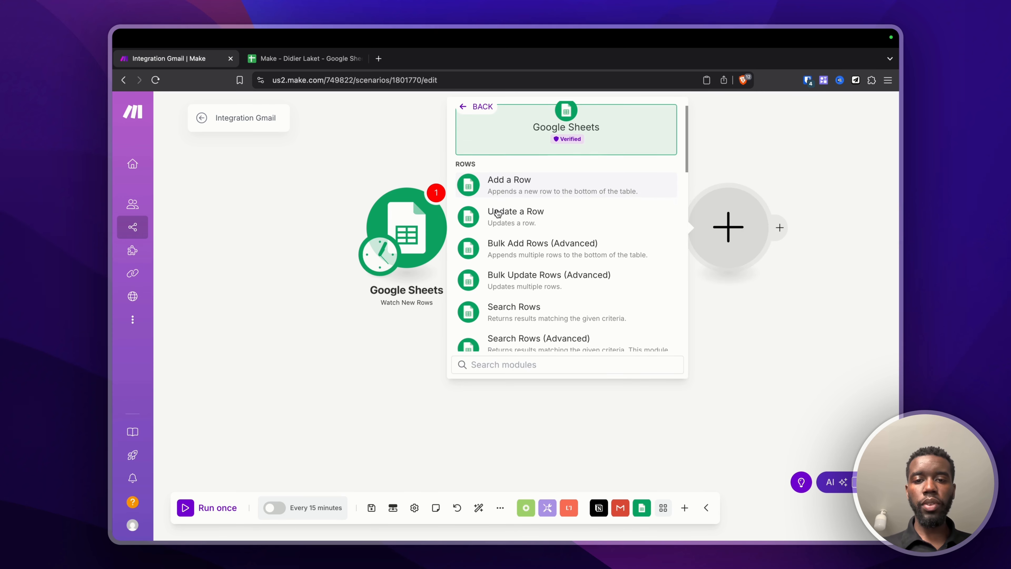
pyautogui.click(526, 217)
pyautogui.click(293, 266)
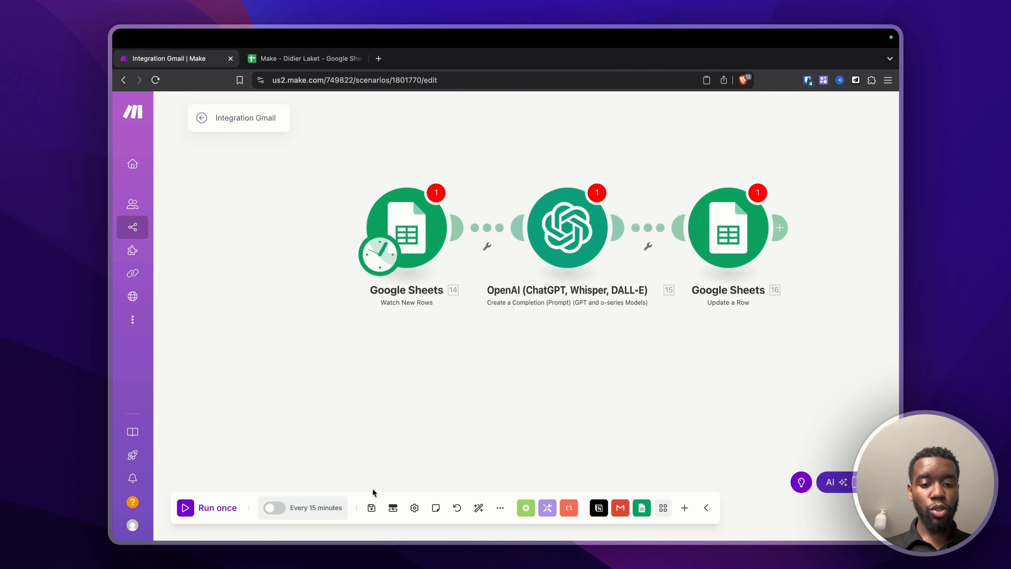
pyautogui.click(370, 508)
# Step: Save the Sheets-OpenAI-Sheets scenario anyway despite the empty-value warnings, saving it again afterwards
pyautogui.click(542, 523)
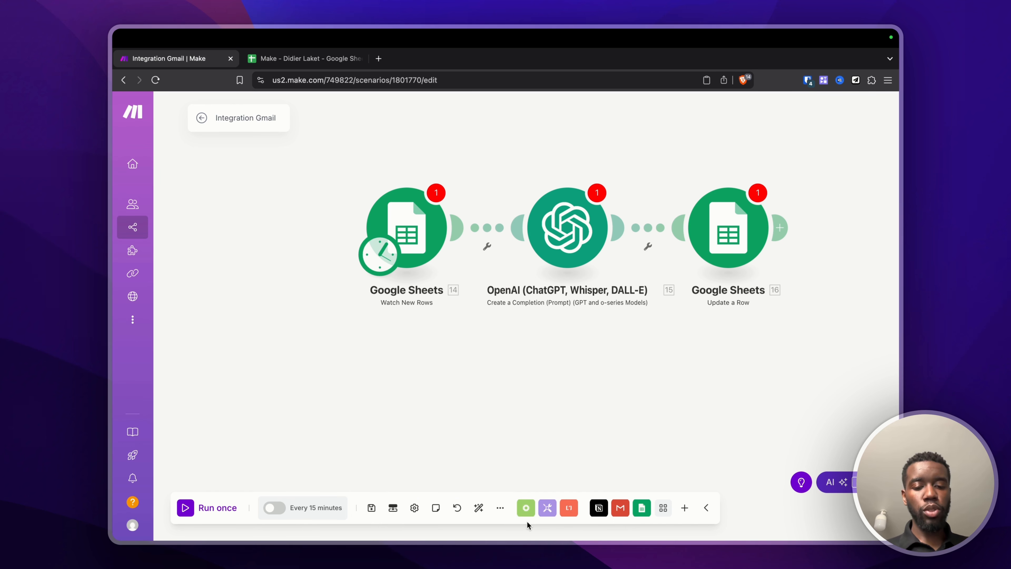
pyautogui.click(371, 508)
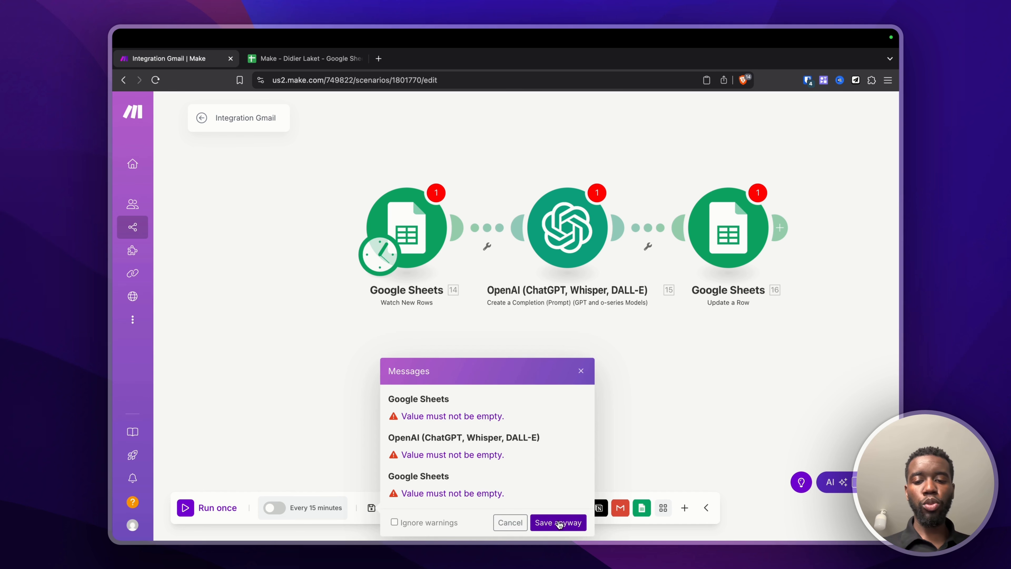
pyautogui.click(558, 523)
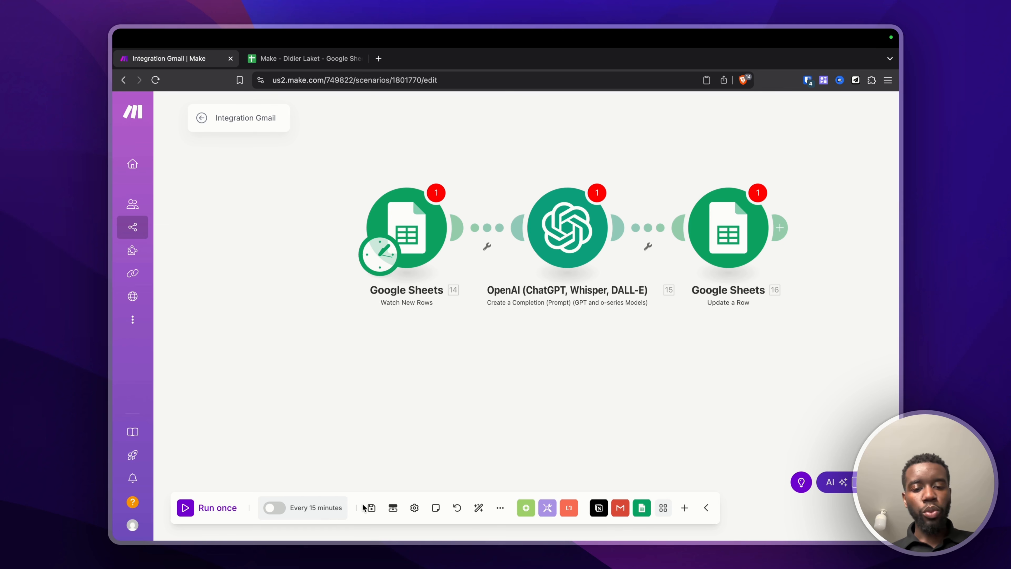
pyautogui.click(372, 508)
pyautogui.click(358, 467)
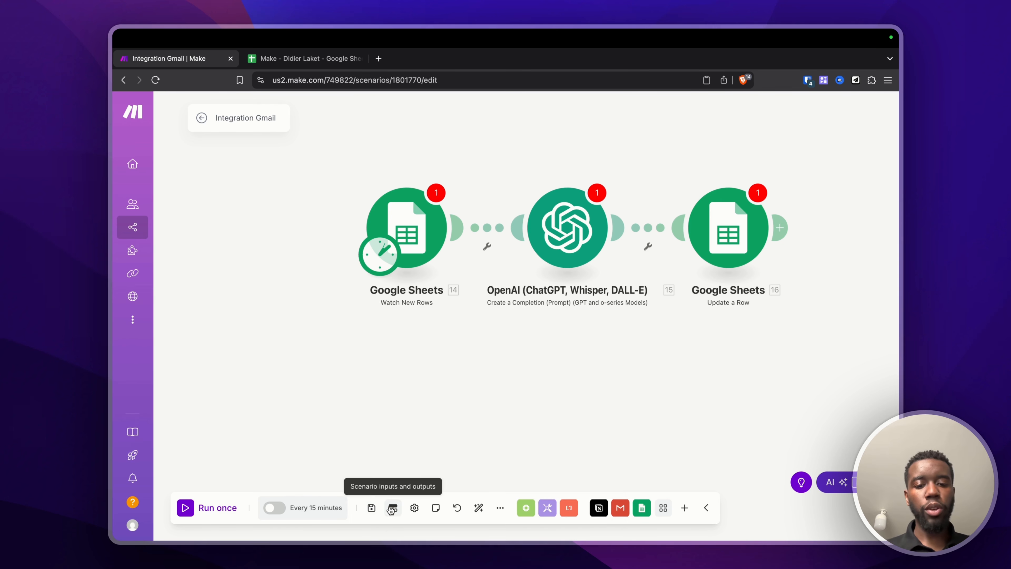
pyautogui.click(393, 508)
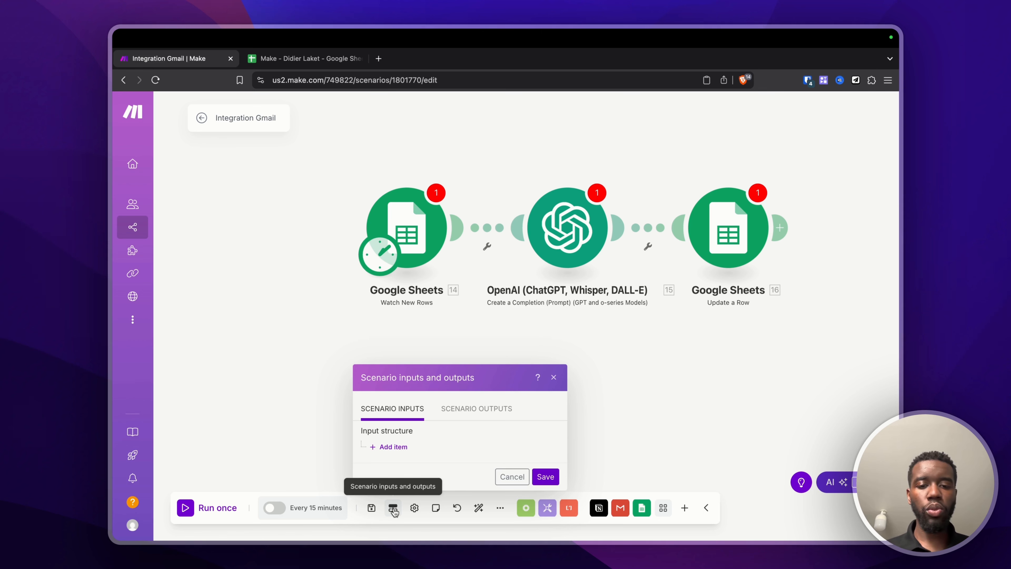
pyautogui.click(457, 413)
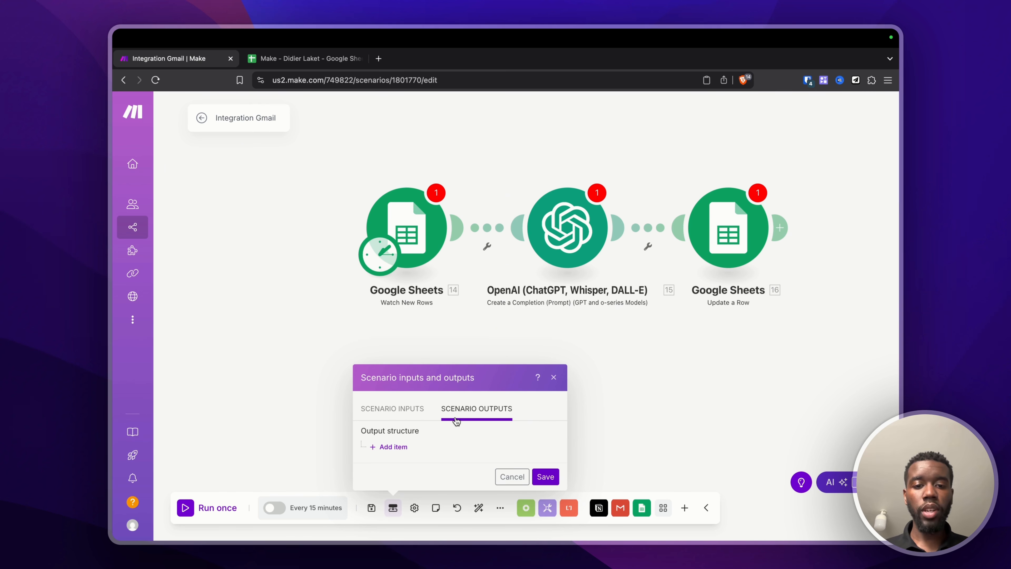
pyautogui.click(408, 407)
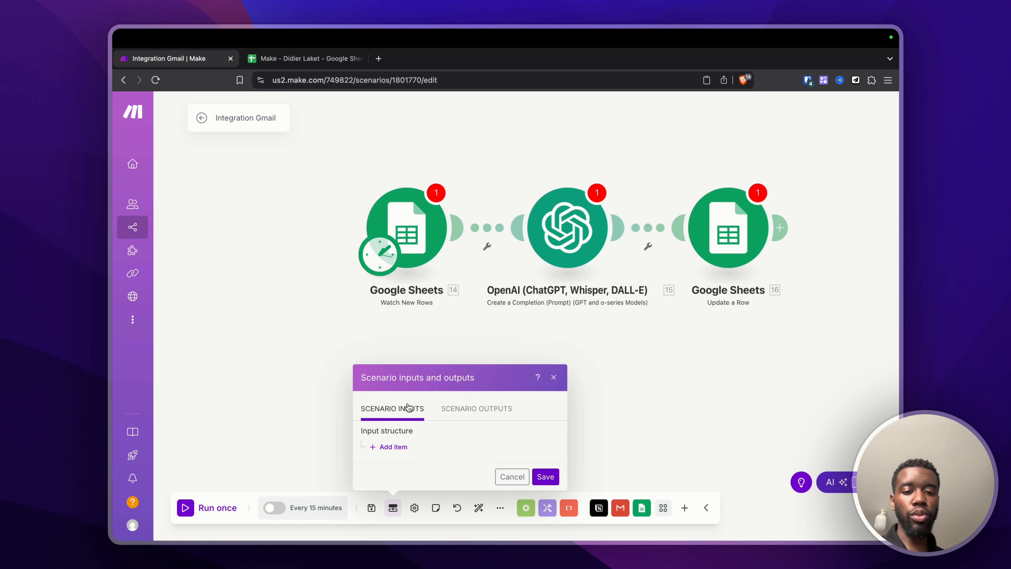
pyautogui.click(486, 411)
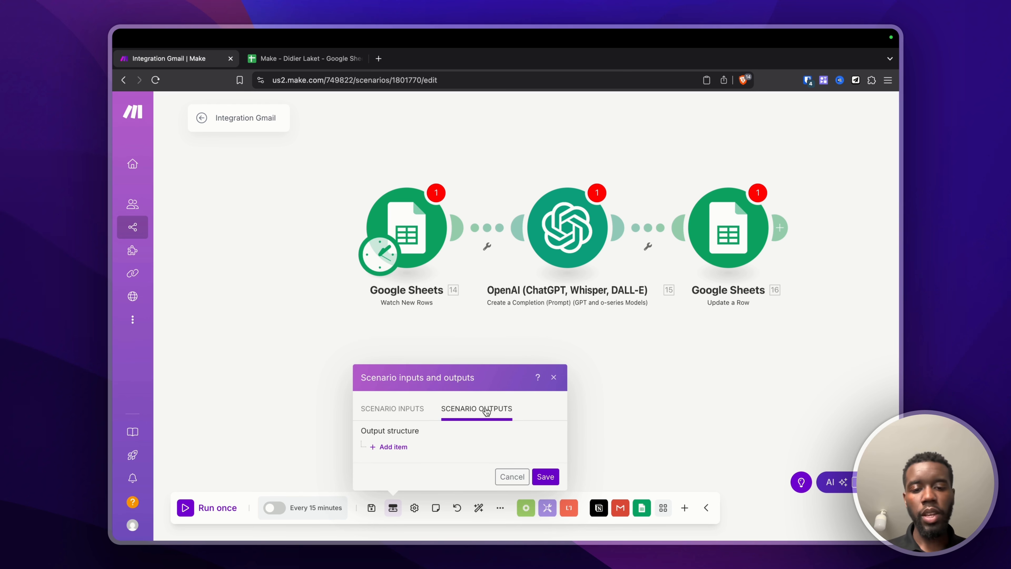
pyautogui.click(513, 476)
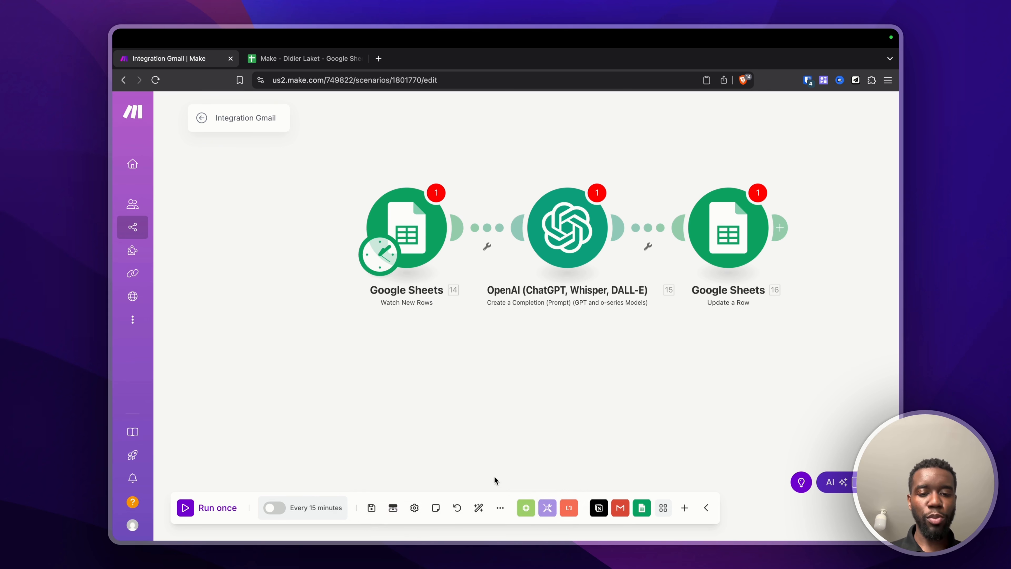
# Step: Review the scenario settings, then bring up the scenario notes
pyautogui.click(414, 509)
pyautogui.scroll(-3, 465, 226)
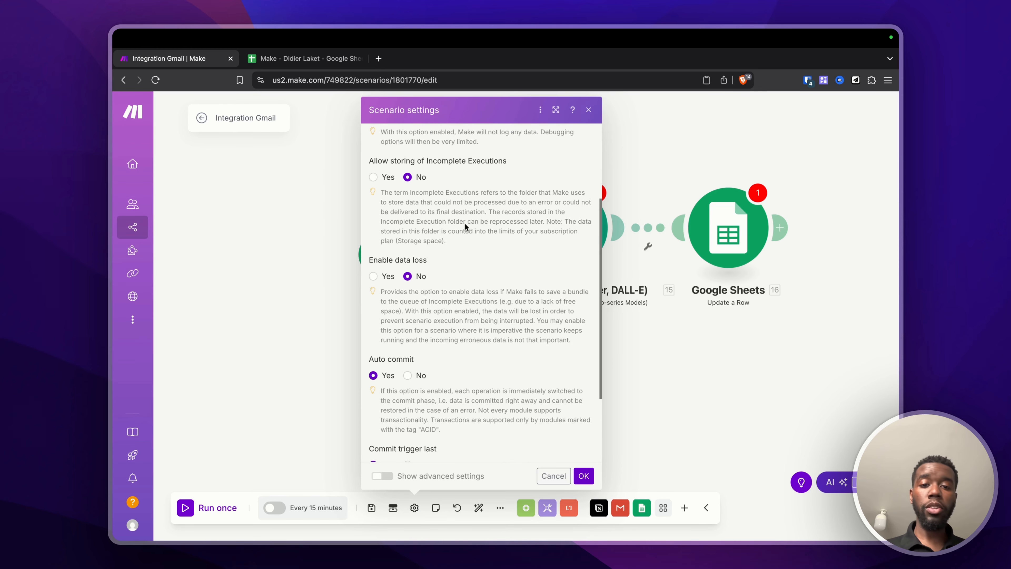
pyautogui.scroll(-3, 465, 225)
pyautogui.scroll(6, 464, 224)
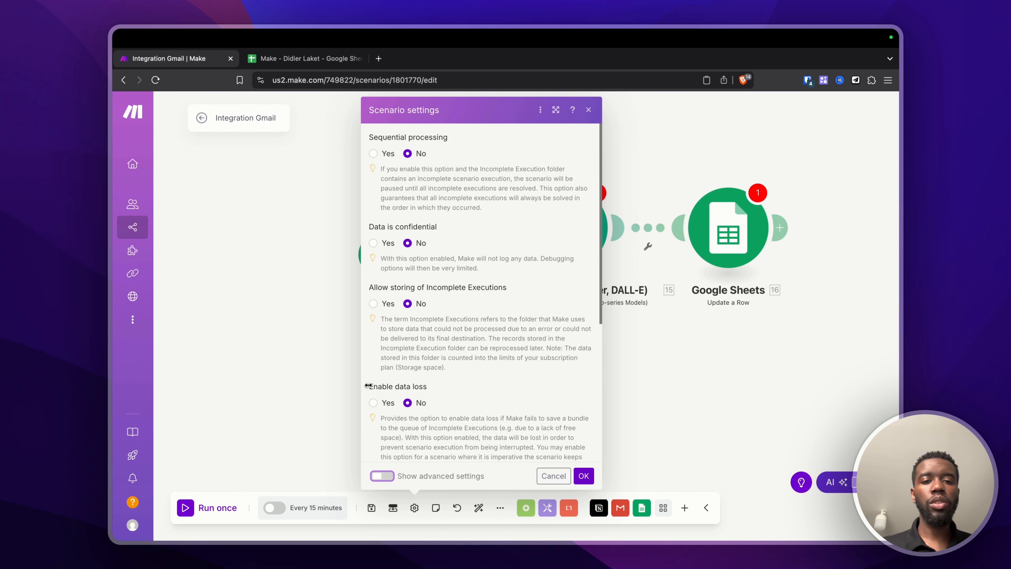
pyautogui.click(329, 398)
pyautogui.click(435, 507)
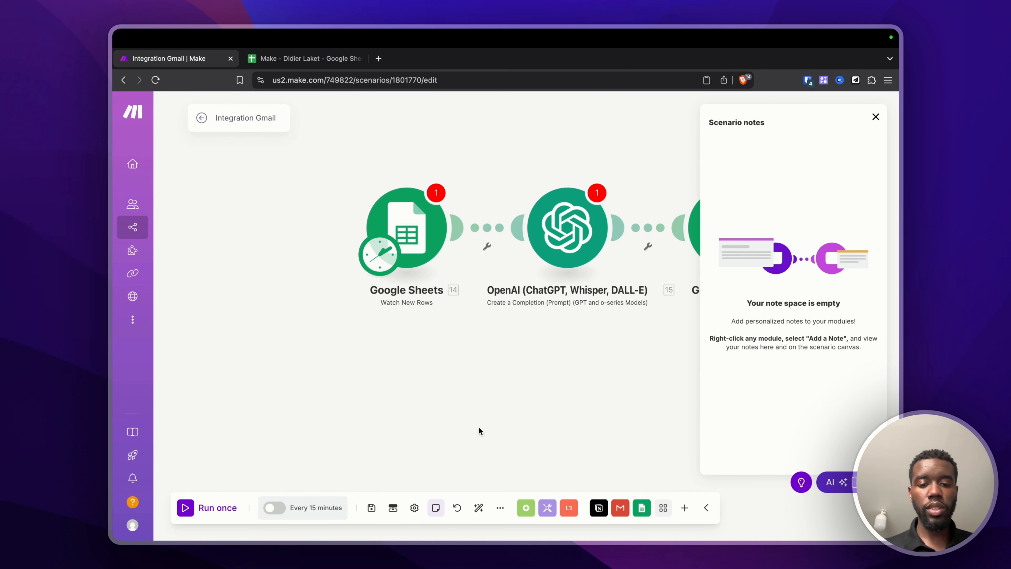
# Step: Restore the May 12, 2025 6:42 AM version and auto-align the three modules in a row
pyautogui.click(457, 507)
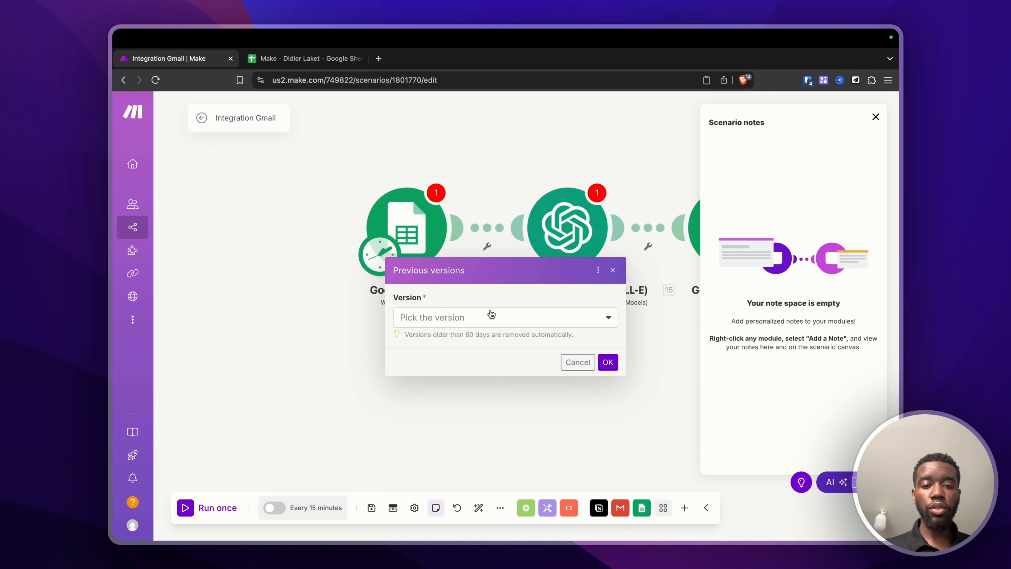
pyautogui.click(483, 317)
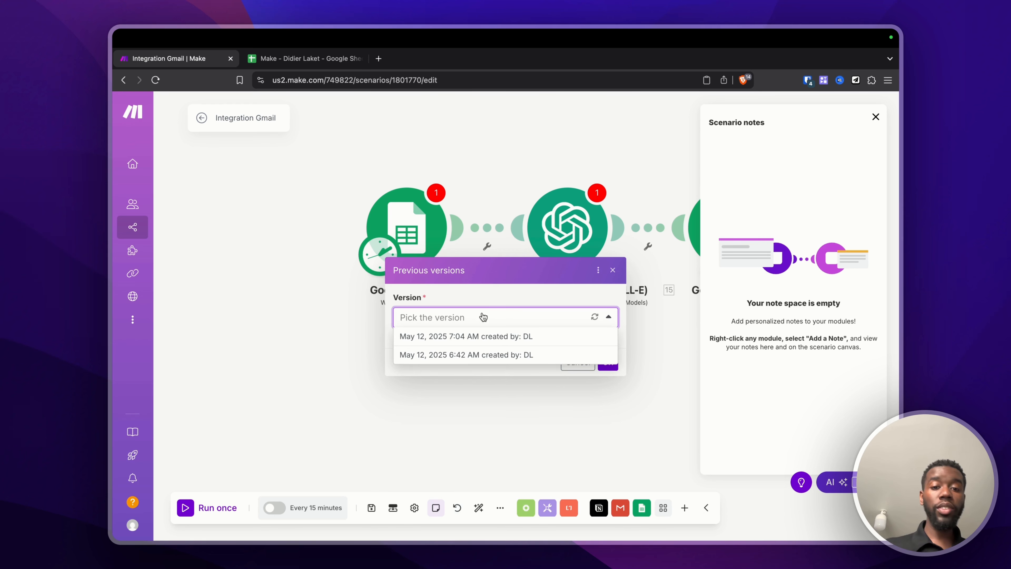
pyautogui.click(492, 355)
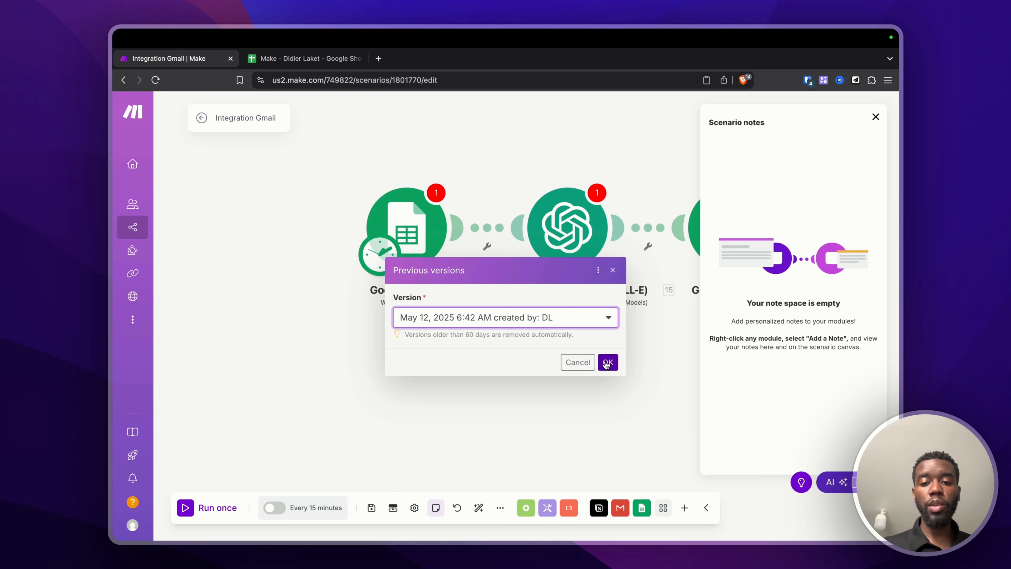
pyautogui.click(613, 270)
pyautogui.click(477, 508)
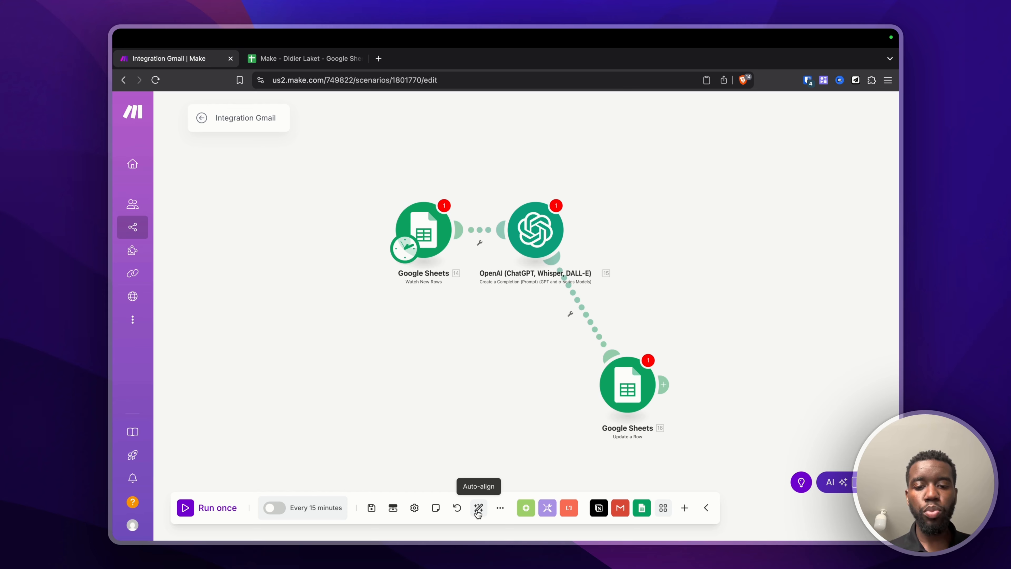
pyautogui.click(478, 512)
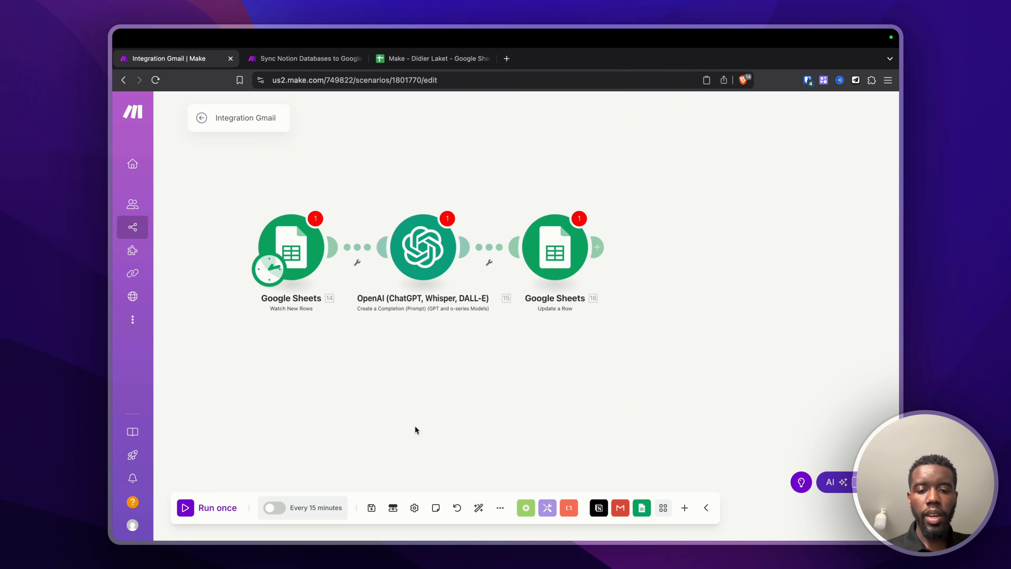
# Step: Export the Integration Gmail scenario's blueprint to Downloads as blueprint (3).json
pyautogui.click(501, 509)
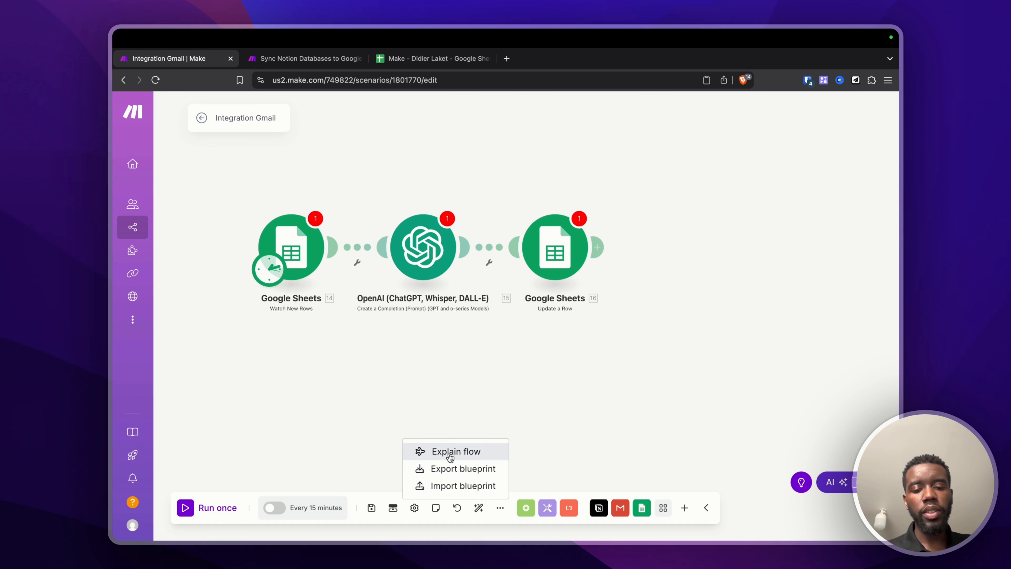
pyautogui.click(306, 65)
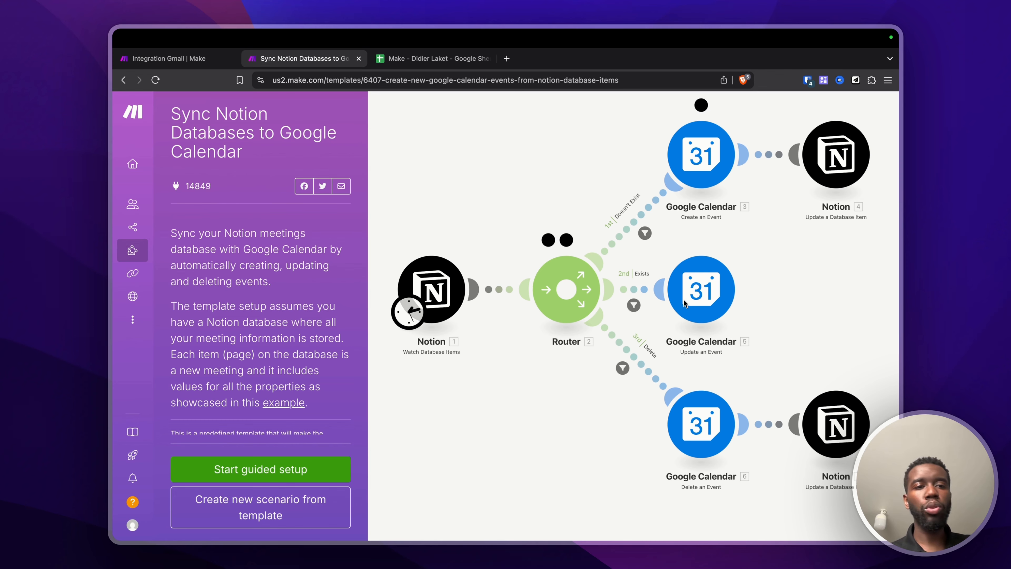
pyautogui.click(195, 63)
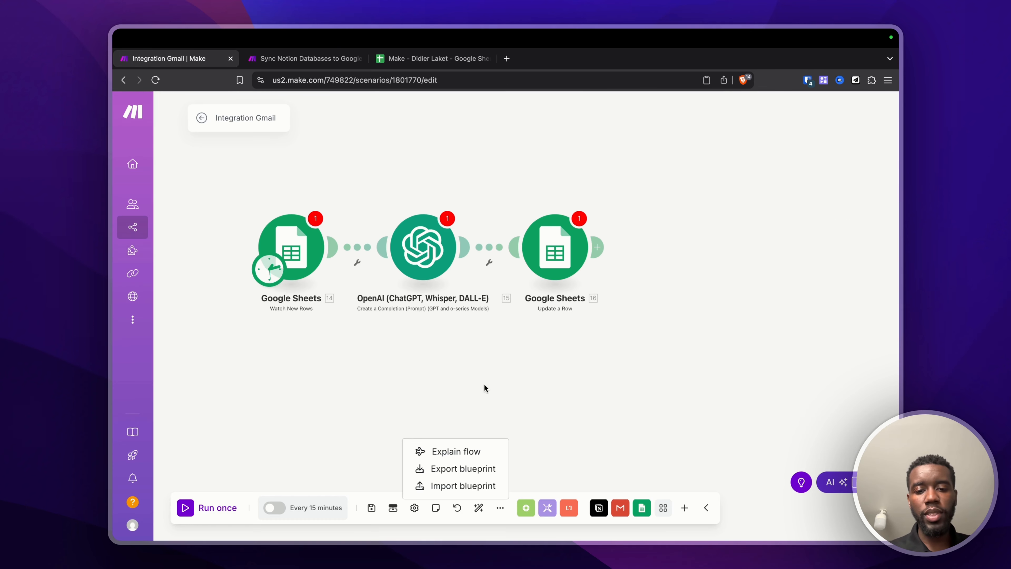
pyautogui.click(463, 468)
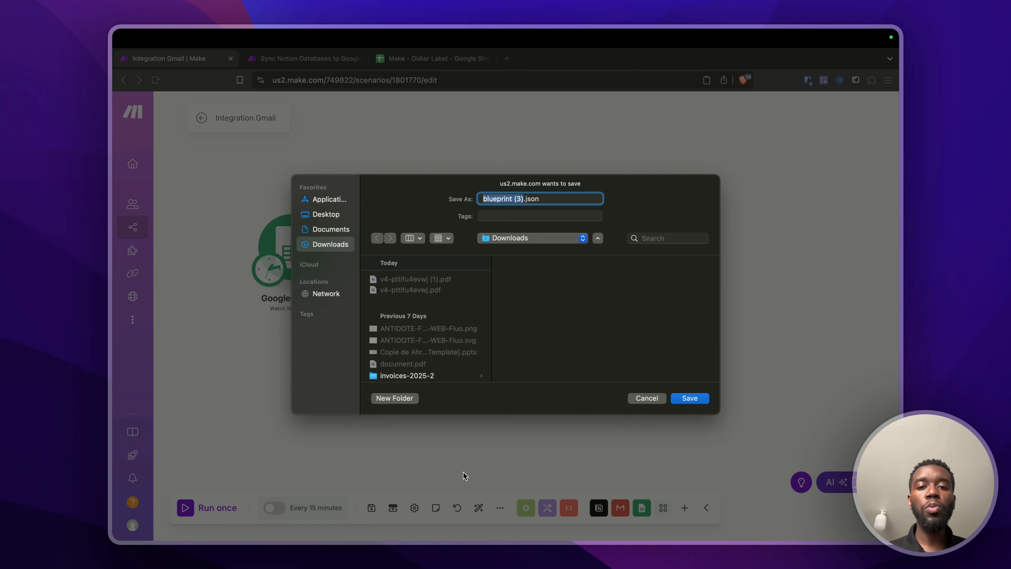
pyautogui.press('Return')
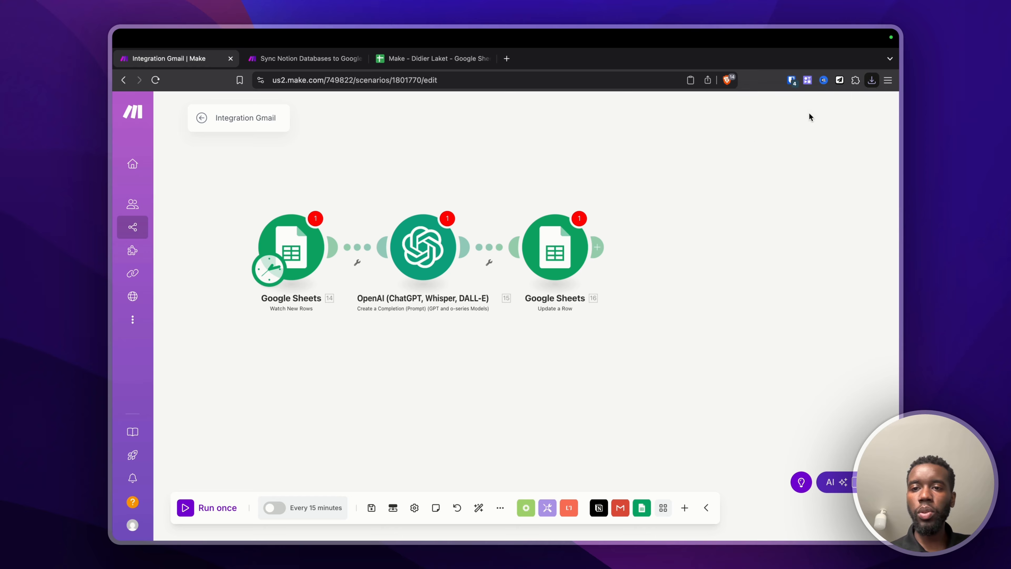
pyautogui.click(872, 80)
# Step: Open blueprint (3).json in VS Code and scroll through its module listing
pyautogui.click(748, 140)
pyautogui.scroll(-20, 258, 155)
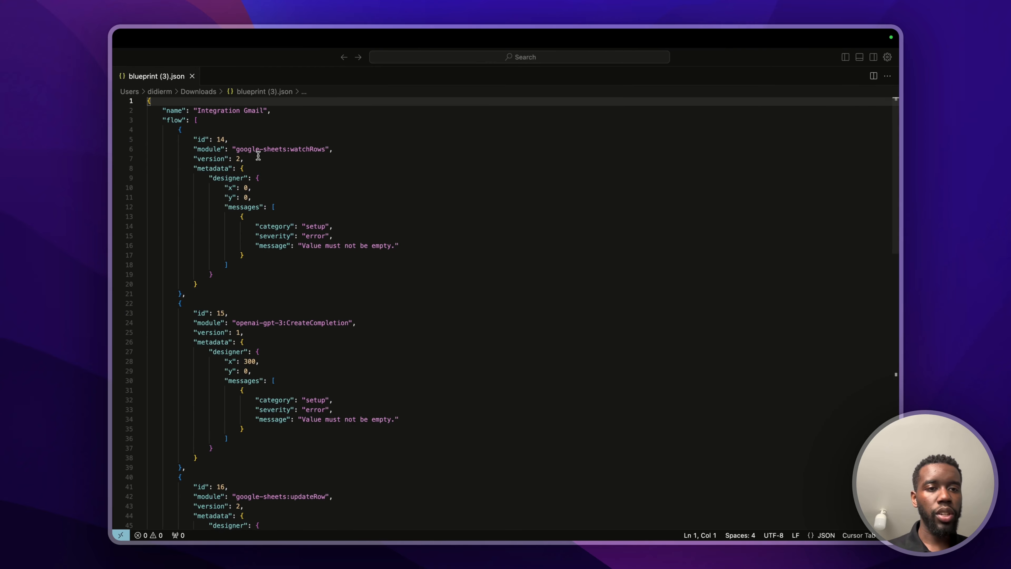
pyautogui.scroll(20, 258, 156)
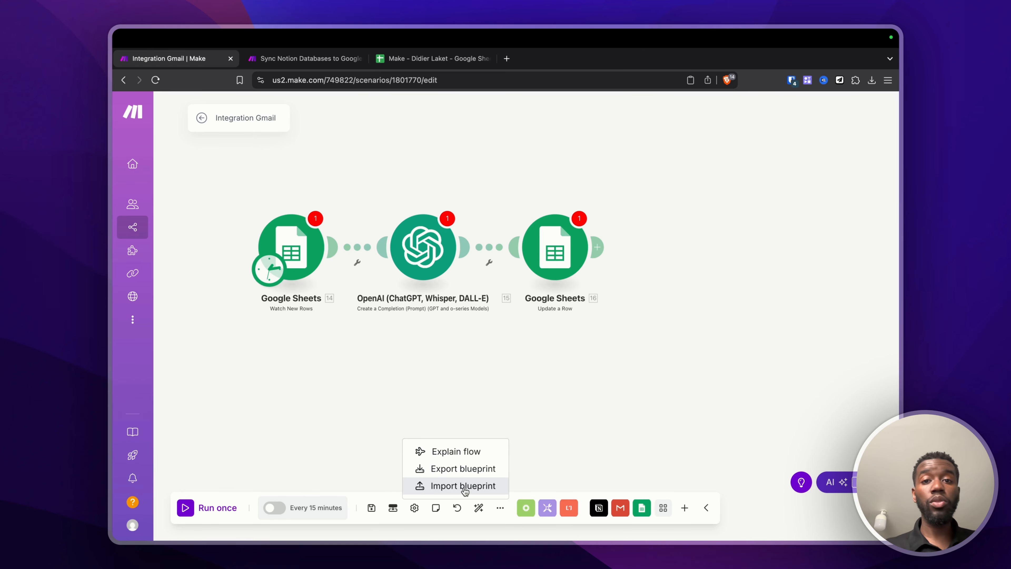
pyautogui.click(464, 487)
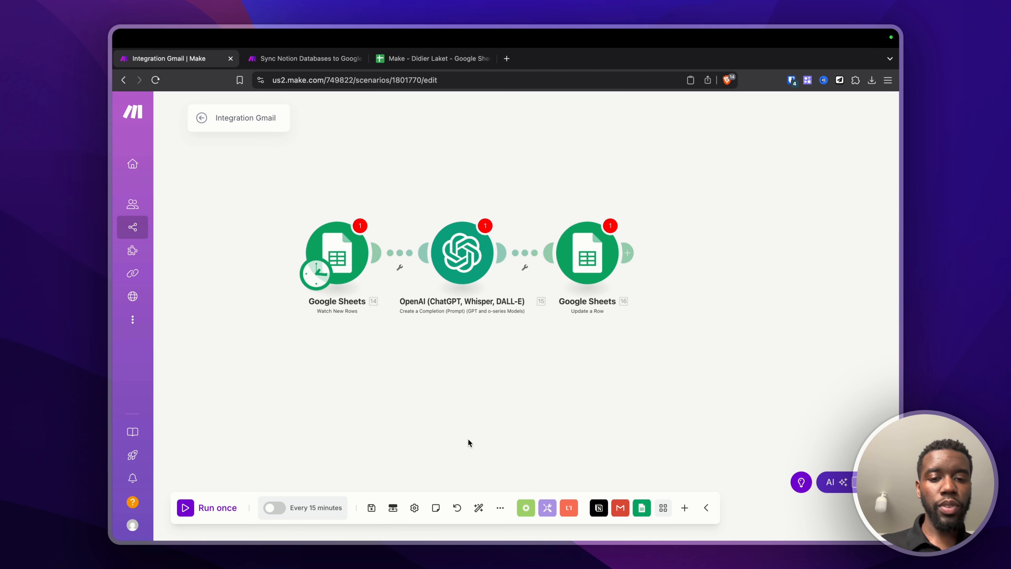
# Step: Create 'My Google connection' for the Watch New Rows trigger by authorizing the Google account
pyautogui.click(341, 250)
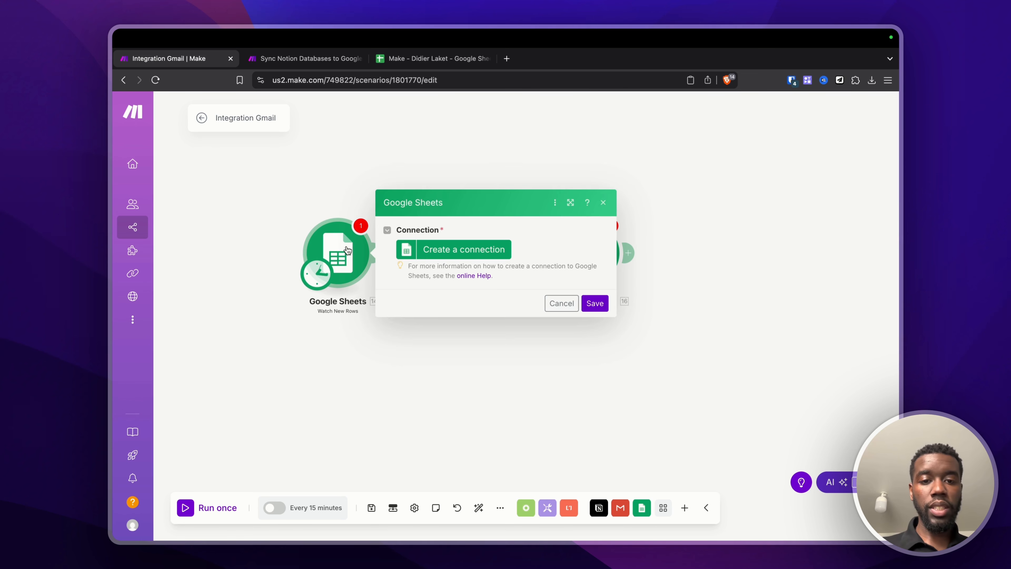
pyautogui.click(483, 250)
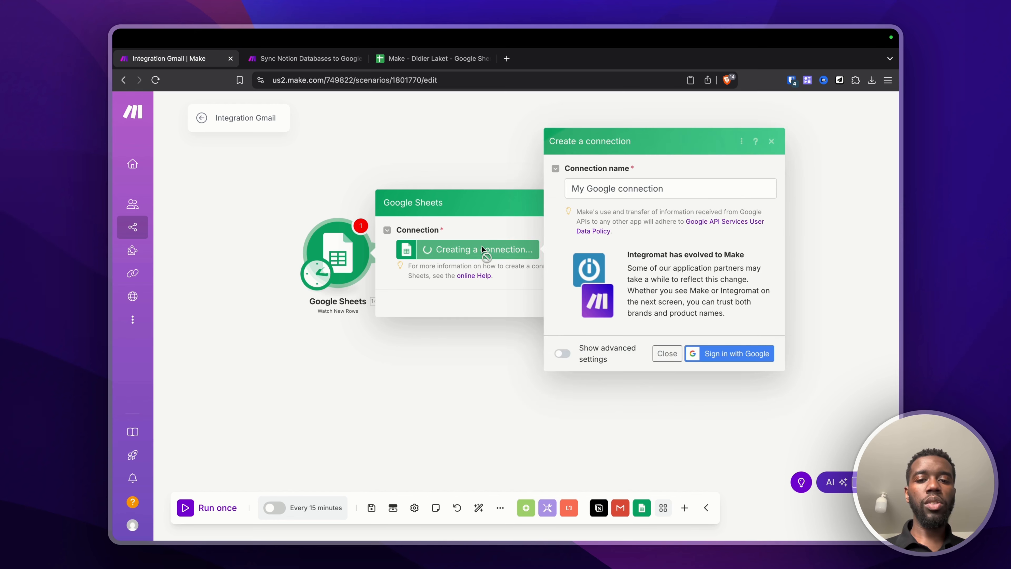
pyautogui.click(738, 358)
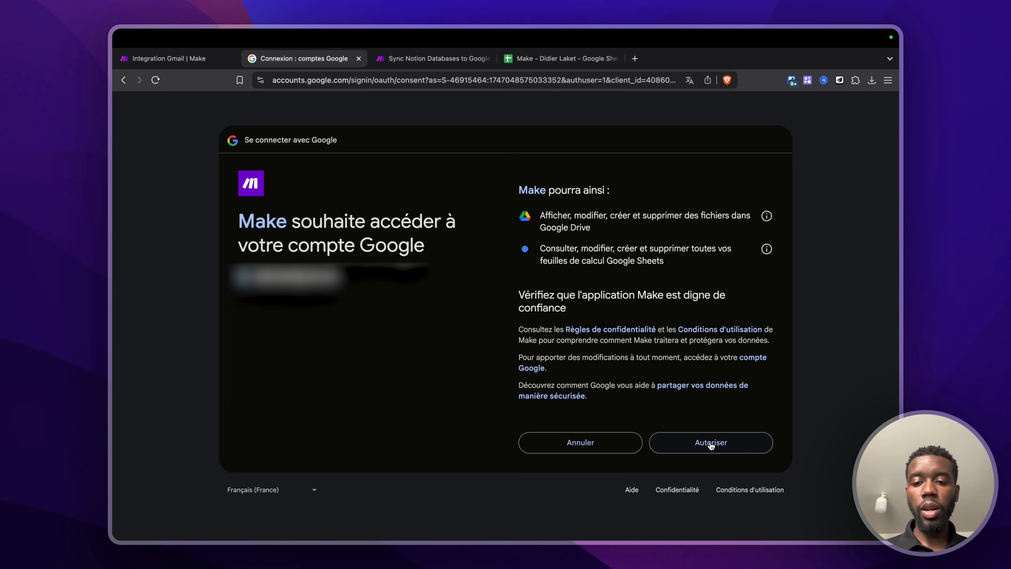
pyautogui.click(711, 442)
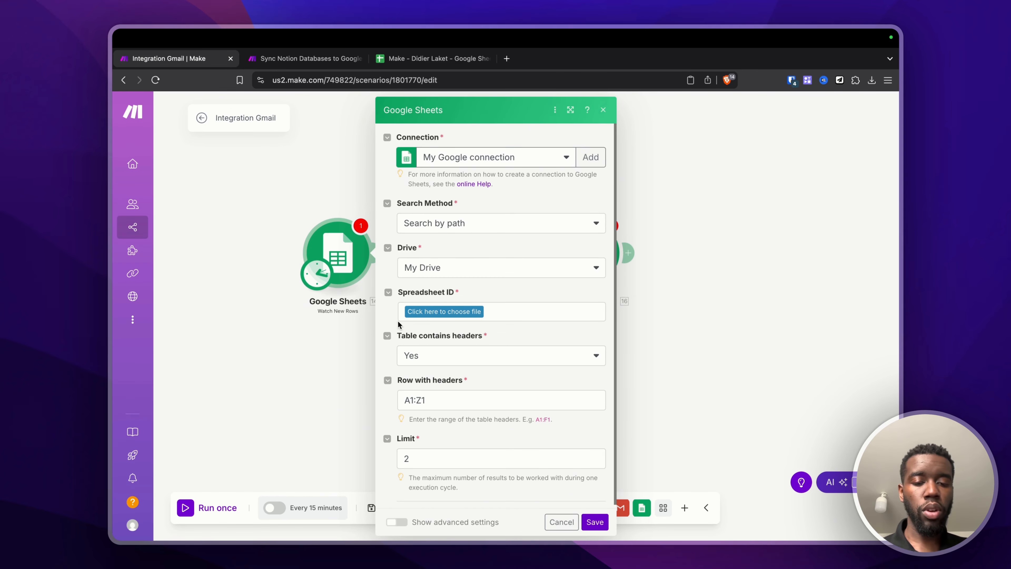
pyautogui.click(339, 355)
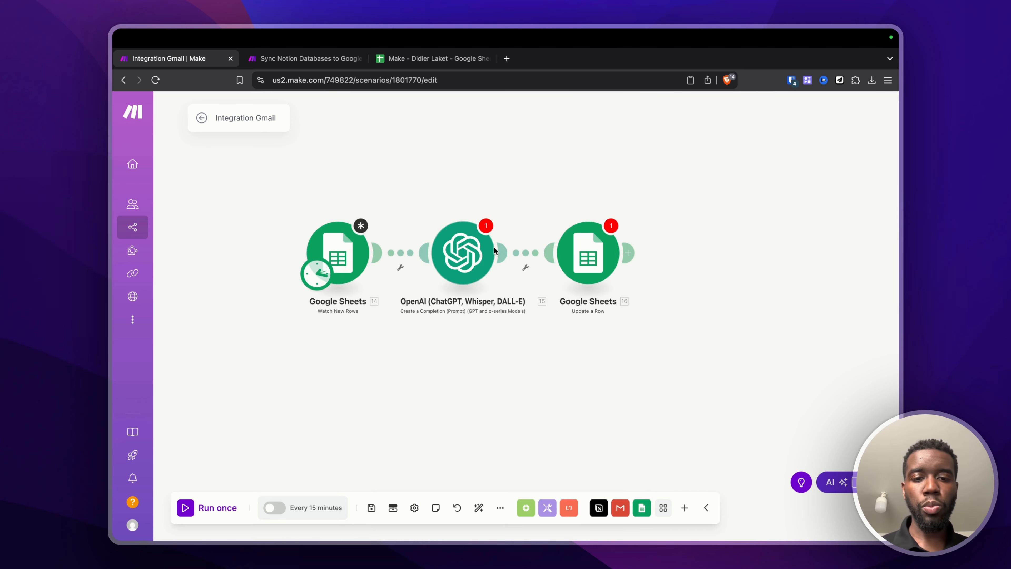
# Step: Start a new OpenAI connection on the Create a Completion module and open OpenAI's API Keys page
pyautogui.click(468, 253)
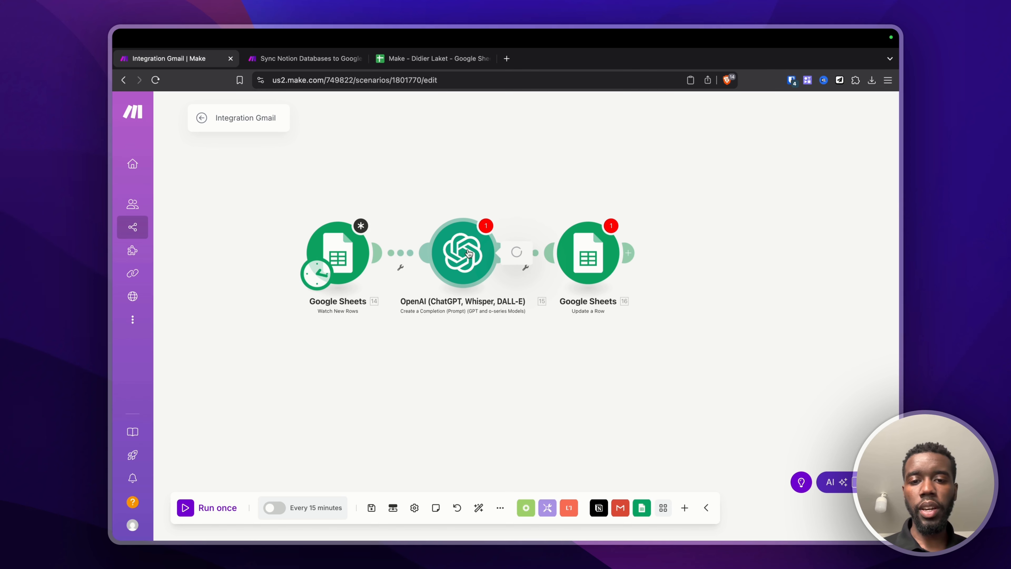
pyautogui.click(549, 249)
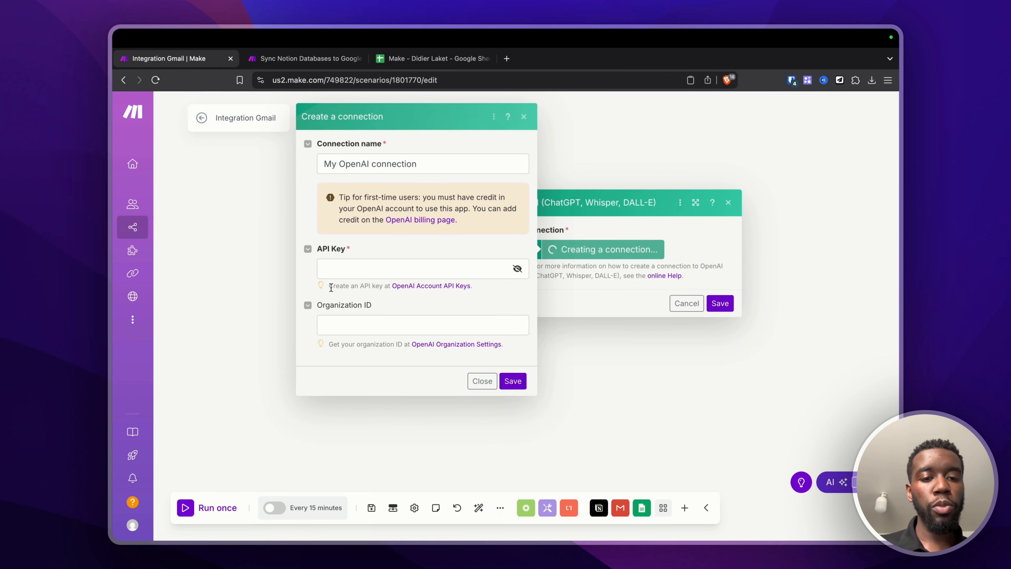
pyautogui.moveTo(327, 285); pyautogui.dragTo(468, 291)
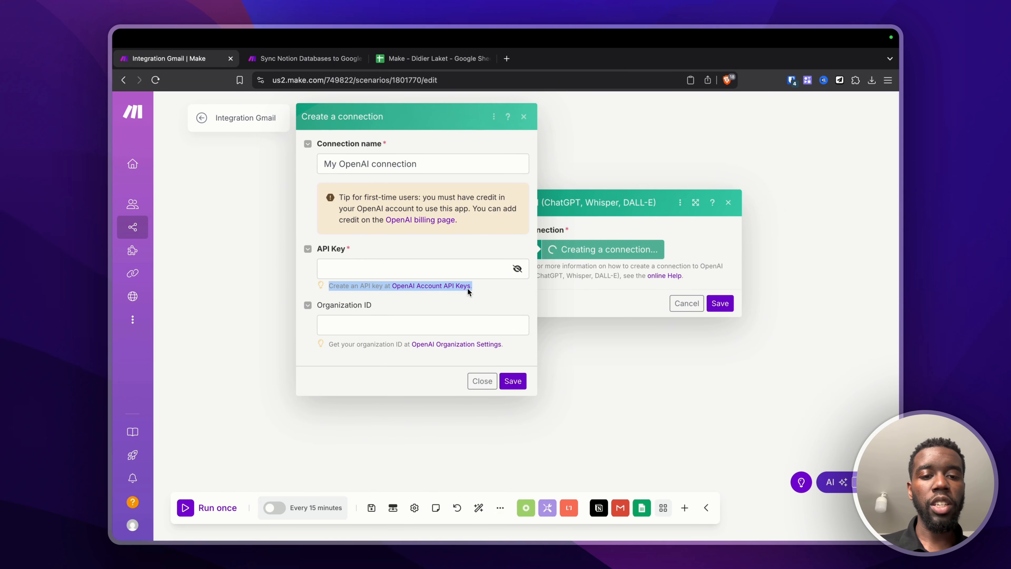
pyautogui.click(385, 296)
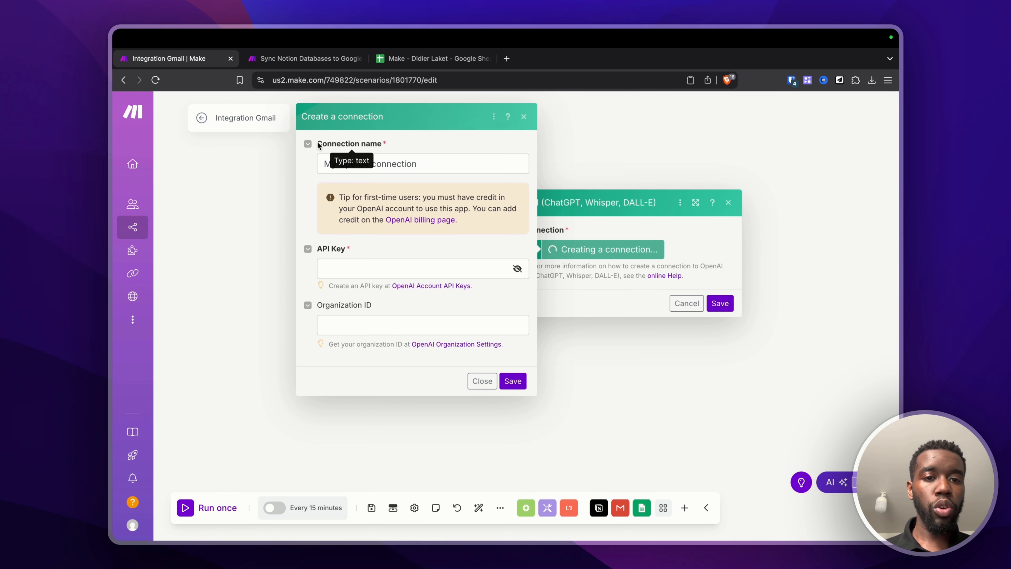
pyautogui.moveTo(316, 144); pyautogui.dragTo(389, 144)
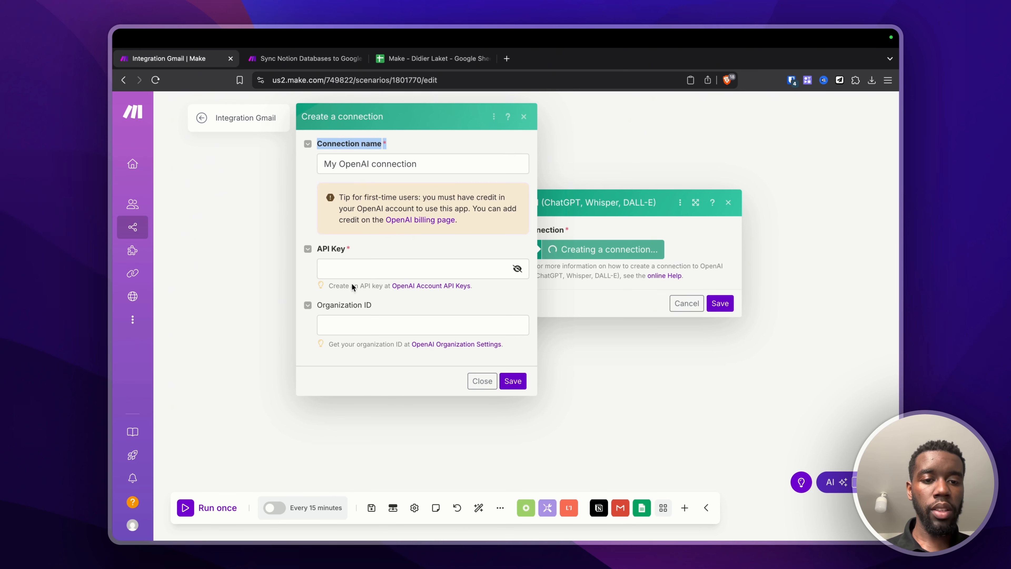
pyautogui.moveTo(318, 305); pyautogui.dragTo(390, 308)
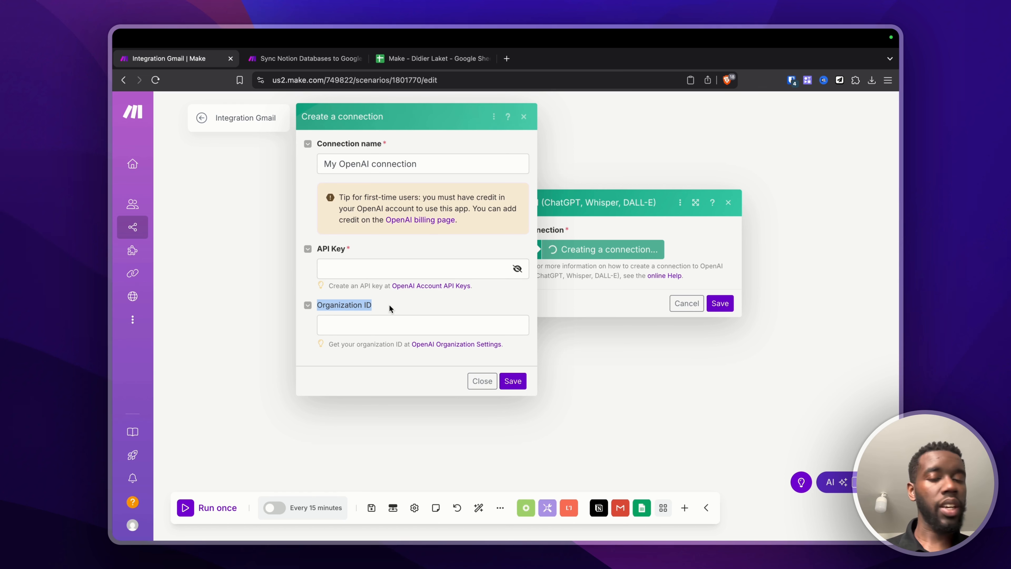
pyautogui.click(422, 297)
pyautogui.click(424, 286)
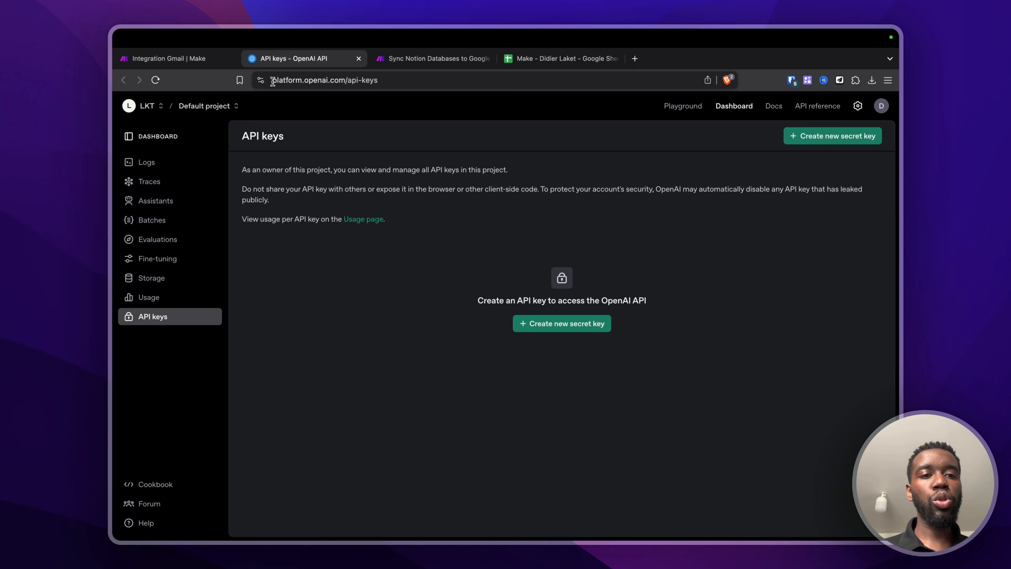
# Step: Create and copy a new secret key for the Default project, then return to Make
pyautogui.moveTo(272, 81); pyautogui.dragTo(352, 81)
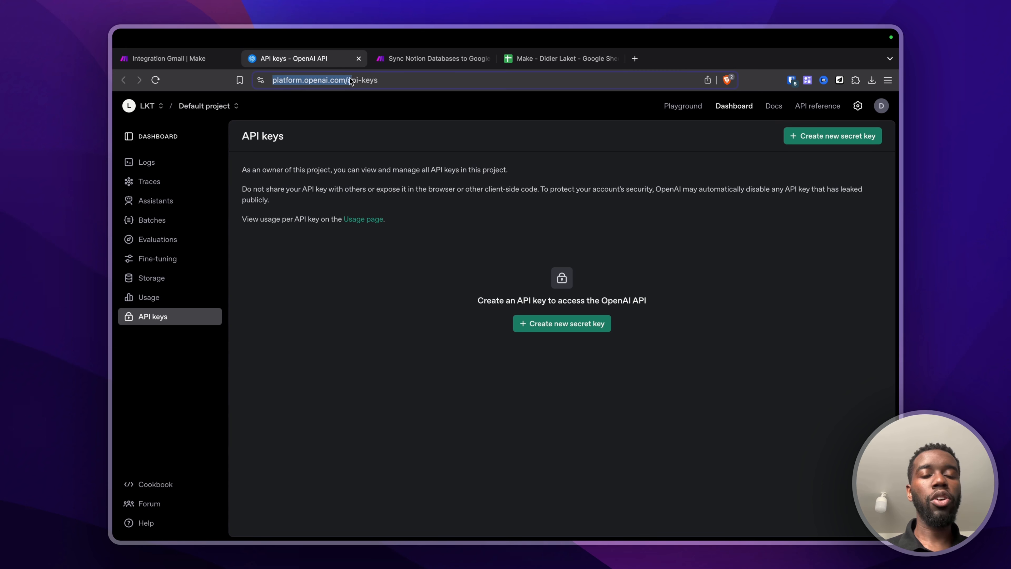
pyautogui.click(456, 233)
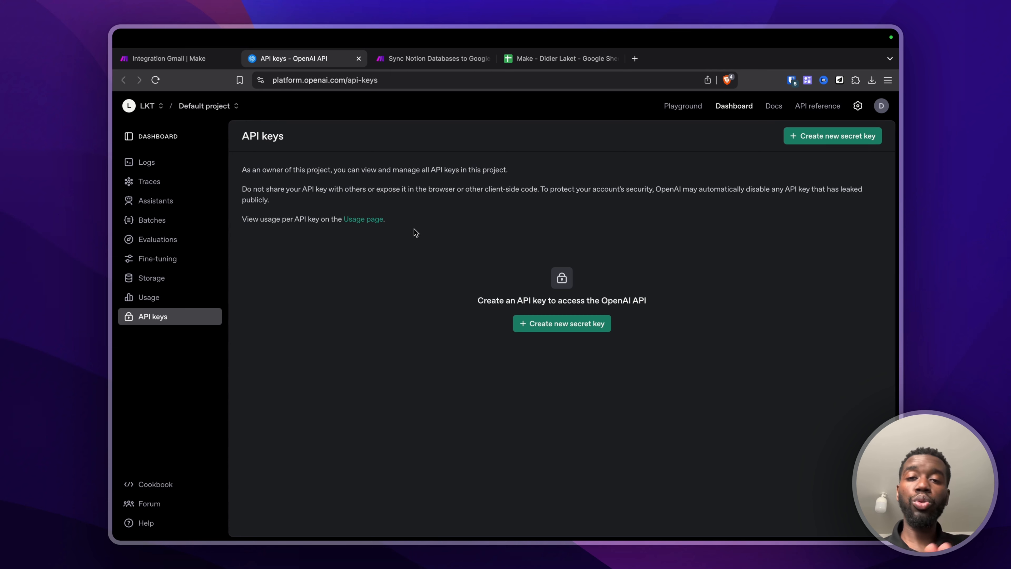
pyautogui.click(557, 327)
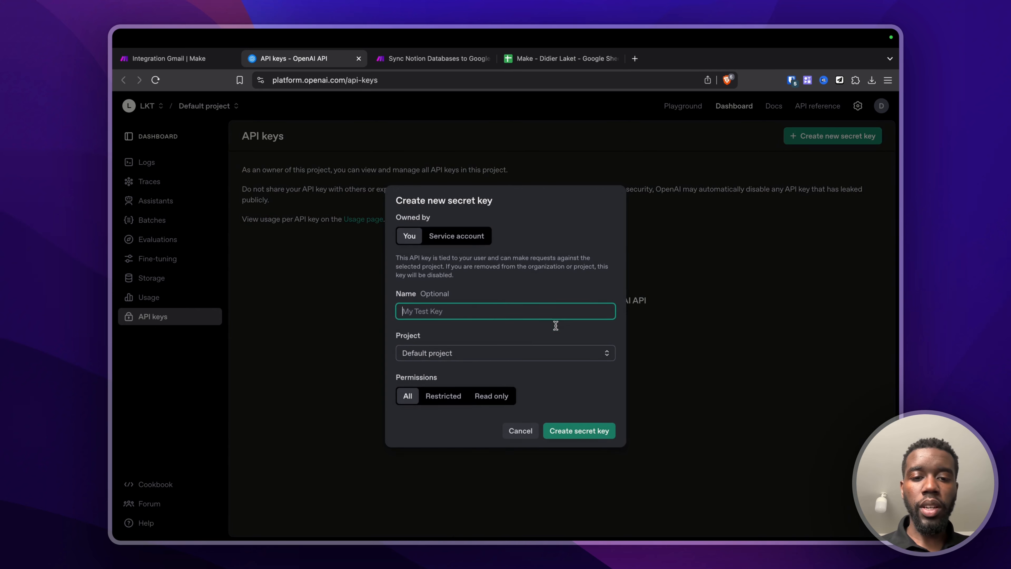
pyautogui.click(575, 432)
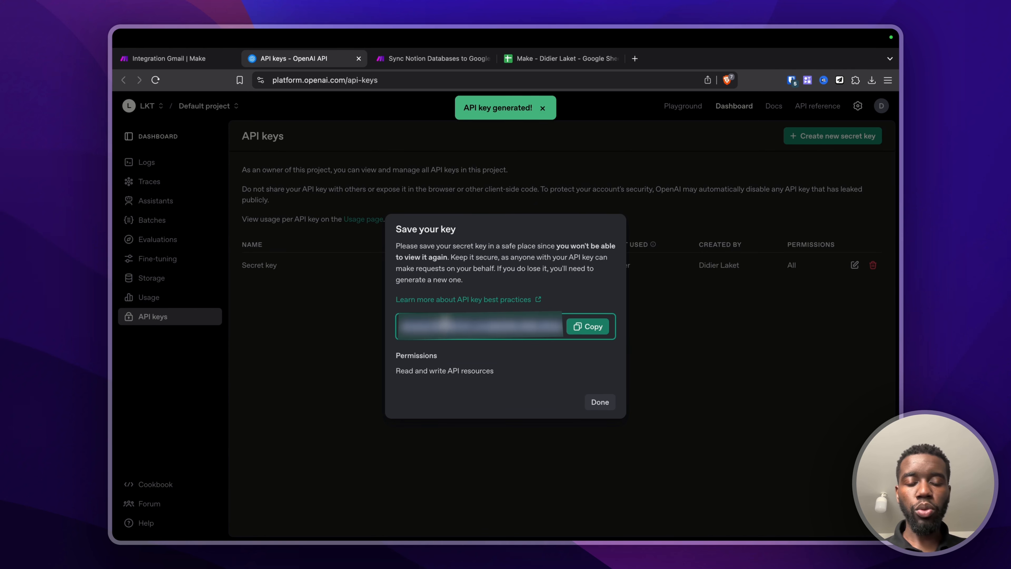
pyautogui.click(589, 326)
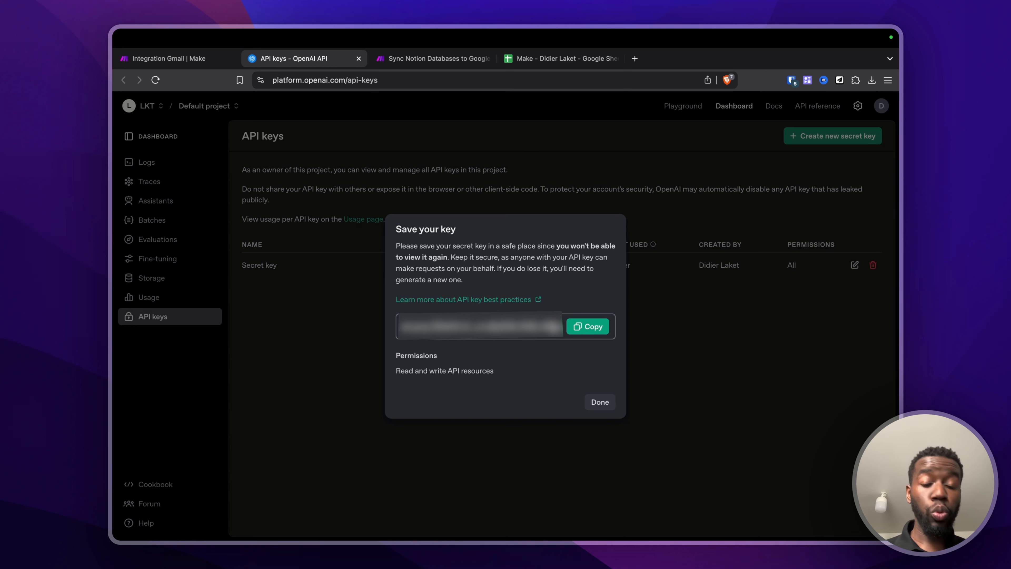
pyautogui.click(451, 323)
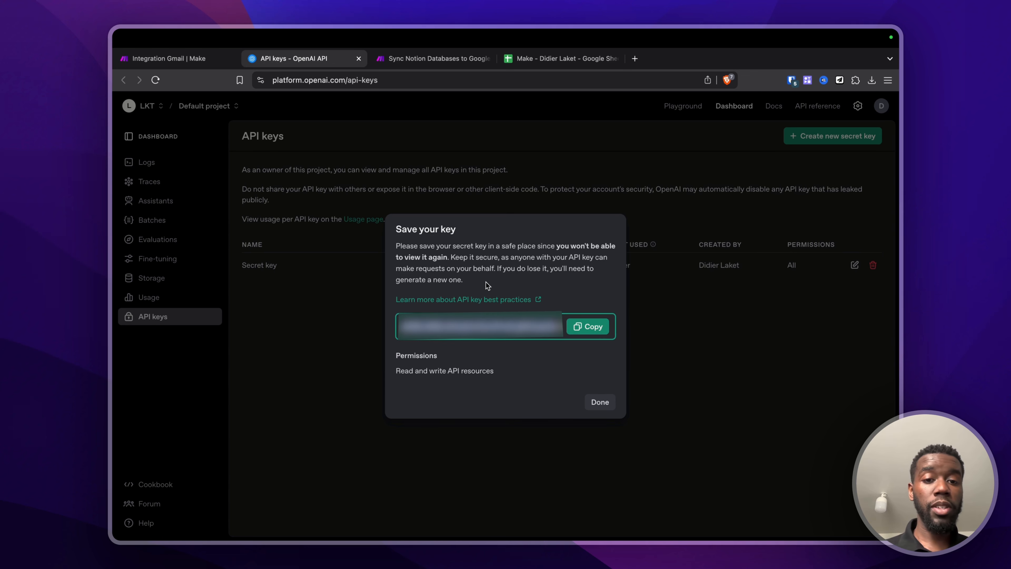
pyautogui.click(455, 251)
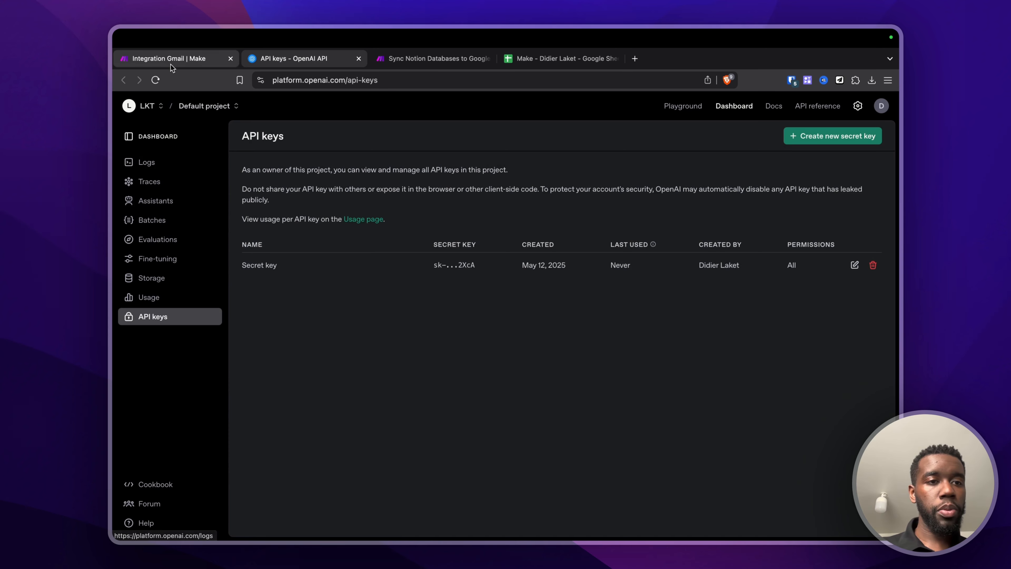
pyautogui.click(171, 59)
# Step: Paste the OpenAI API key, save it as My OpenAI connection, and decline storing it as a password
pyautogui.click(400, 266)
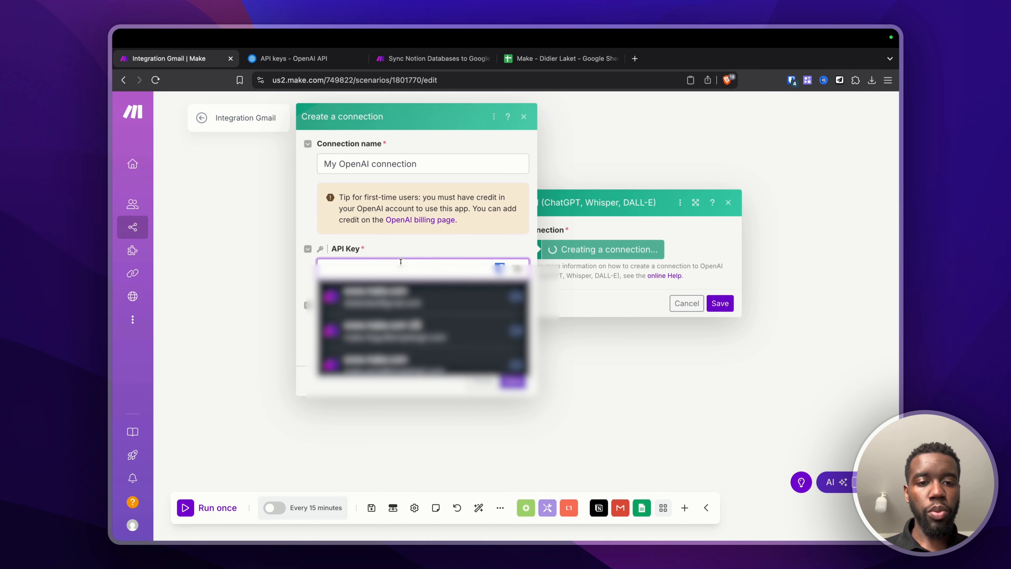
pyautogui.press('super+v')
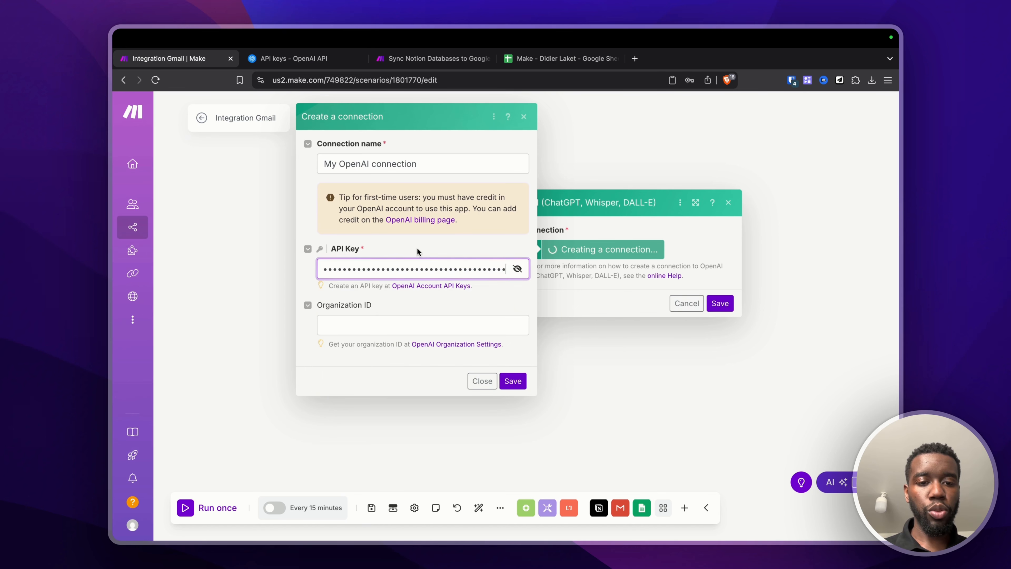
pyautogui.click(513, 381)
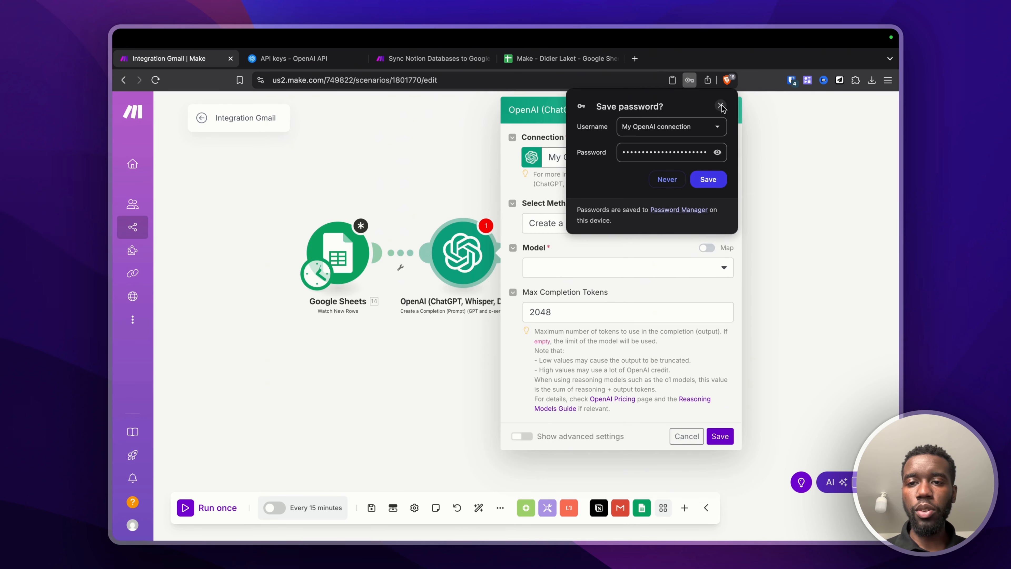
pyautogui.click(671, 183)
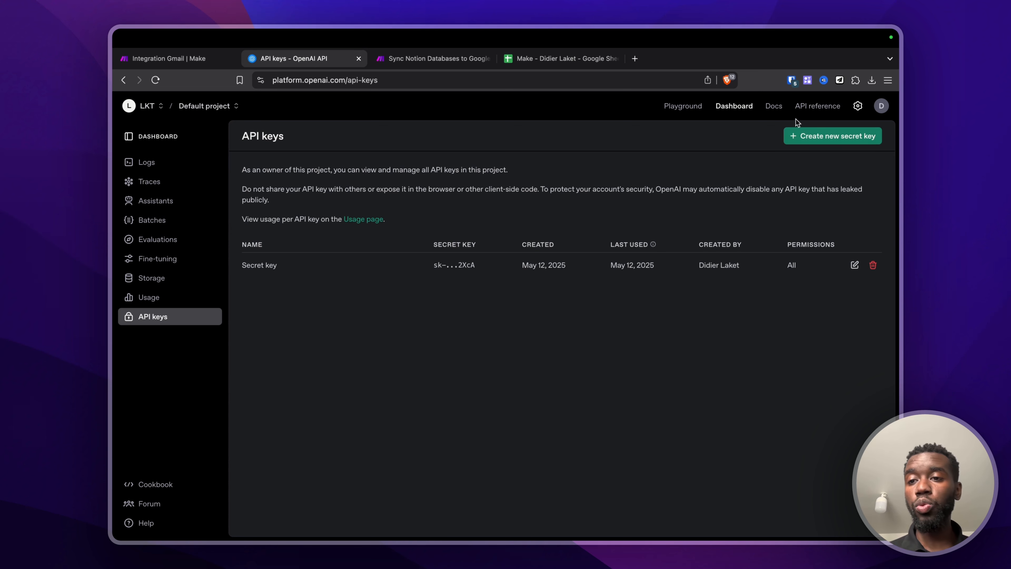
# Step: Check the OpenAI organization's Billing page, which shows a $4.98 credit balance
pyautogui.click(858, 106)
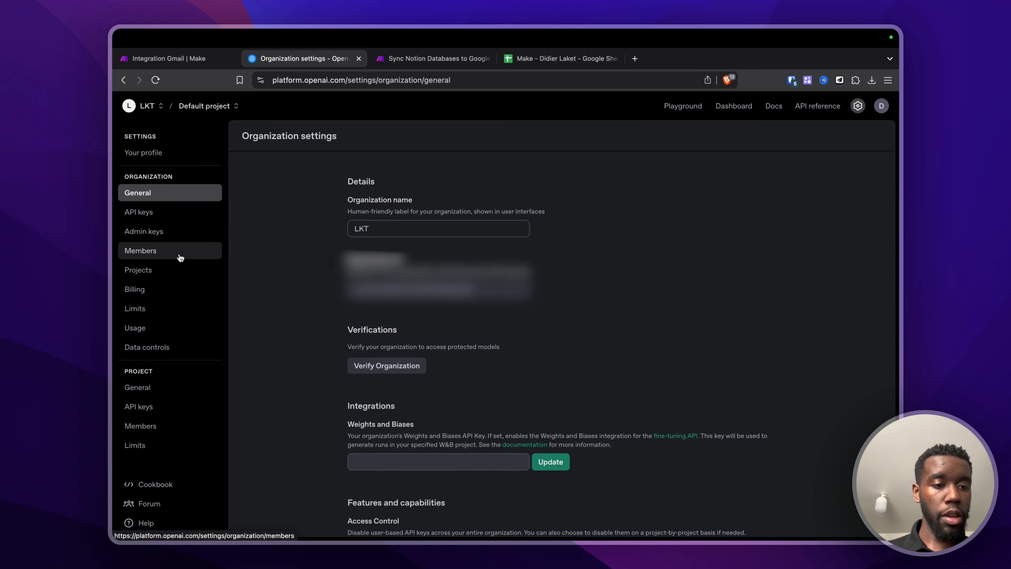
pyautogui.click(142, 295)
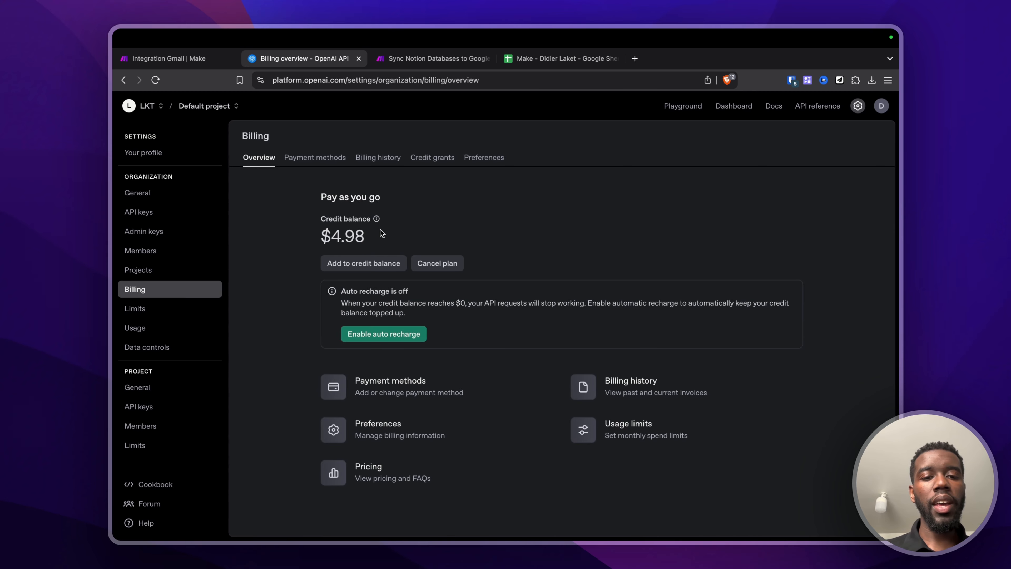
pyautogui.moveTo(379, 231); pyautogui.dragTo(310, 231)
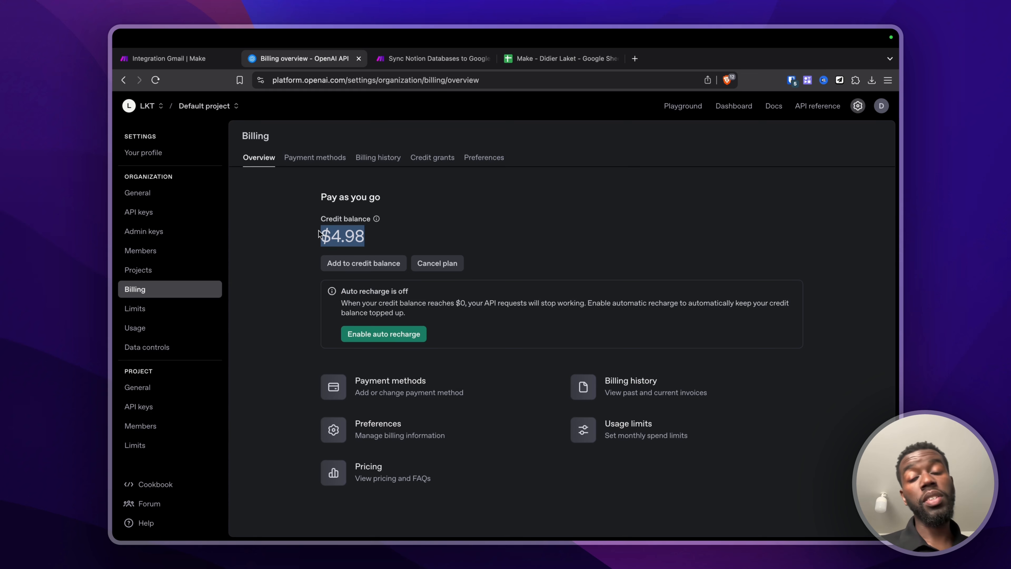
pyautogui.click(189, 63)
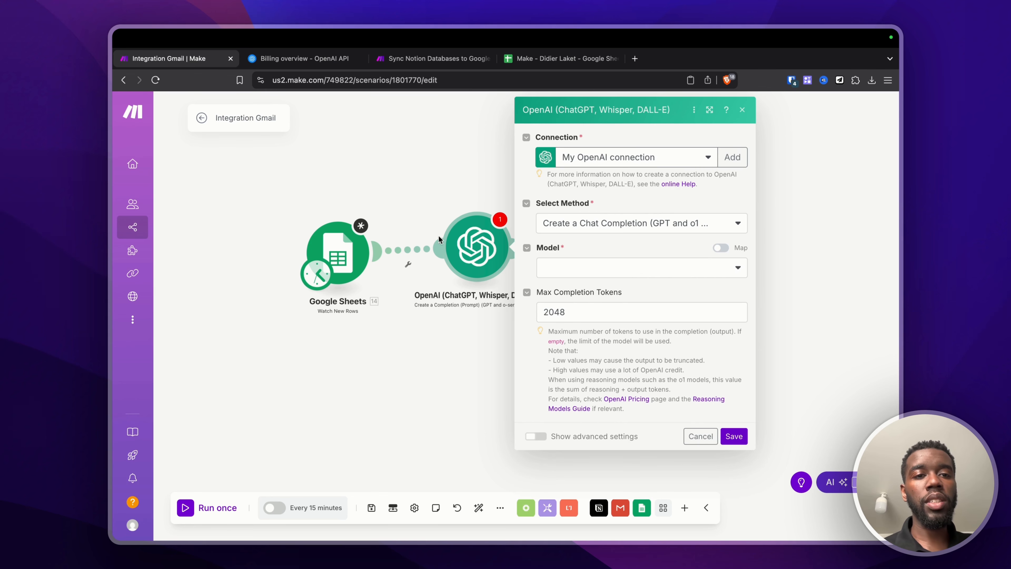
# Step: Close the OpenAI module settings, then open and dismiss the Update a Row module settings
pyautogui.click(318, 61)
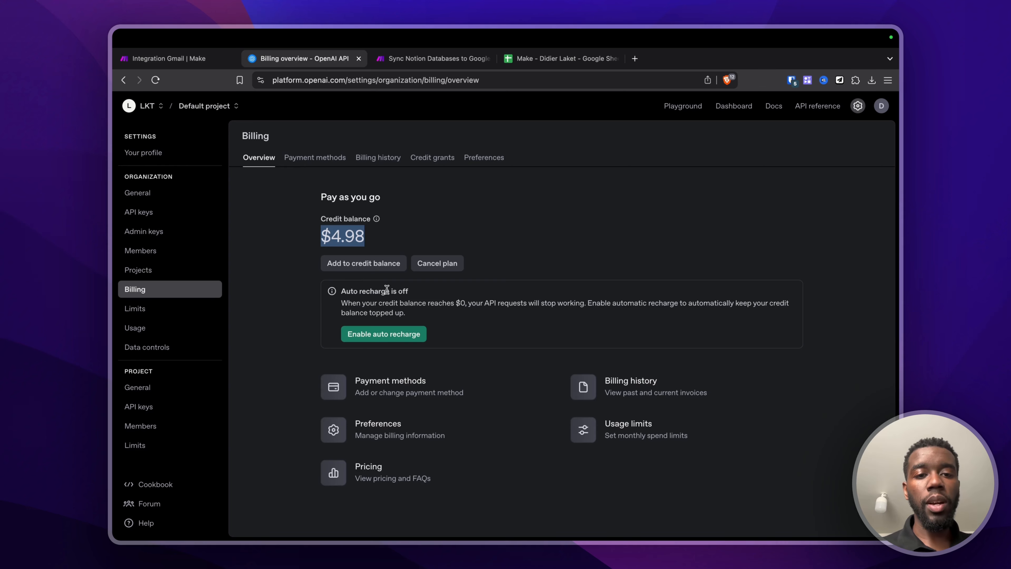
pyautogui.click(199, 65)
pyautogui.click(375, 159)
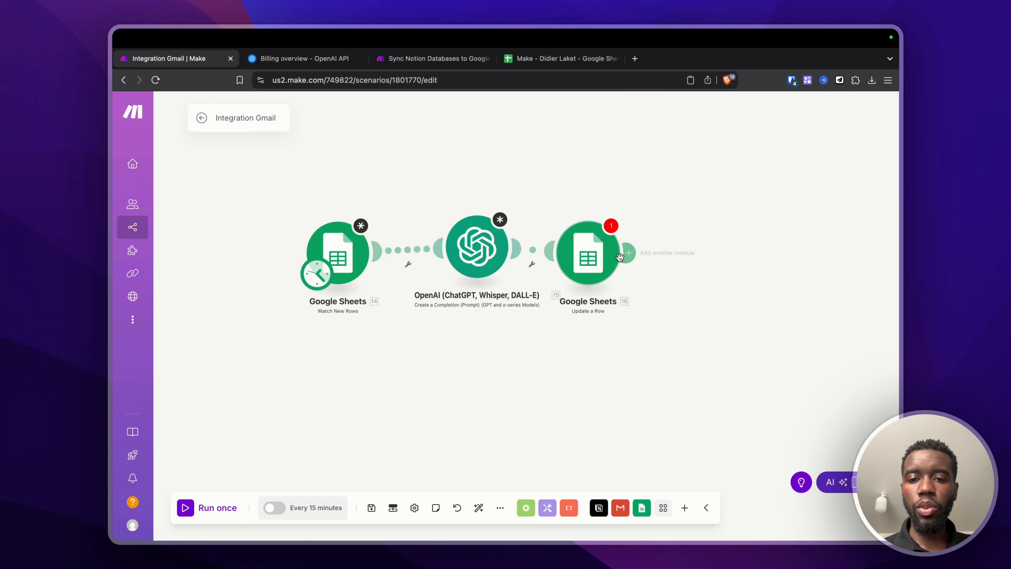
pyautogui.click(583, 260)
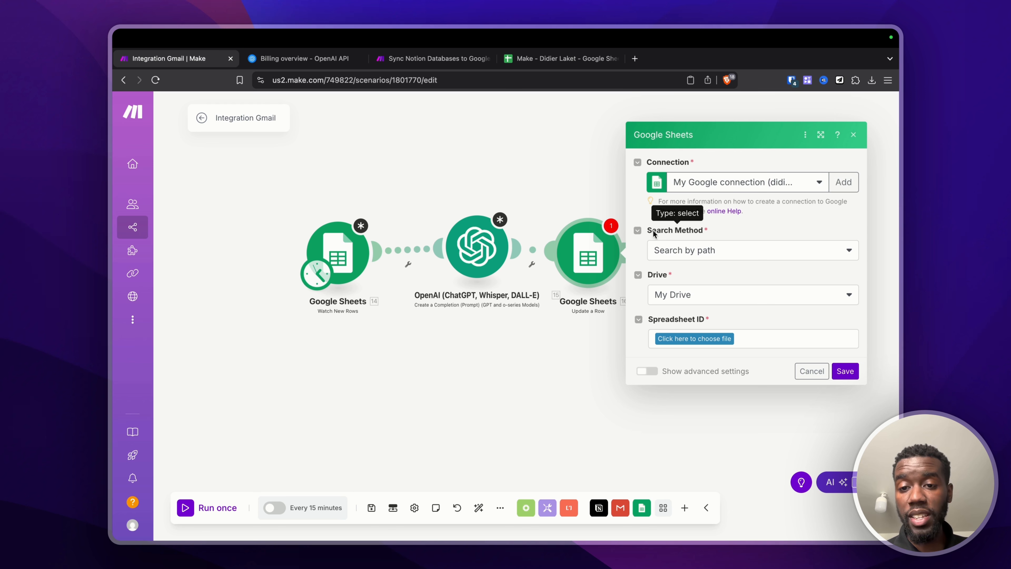
pyautogui.press('Escape')
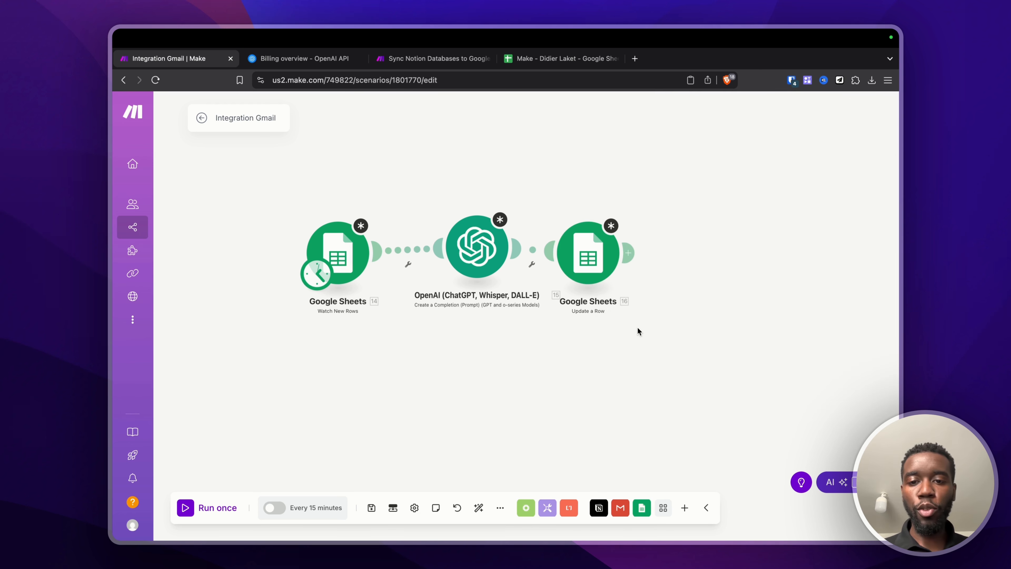
# Step: In the Watch New Rows module, pick the Nom/Métier/Message spreadsheet from Drive
pyautogui.click(342, 254)
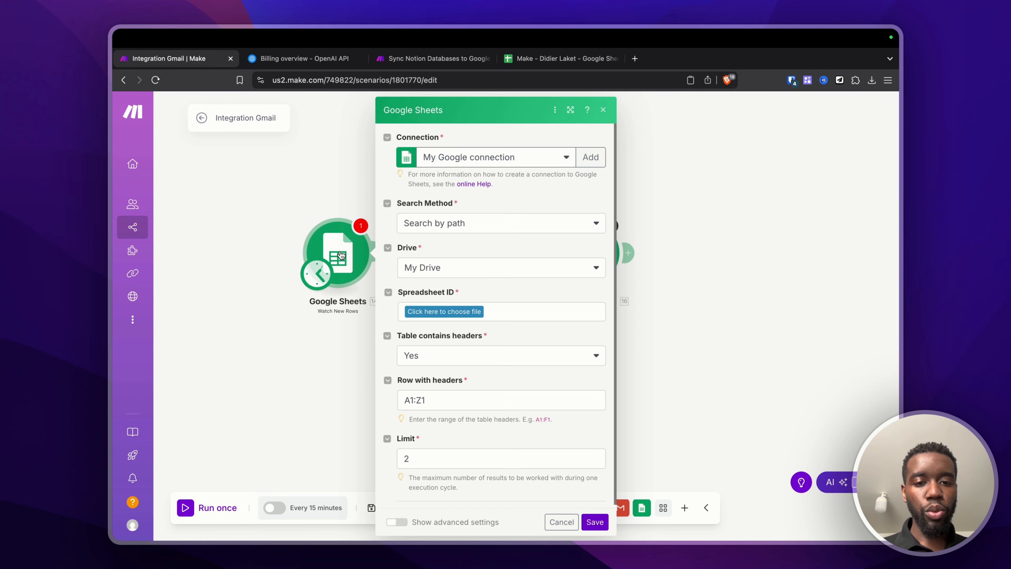
pyautogui.click(456, 227)
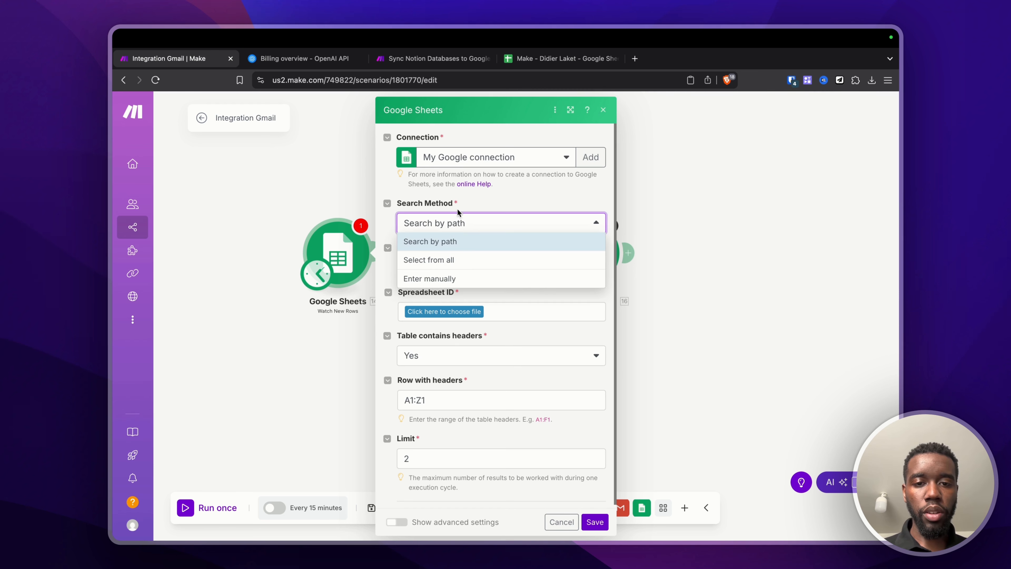
pyautogui.click(479, 190)
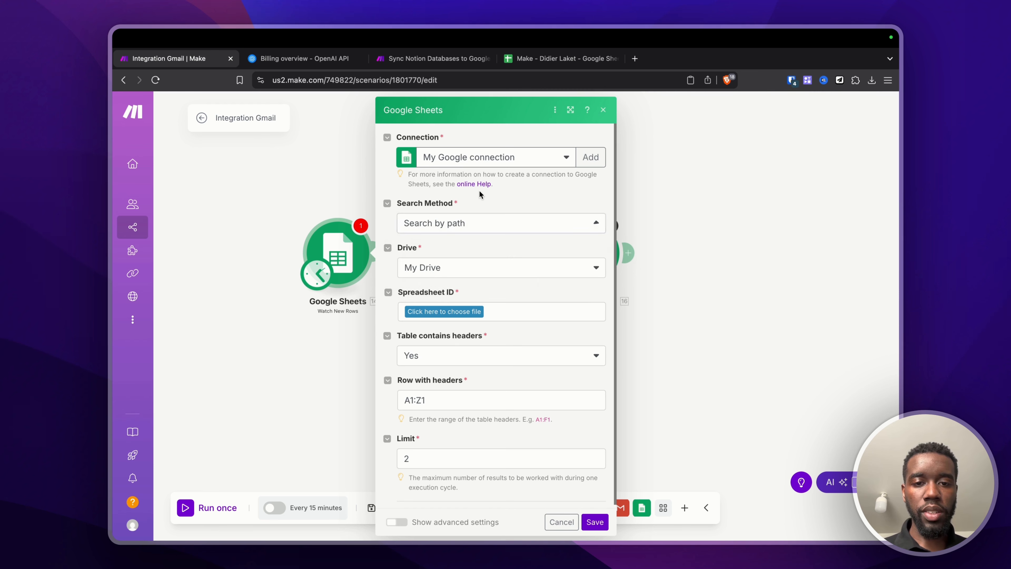
pyautogui.click(448, 309)
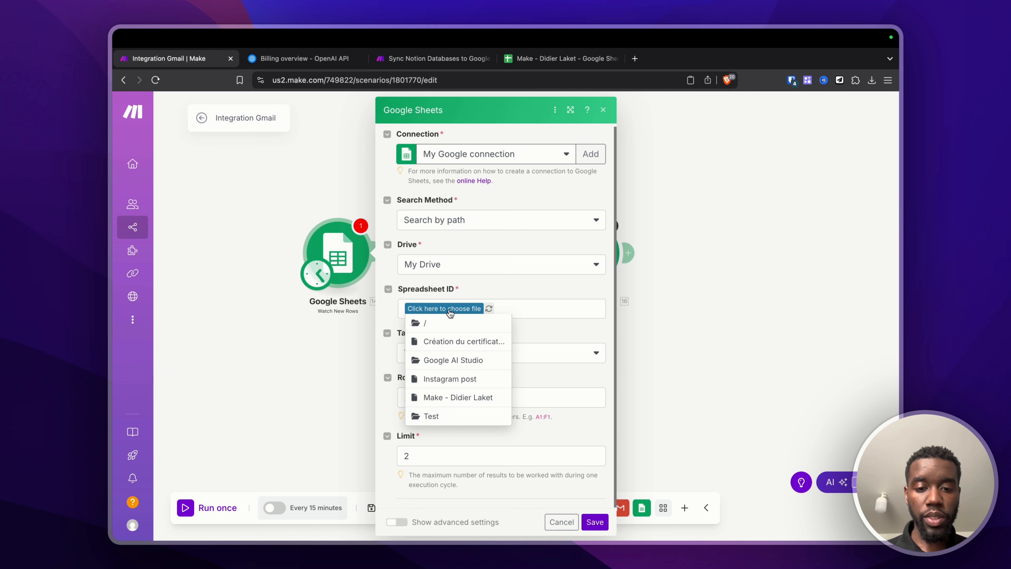
pyautogui.click(453, 398)
pyautogui.click(531, 63)
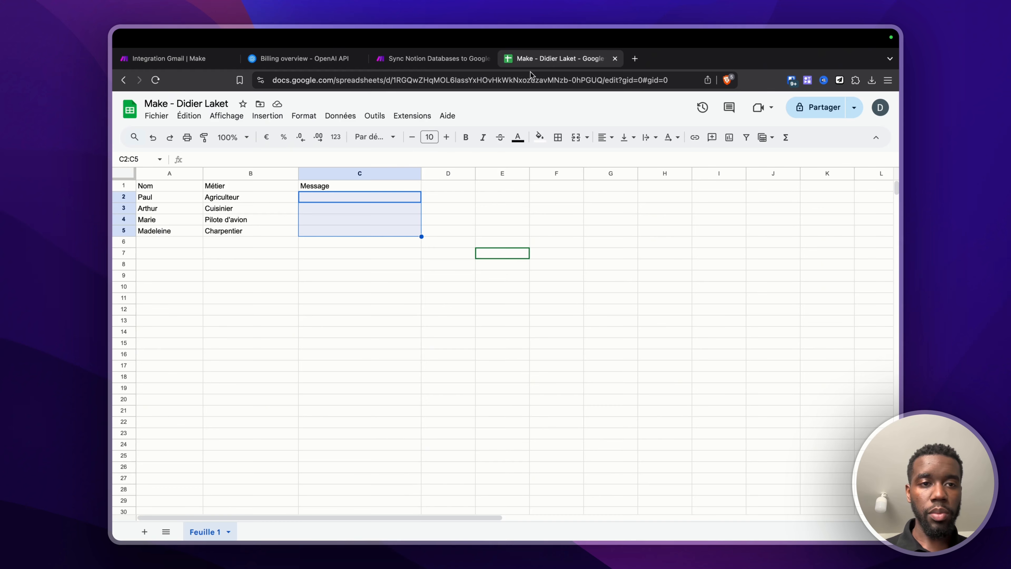
pyautogui.click(195, 59)
# Step: Set the sheet name to Feuille 1, checking the spreadsheet's sheets and header row
pyautogui.click(516, 350)
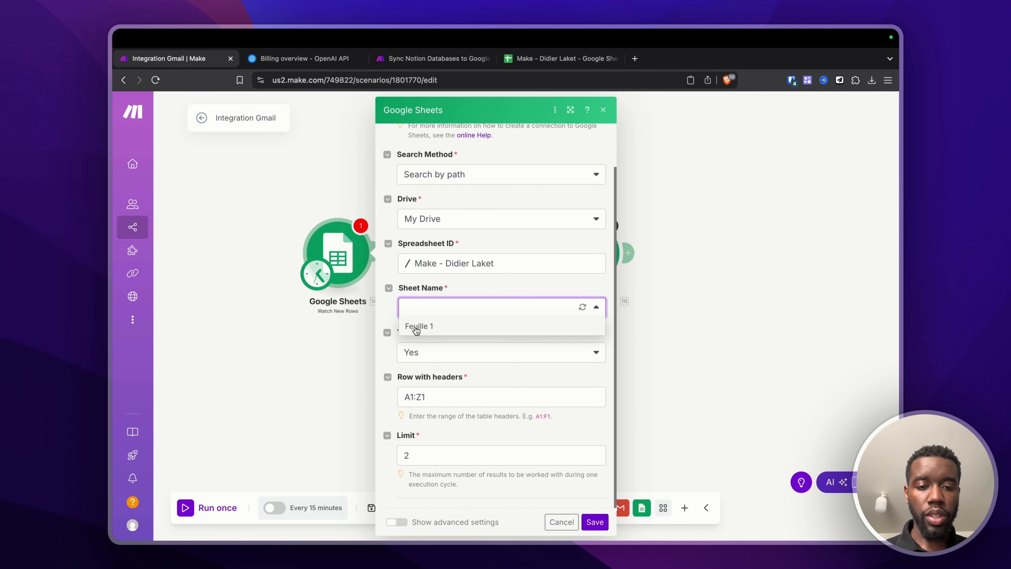
pyautogui.click(414, 326)
pyautogui.click(557, 59)
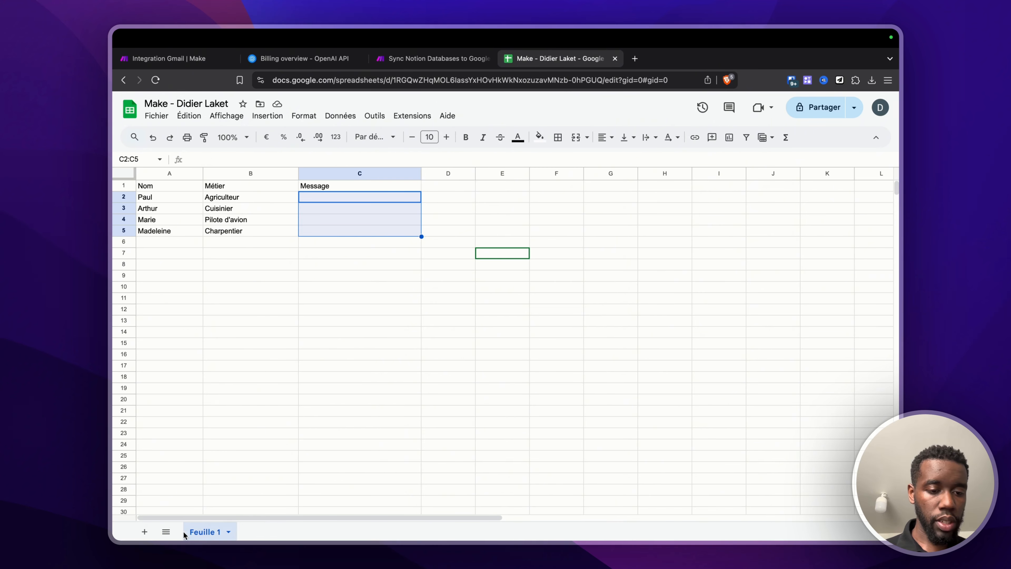
pyautogui.click(144, 532)
pyautogui.click(205, 531)
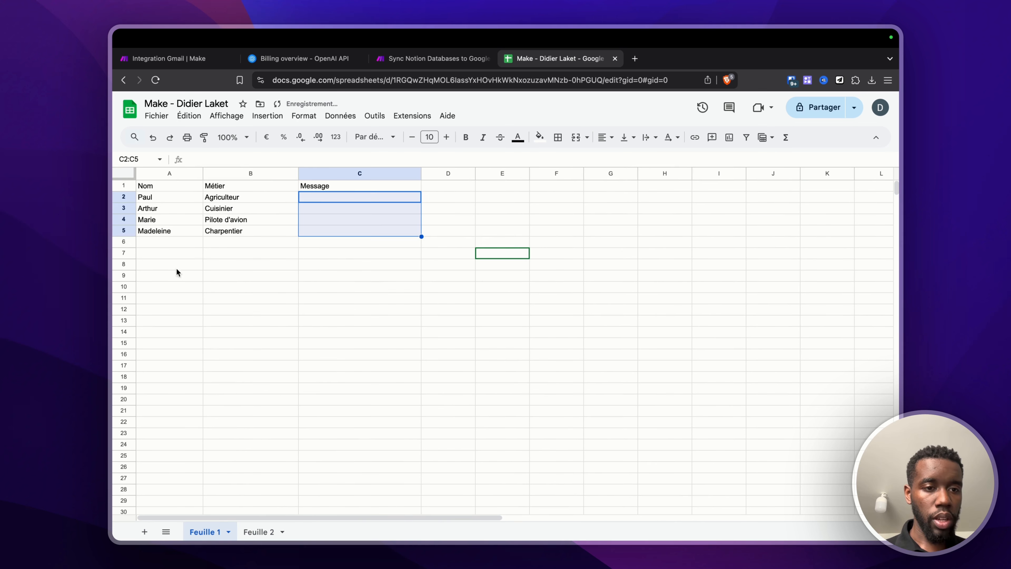
pyautogui.click(173, 58)
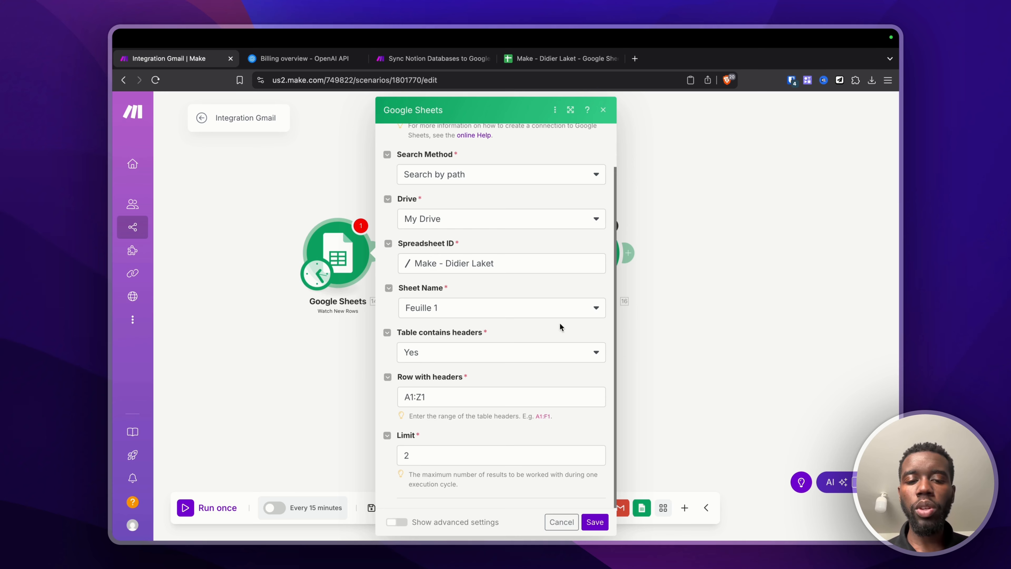
pyautogui.click(561, 60)
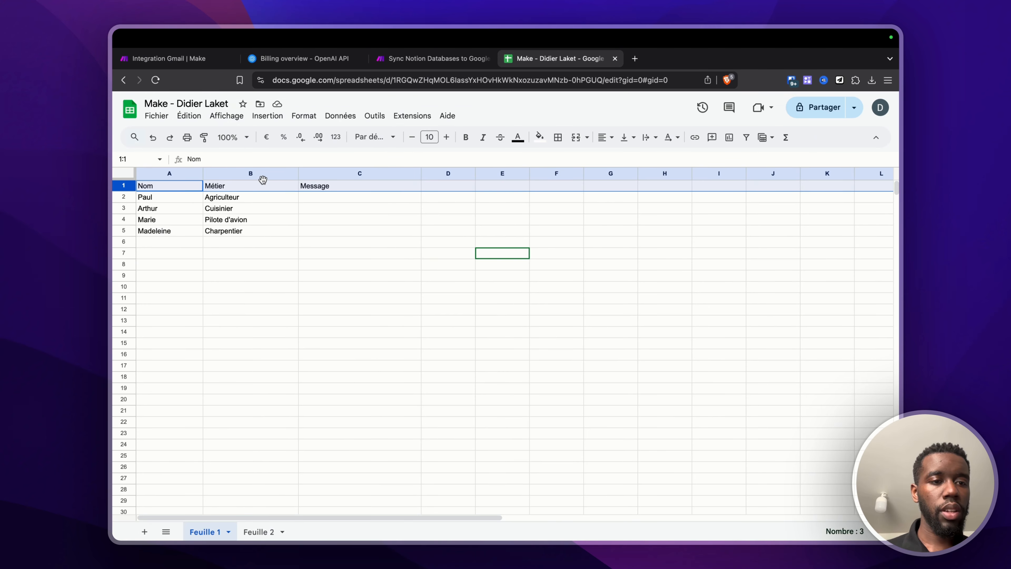
pyautogui.click(200, 60)
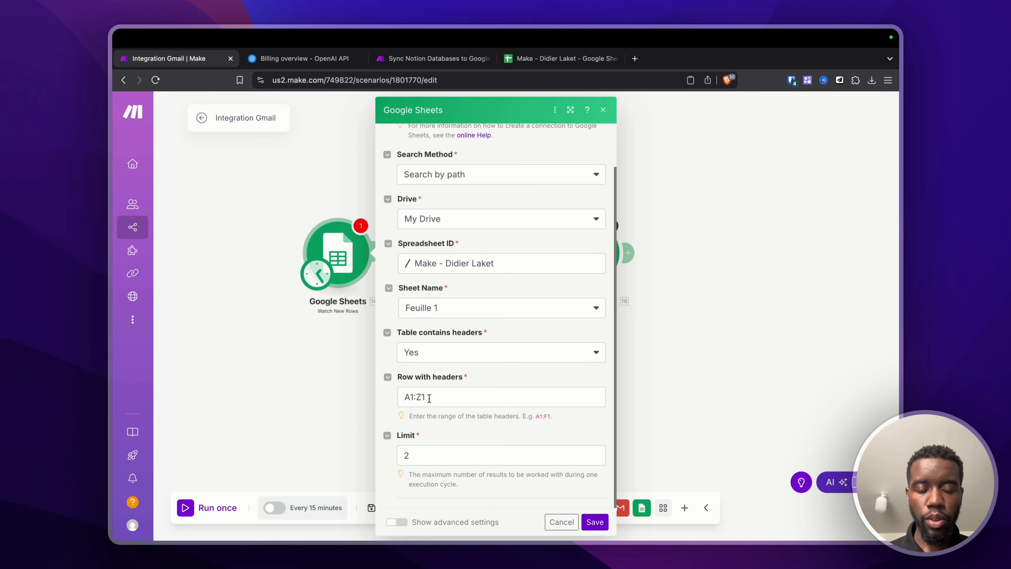
# Step: Compare the A1:Z1 header range with the spreadsheet columns and confirm the trigger settings
pyautogui.moveTo(406, 396); pyautogui.dragTo(442, 397)
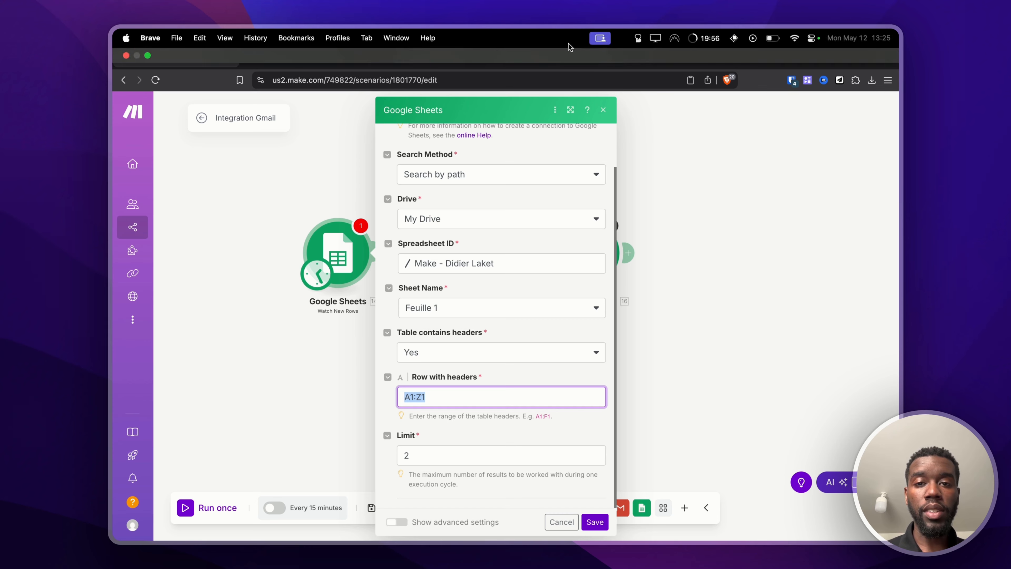
pyautogui.click(557, 58)
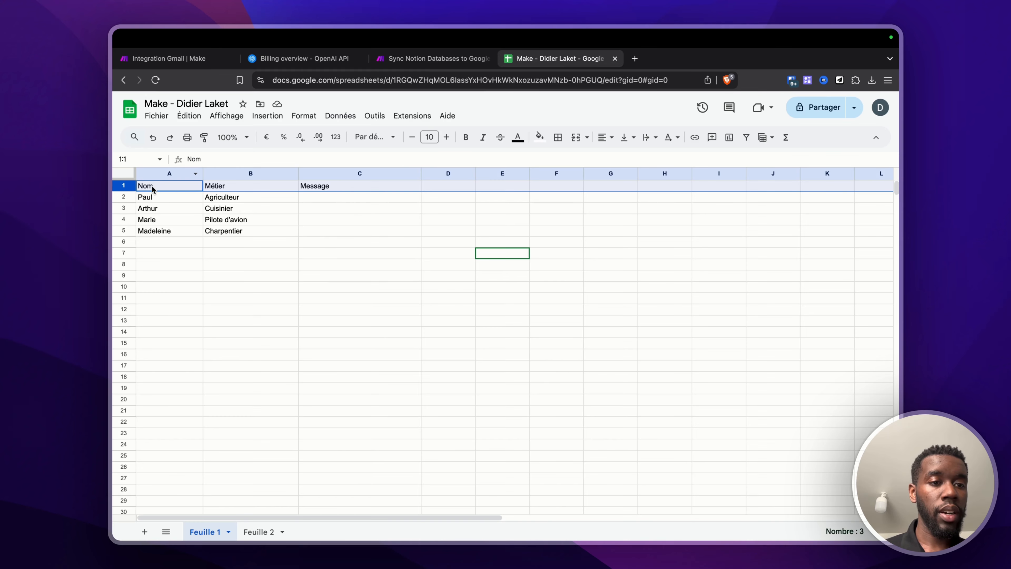
pyautogui.hscroll(10, 815, 207)
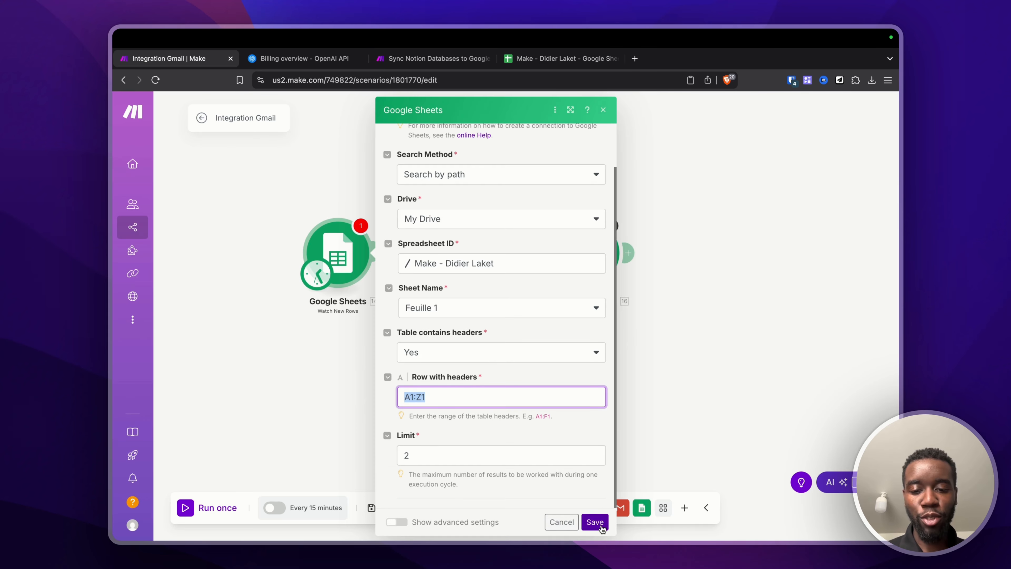
pyautogui.click(591, 522)
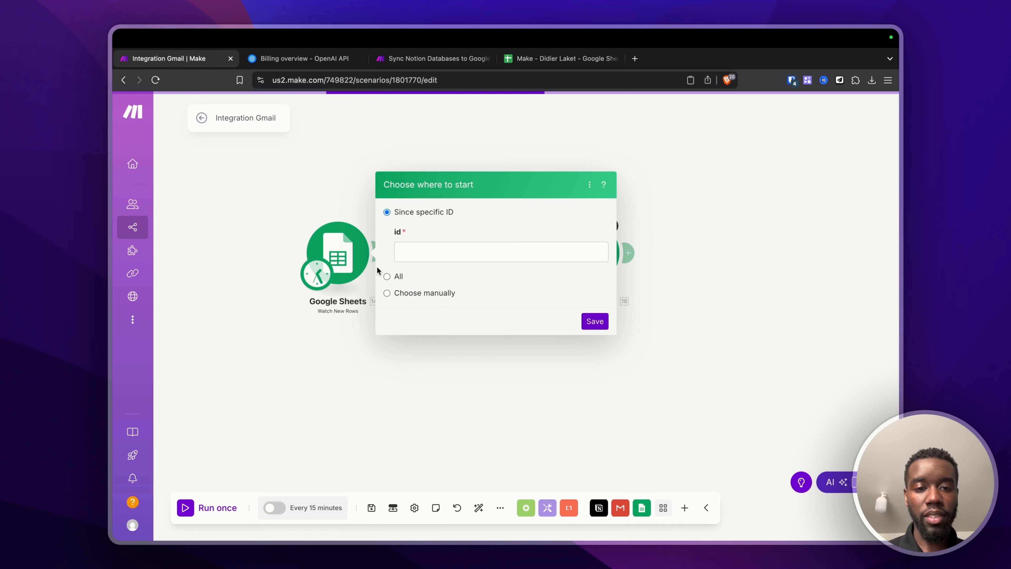
# Step: Start the Watch New Rows trigger from All rows, save, and run only this module
pyautogui.click(386, 277)
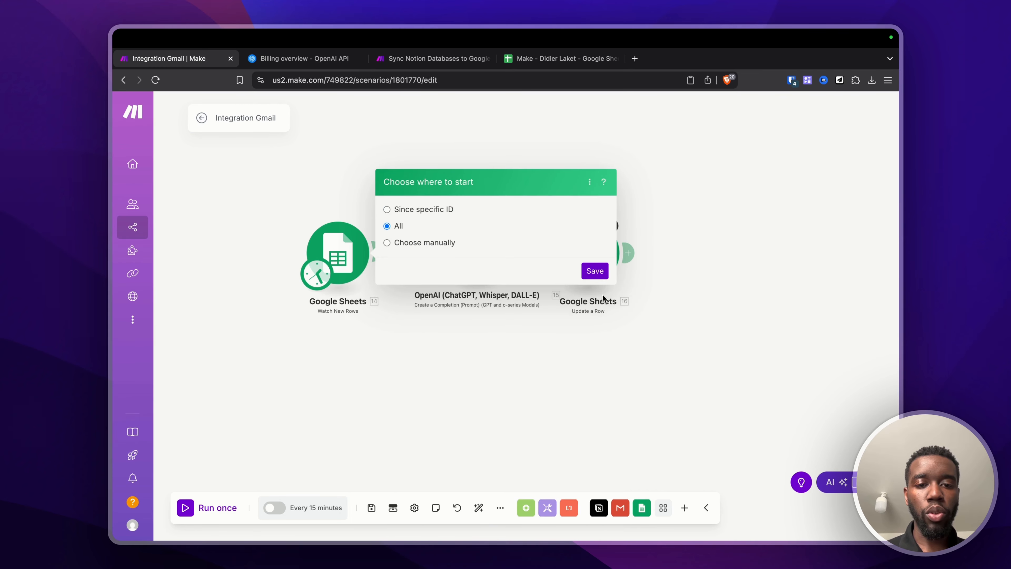
pyautogui.click(595, 271)
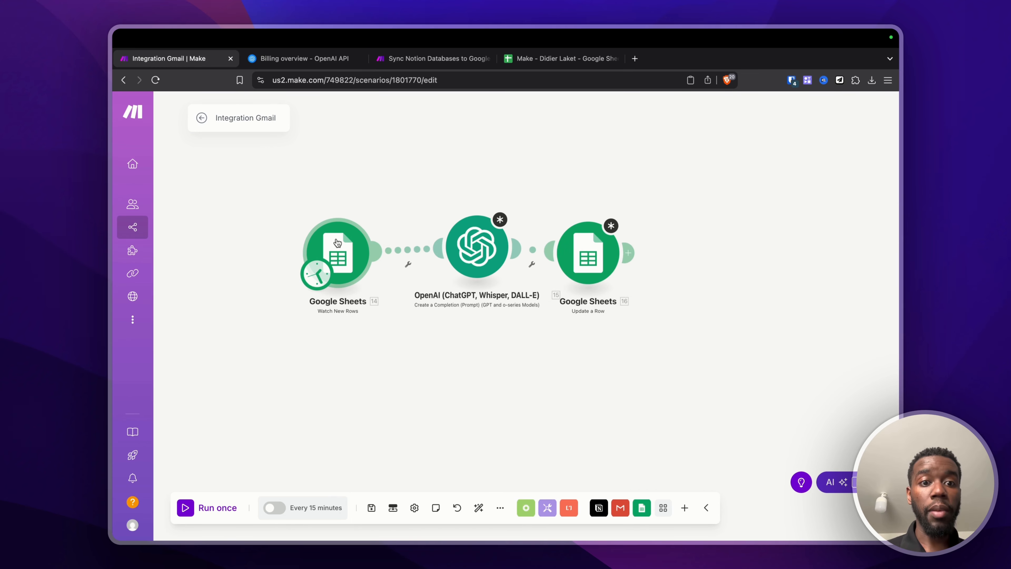
pyautogui.moveTo(337, 243); pyautogui.dragTo(324, 244)
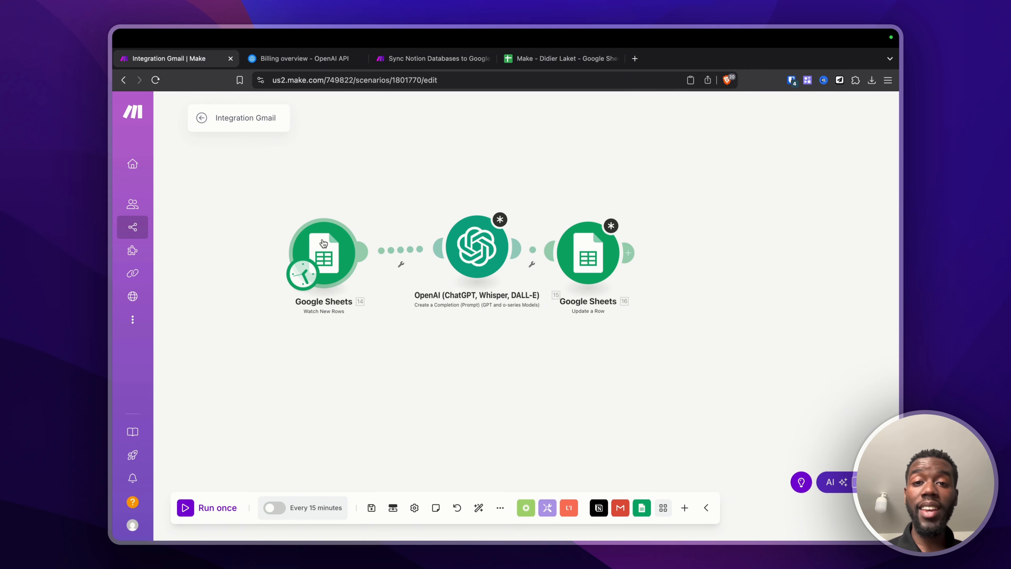
pyautogui.rightClick(324, 244)
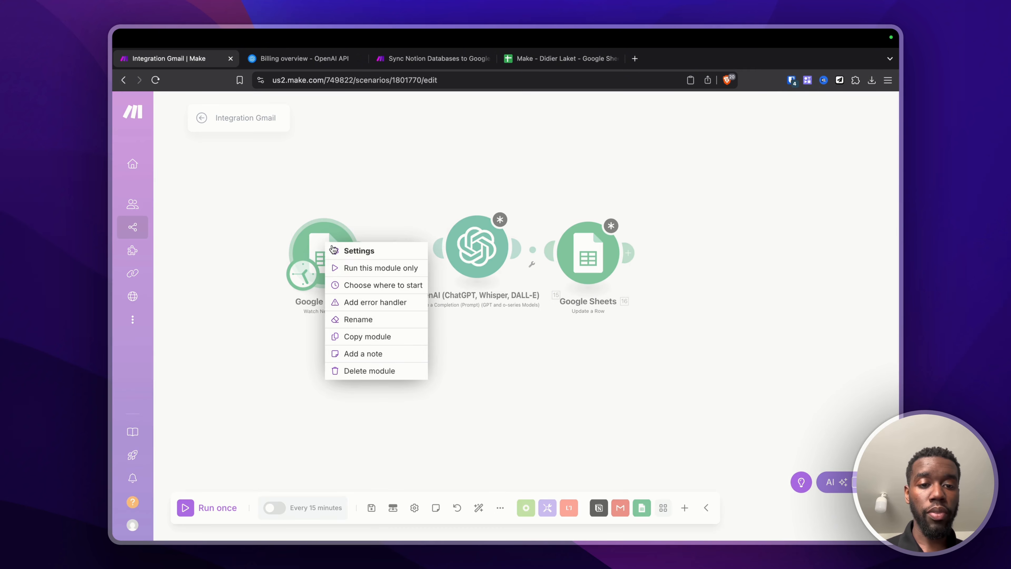
pyautogui.click(356, 271)
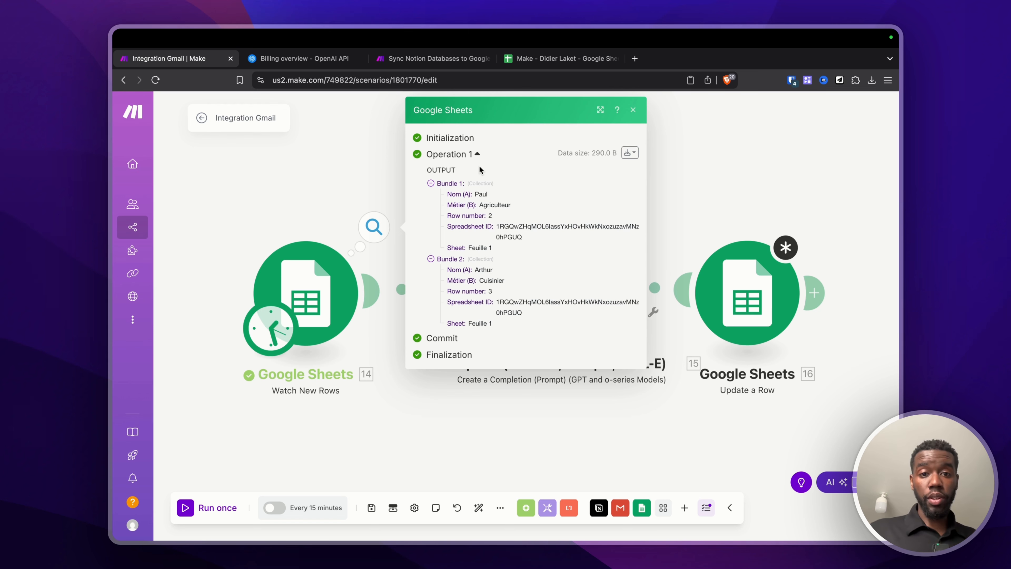
# Step: Compare the two output bundles with the names in rows A2:A3 of the sheet
pyautogui.click(431, 184)
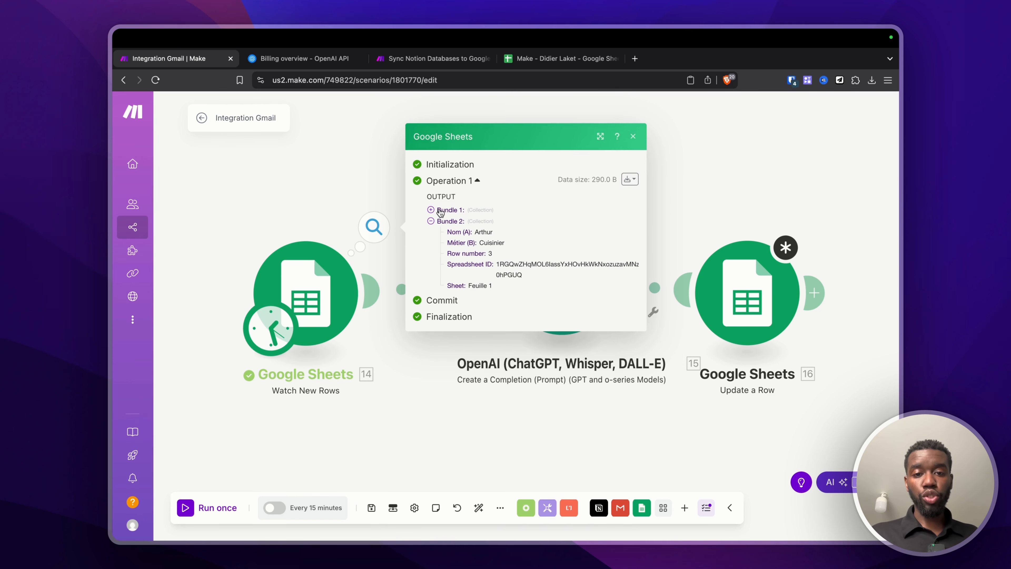
pyautogui.click(430, 206)
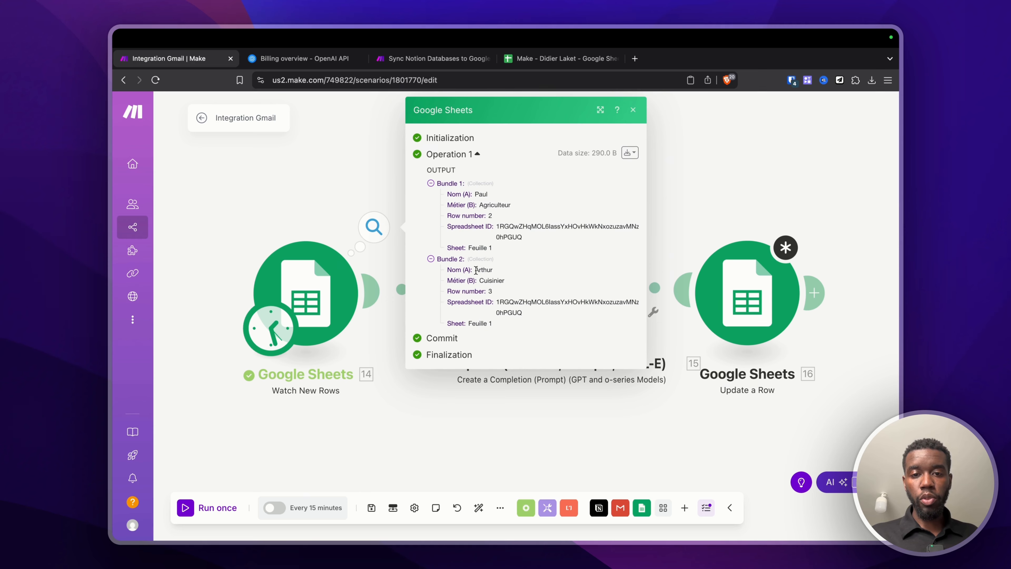
pyautogui.moveTo(474, 269); pyautogui.dragTo(519, 274)
pyautogui.click(557, 58)
pyautogui.click(196, 286)
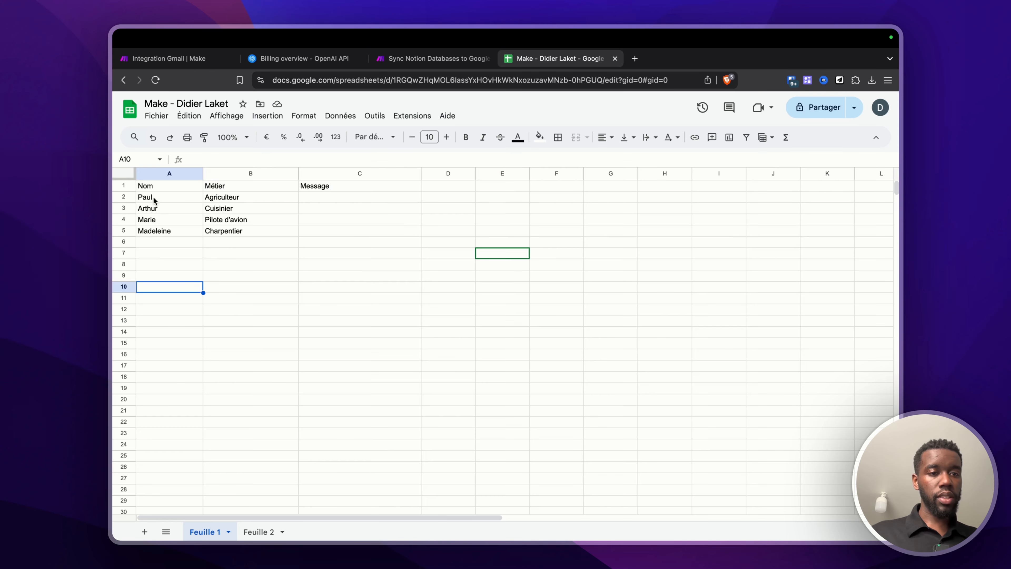
pyautogui.moveTo(149, 198); pyautogui.dragTo(165, 212)
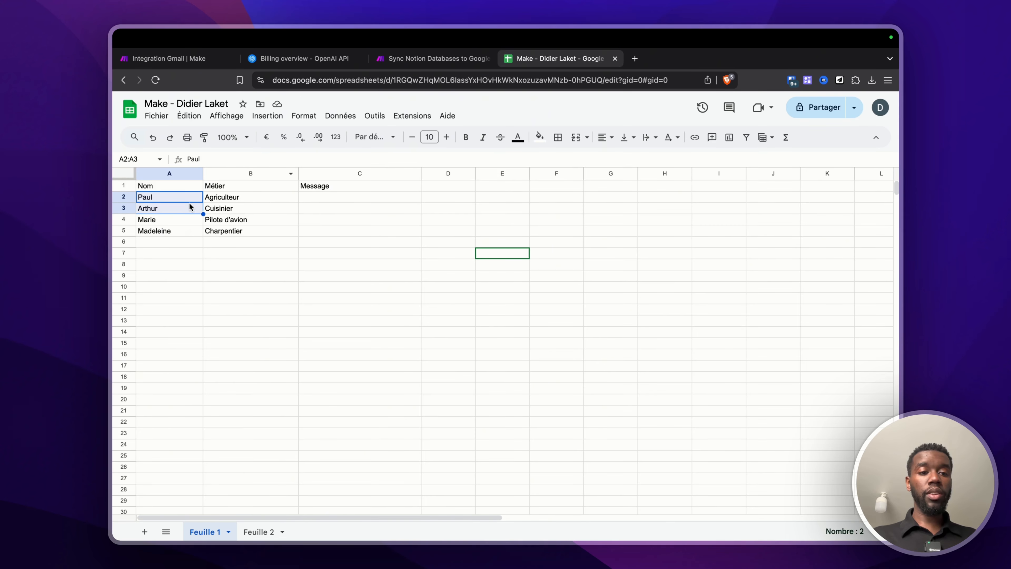
pyautogui.click(200, 60)
# Step: Close the output bundles and reopen the Watch New Rows module's settings
pyautogui.click(285, 221)
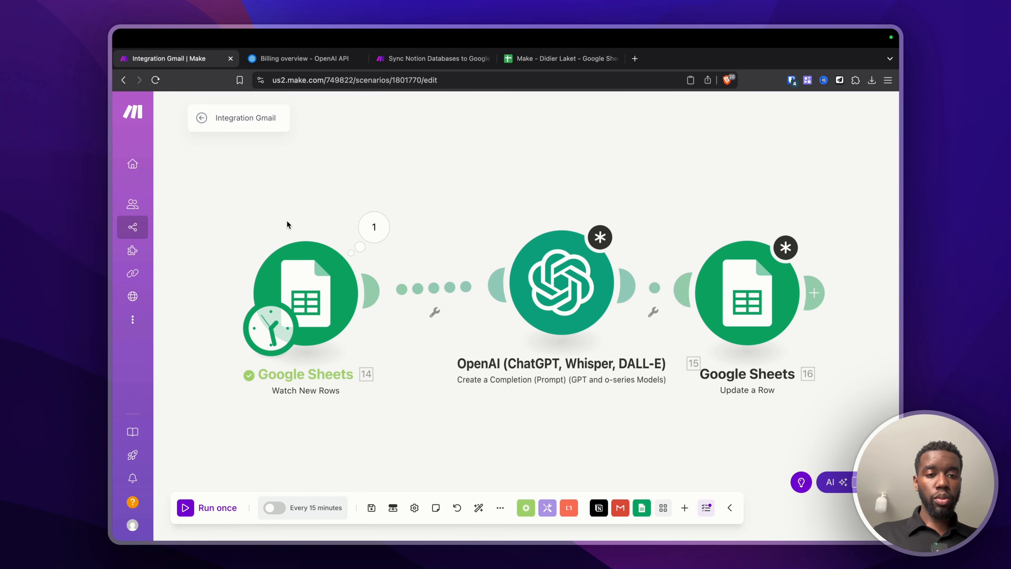
pyautogui.rightClick(299, 250)
pyautogui.click(336, 259)
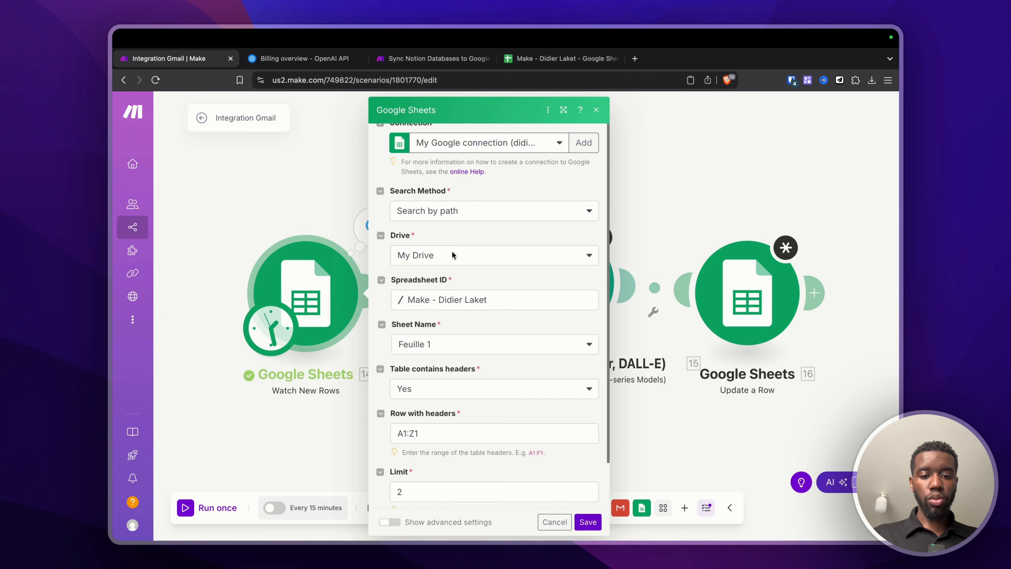
# Step: Show the Watch New Rows trigger's advanced settings and review them
pyautogui.scroll(-1, 452, 255)
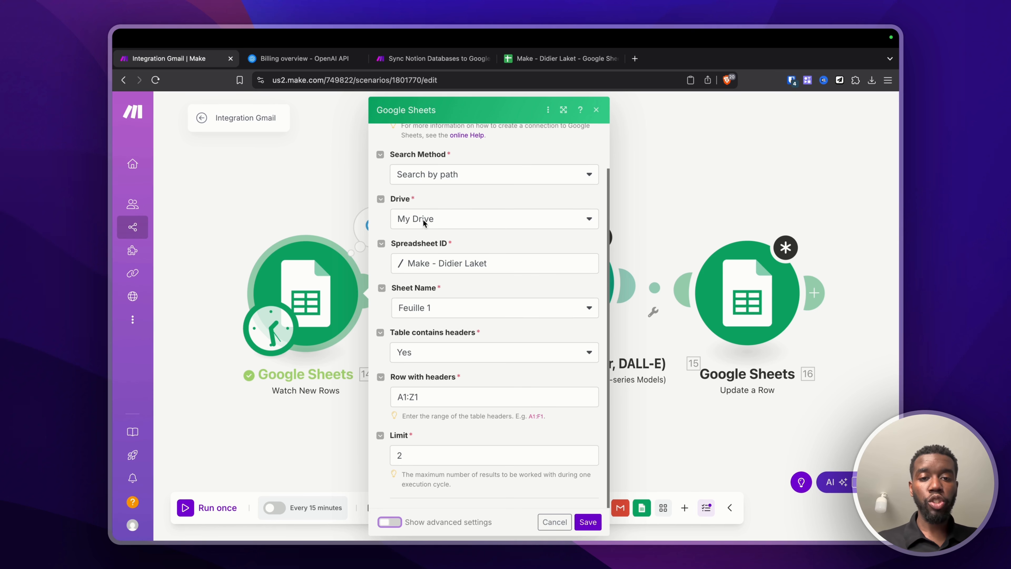
pyautogui.click(390, 522)
pyautogui.scroll(-3, 436, 412)
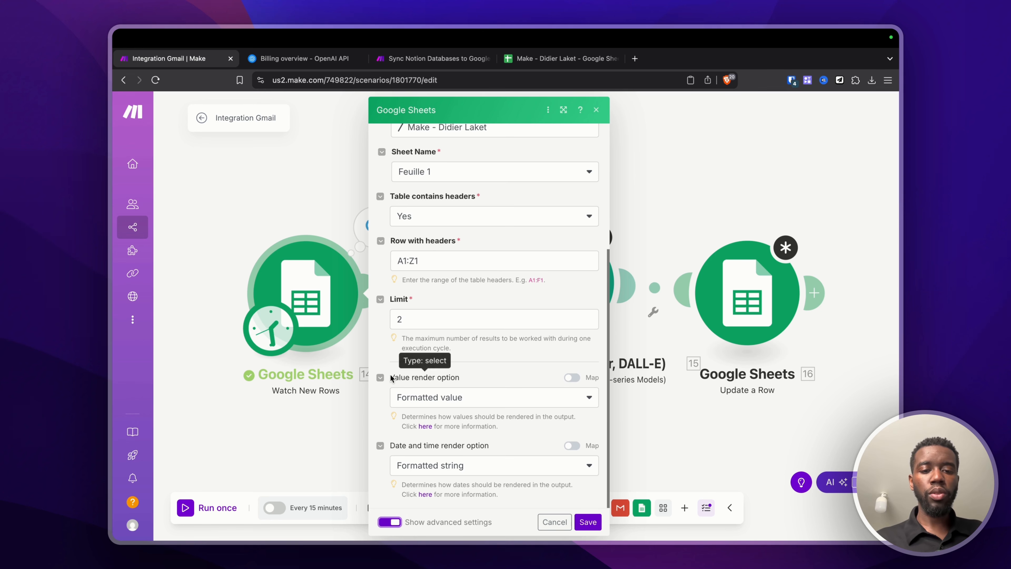
pyautogui.moveTo(388, 377); pyautogui.dragTo(455, 379)
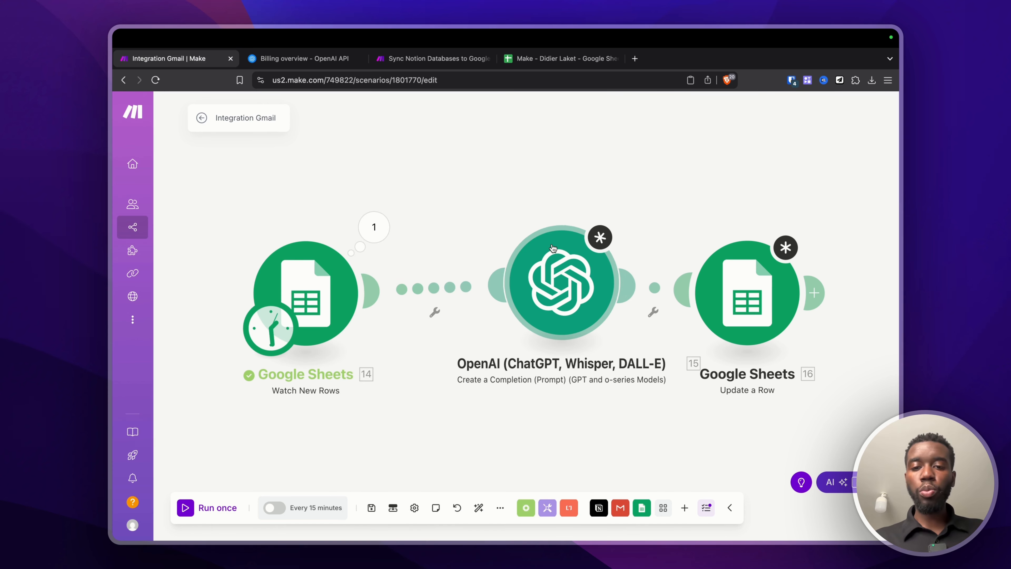
# Step: Set the OpenAI module's model to o4-mini
pyautogui.click(548, 266)
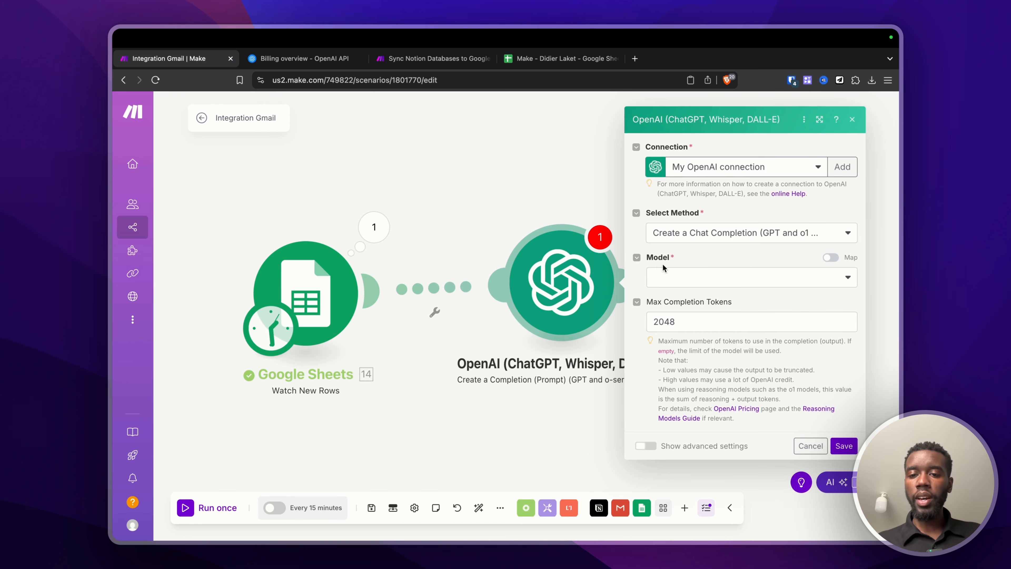
pyautogui.click(679, 277)
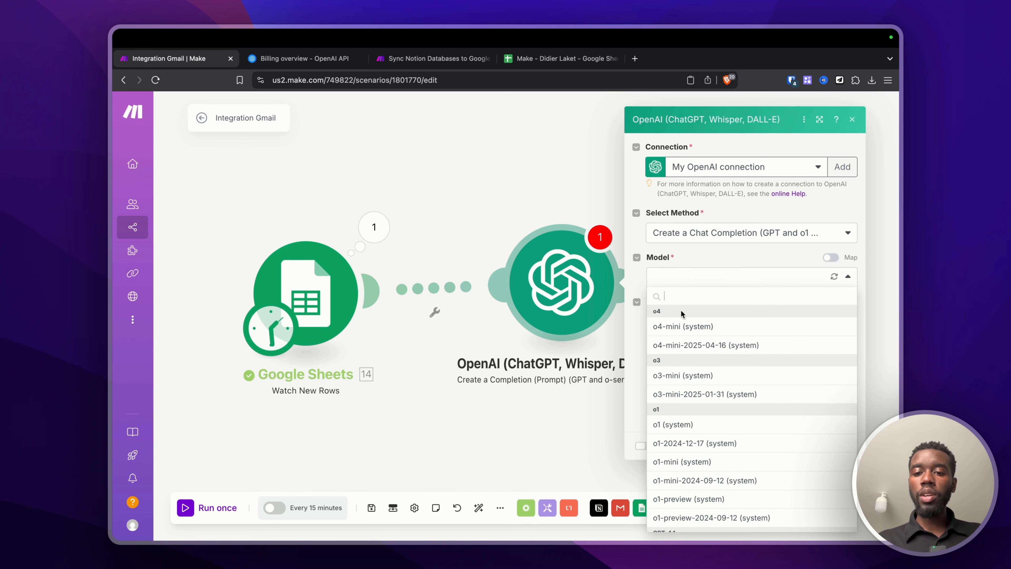
pyautogui.click(667, 333)
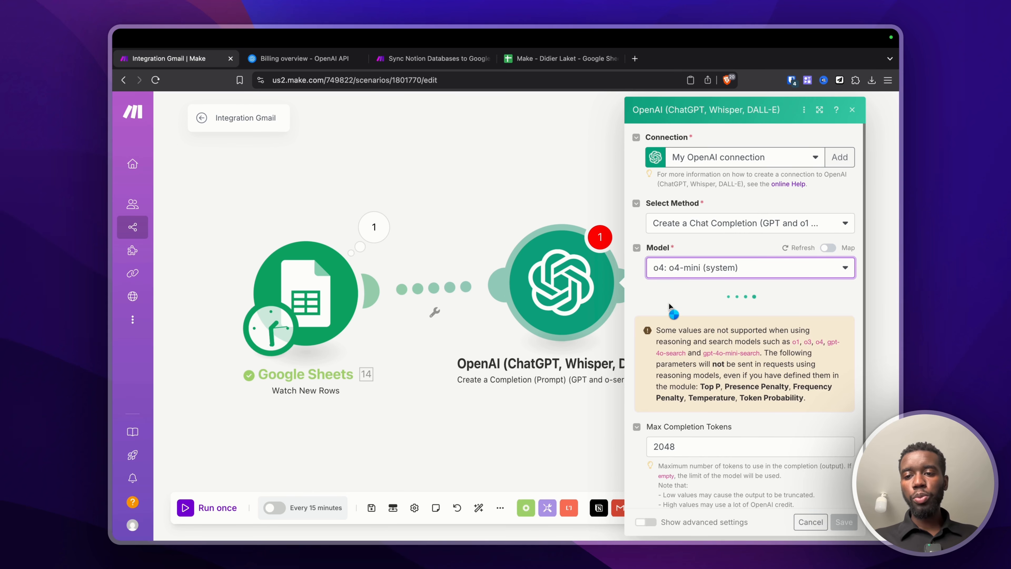
# Step: Add Message 1 with the User role to the OpenAI completion and start its text content
pyautogui.scroll(-2, 686, 348)
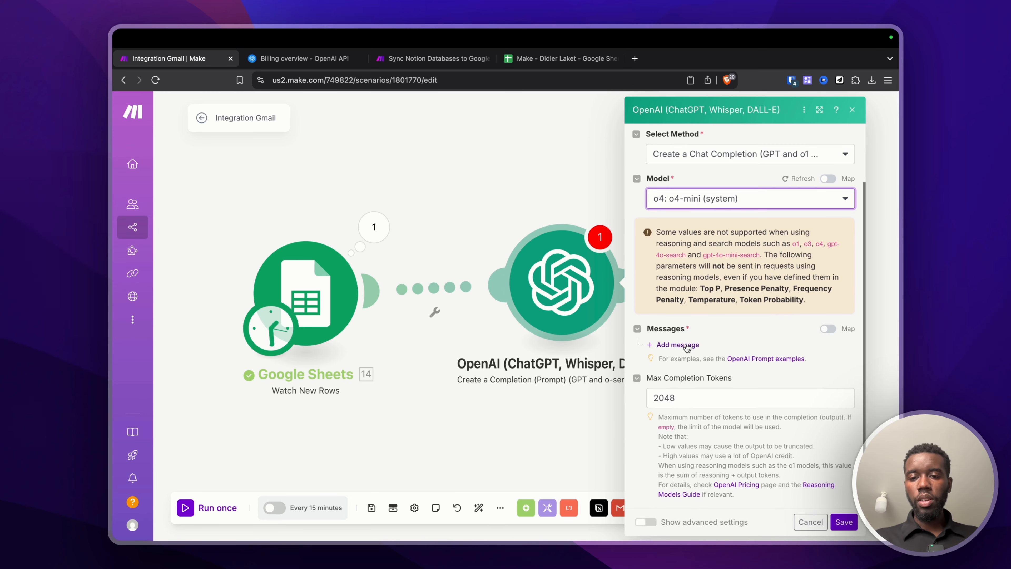
pyautogui.click(683, 345)
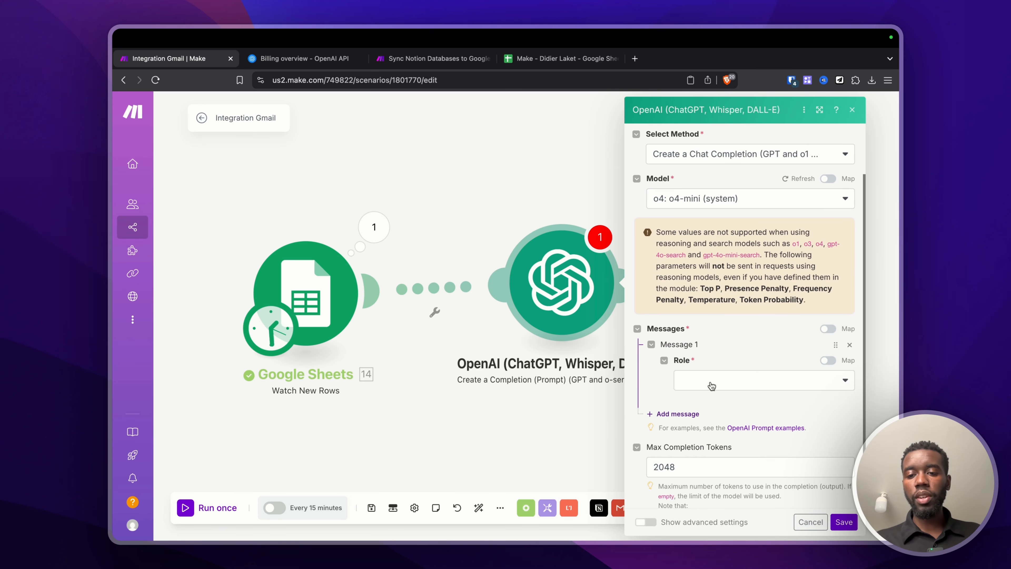
pyautogui.click(705, 378)
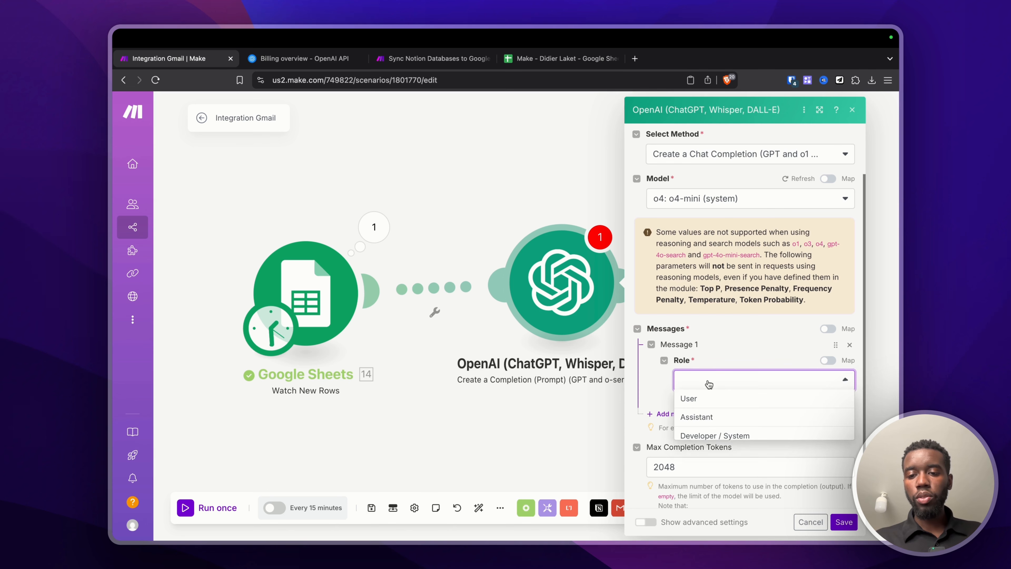
pyautogui.click(705, 399)
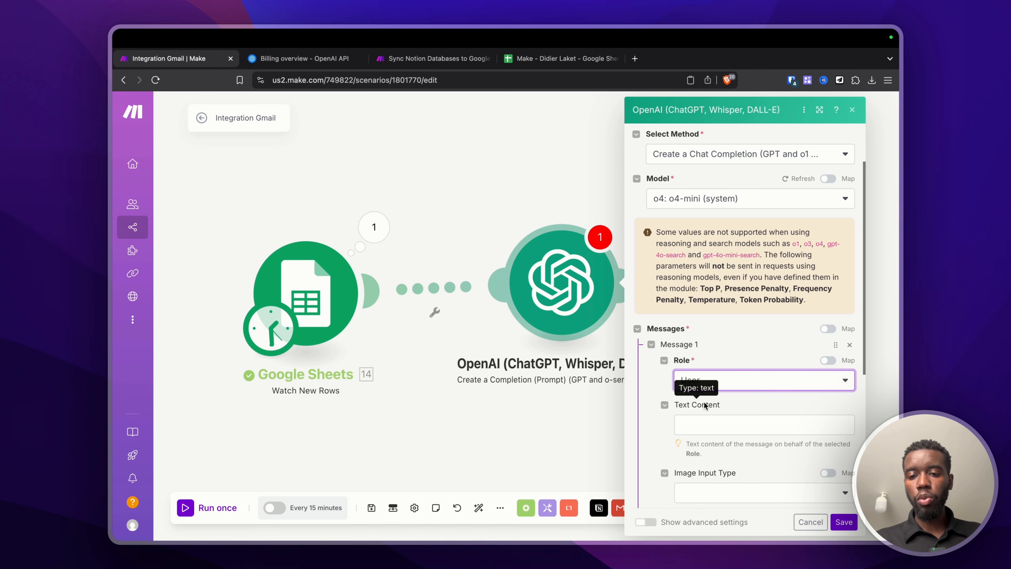
pyautogui.scroll(-5, 703, 406)
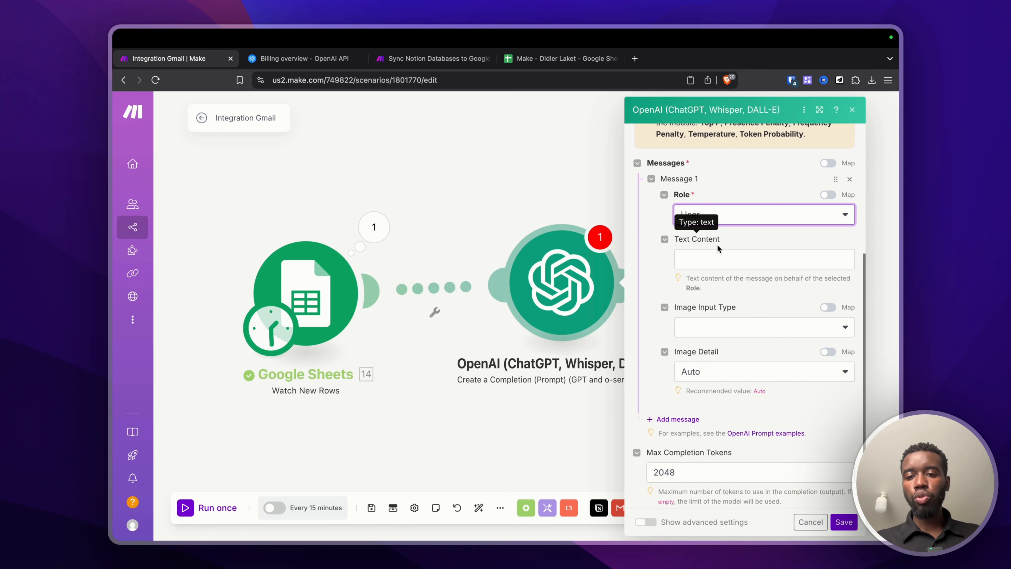
pyautogui.click(715, 262)
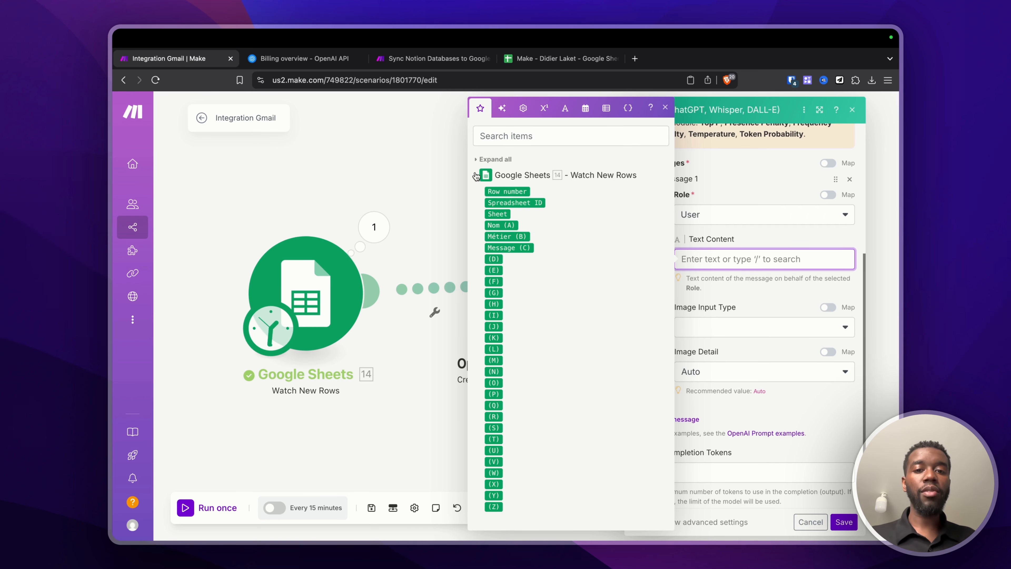
pyautogui.click(486, 175)
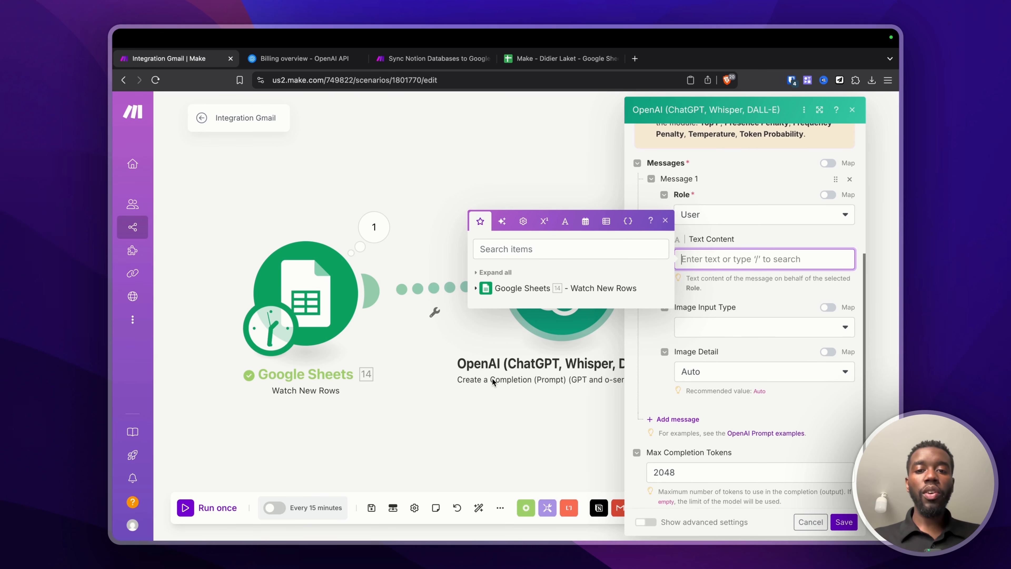
pyautogui.click(502, 221)
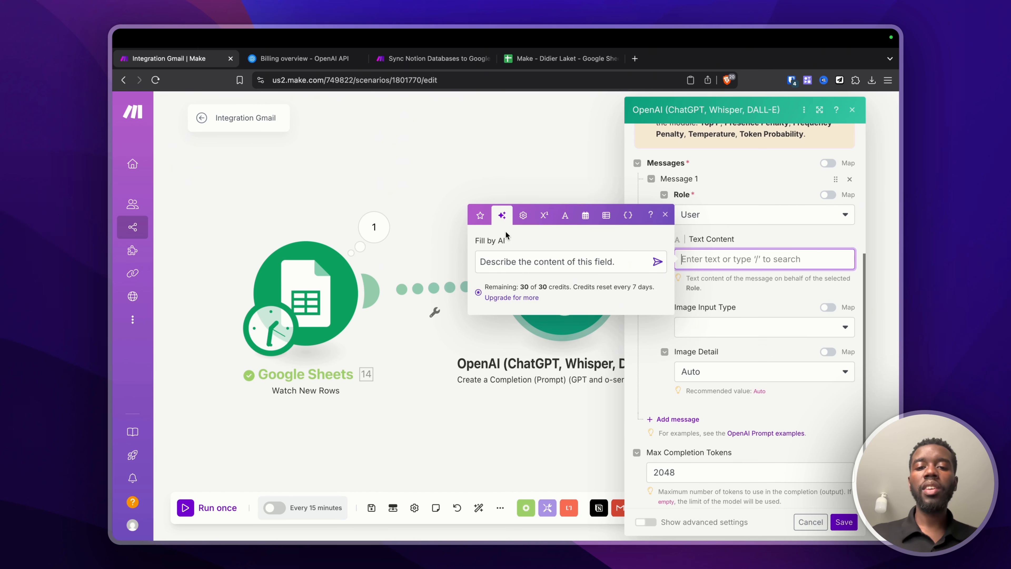
pyautogui.click(523, 217)
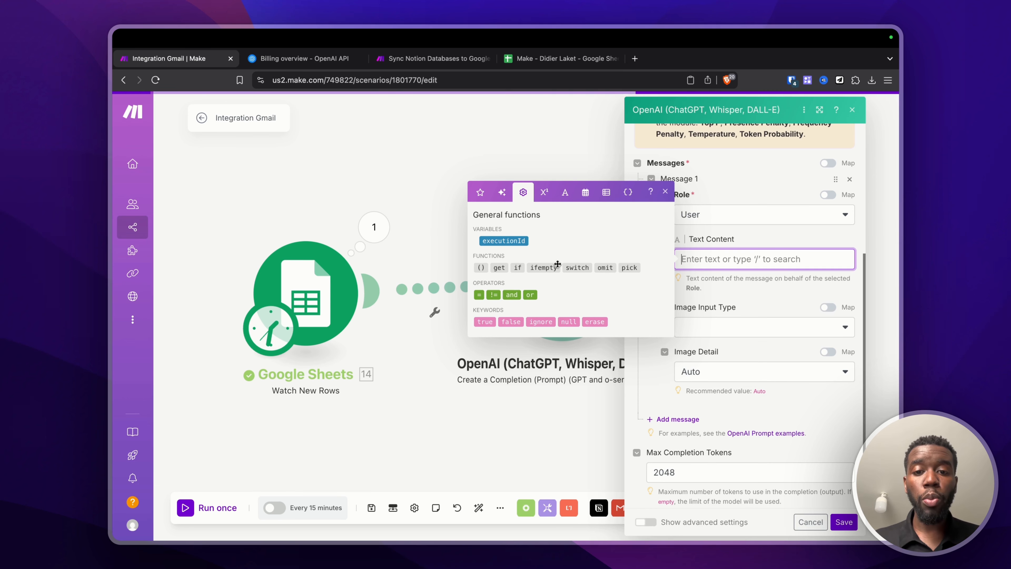
pyautogui.click(544, 192)
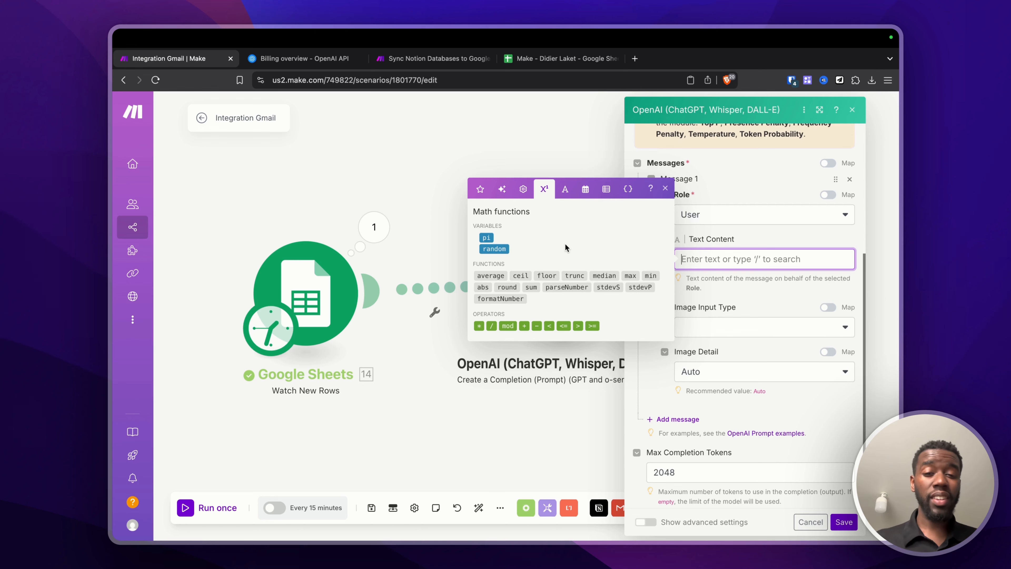
pyautogui.click(486, 238)
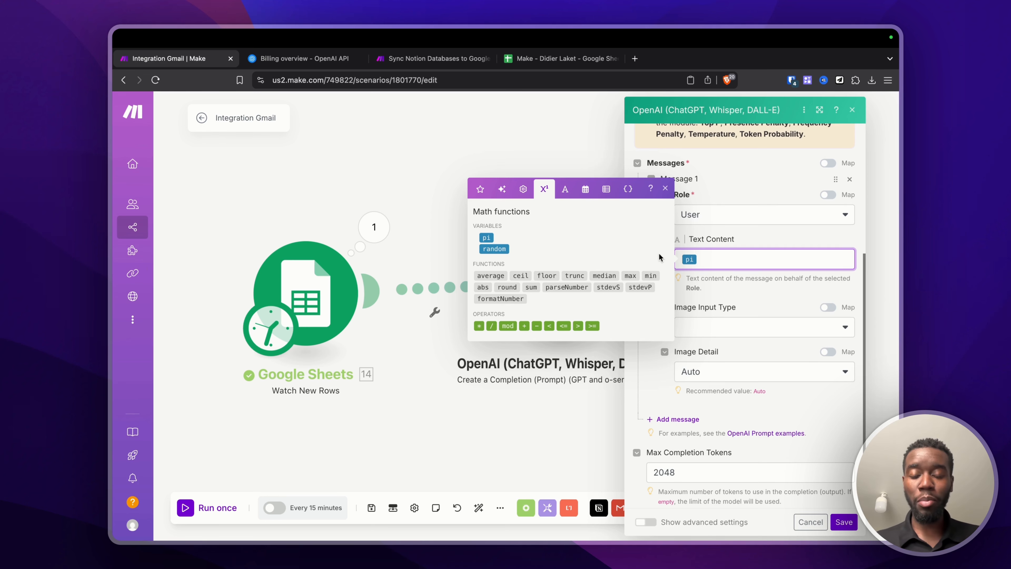
pyautogui.press('BackSpace')
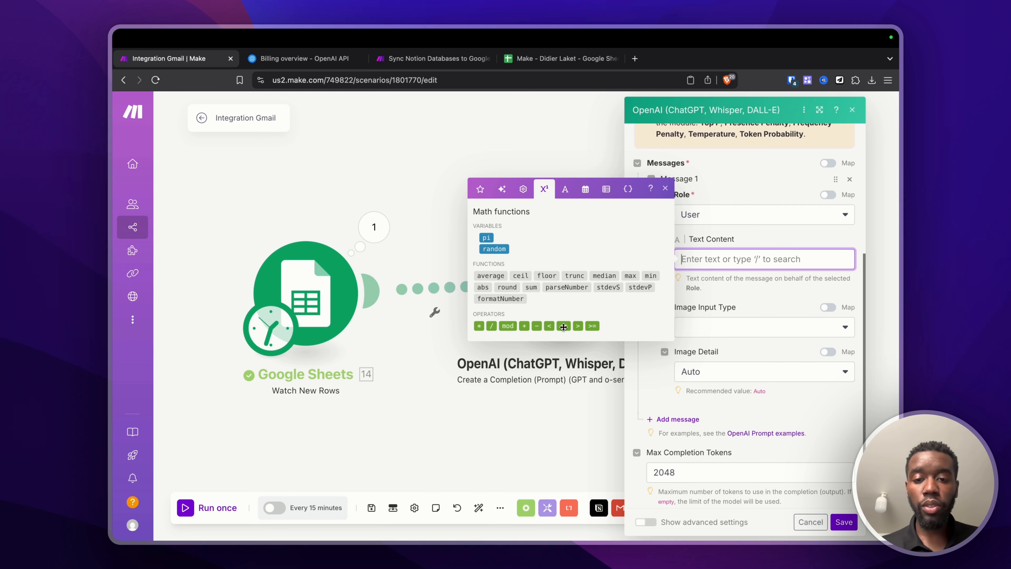
pyautogui.click(563, 190)
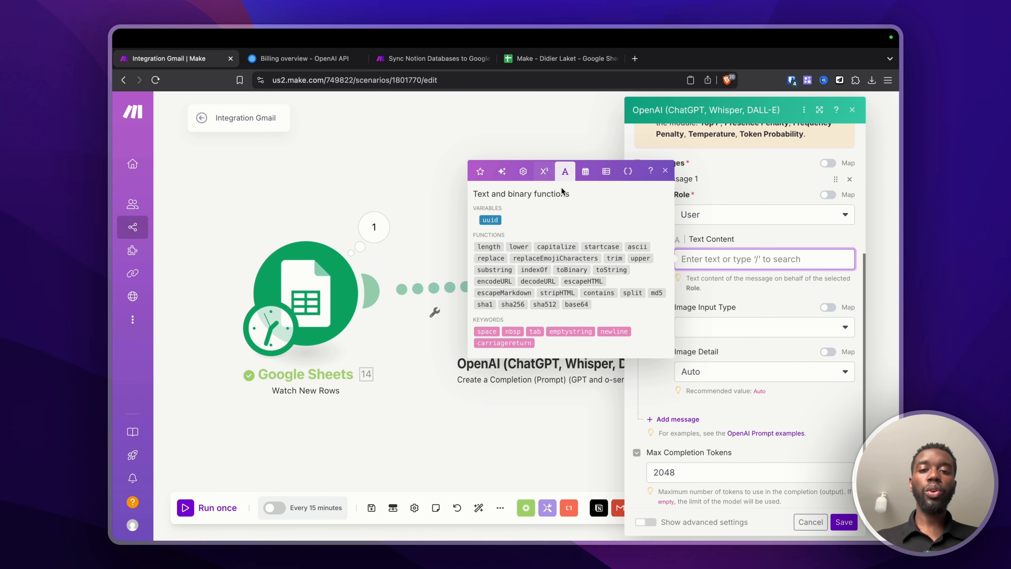
pyautogui.click(544, 171)
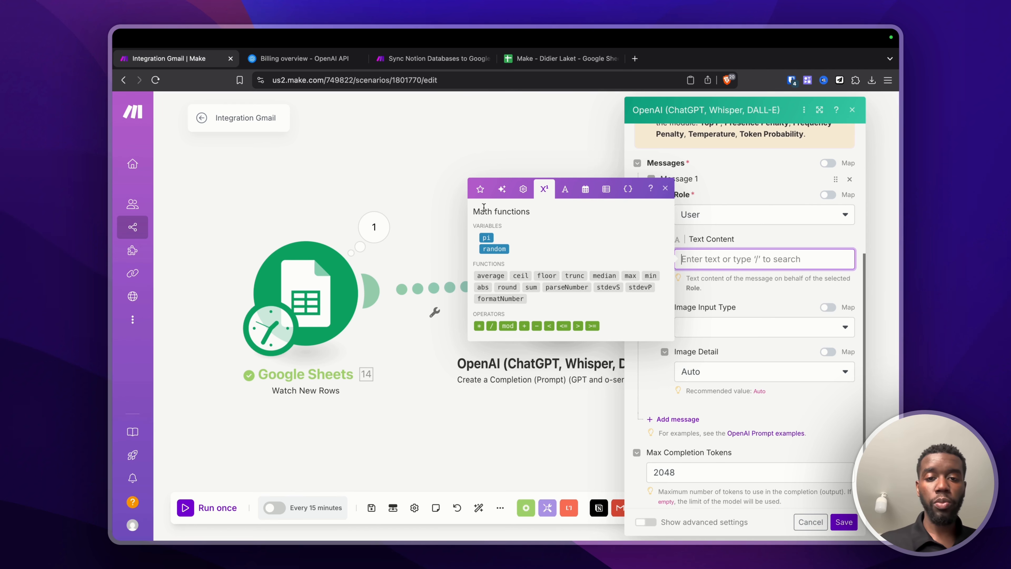
pyautogui.click(563, 189)
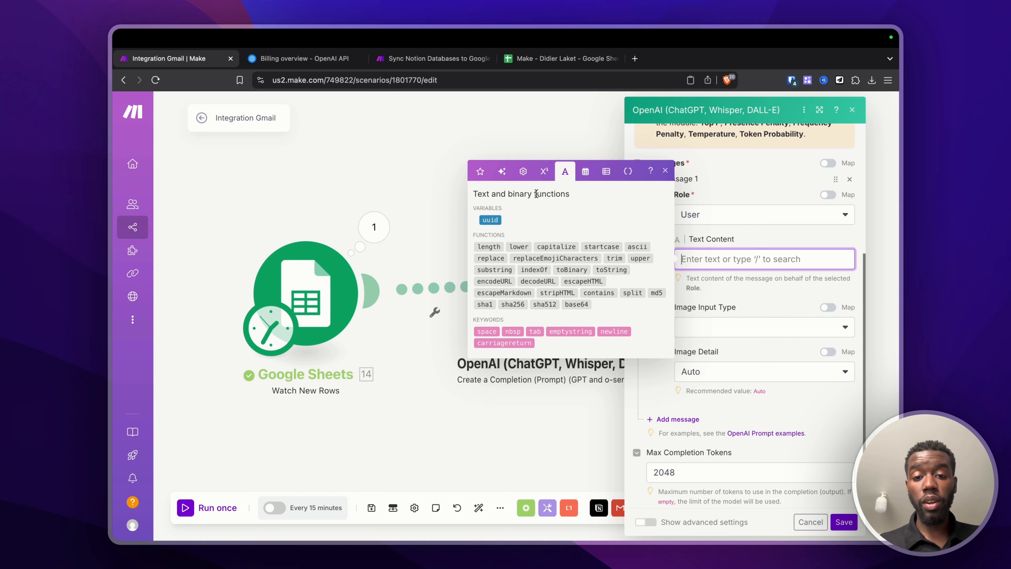
pyautogui.click(584, 171)
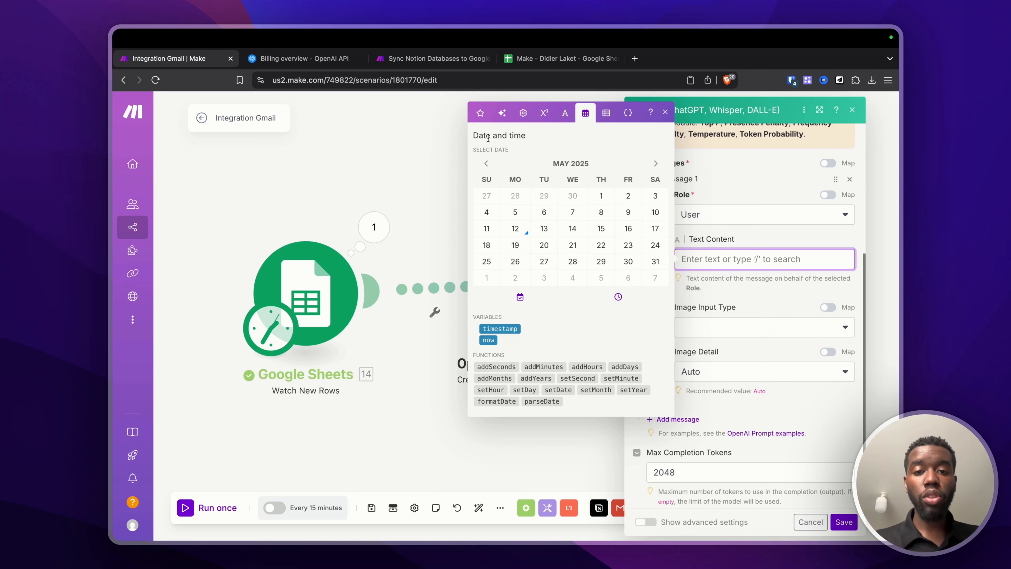
pyautogui.click(489, 340)
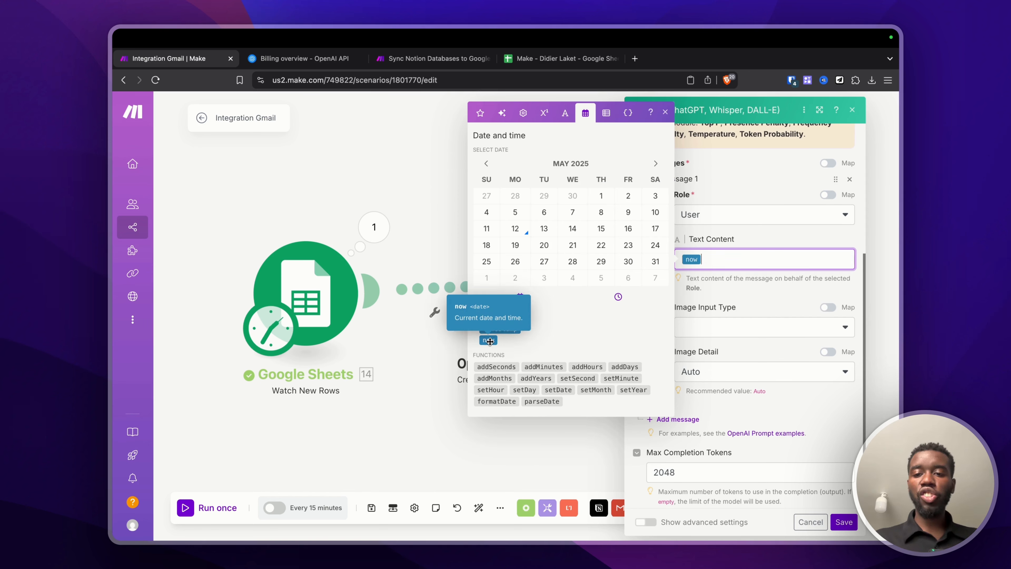
pyautogui.click(606, 113)
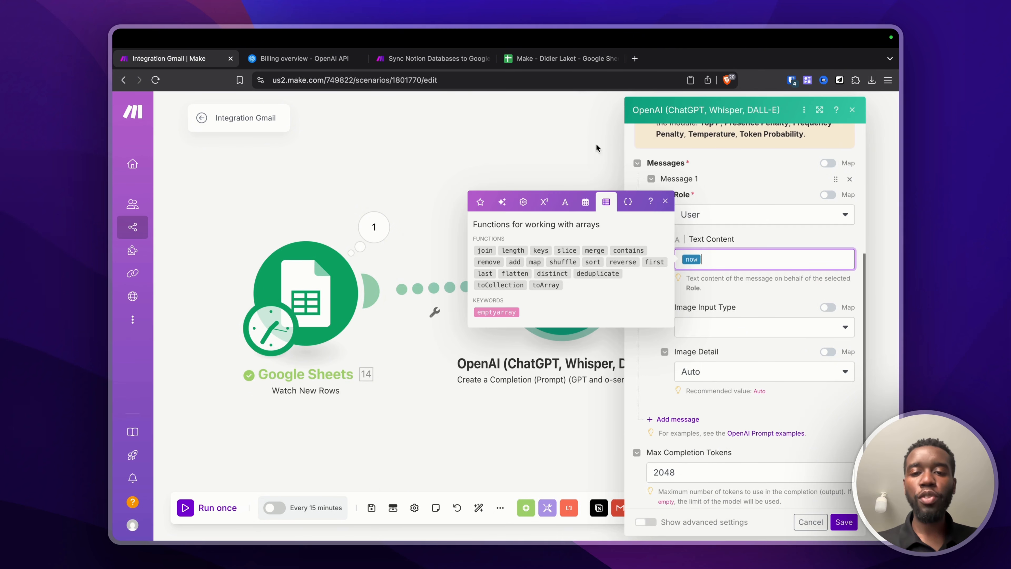
pyautogui.click(511, 249)
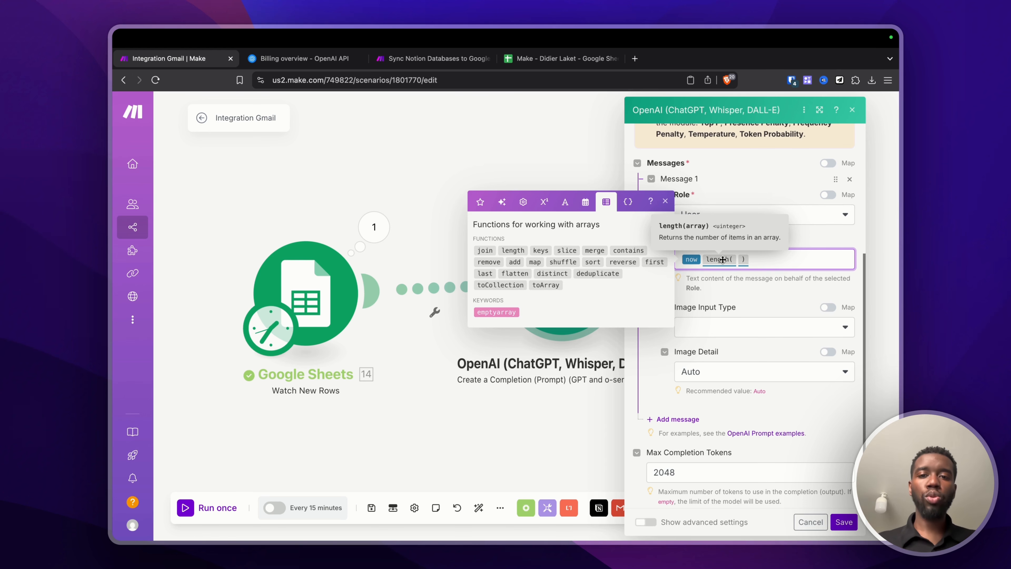
pyautogui.click(723, 260)
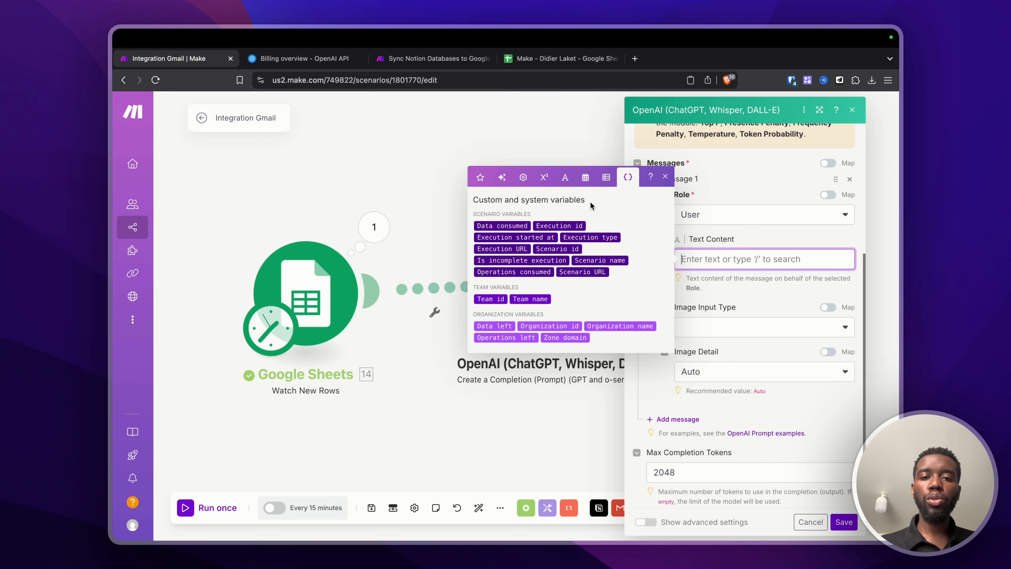
pyautogui.click(476, 177)
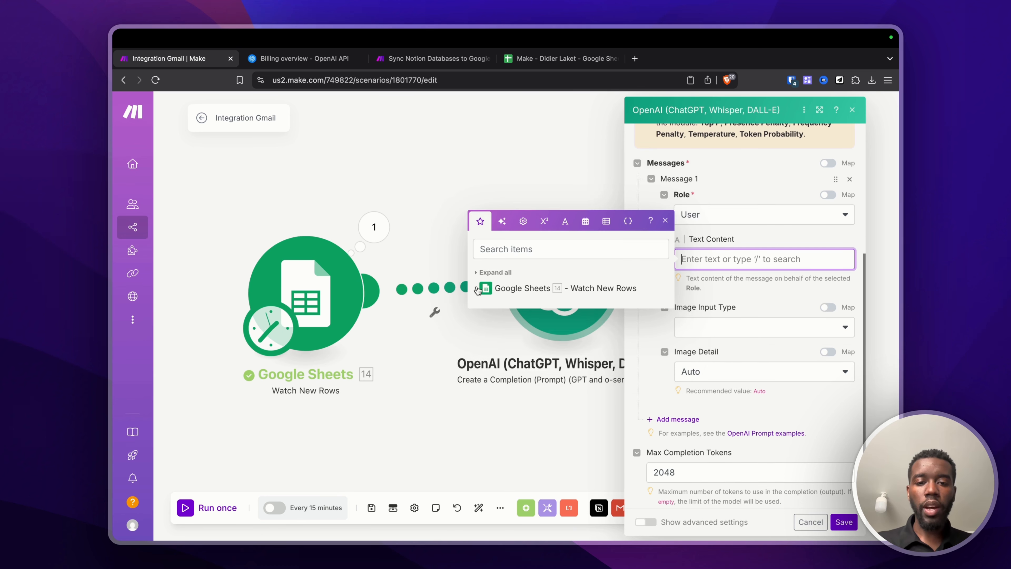
# Step: Expand the Watch New Rows fields in the mapping panel, try a toString function, then remove it
pyautogui.click(522, 288)
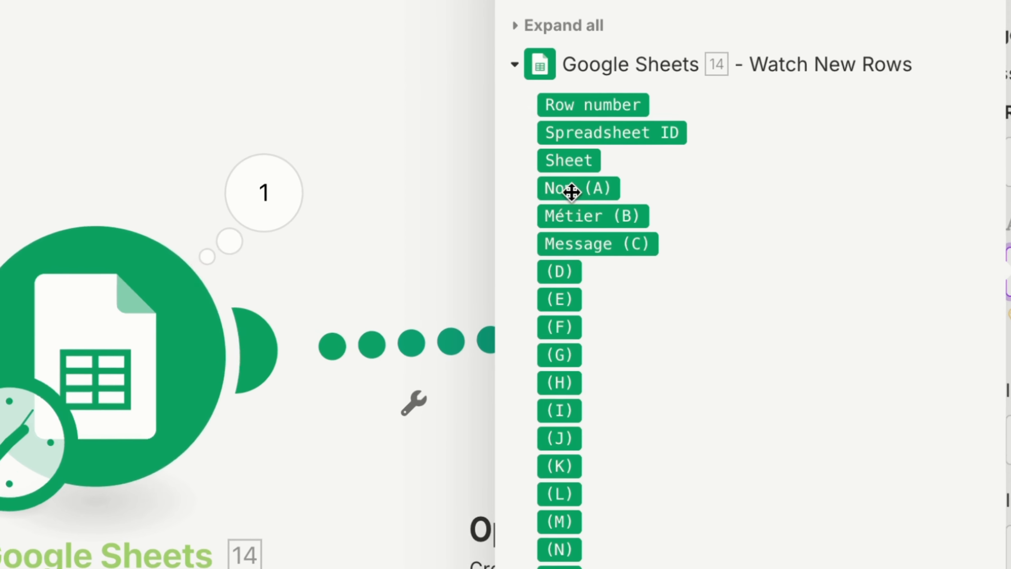
pyautogui.moveTo(571, 192)
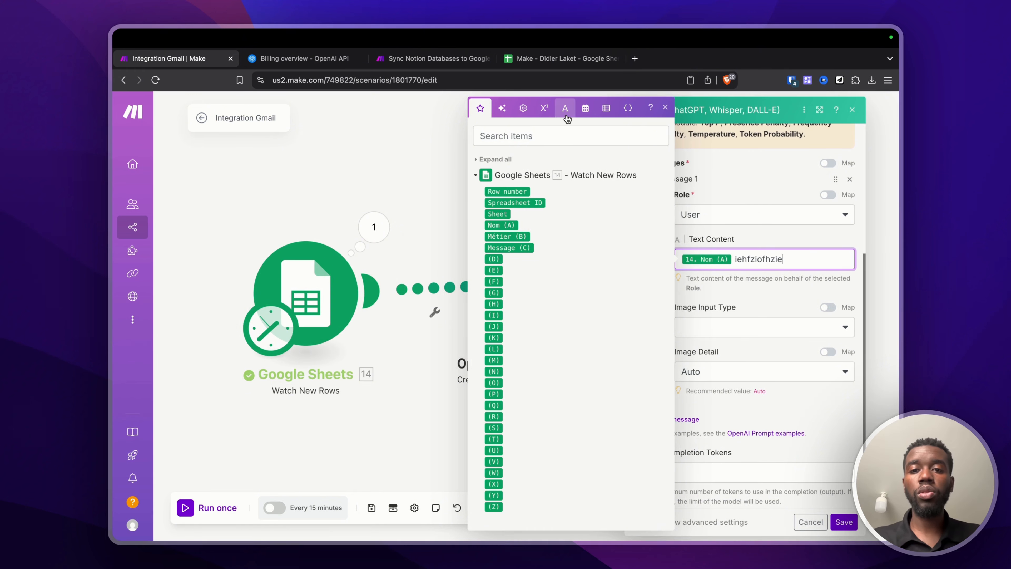
pyautogui.click(565, 108)
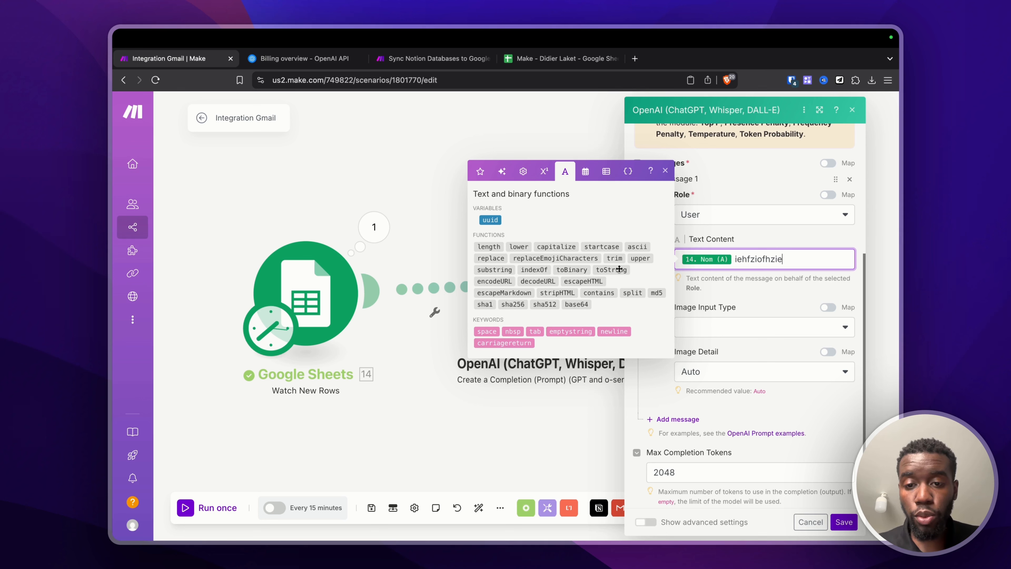
pyautogui.click(608, 270)
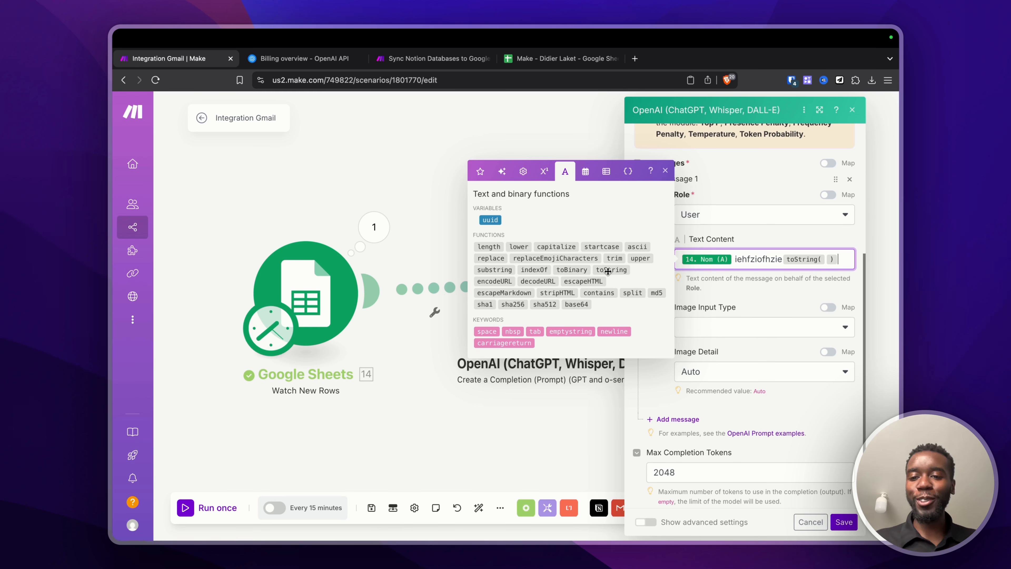
pyautogui.press('BackSpace')
pyautogui.press('BackSpace')
pyautogui.press('BackSpace')
pyautogui.press('BackSpace')
pyautogui.press('BackSpace')
pyautogui.press('BackSpace')
pyautogui.press('BackSpace')
pyautogui.press('BackSpace')
pyautogui.press('BackSpace')
pyautogui.press('BackSpace')
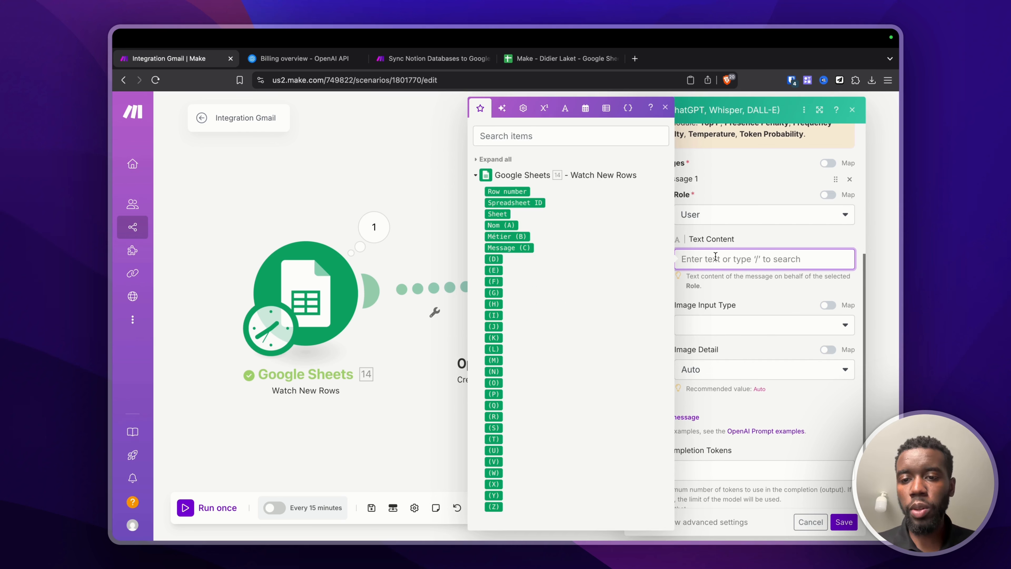
# Step: Paste the French welcome prompt, add 'Nom :' and 'Métier :' lines mapped to Nom (A) and Métier (B), and save
pyautogui.write('Voici un nom et un métier, créé un petit message de bienvenue en quelques lignes.')
pyautogui.press('Return')
pyautogui.press('Return')
pyautogui.write('N')
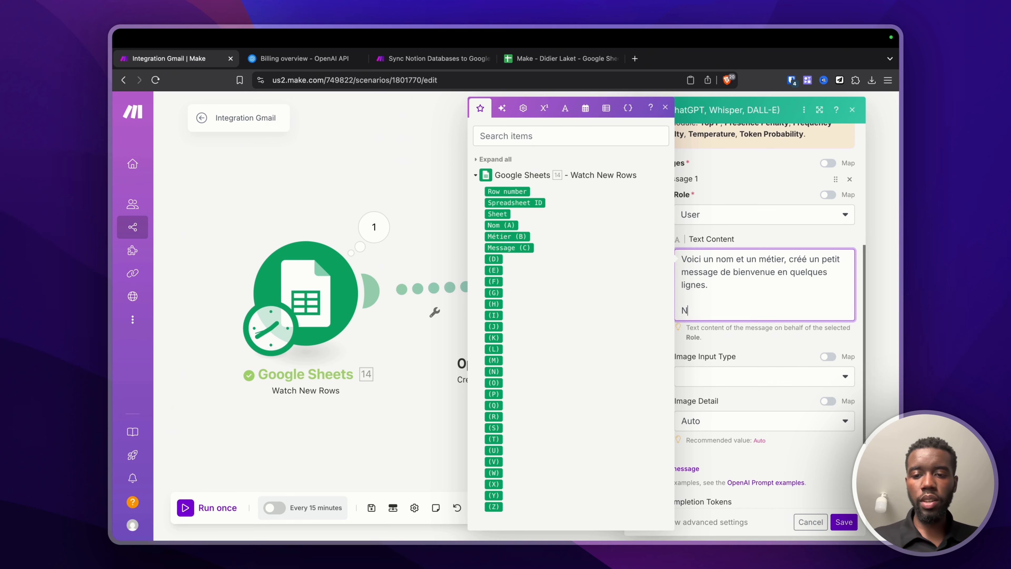
pyautogui.write('om :')
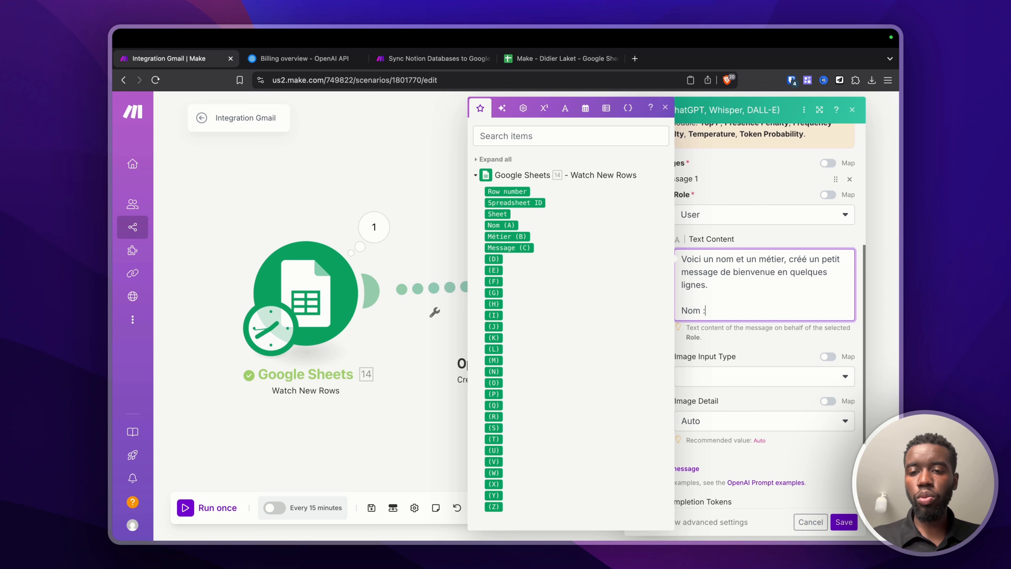
pyautogui.click(501, 225)
pyautogui.press('Return')
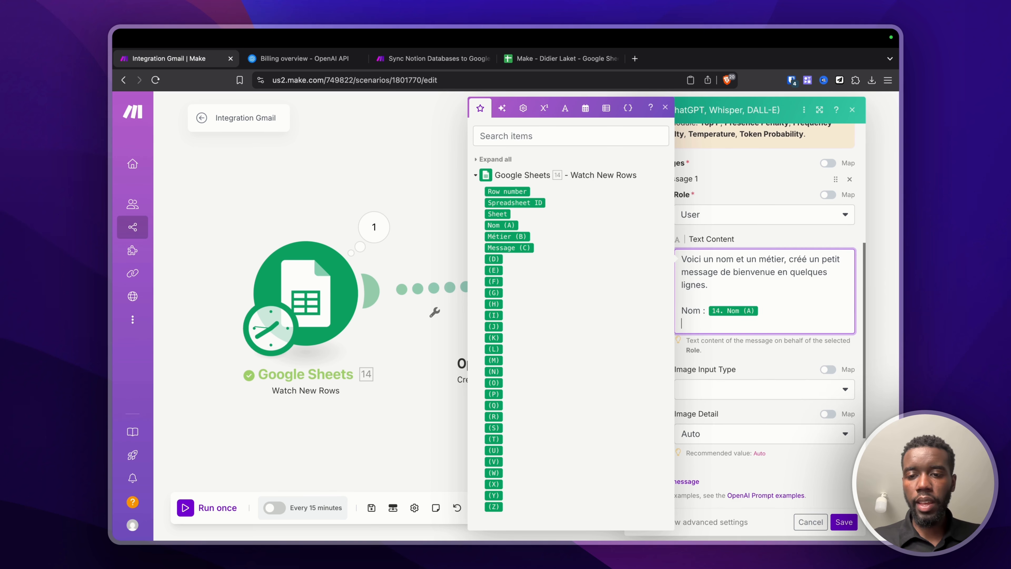
pyautogui.write('Métier')
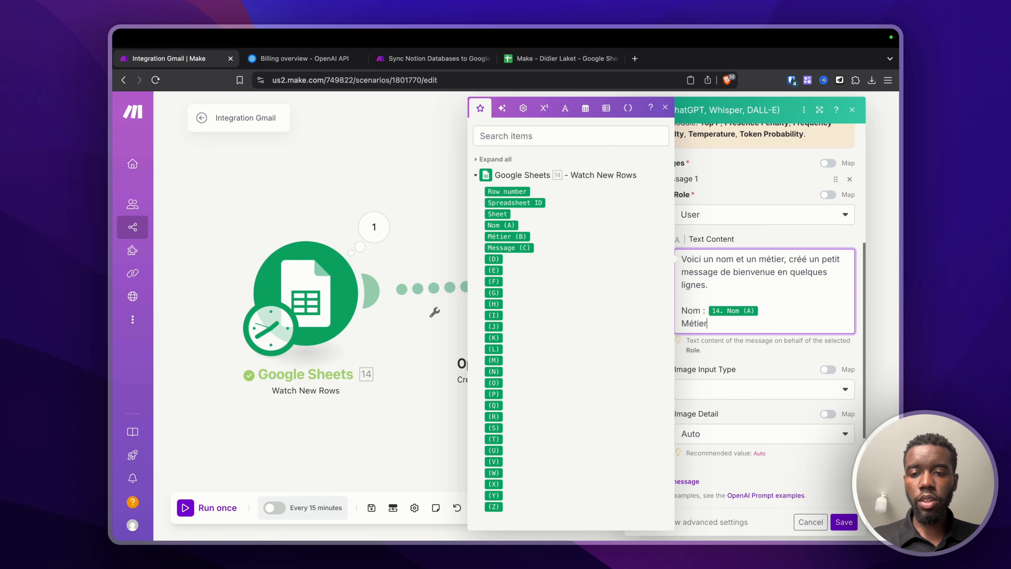
pyautogui.write(' :')
pyautogui.click(507, 236)
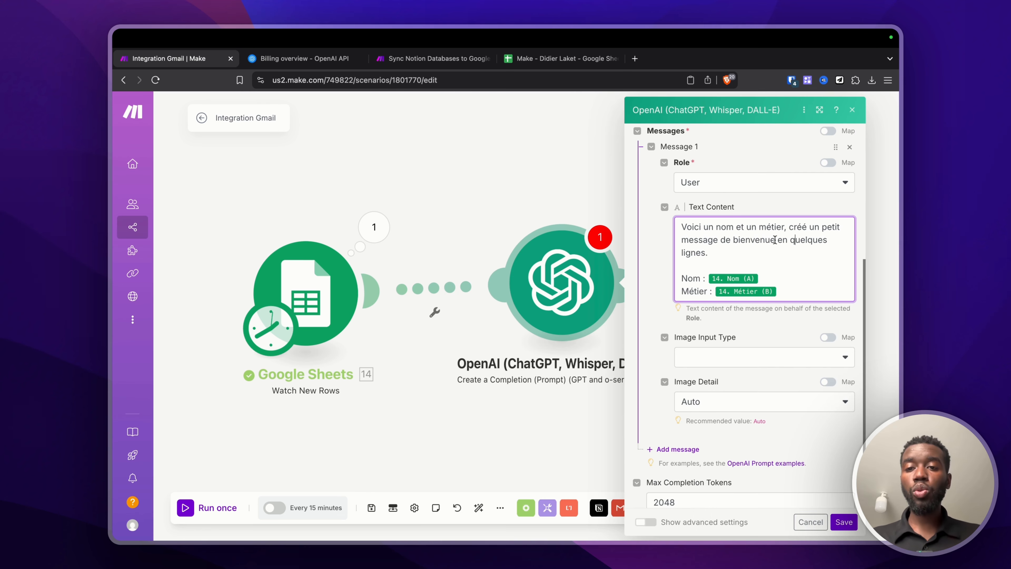
pyautogui.scroll(-2, 775, 239)
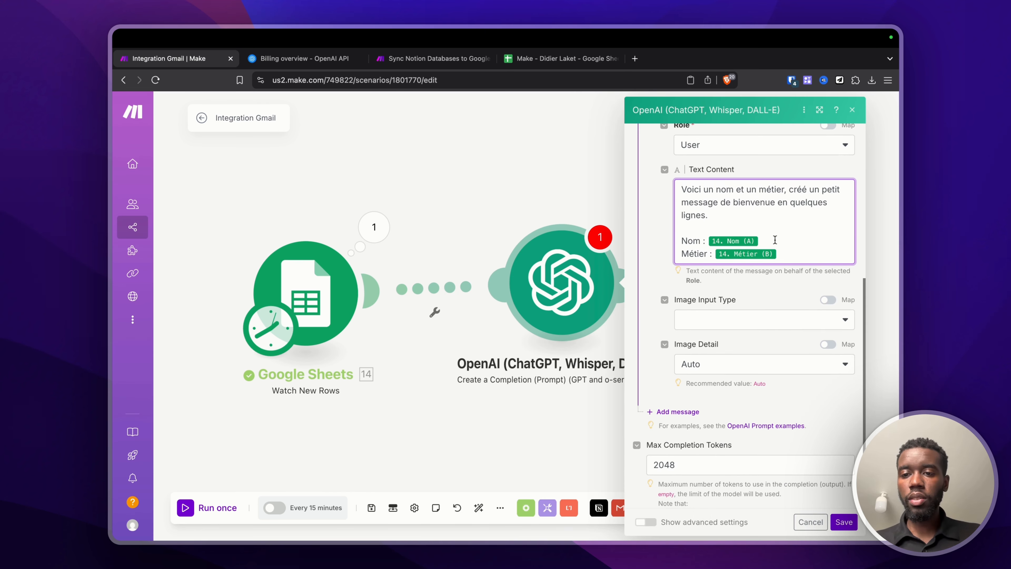
pyautogui.click(843, 522)
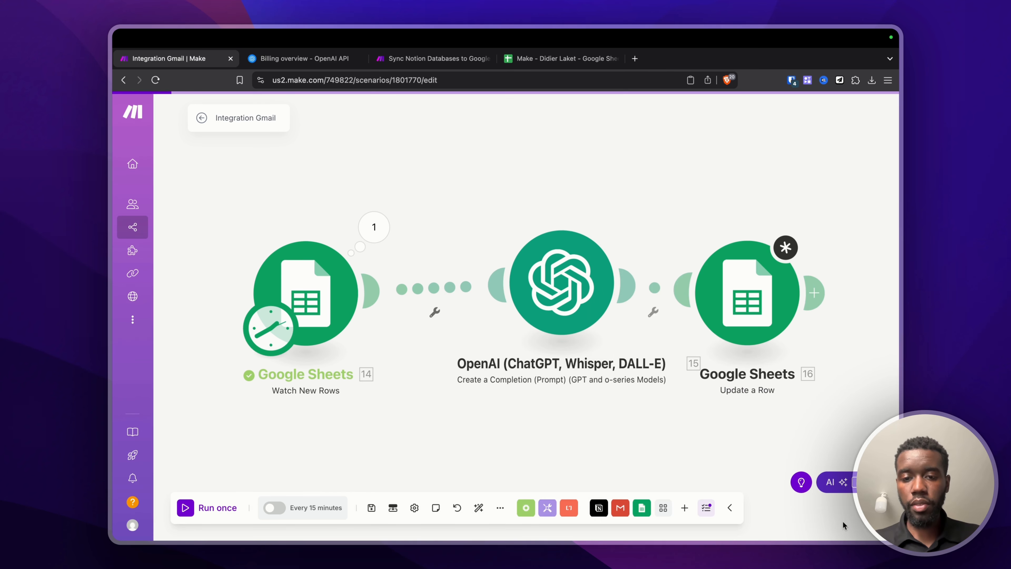
# Step: Test-run only the OpenAI module with a sample name for Nom (A) and 'Charpe' for Métier (B)
pyautogui.rightClick(551, 287)
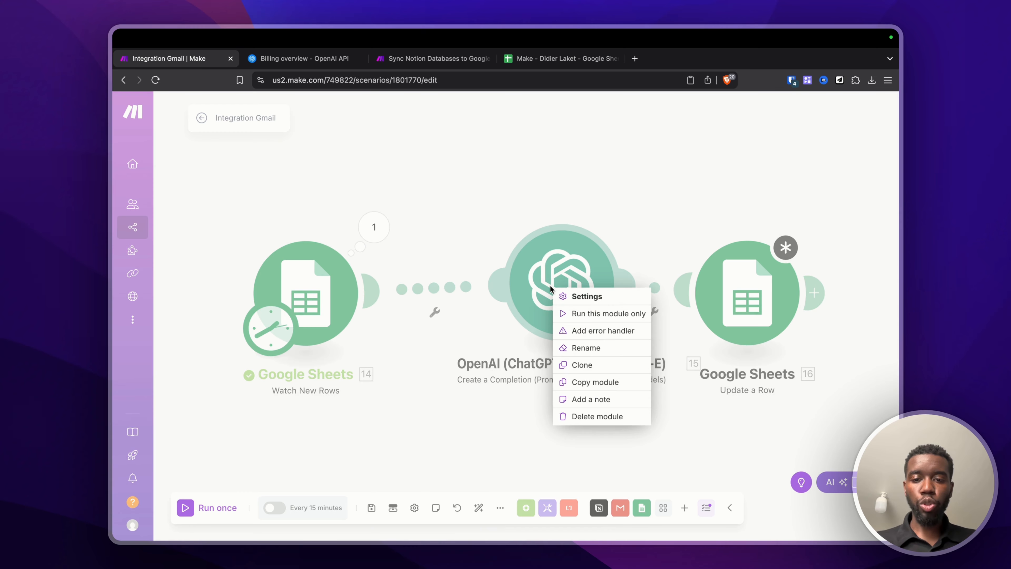
pyautogui.click(565, 314)
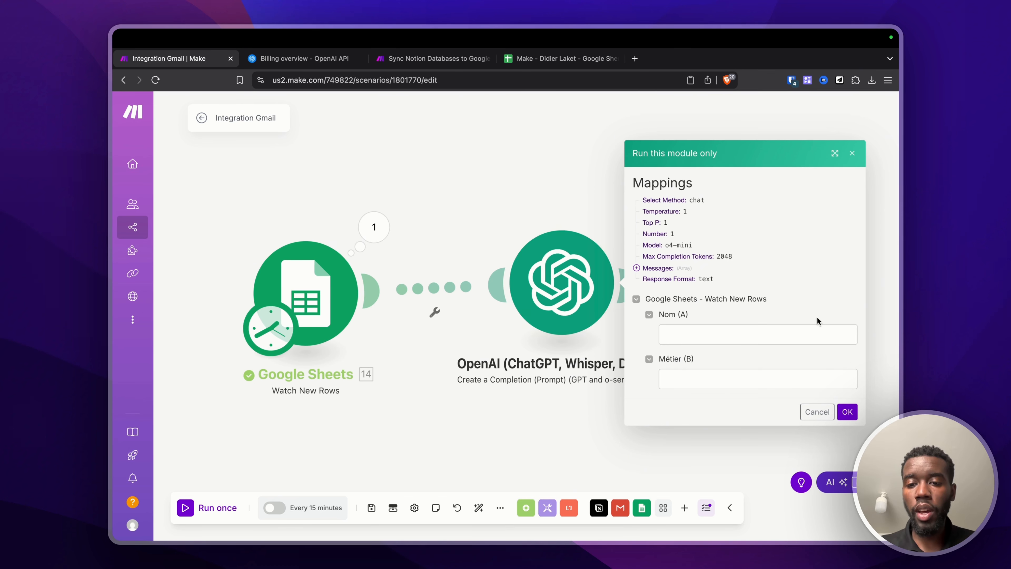
pyautogui.click(743, 333)
pyautogui.write('Luc')
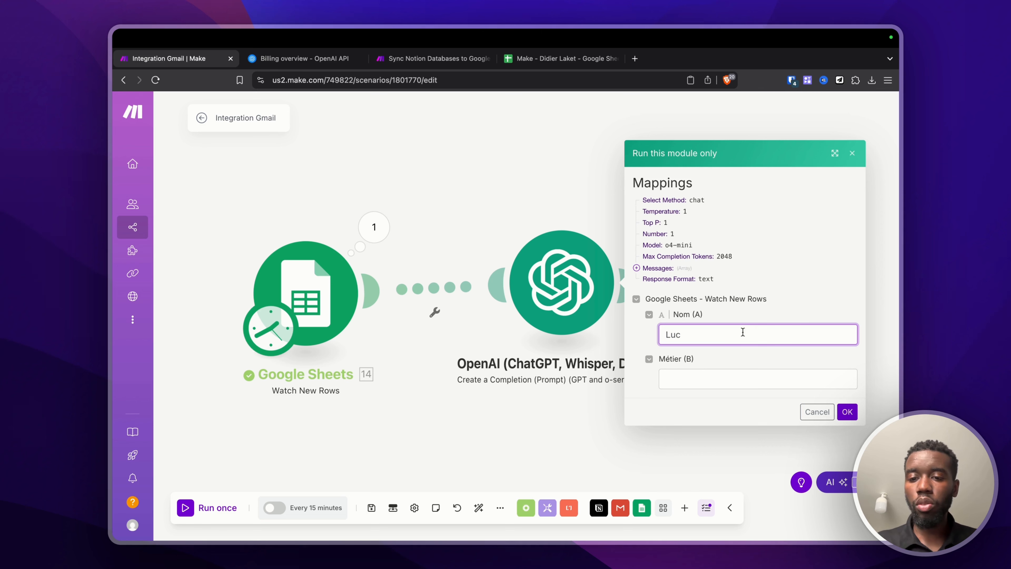
pyautogui.click(700, 377)
pyautogui.write('Charpe')
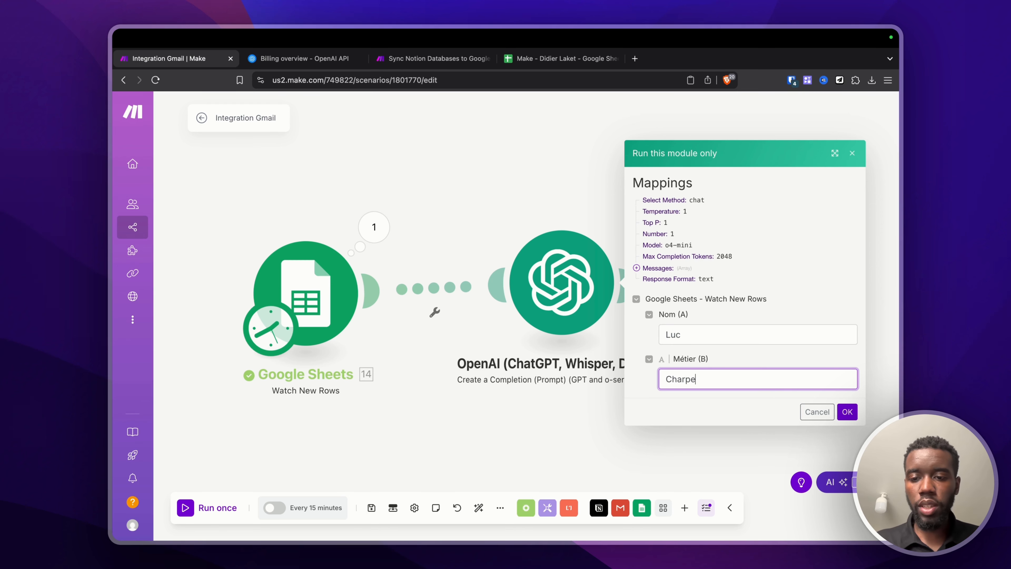
pyautogui.click(848, 409)
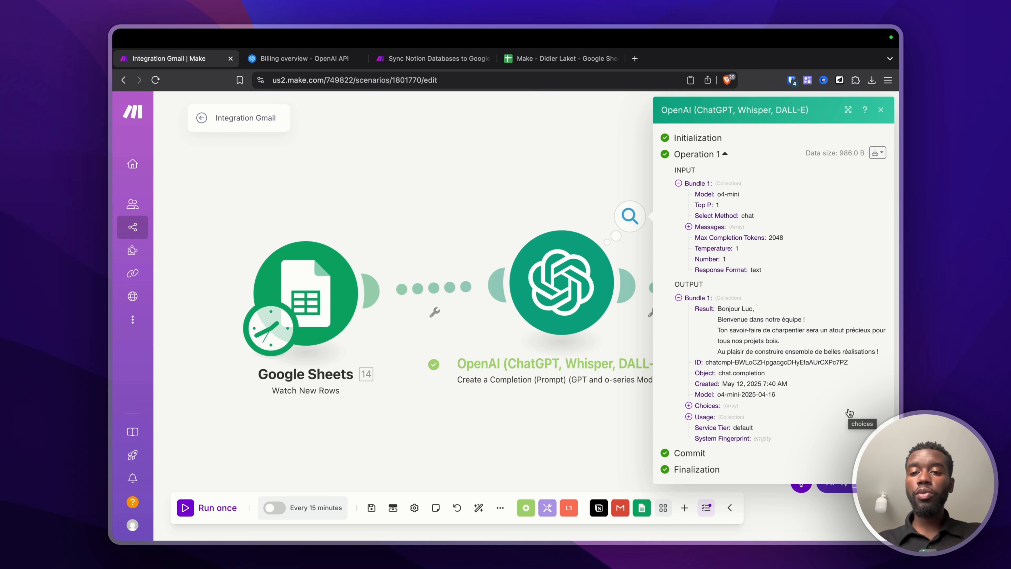
# Step: Inspect the OpenAI output bundle, expanding Choices and Usage to read Luc's generated welcome message
pyautogui.moveTo(671, 171); pyautogui.dragTo(726, 170)
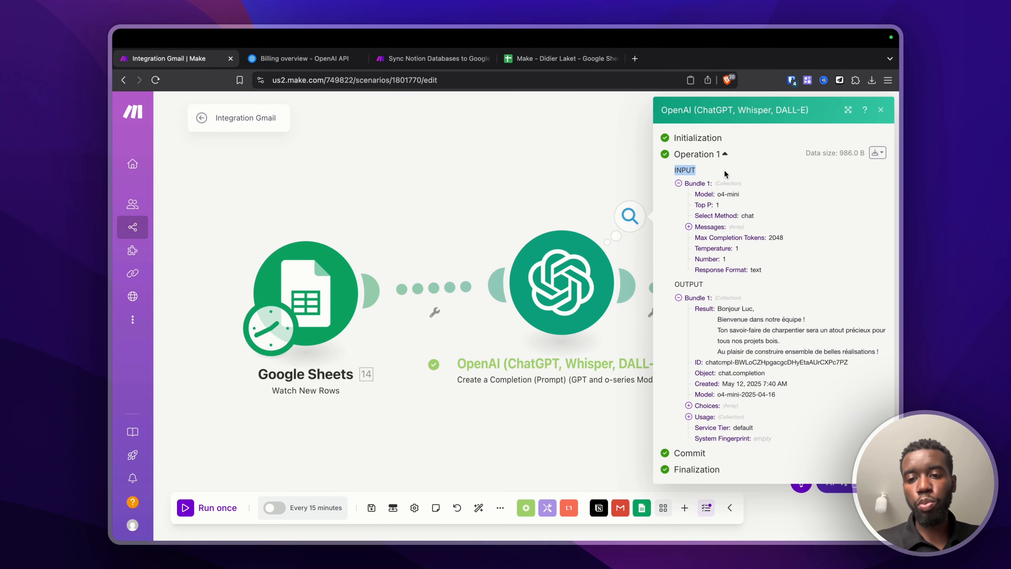
pyautogui.moveTo(671, 284); pyautogui.dragTo(718, 289)
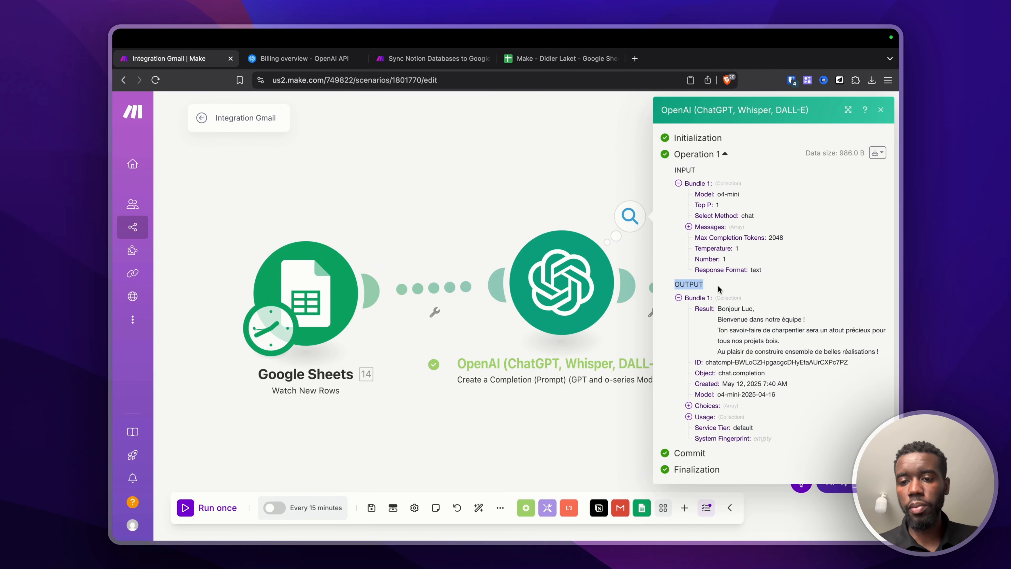
pyautogui.click(679, 298)
pyautogui.click(679, 298)
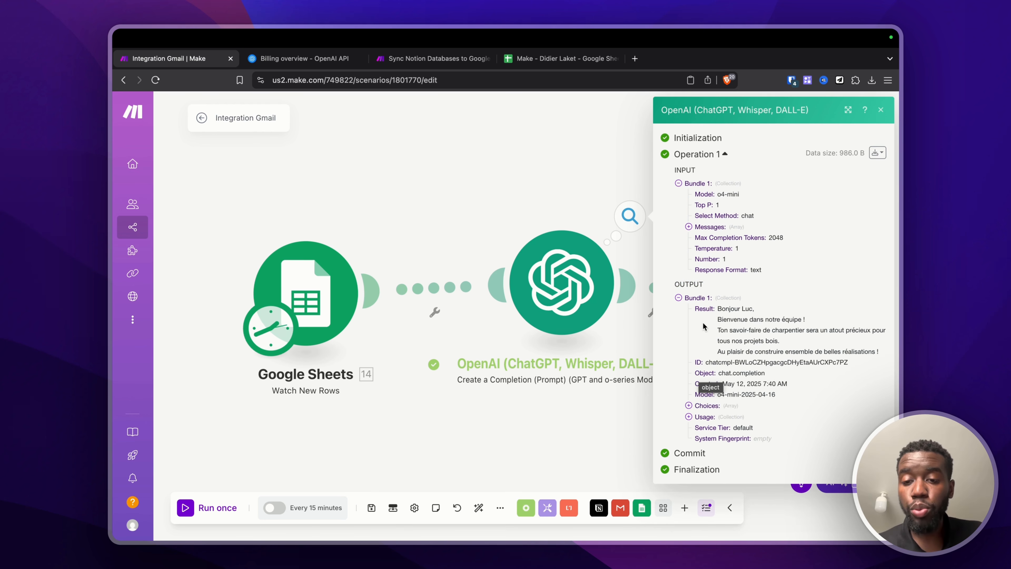
pyautogui.moveTo(694, 311); pyautogui.dragTo(716, 315)
pyautogui.moveTo(693, 363); pyautogui.dragTo(715, 389)
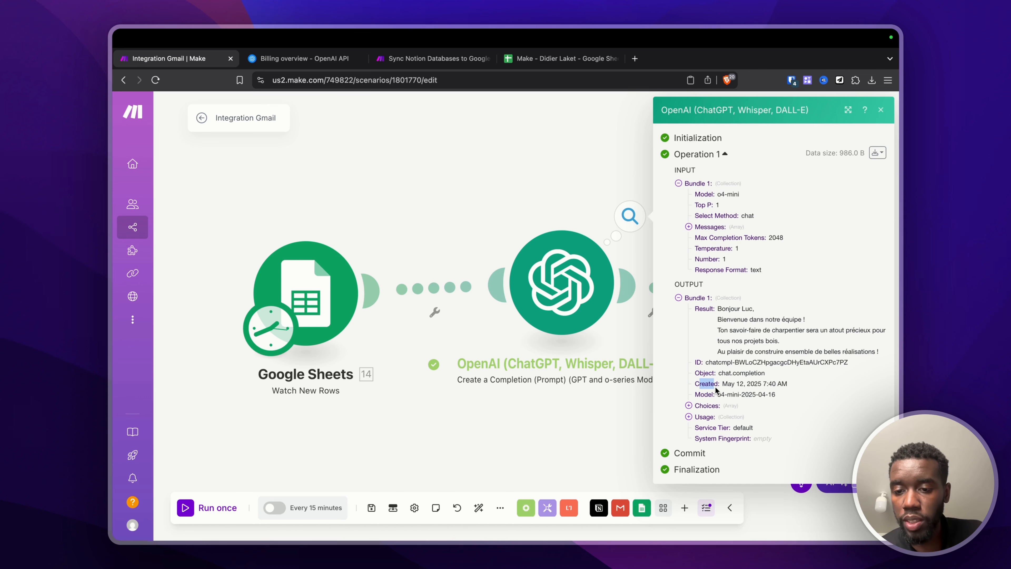
pyautogui.click(689, 406)
pyautogui.click(689, 427)
pyautogui.click(699, 417)
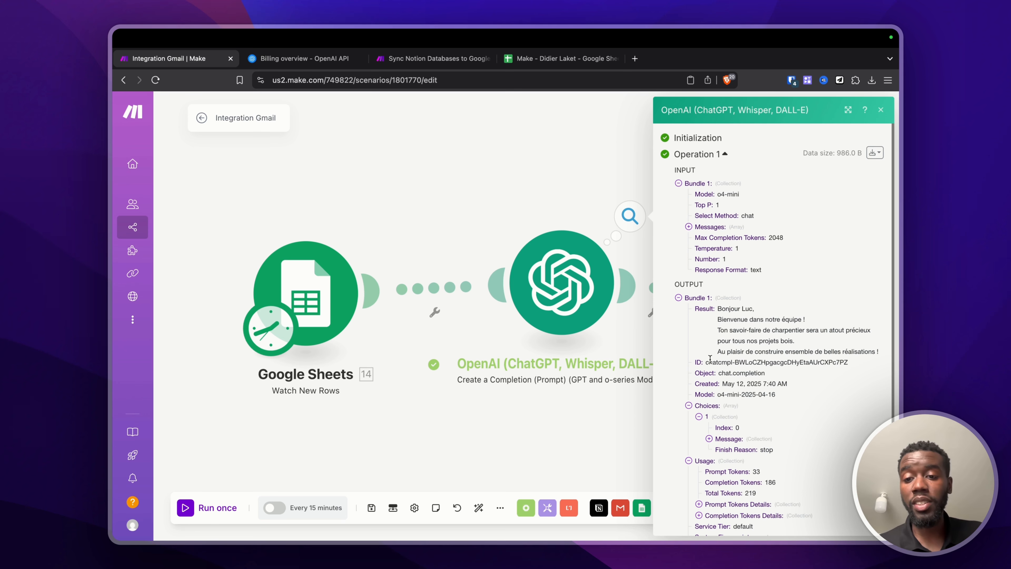
pyautogui.moveTo(692, 310); pyautogui.dragTo(878, 354)
# Step: Point the Update a Row module at the target spreadsheet's Feuille 1 sheet
pyautogui.click(474, 177)
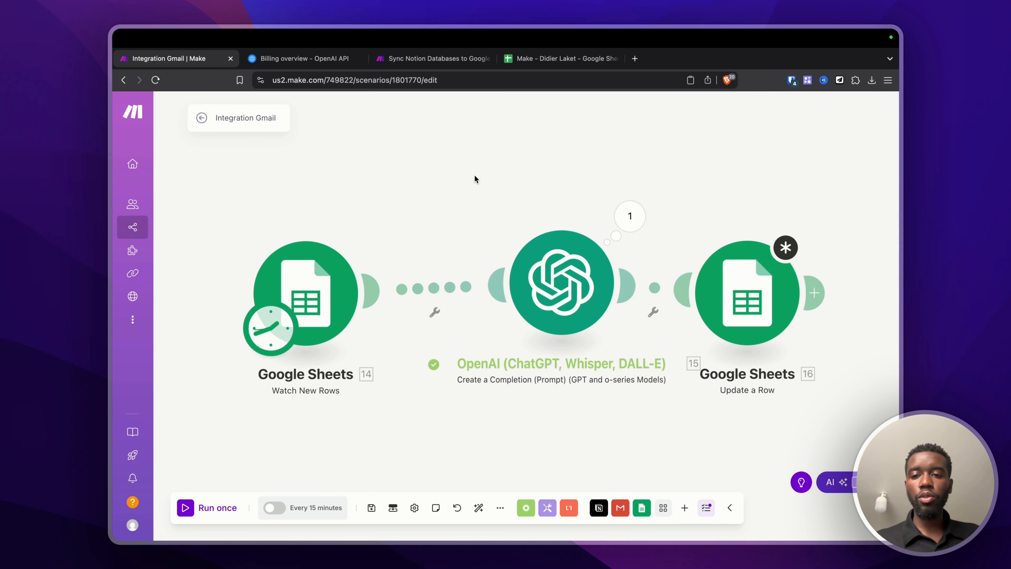
pyautogui.click(745, 279)
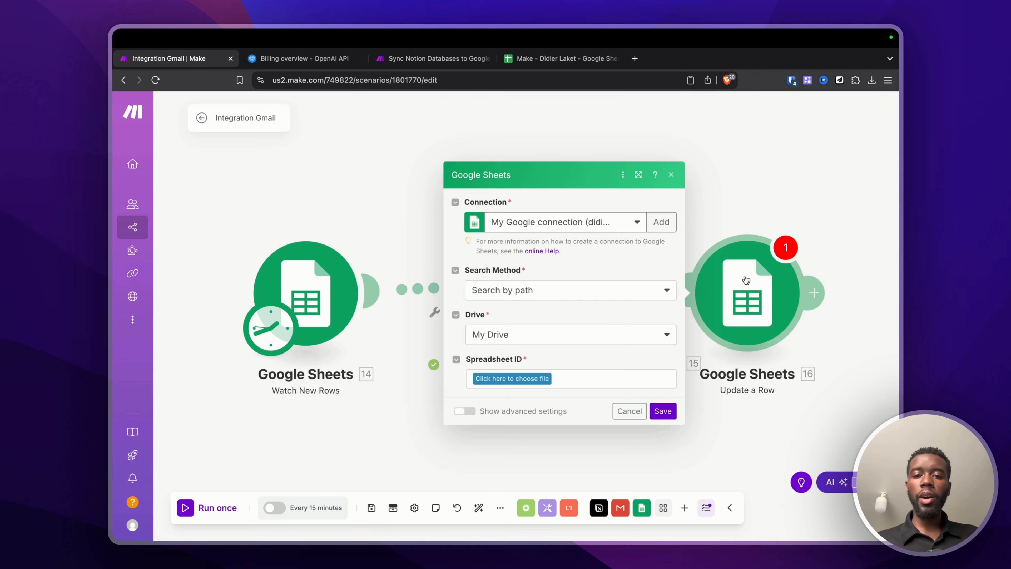
pyautogui.click(526, 381)
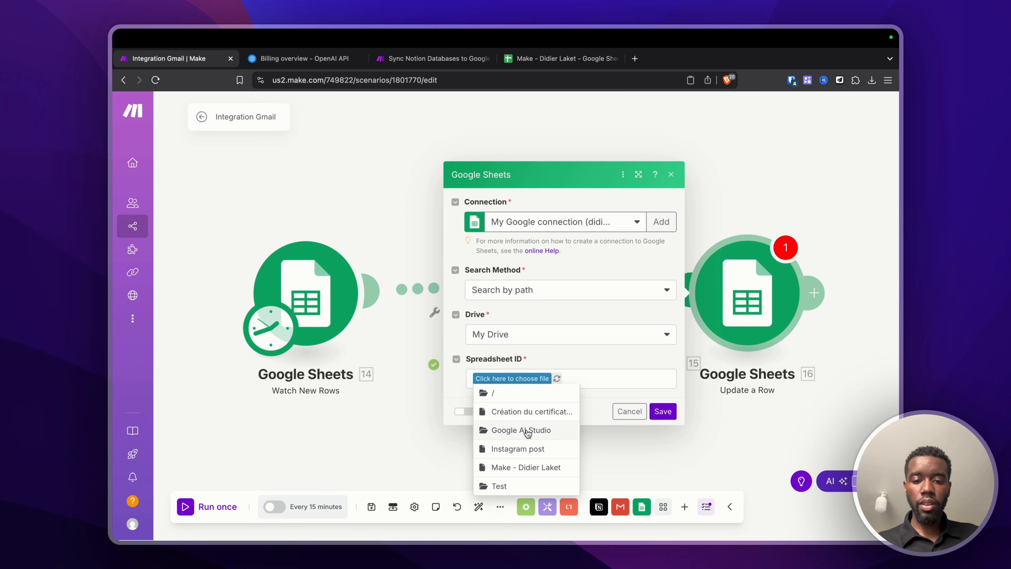
pyautogui.click(528, 465)
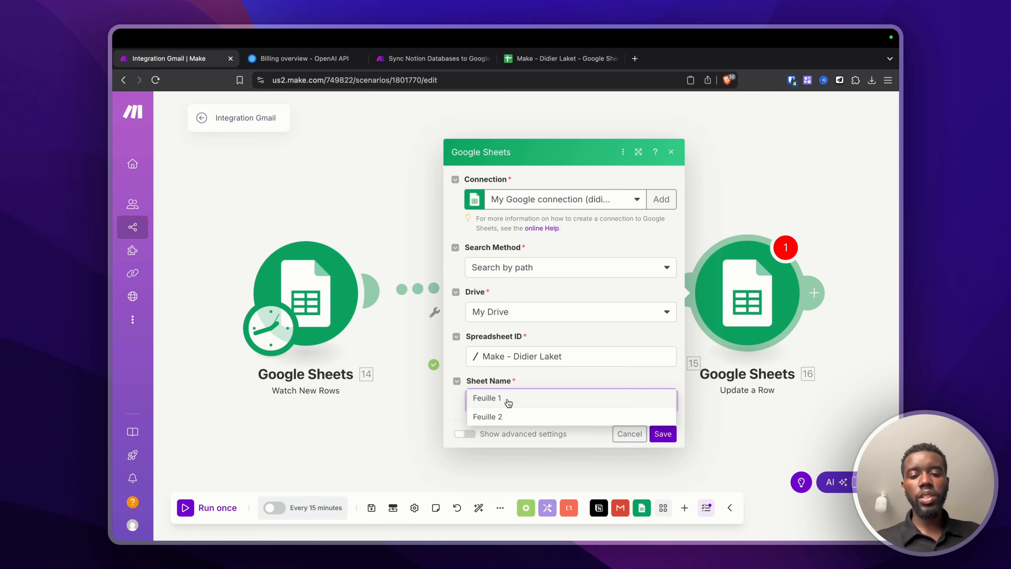
pyautogui.click(509, 400)
# Step: Map the watched row's 14. Row number into the Row number field
pyautogui.click(529, 266)
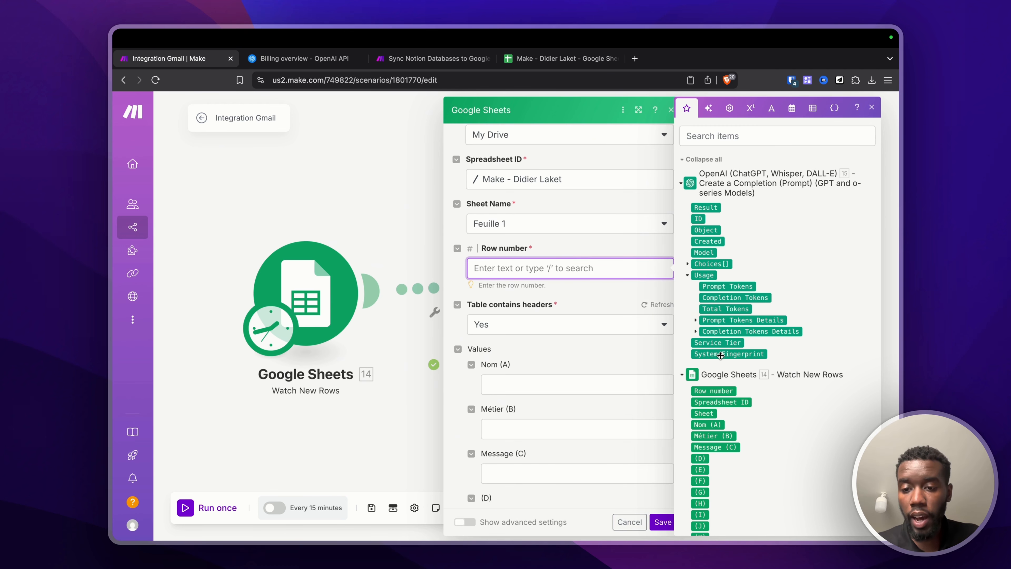
pyautogui.scroll(-3, 721, 355)
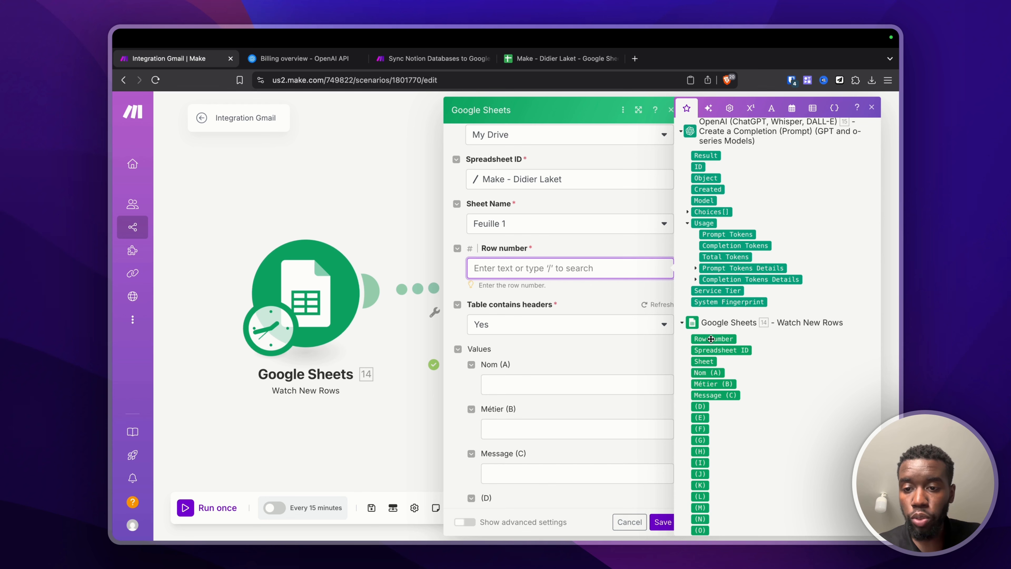
pyautogui.click(711, 339)
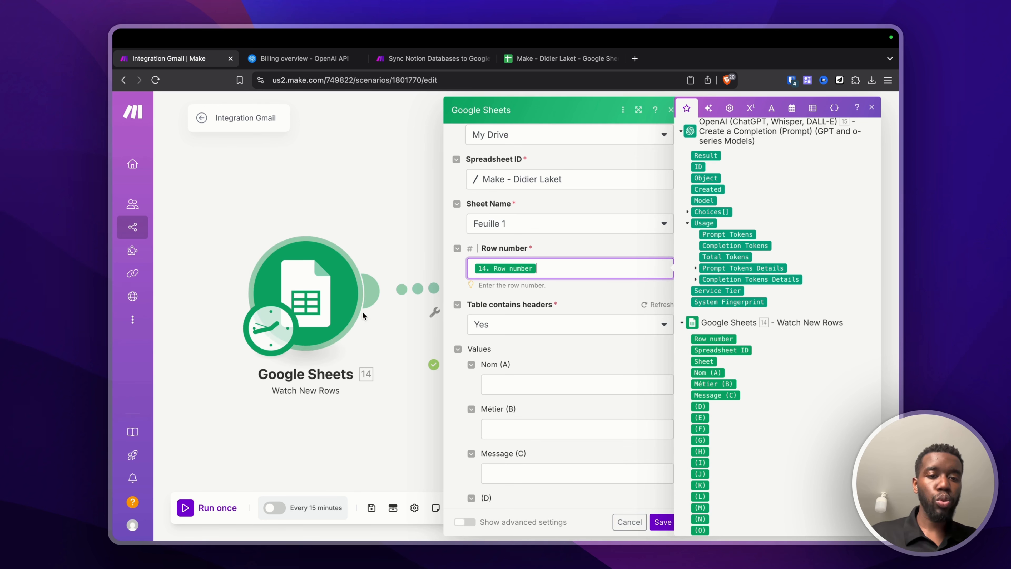
pyautogui.click(580, 55)
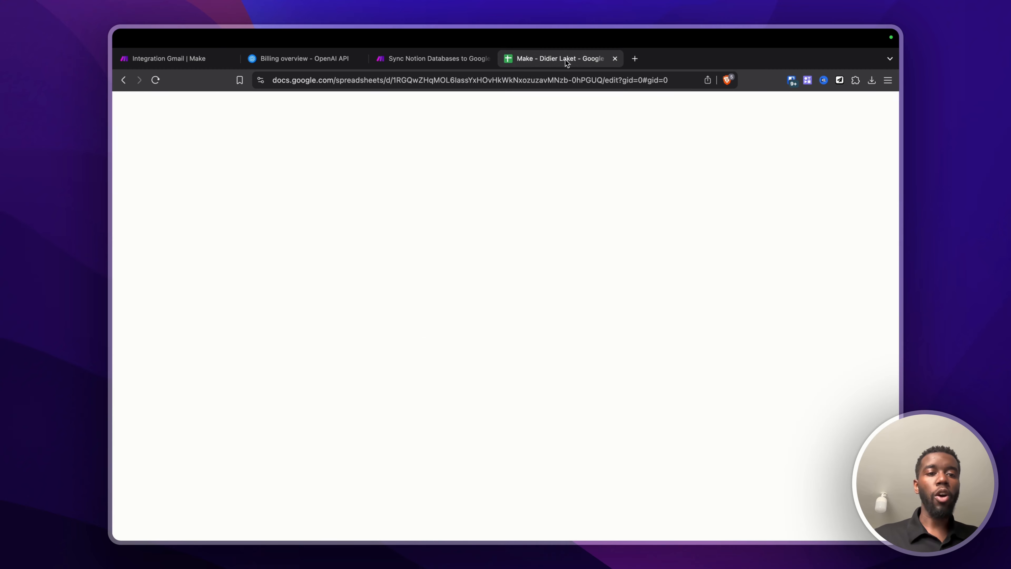
# Step: Check row 2's Nom and Métier values (A2:B2) and its empty Message cell, then return to Make
pyautogui.click(151, 199)
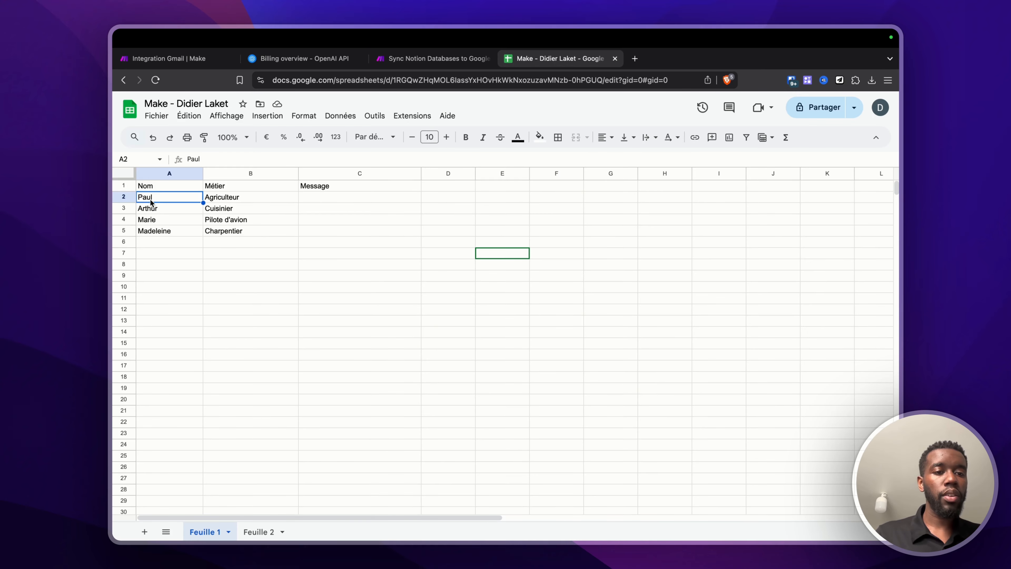
pyautogui.keyDown('shift'); pyautogui.click(222, 201); pyautogui.keyUp('shift')
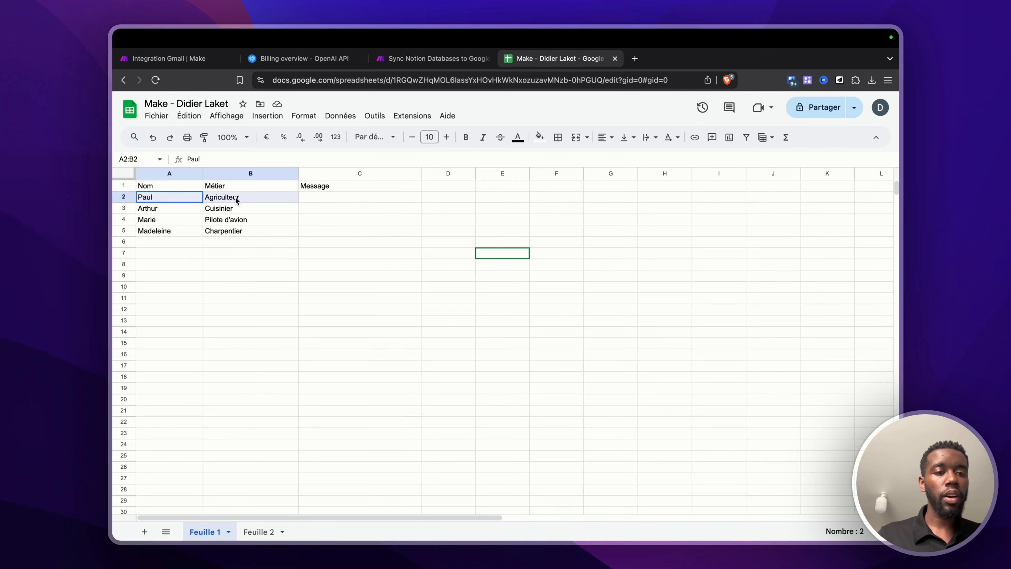
pyautogui.click(124, 196)
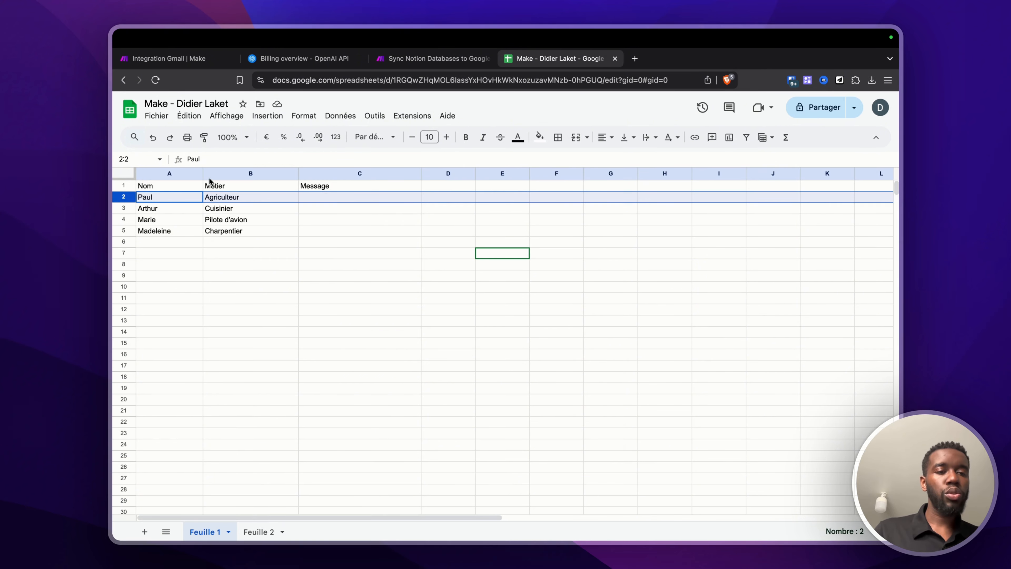
pyautogui.click(188, 58)
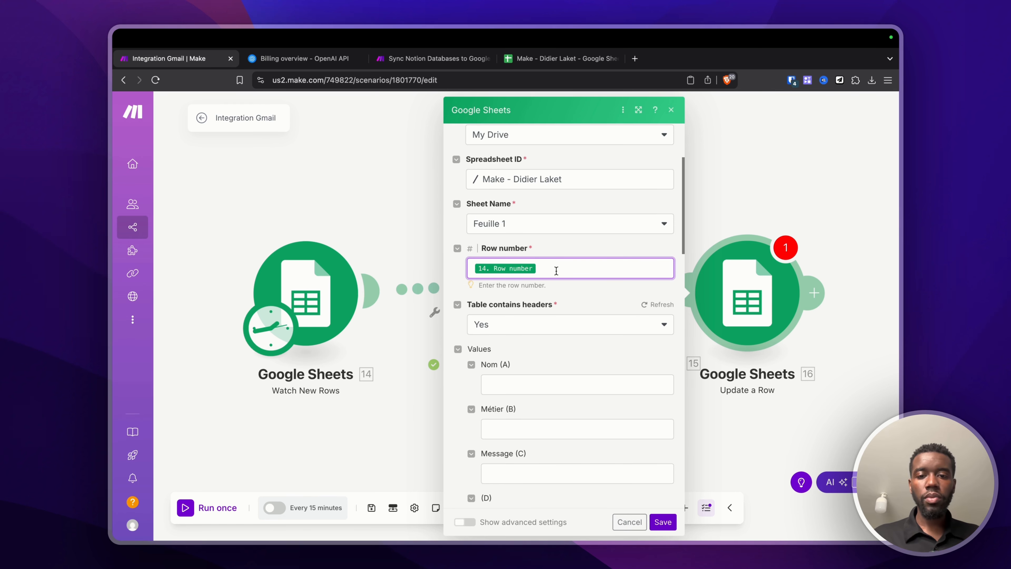
# Step: Map the OpenAI 15. Result into Message (C) and save the Update a Row settings
pyautogui.scroll(-3, 556, 271)
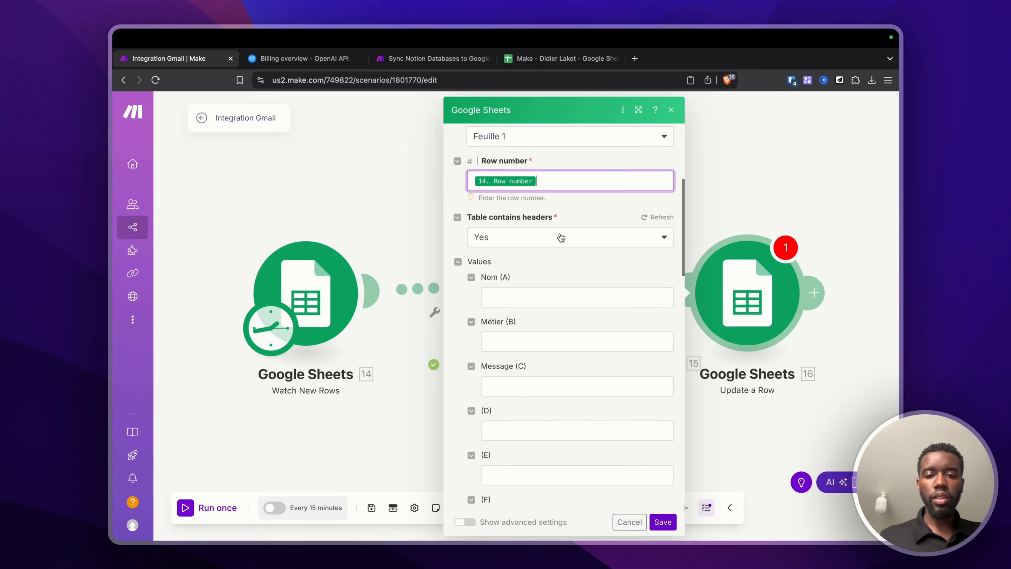
pyautogui.scroll(-3, 498, 257)
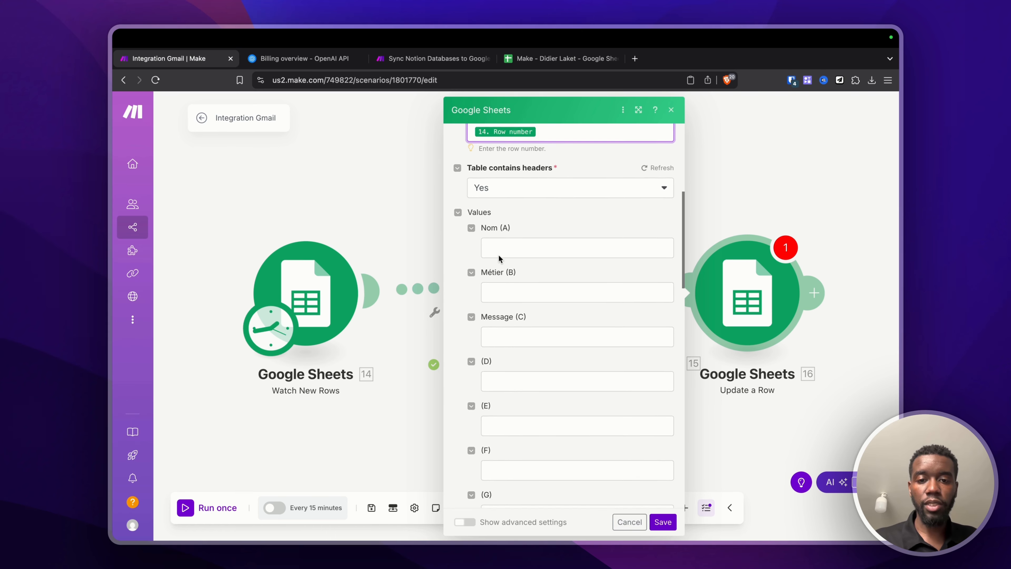
pyautogui.scroll(-10, 499, 257)
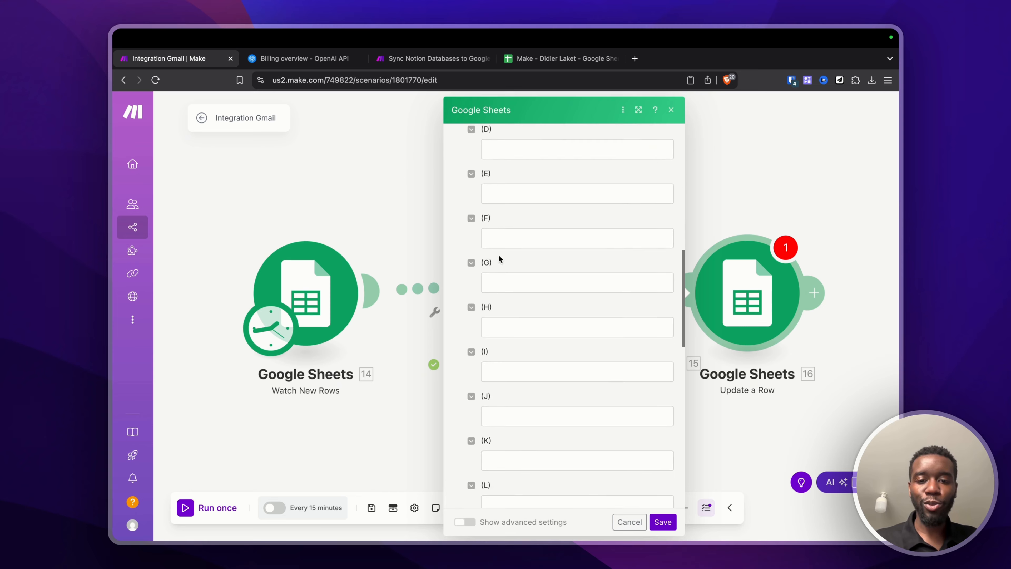
pyautogui.scroll(15, 498, 257)
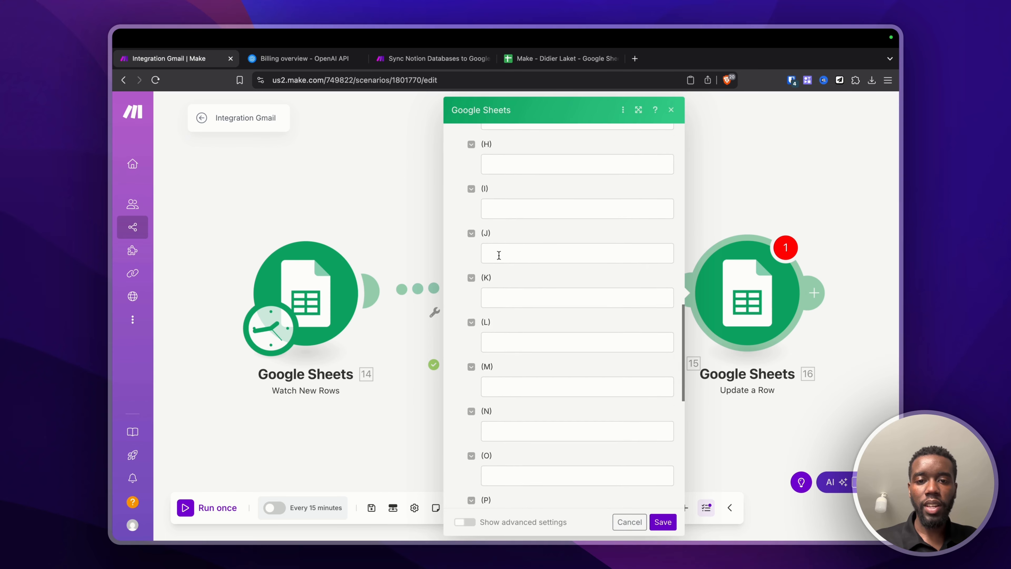
pyautogui.scroll(-6, 498, 257)
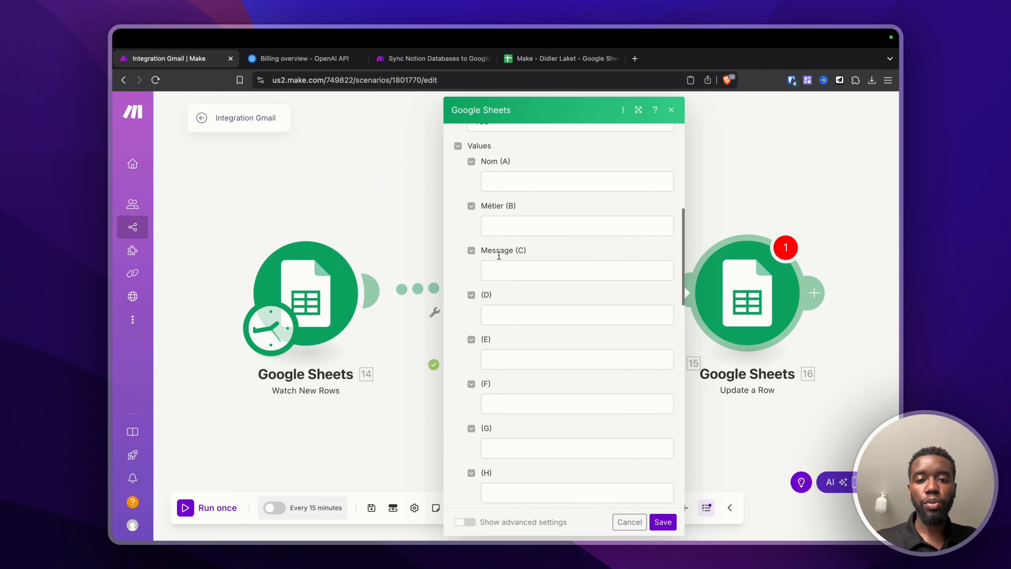
pyautogui.click(493, 257)
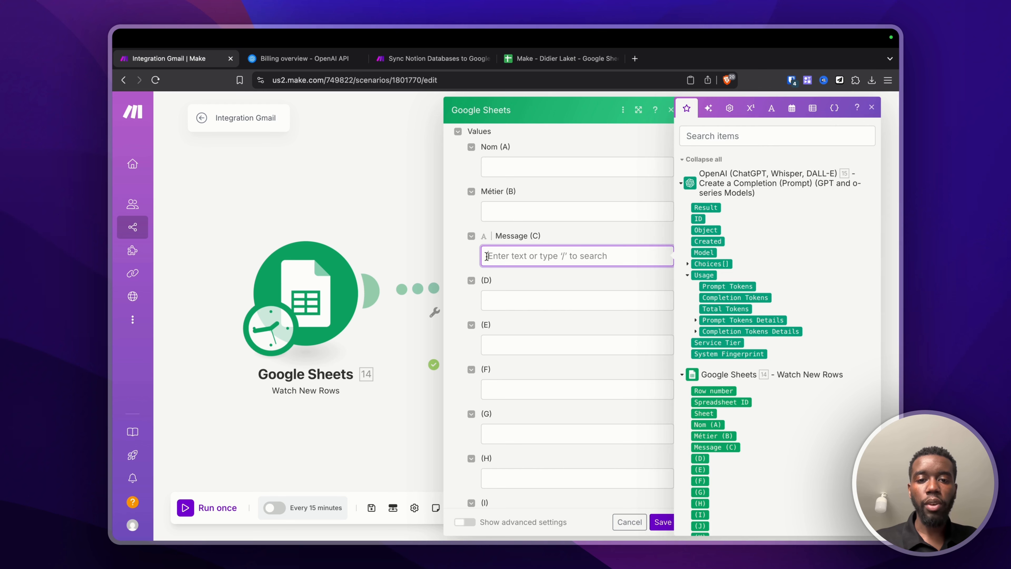
pyautogui.click(702, 208)
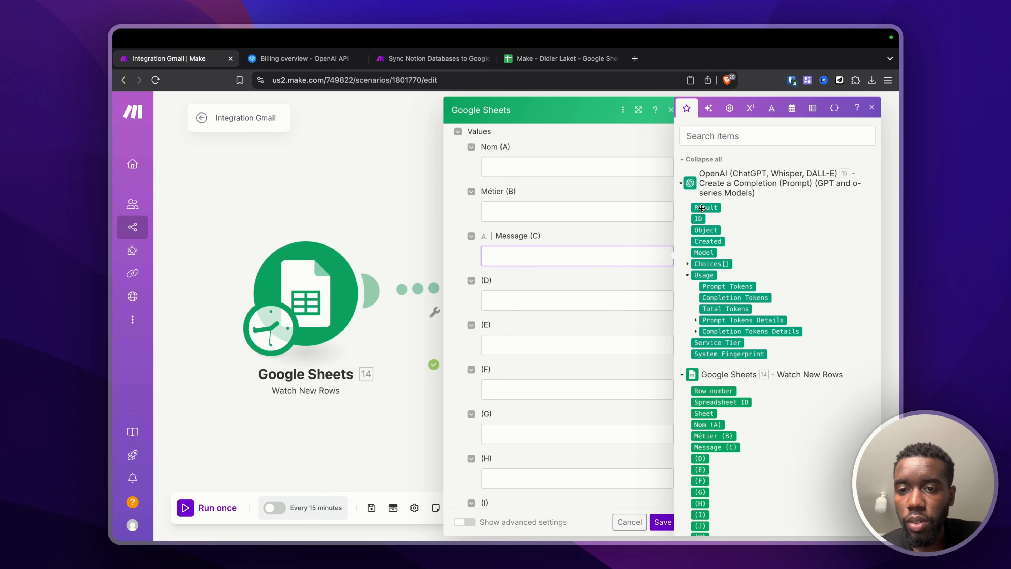
pyautogui.click(603, 280)
pyautogui.click(662, 520)
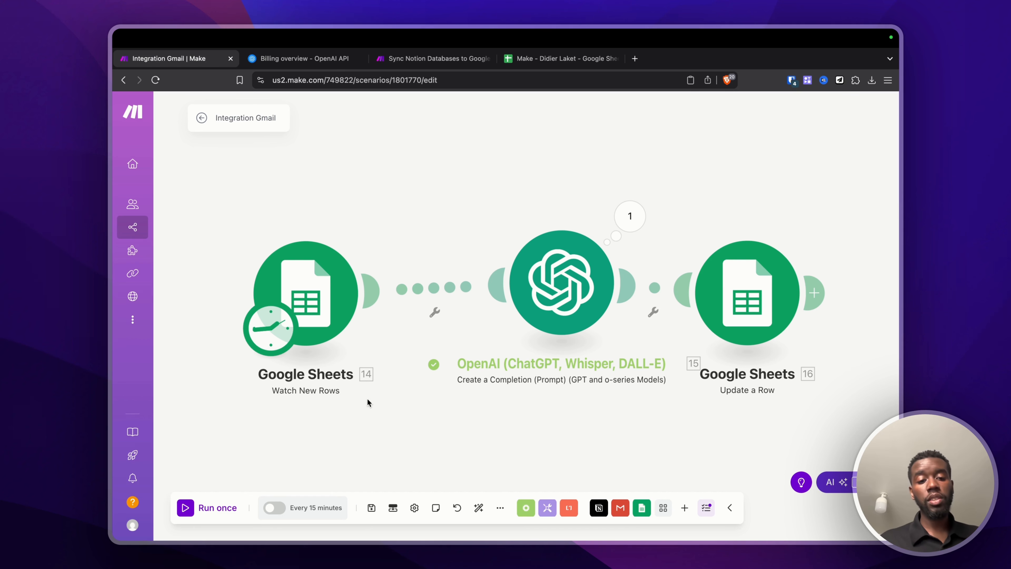
# Step: Confirm Marie's and Madeleine's Message cells C4:C5 are empty, then run the scenario once
pyautogui.click(552, 61)
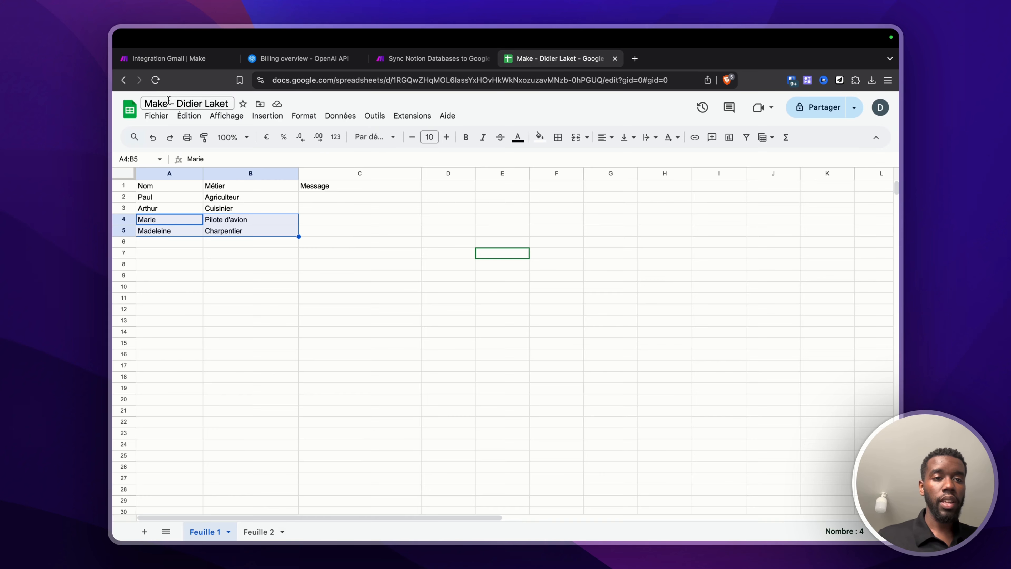
pyautogui.click(364, 222)
pyautogui.keyDown('shift'); pyautogui.click(363, 234); pyautogui.keyUp('shift')
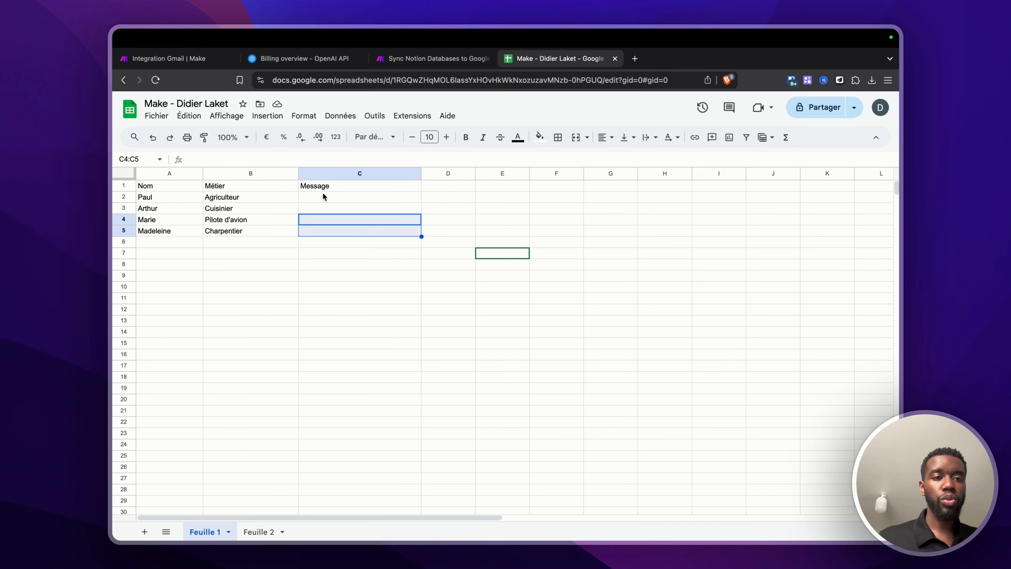
pyautogui.click(175, 58)
pyautogui.click(189, 511)
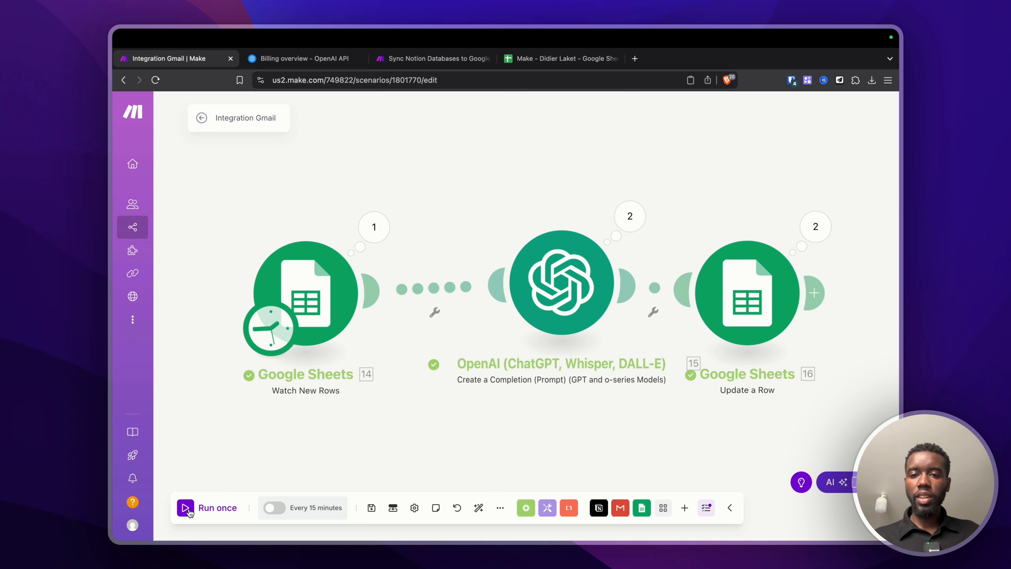
# Step: Widen column C and read Marie's generated welcome message in C4
pyautogui.click(561, 58)
pyautogui.click(330, 369)
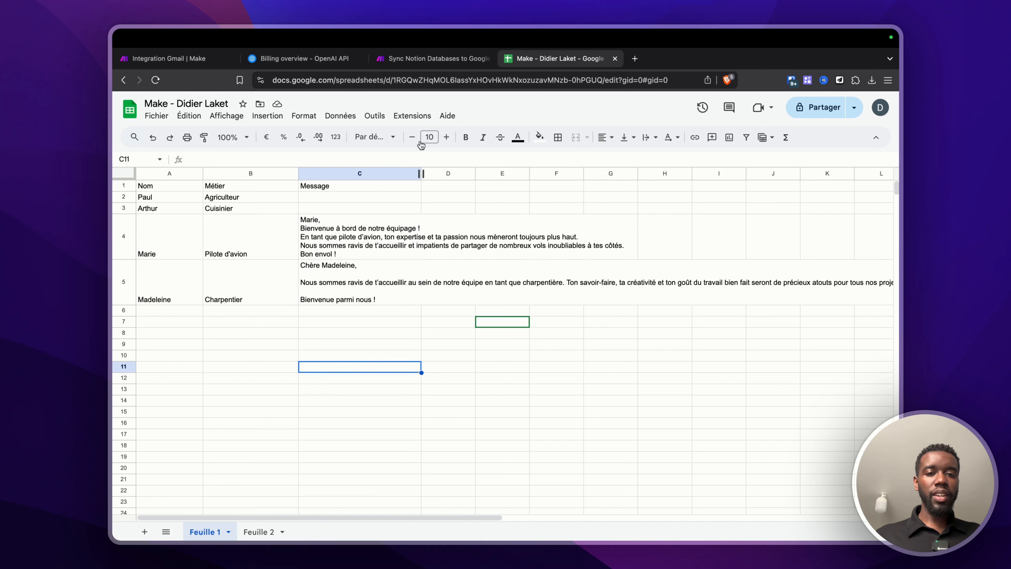
pyautogui.moveTo(421, 174); pyautogui.dragTo(667, 190)
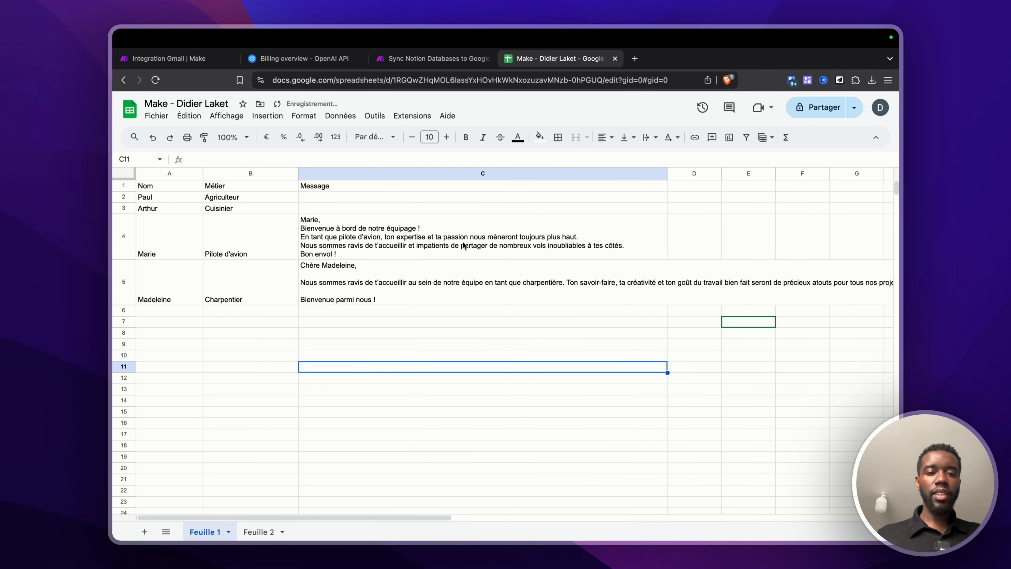
pyautogui.doubleClick(313, 219)
pyautogui.tripleClick(314, 219)
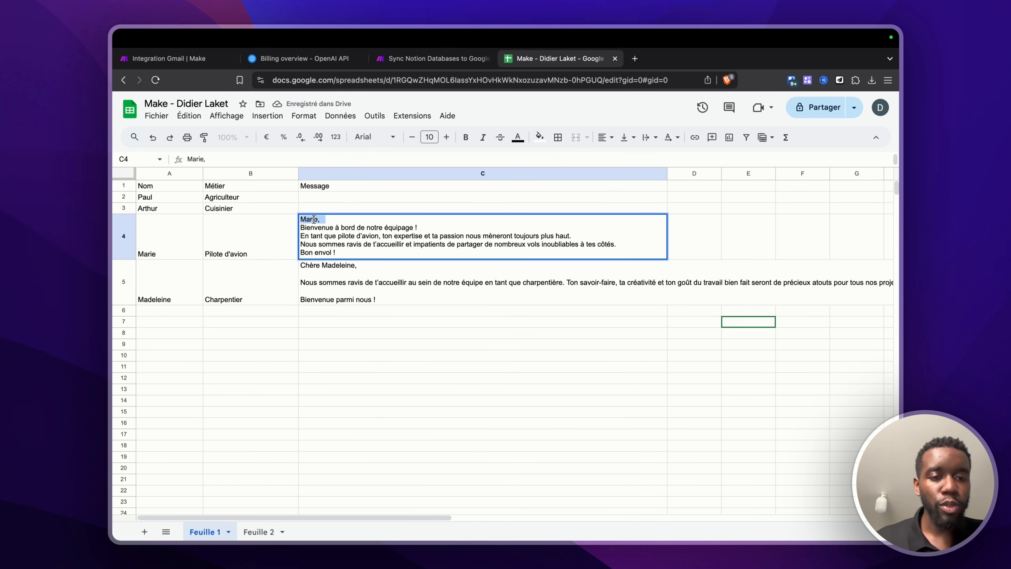
pyautogui.moveTo(322, 236); pyautogui.dragTo(392, 228)
# Step: Read Madeleine's generated welcome message in C5, noting its job mention
pyautogui.click(325, 269)
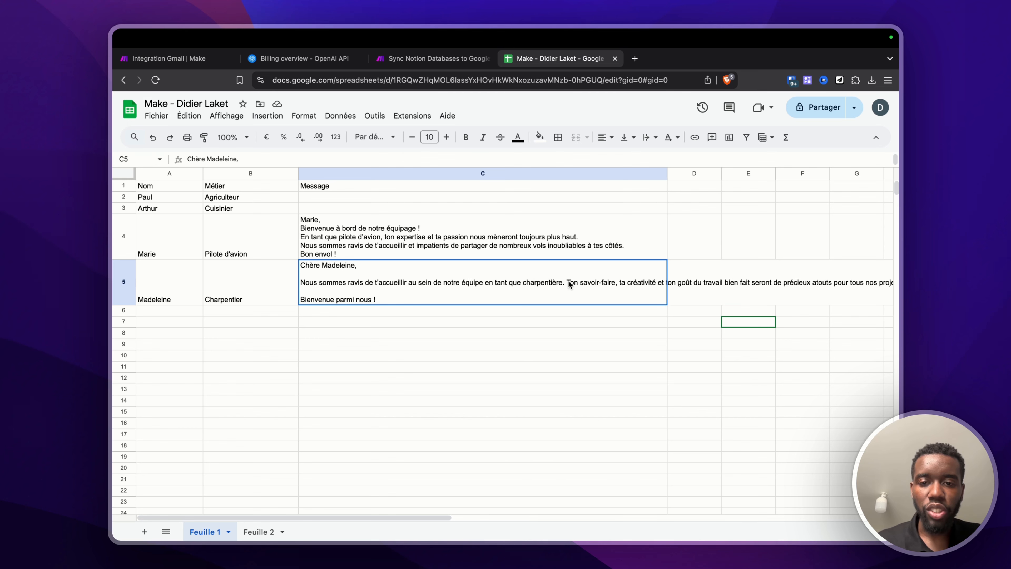
pyautogui.doubleClick(500, 282)
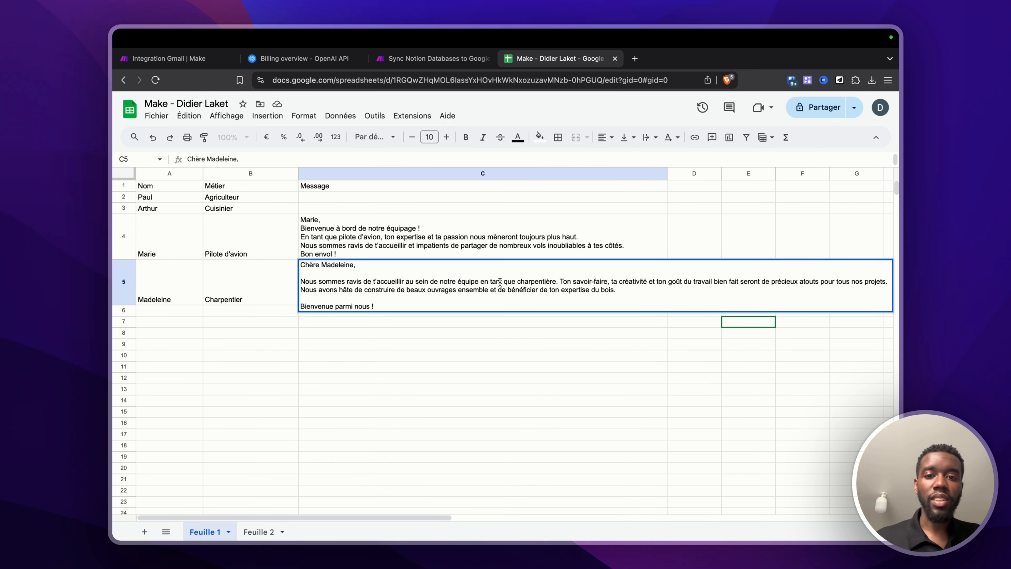
pyautogui.moveTo(545, 282); pyautogui.dragTo(465, 281)
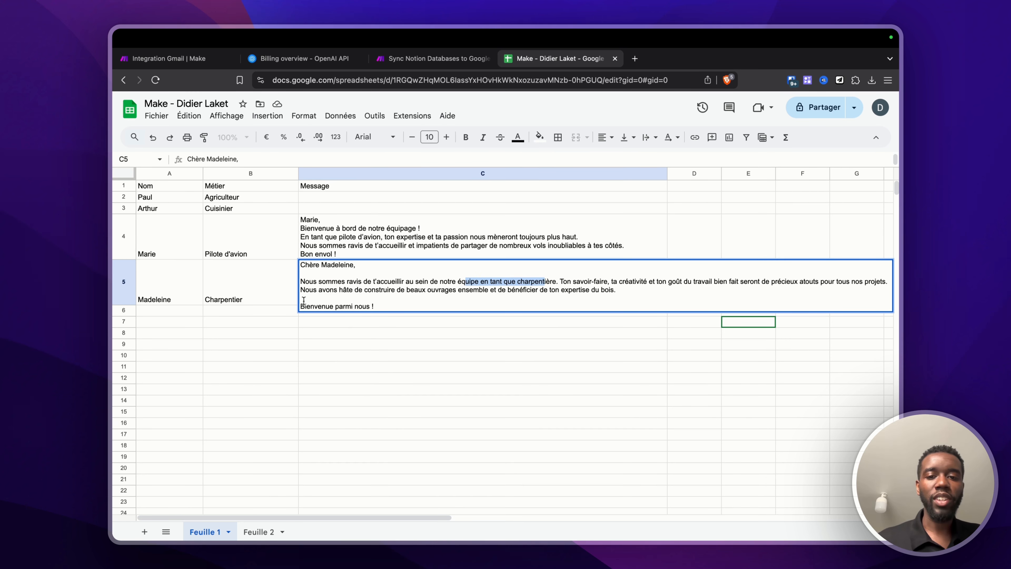
pyautogui.click(239, 356)
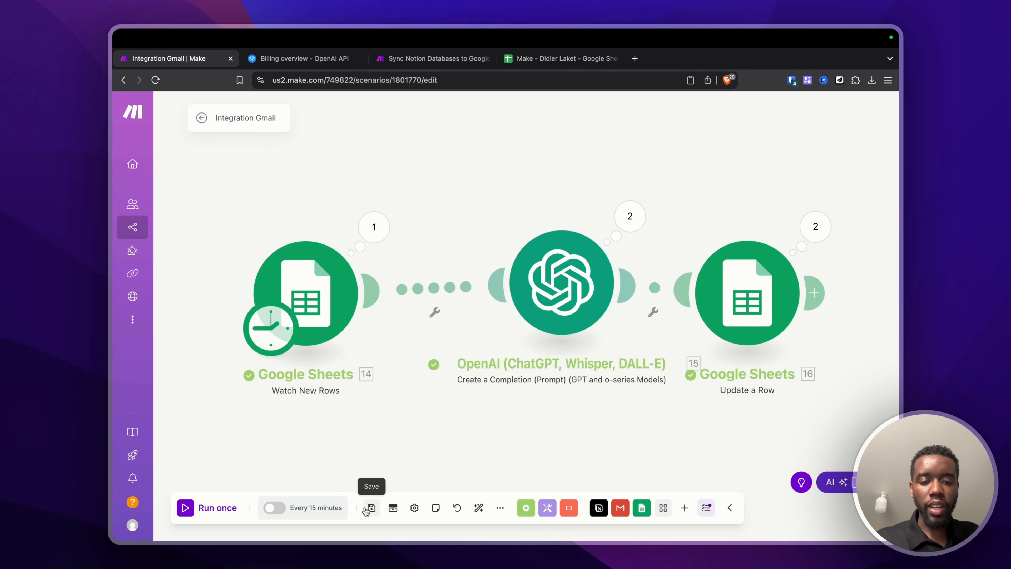
# Step: Save the scenario and inspect the OpenAI Text Content prompt combining Nom and Métier
pyautogui.click(371, 508)
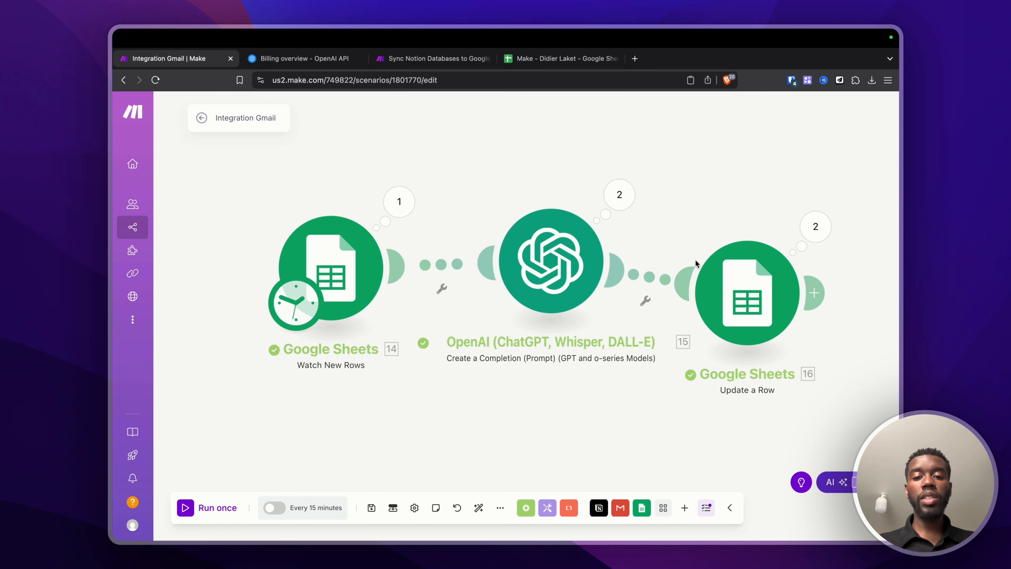
pyautogui.click(503, 262)
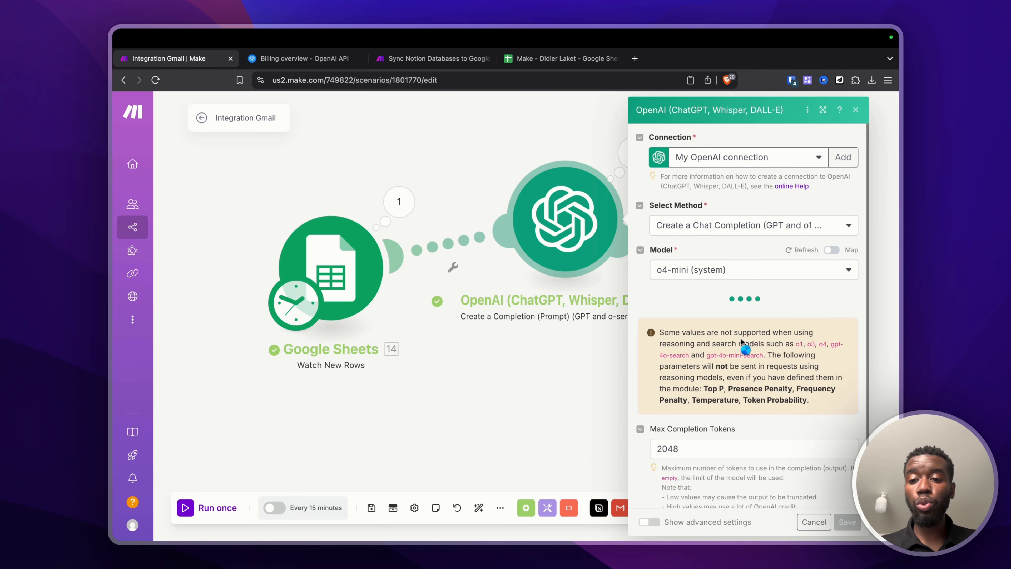
pyautogui.scroll(-3, 741, 340)
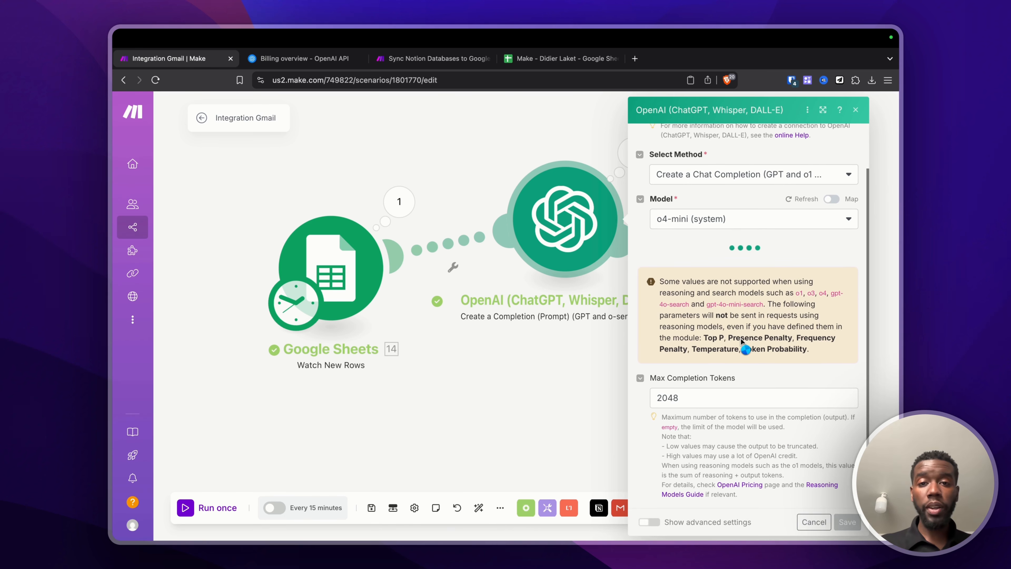
pyautogui.scroll(-10, 741, 341)
pyautogui.scroll(4, 741, 338)
pyautogui.scroll(2, 741, 338)
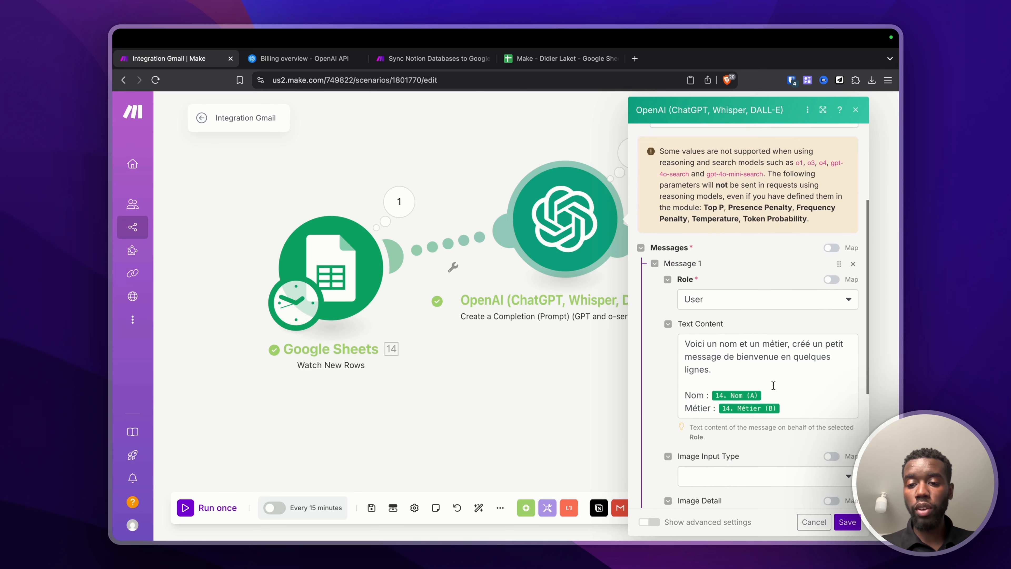
pyautogui.click(769, 394)
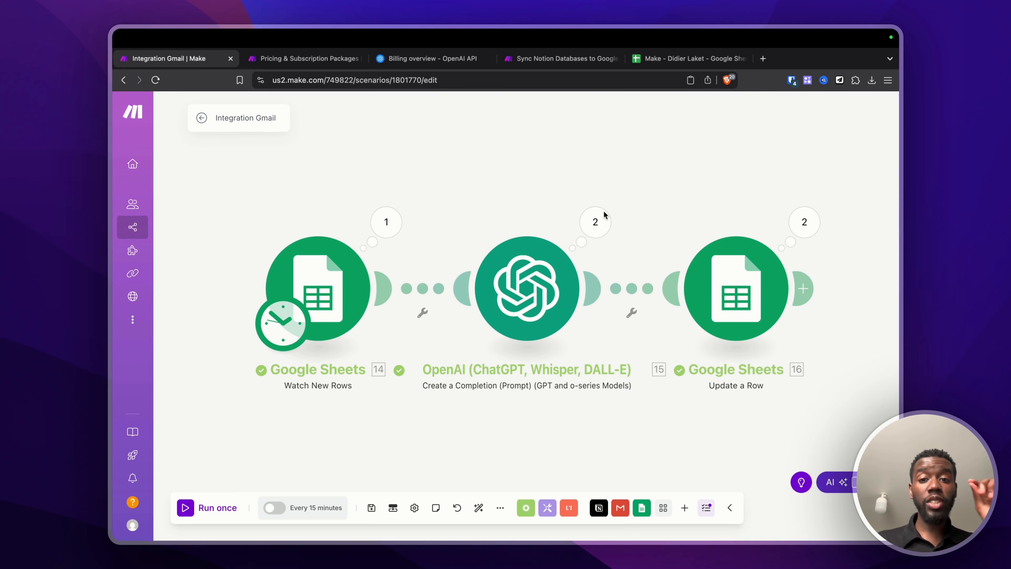
# Step: Compare Free (1,000) and Core (10,000) Ops/month pricing, then move Watch New Rows higher
pyautogui.click(325, 58)
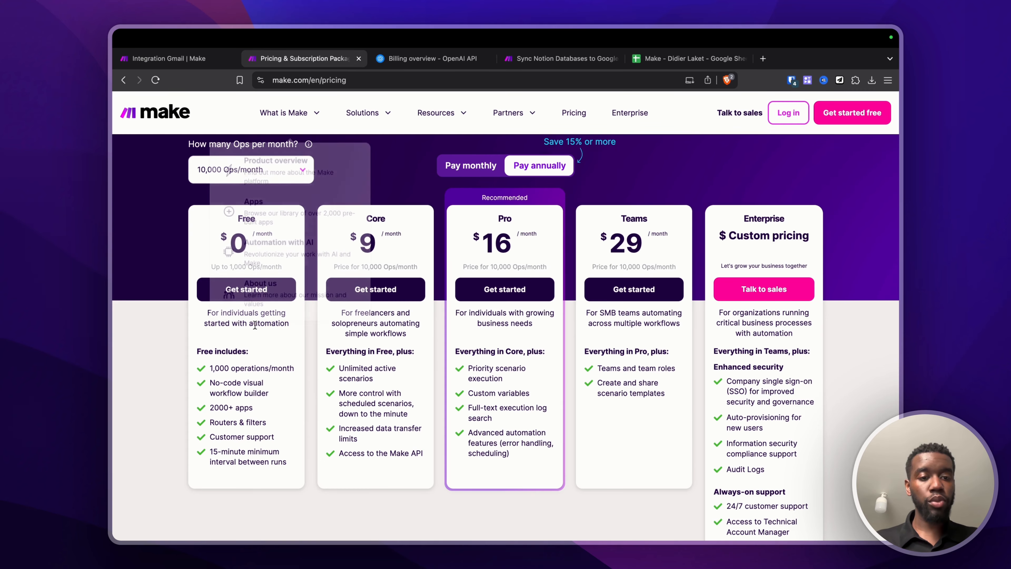
pyautogui.moveTo(227, 265); pyautogui.dragTo(262, 266)
pyautogui.moveTo(370, 328); pyautogui.dragTo(390, 432)
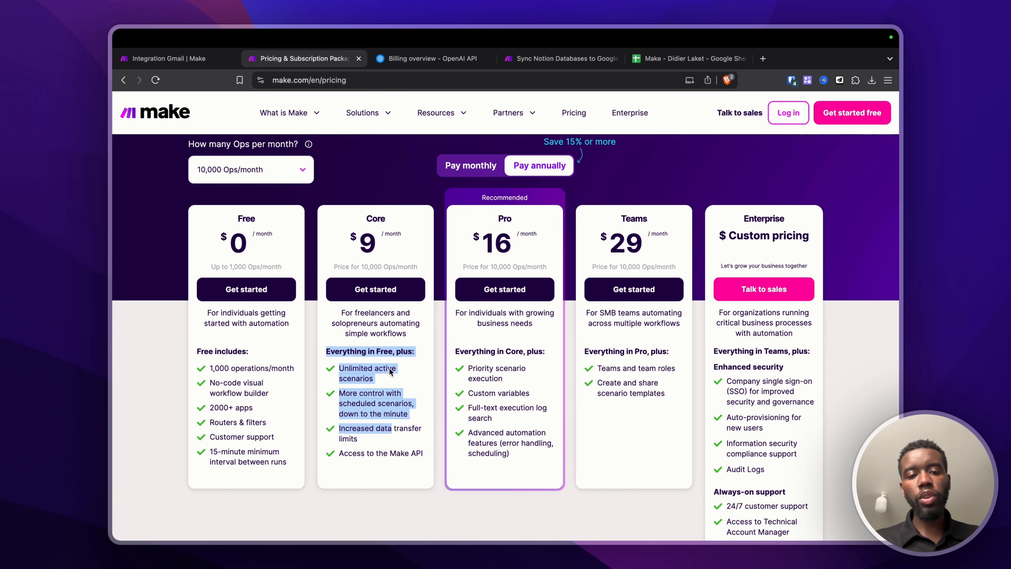
pyautogui.moveTo(361, 266); pyautogui.dragTo(404, 266)
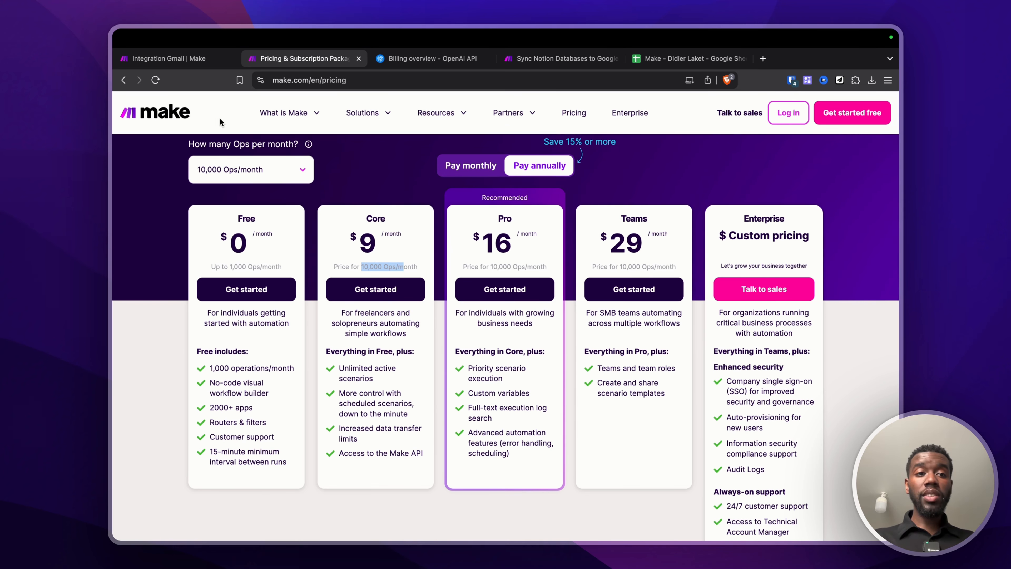
pyautogui.click(196, 60)
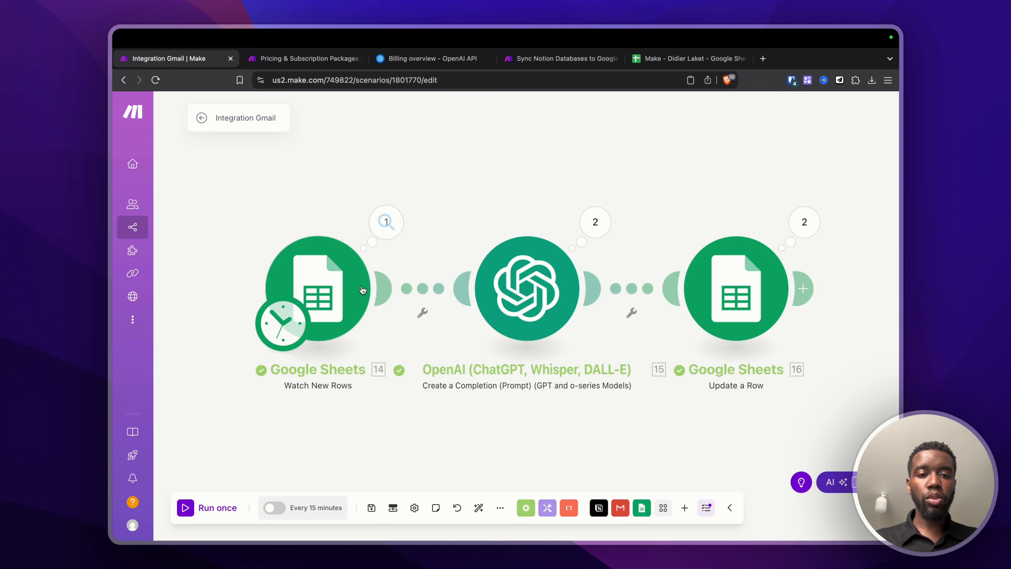
pyautogui.moveTo(335, 299); pyautogui.dragTo(334, 262)
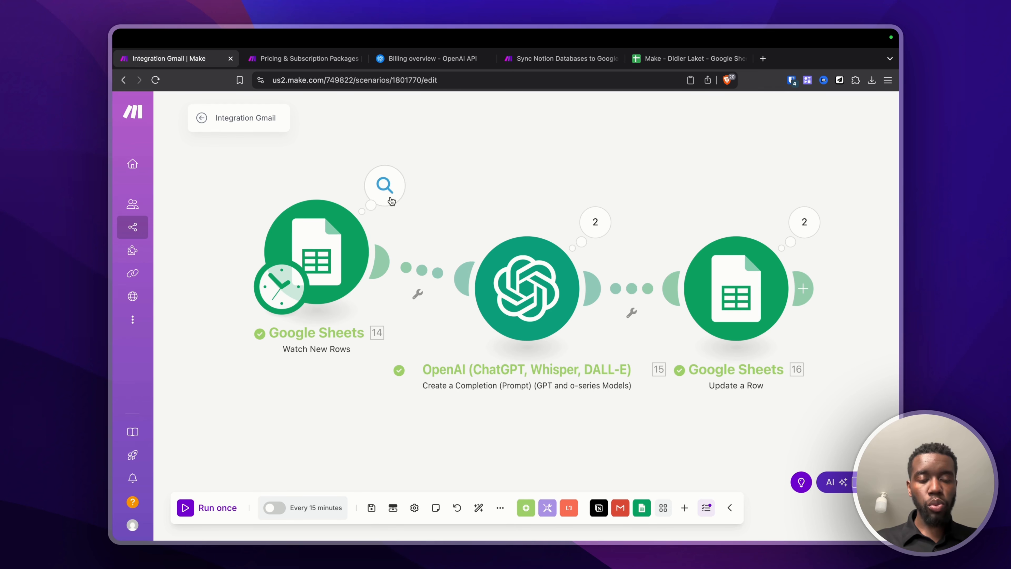
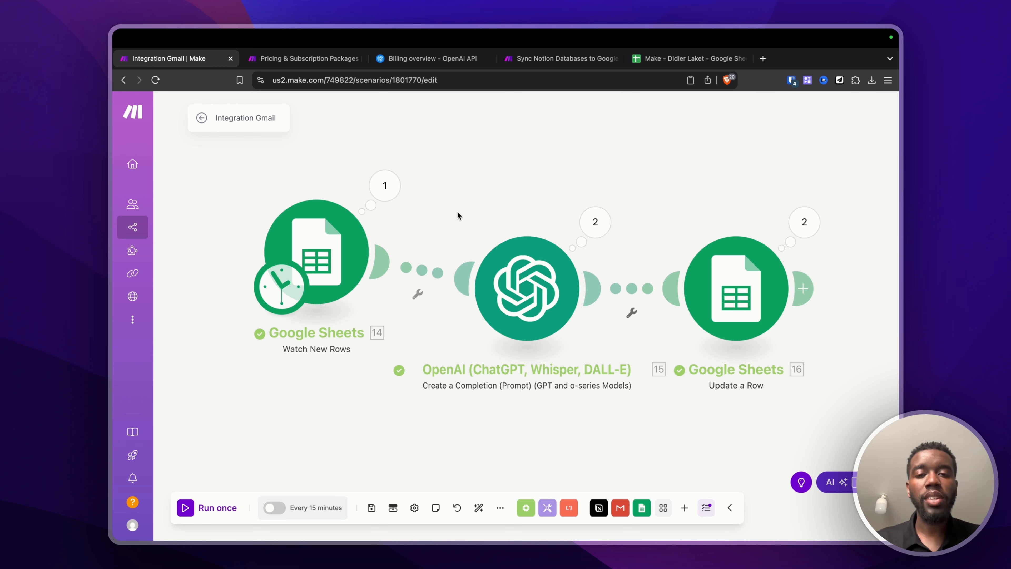
# Step: Inspect the Google Sheets trigger's output bundles from the run
pyautogui.click(384, 185)
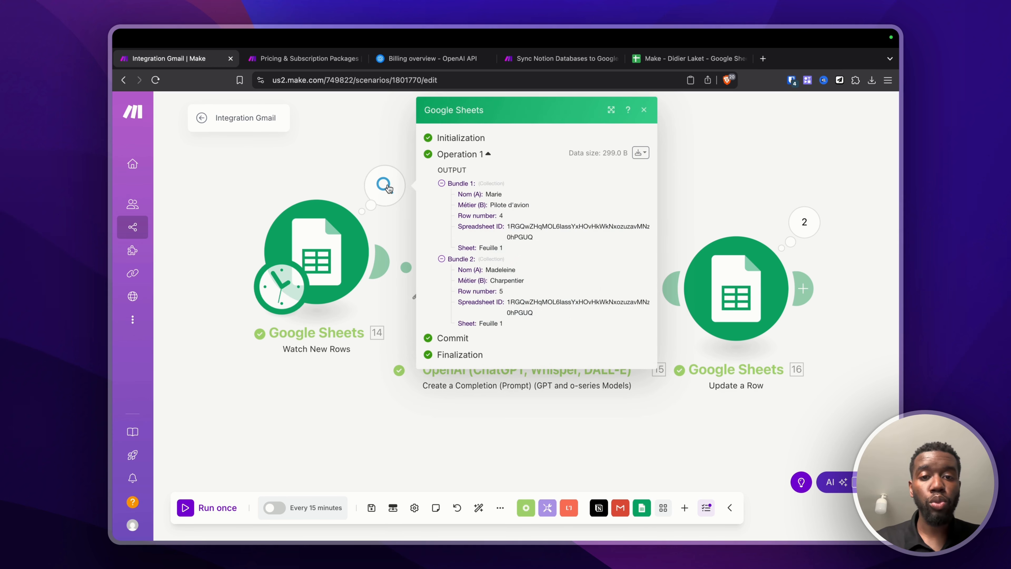
pyautogui.click(442, 184)
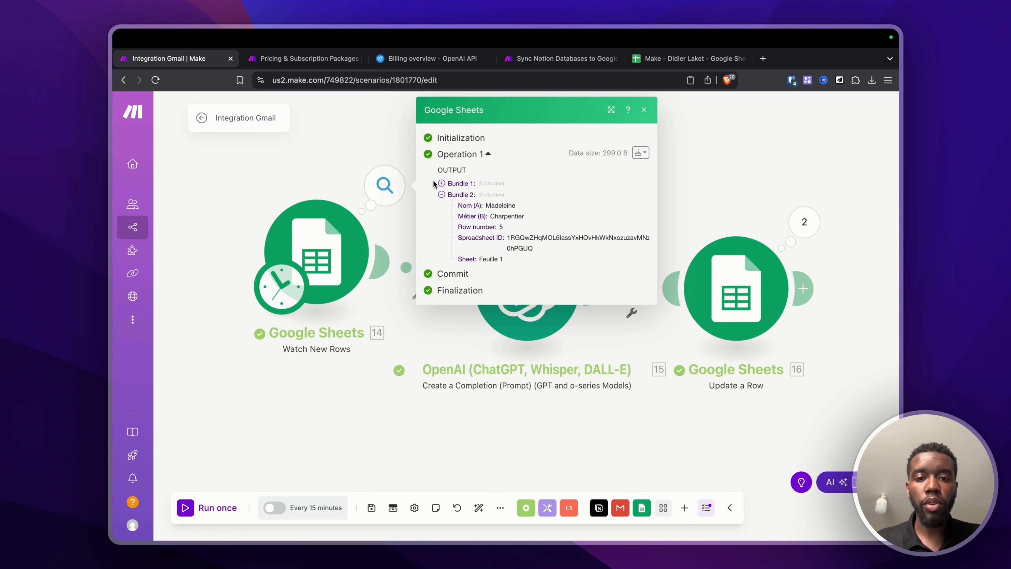
pyautogui.click(435, 182)
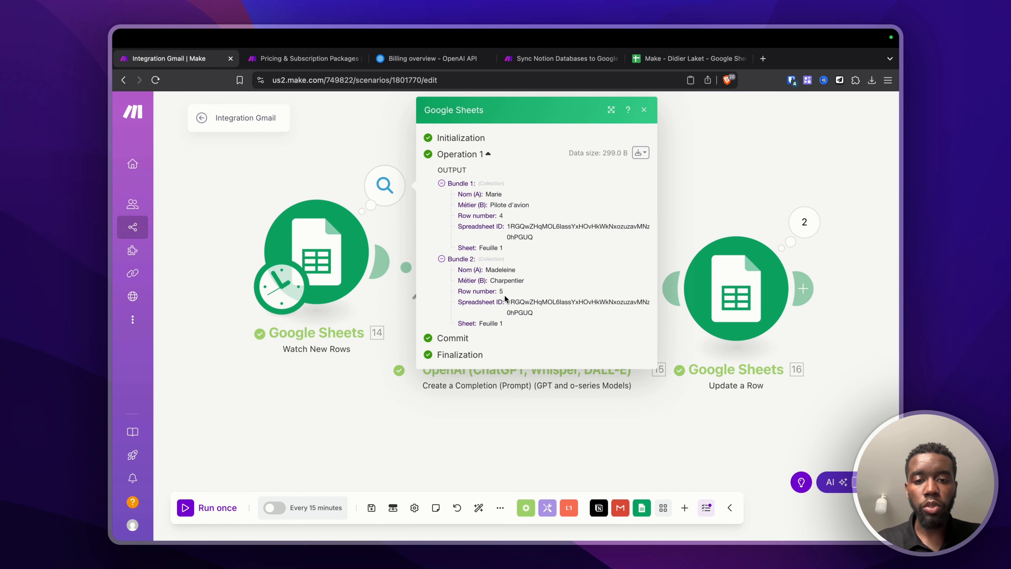
pyautogui.click(328, 137)
# Step: Inspect the first OpenAI operation's prompt message showing the row's name and job
pyautogui.click(593, 220)
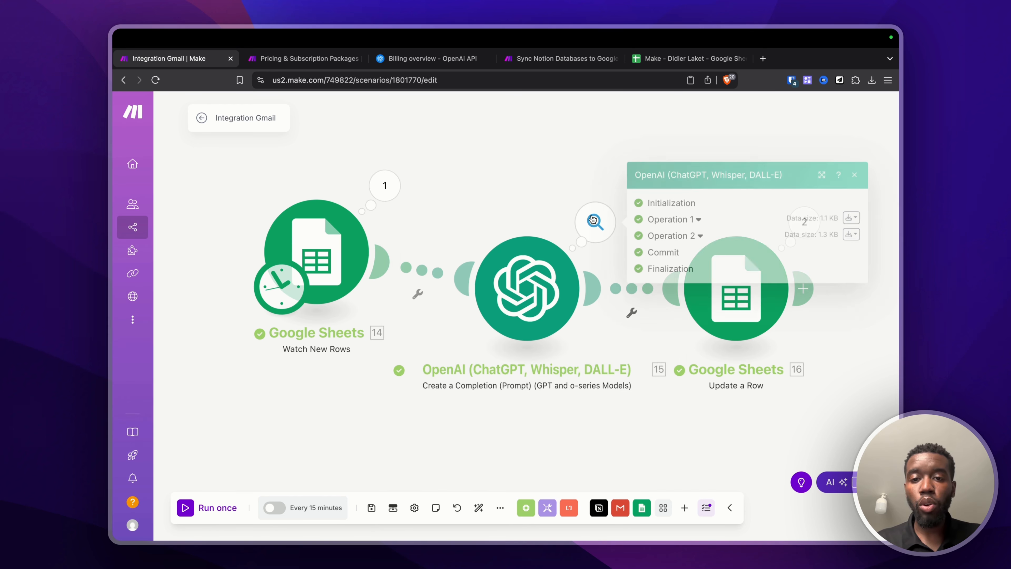
pyautogui.click(676, 219)
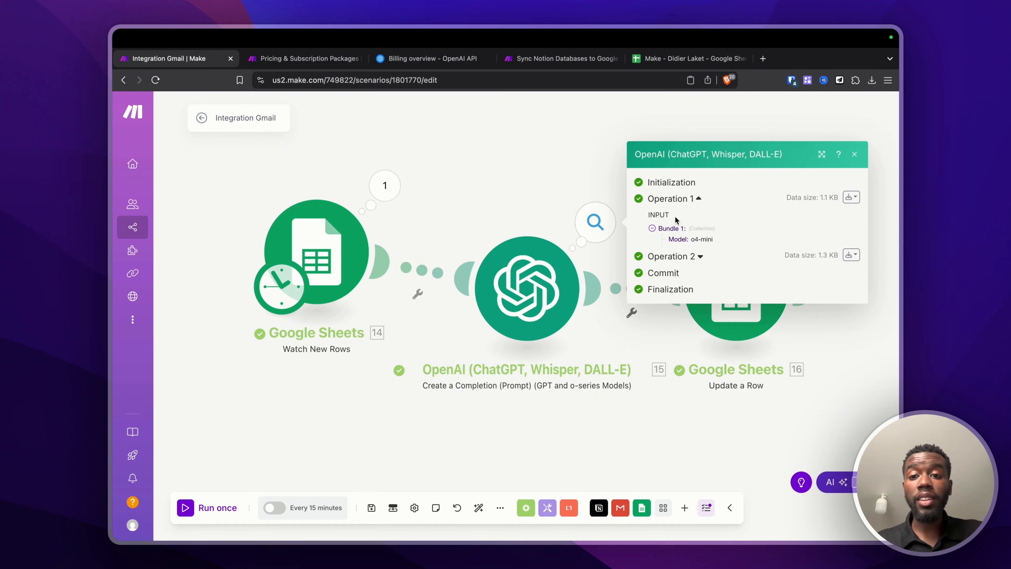
pyautogui.click(676, 219)
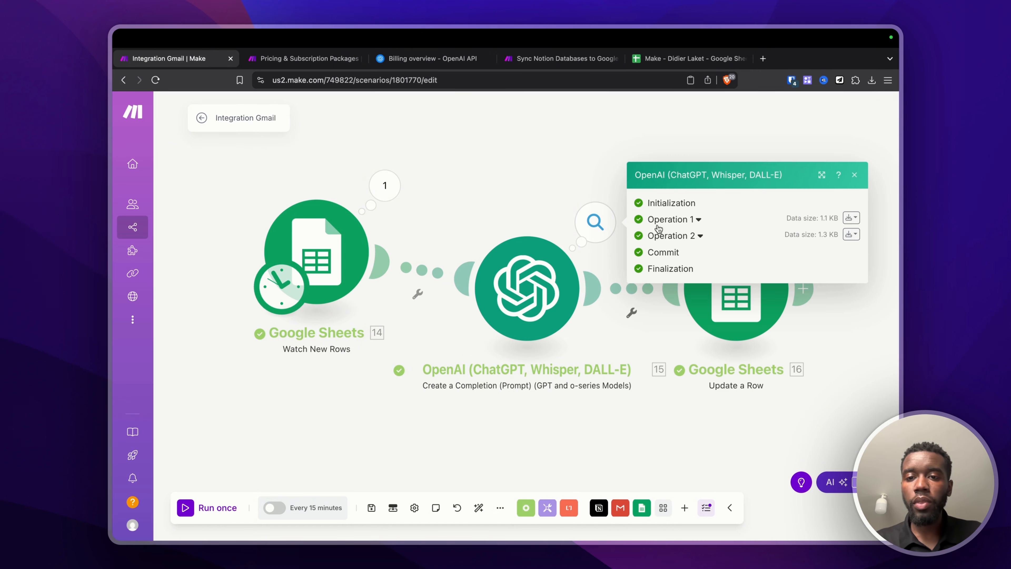
pyautogui.click(676, 219)
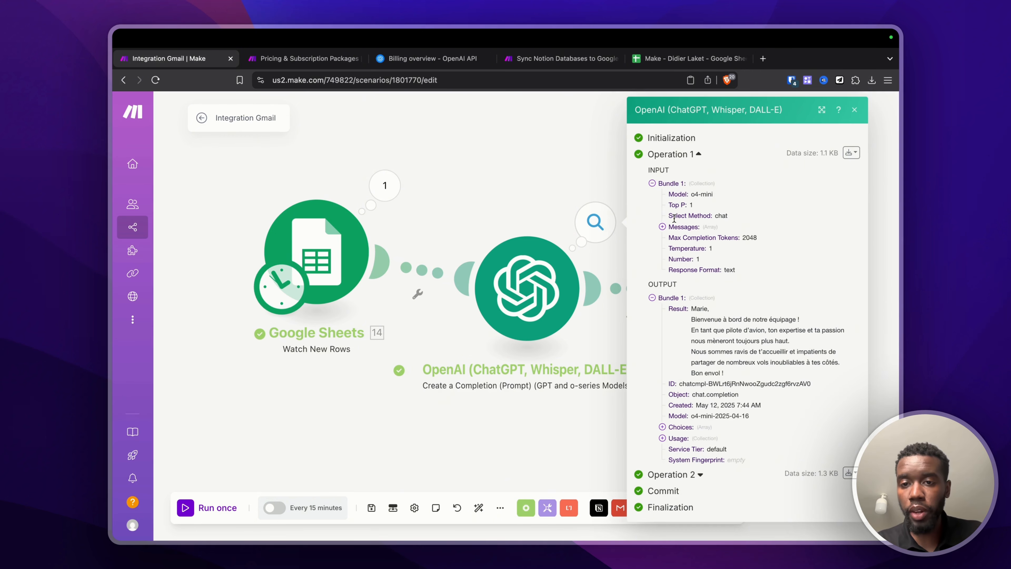
pyautogui.click(662, 227)
pyautogui.click(672, 237)
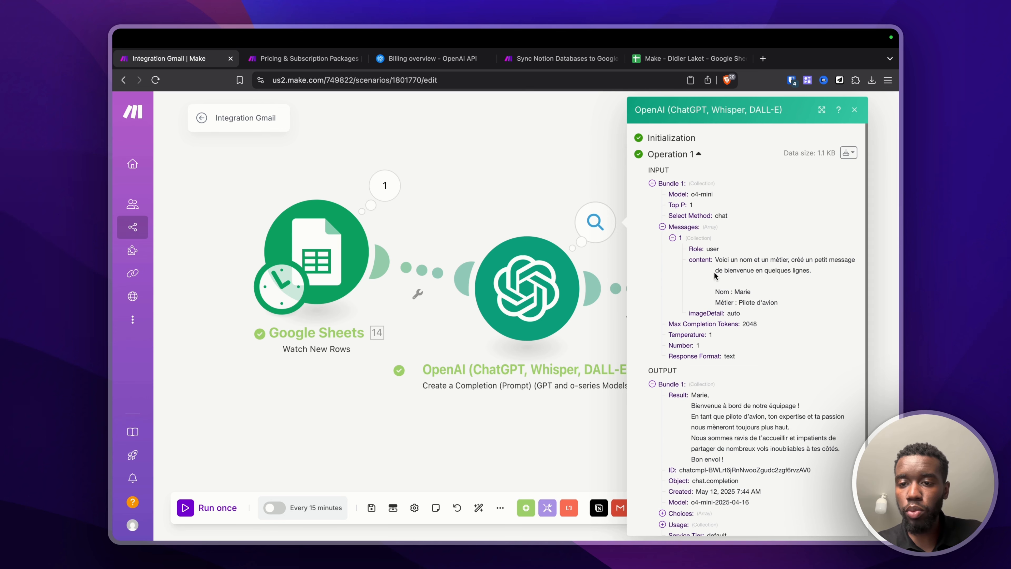
pyautogui.moveTo(734, 292); pyautogui.dragTo(778, 304)
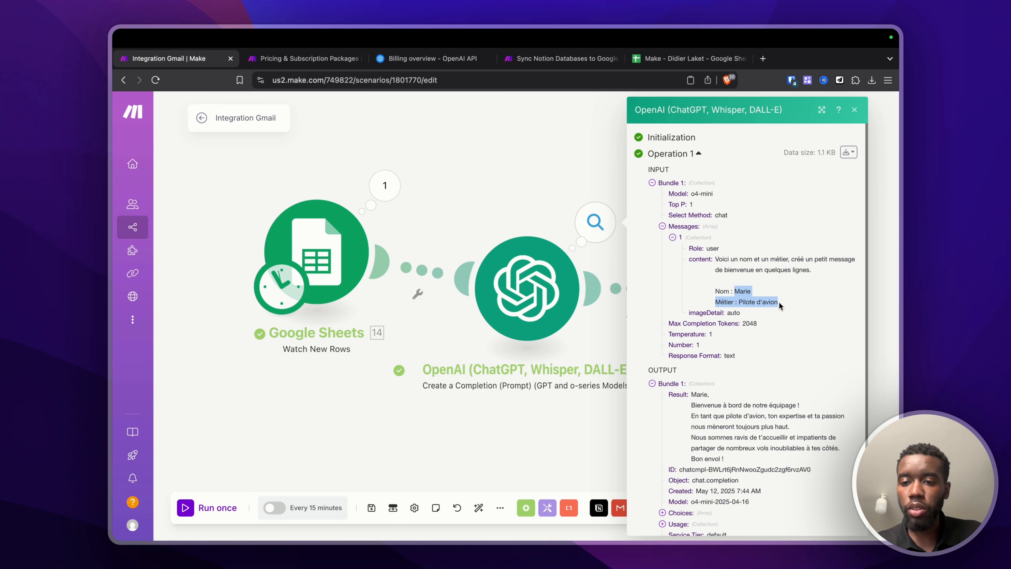
pyautogui.scroll(-3, 683, 318)
pyautogui.moveTo(670, 322); pyautogui.dragTo(758, 378)
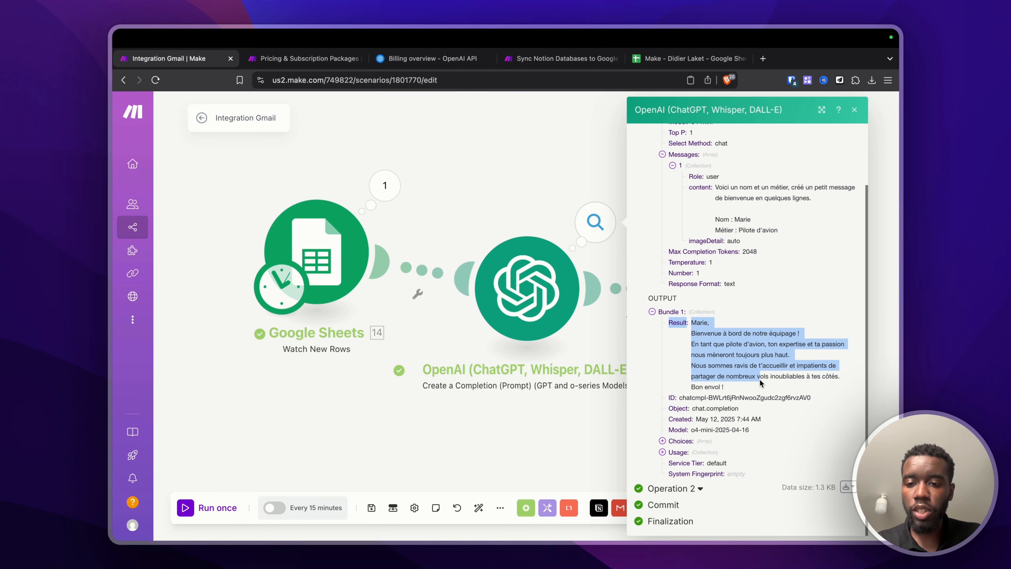
# Step: Check the second OpenAI operation's prompt with the second row's name and job
pyautogui.click(690, 493)
pyautogui.scroll(-5, 701, 398)
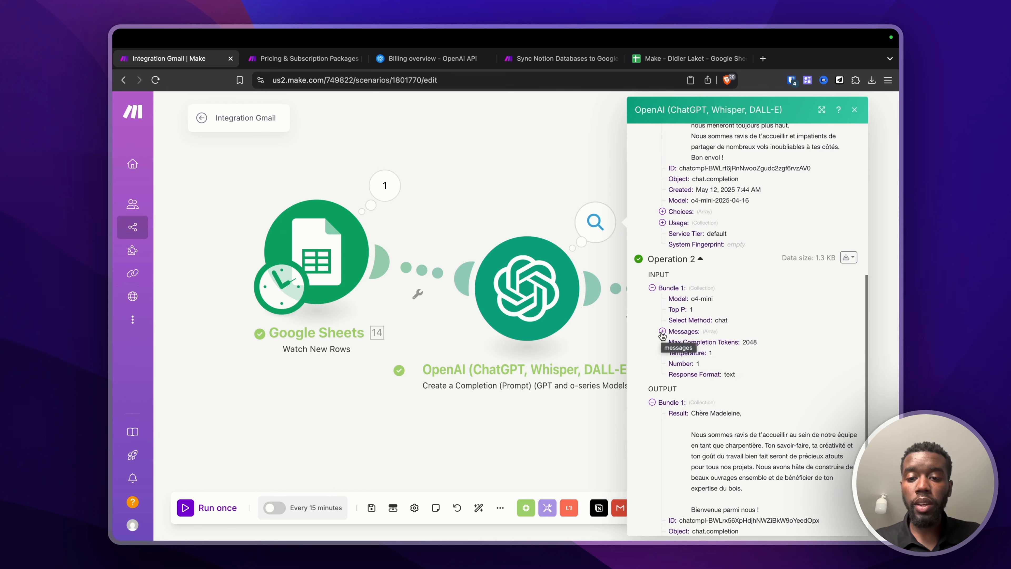
pyautogui.click(662, 331)
pyautogui.click(673, 343)
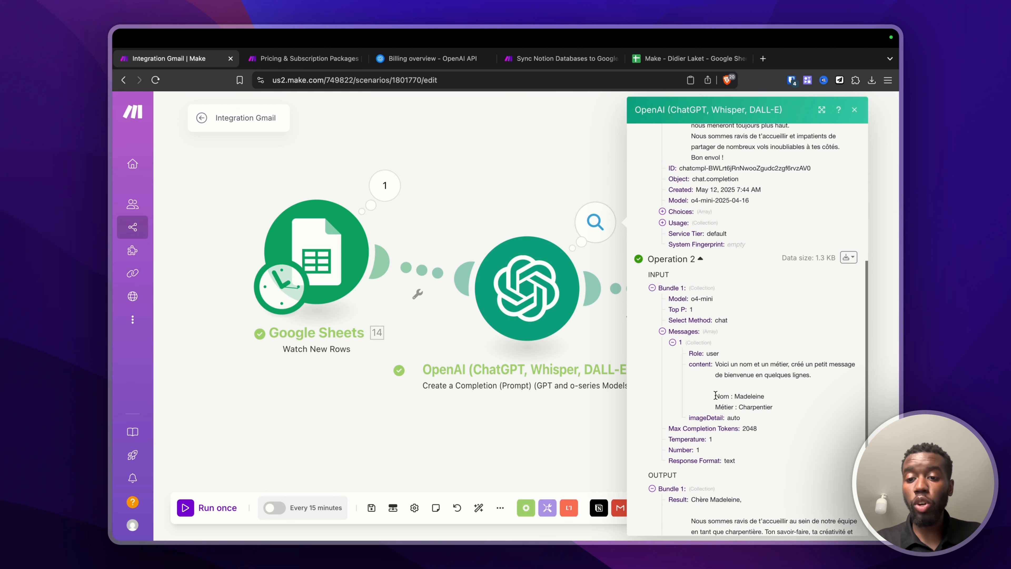
pyautogui.moveTo(716, 395); pyautogui.dragTo(786, 414)
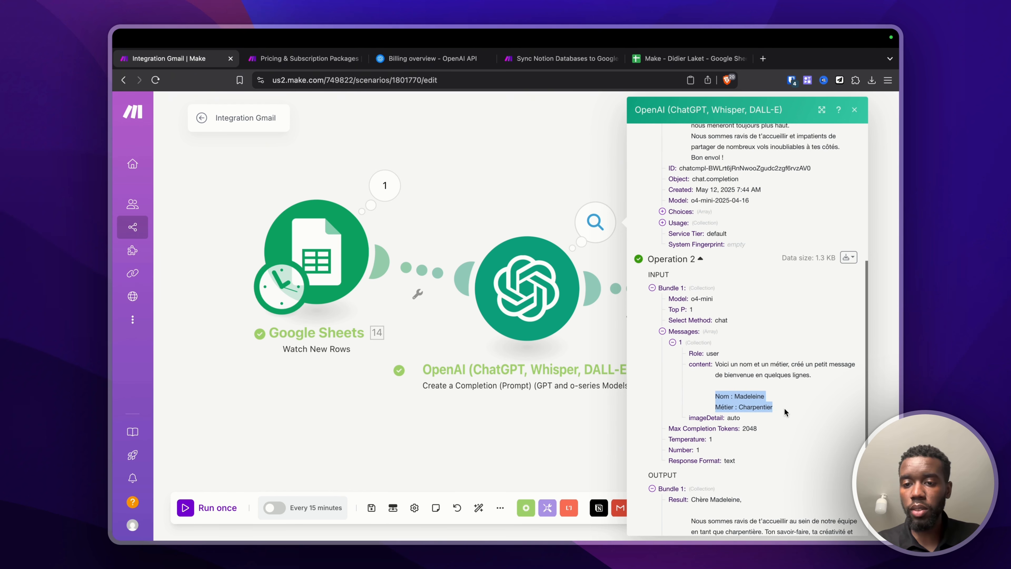
pyautogui.press('Escape')
# Step: Review the Update a Row operation's input and output, then go to the spreadsheet
pyautogui.click(801, 232)
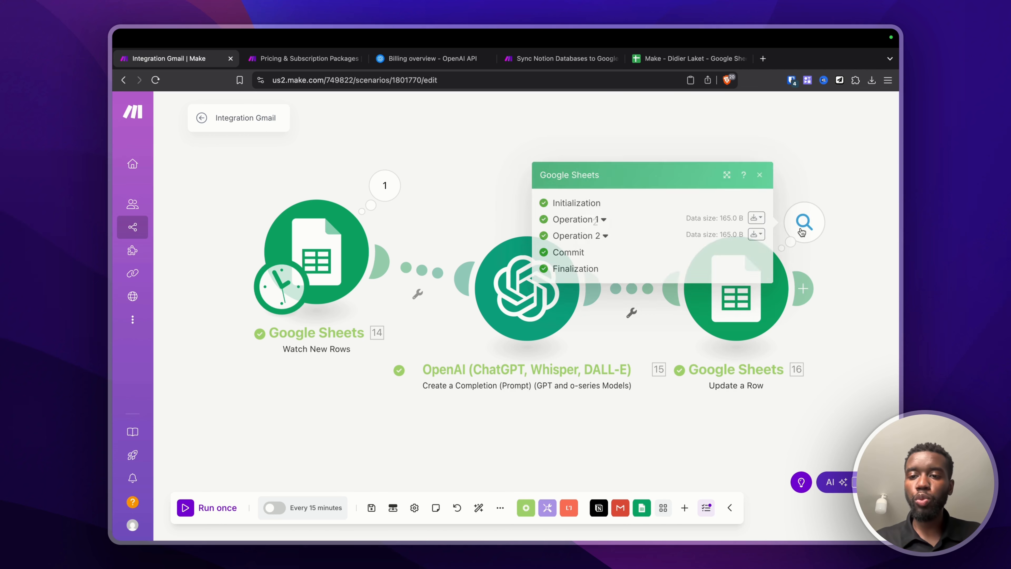
pyautogui.click(609, 217)
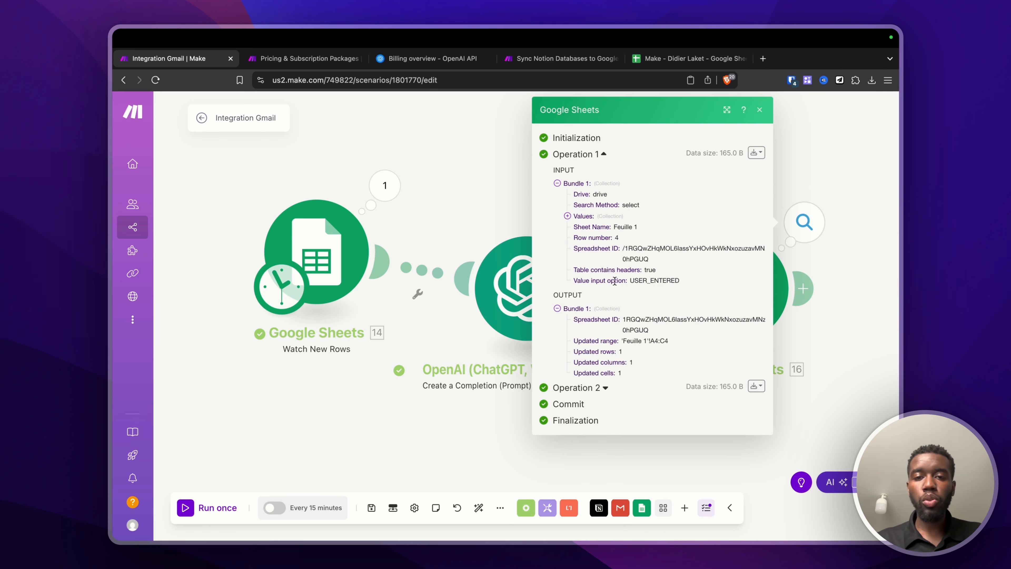
pyautogui.click(661, 58)
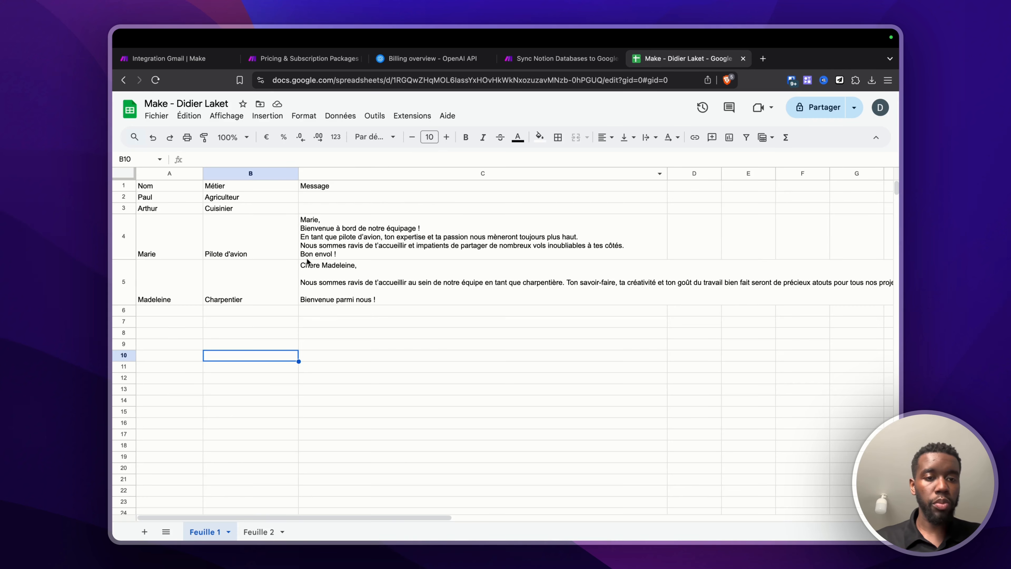
# Step: Read the welcome messages in C4 and C5, then return to the Make scenario
pyautogui.click(316, 218)
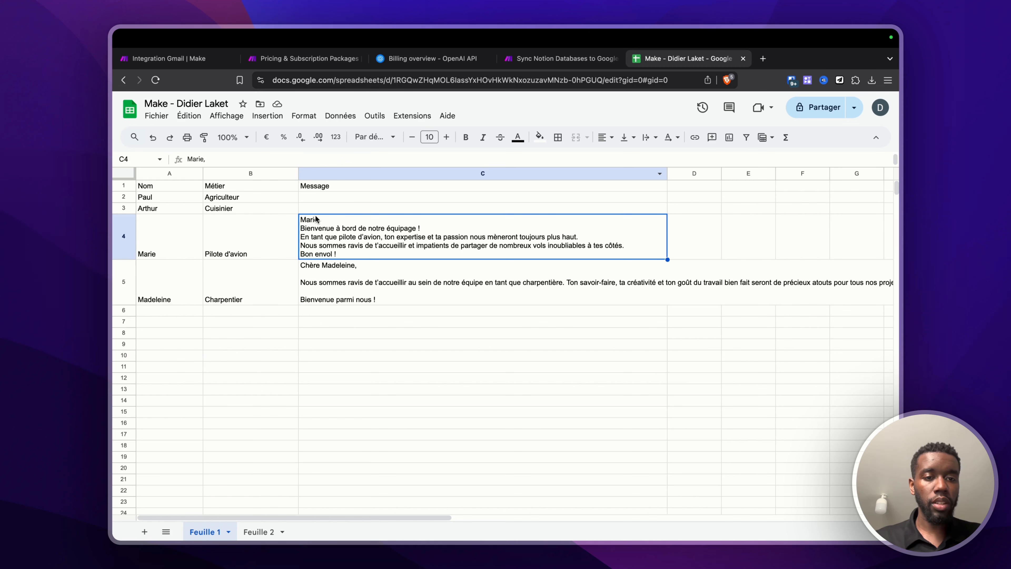
pyautogui.click(321, 285)
pyautogui.press('super+1')
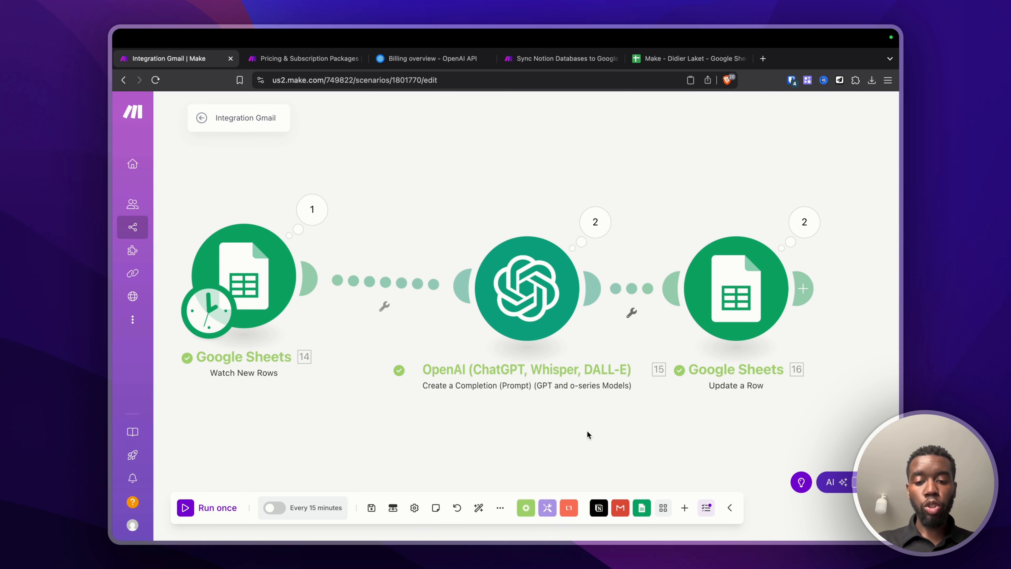
# Step: Browse the Flow Control, Tools and Text parser module lists
pyautogui.click(526, 513)
pyautogui.click(550, 509)
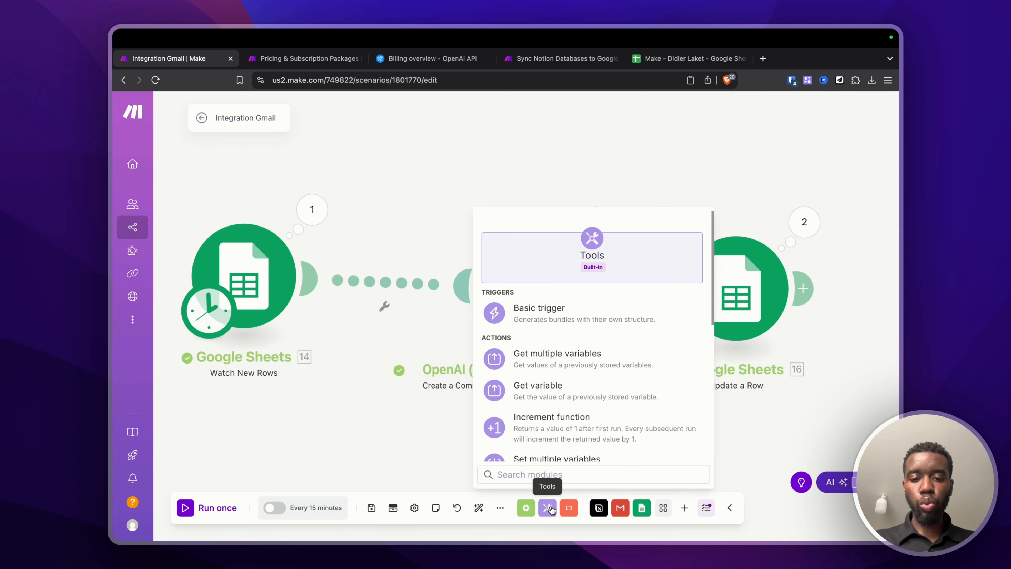
pyautogui.click(568, 508)
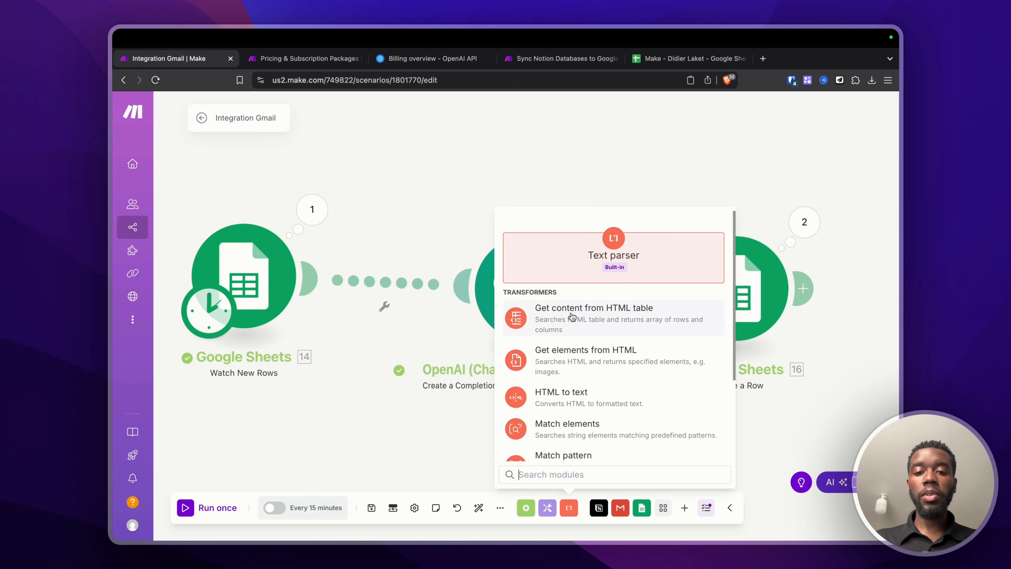
pyautogui.scroll(-3, 570, 325)
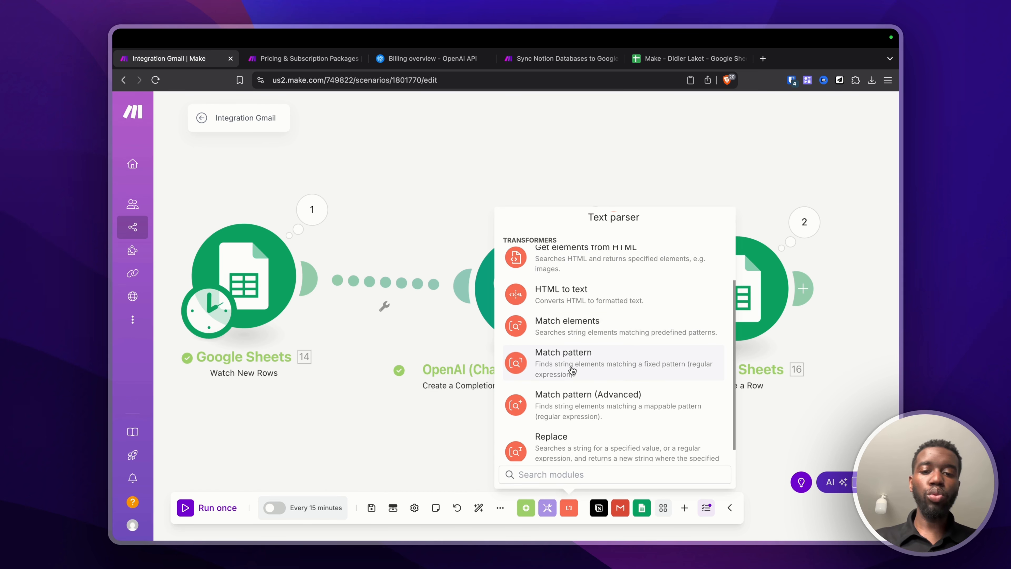
pyautogui.scroll(-1, 571, 371)
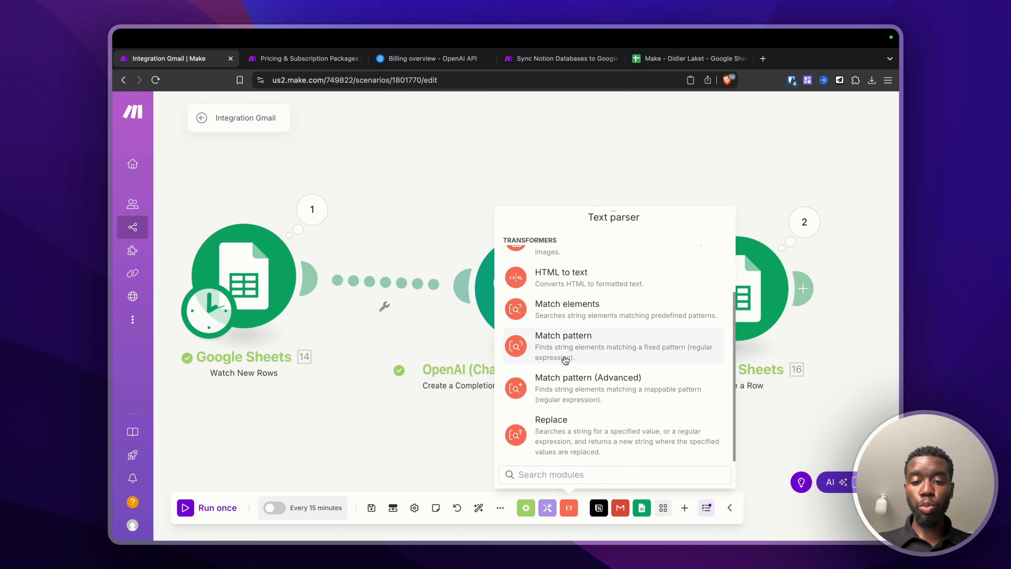
pyautogui.scroll(5, 579, 383)
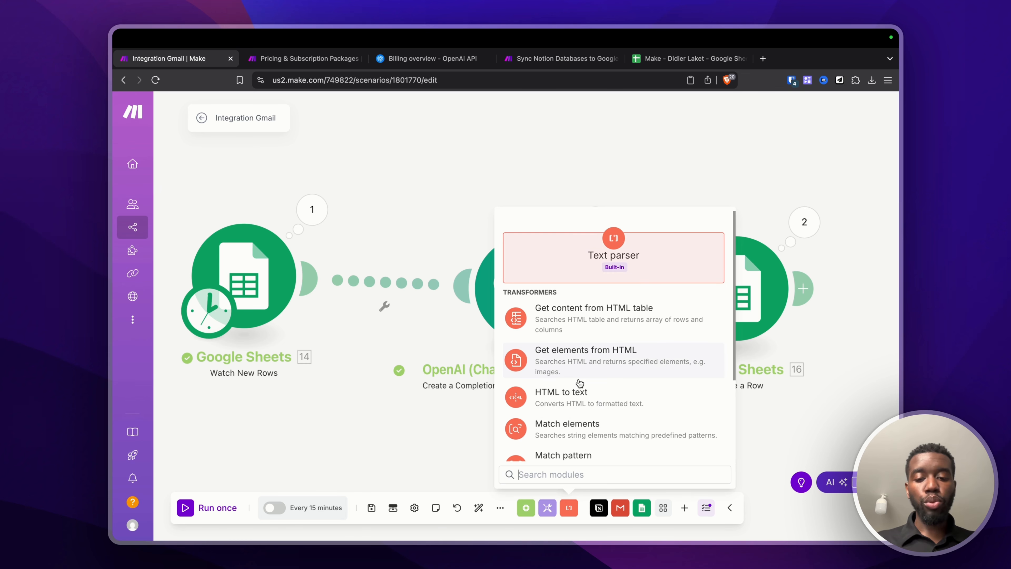
pyautogui.scroll(-3, 580, 383)
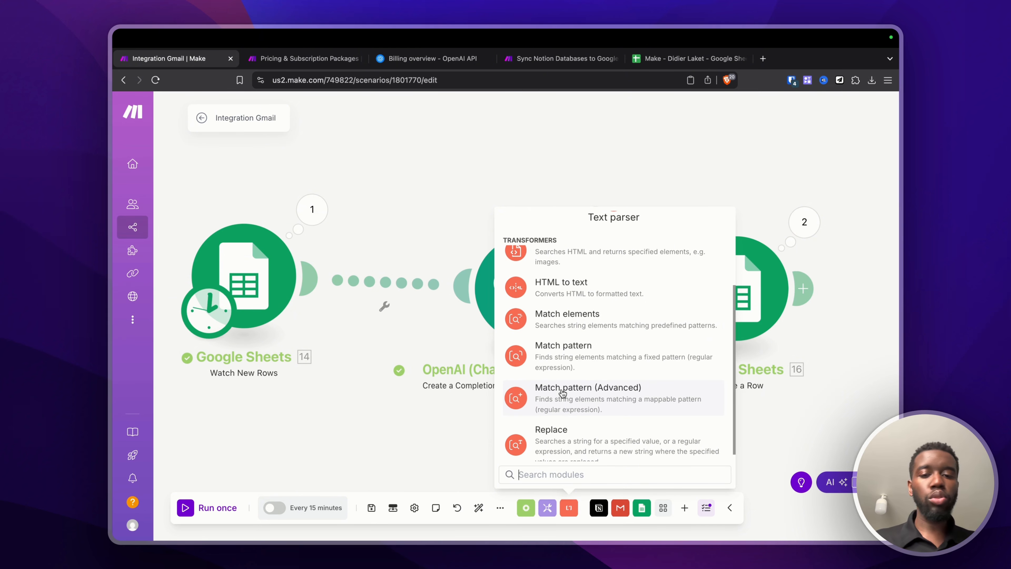
pyautogui.click(547, 507)
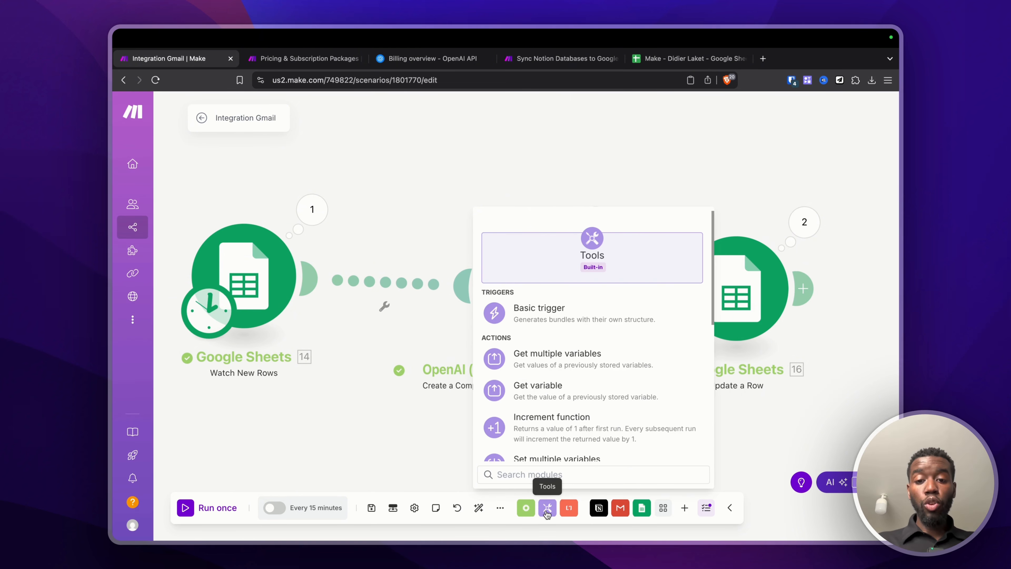
pyautogui.scroll(-3, 593, 376)
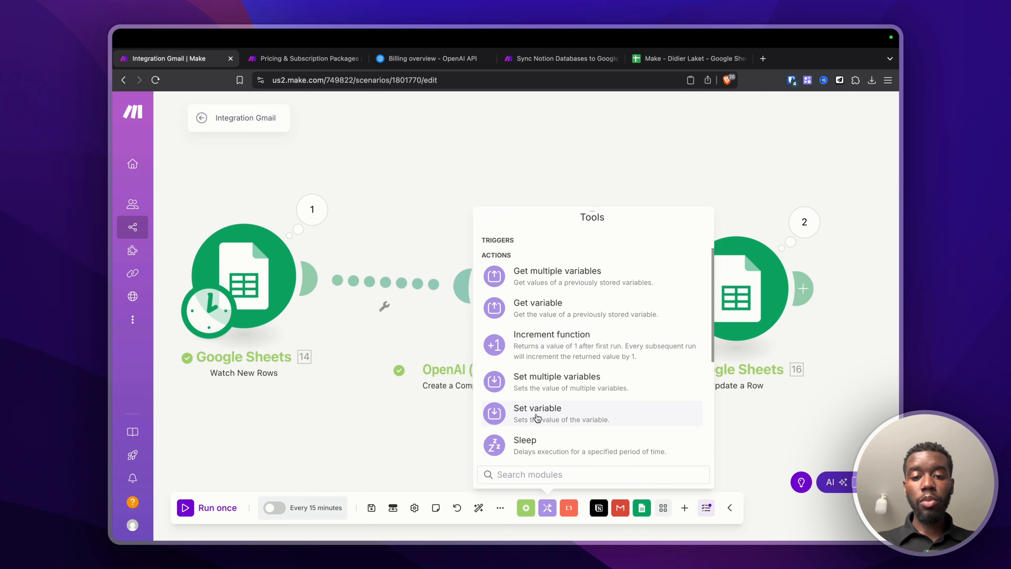
# Step: Add Set variable and Sleep modules, dropping Sleep between Google Sheets and OpenAI
pyautogui.click(537, 418)
pyautogui.click(547, 507)
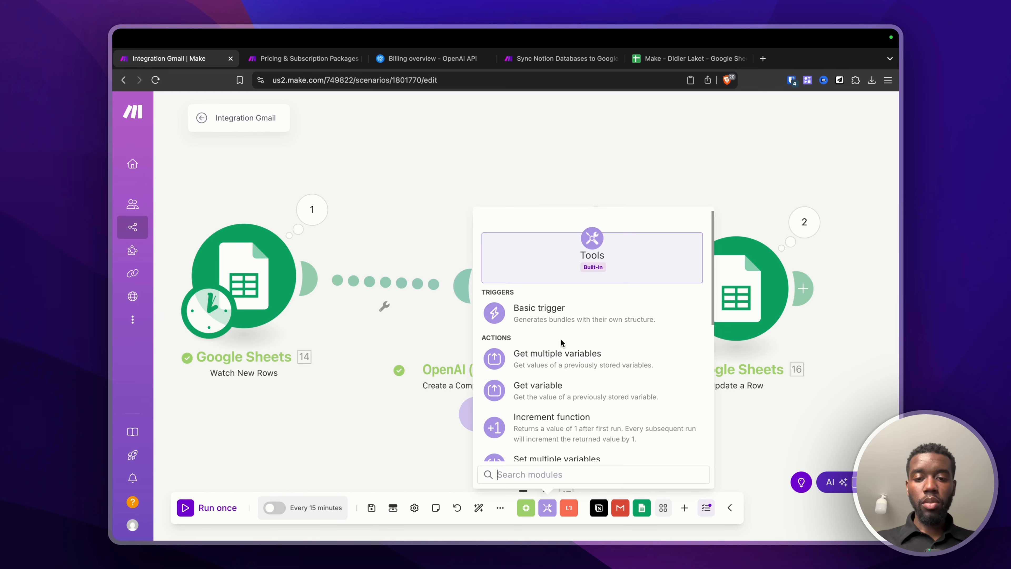
pyautogui.scroll(-2, 562, 344)
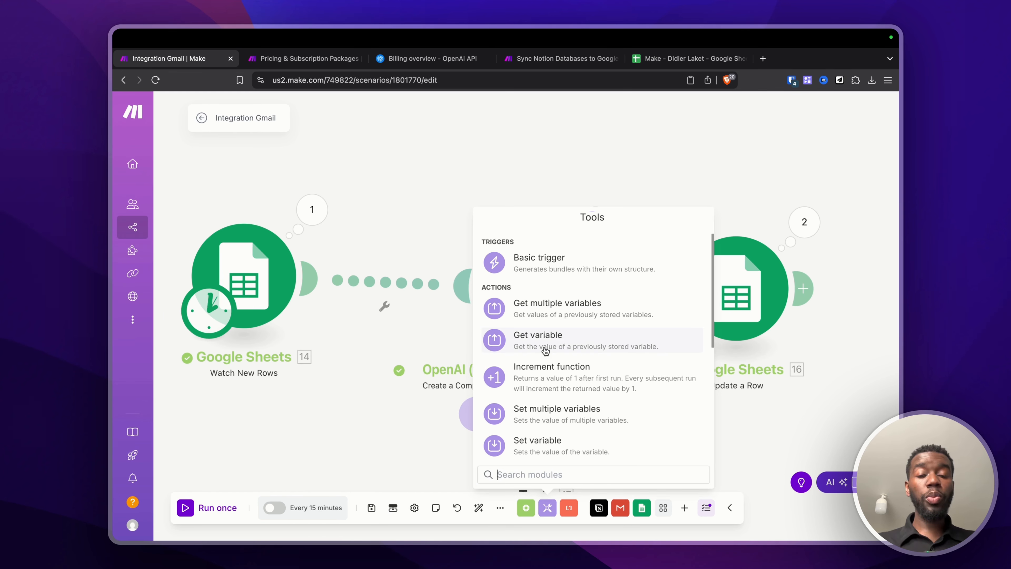
pyautogui.scroll(-5, 547, 349)
pyautogui.scroll(3, 541, 398)
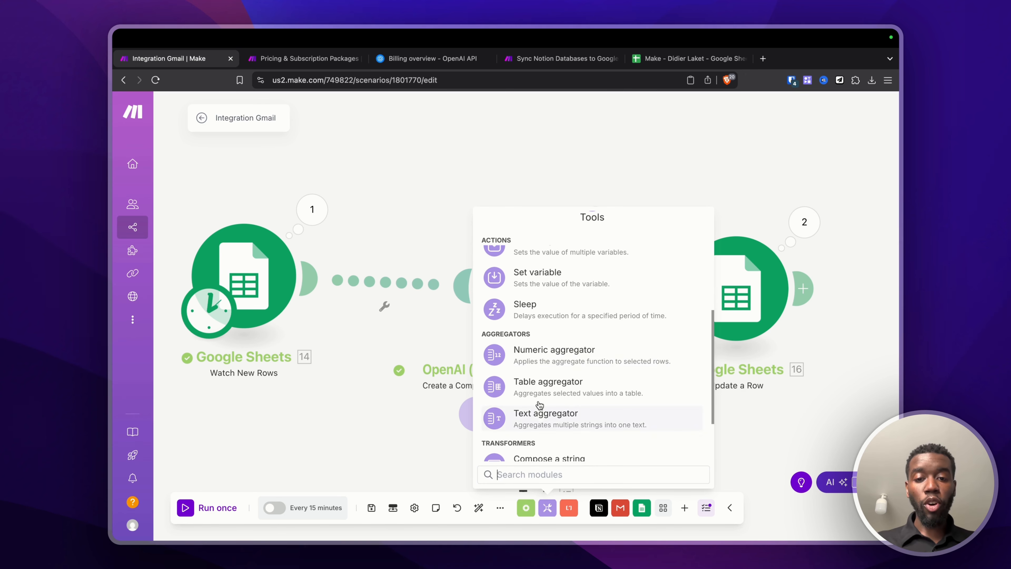
pyautogui.click(531, 320)
pyautogui.moveTo(525, 326); pyautogui.dragTo(390, 238)
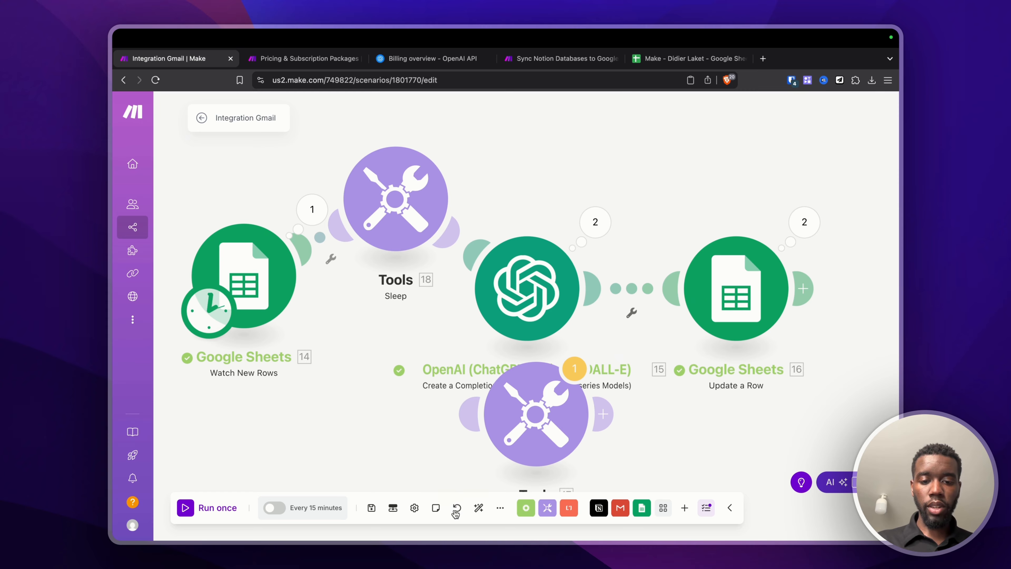
# Step: Auto-align the modules, save a 20-second Sleep delay, and reposition Watch New Rows and Sleep
pyautogui.click(477, 508)
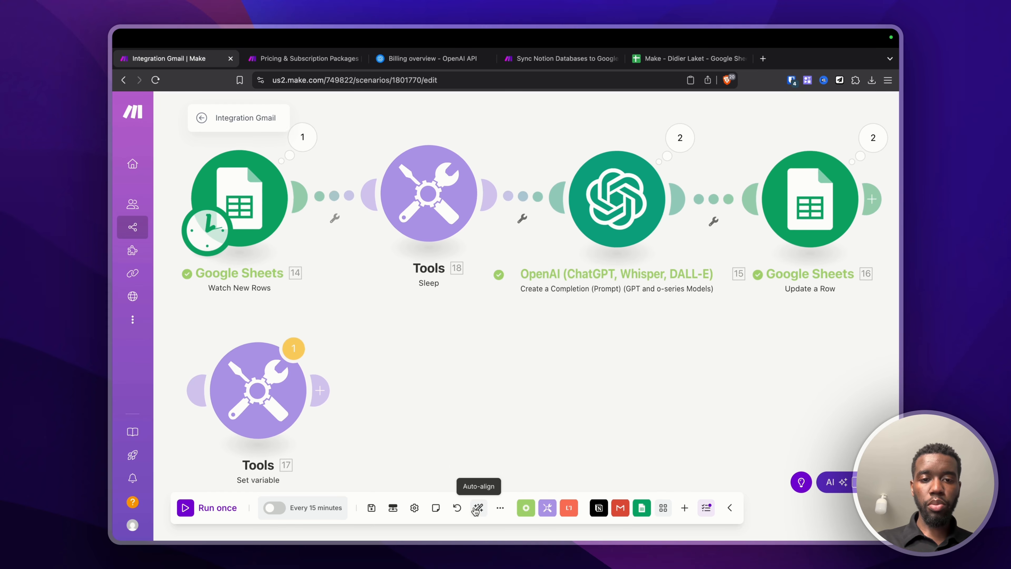
pyautogui.click(435, 205)
pyautogui.click(542, 181)
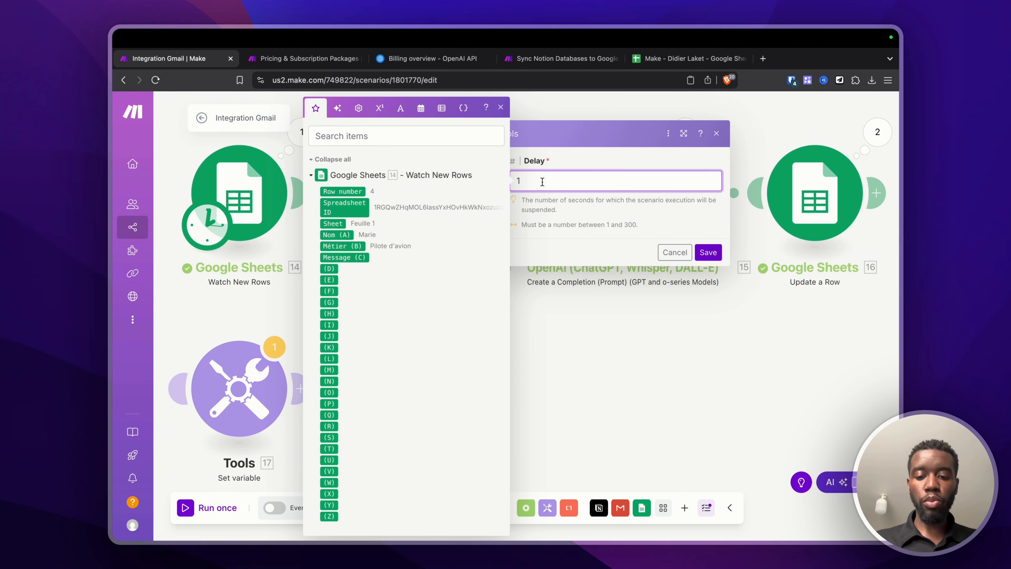
pyautogui.press('BackSpace')
pyautogui.write('20')
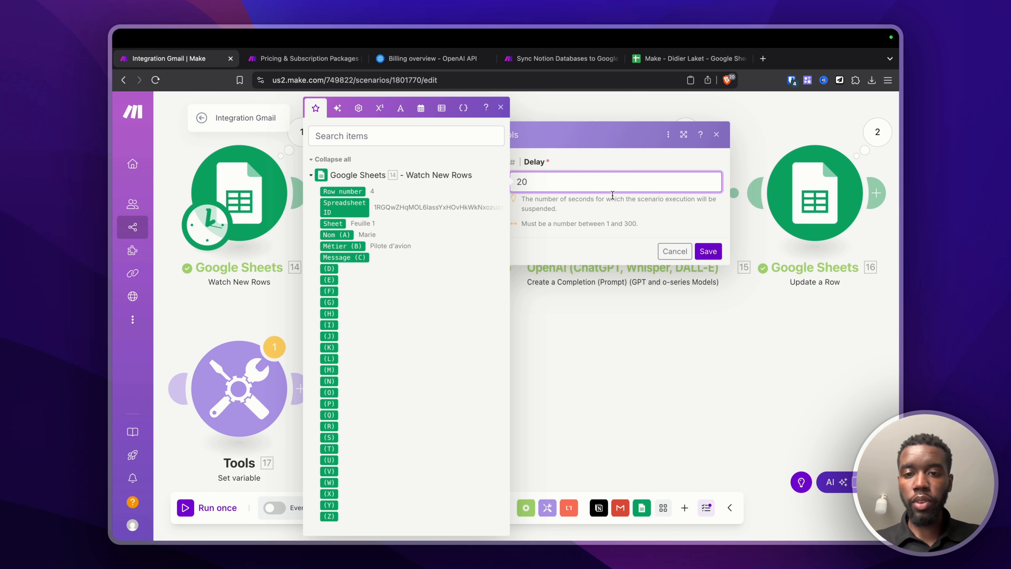
pyautogui.click(708, 251)
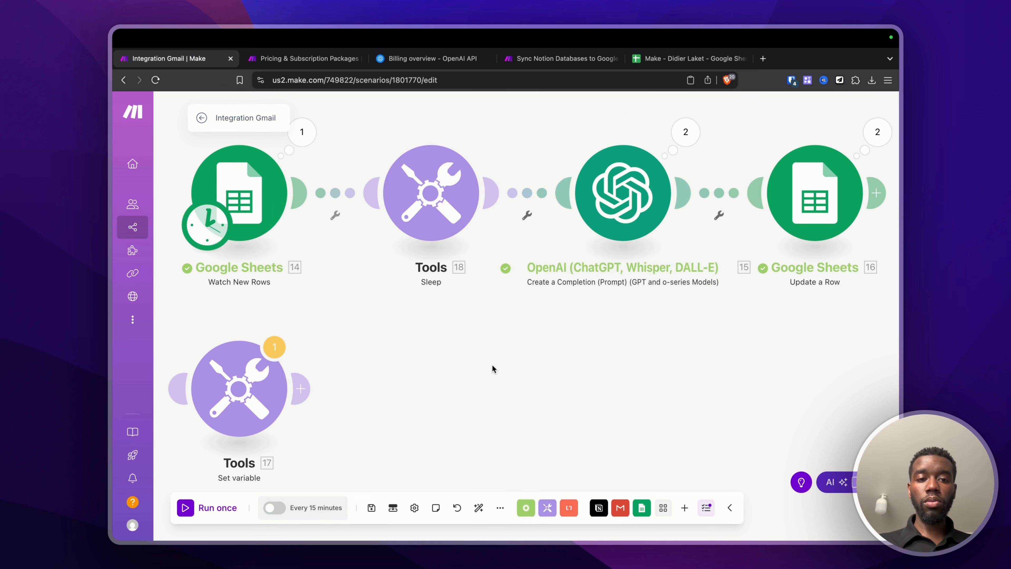
pyautogui.moveTo(254, 203); pyautogui.dragTo(267, 223)
pyautogui.moveTo(440, 175); pyautogui.dragTo(438, 197)
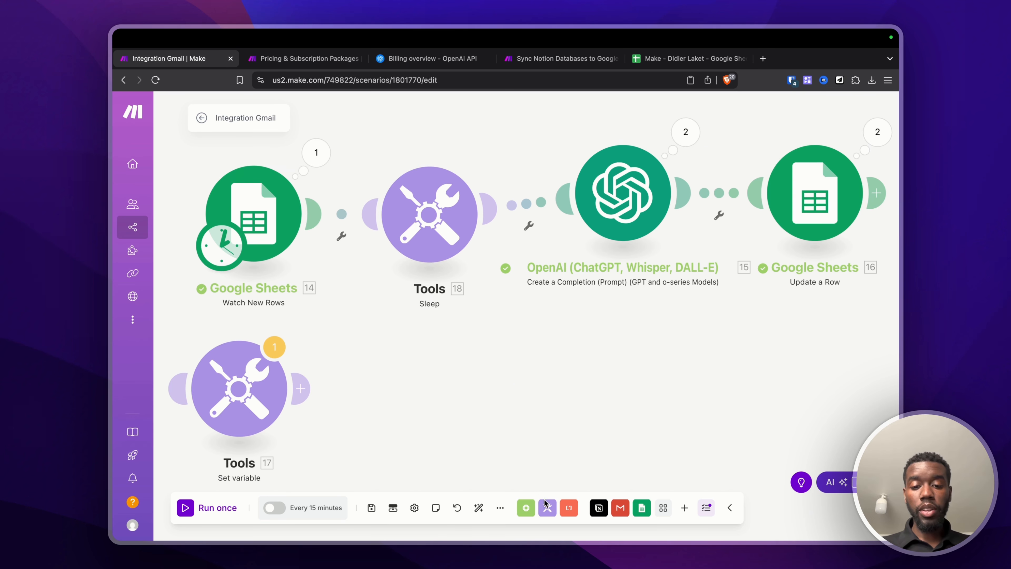
# Step: Browse the Tools module list, pointing out the Aggregators section
pyautogui.click(547, 507)
pyautogui.scroll(-3, 574, 388)
pyautogui.scroll(-2, 573, 390)
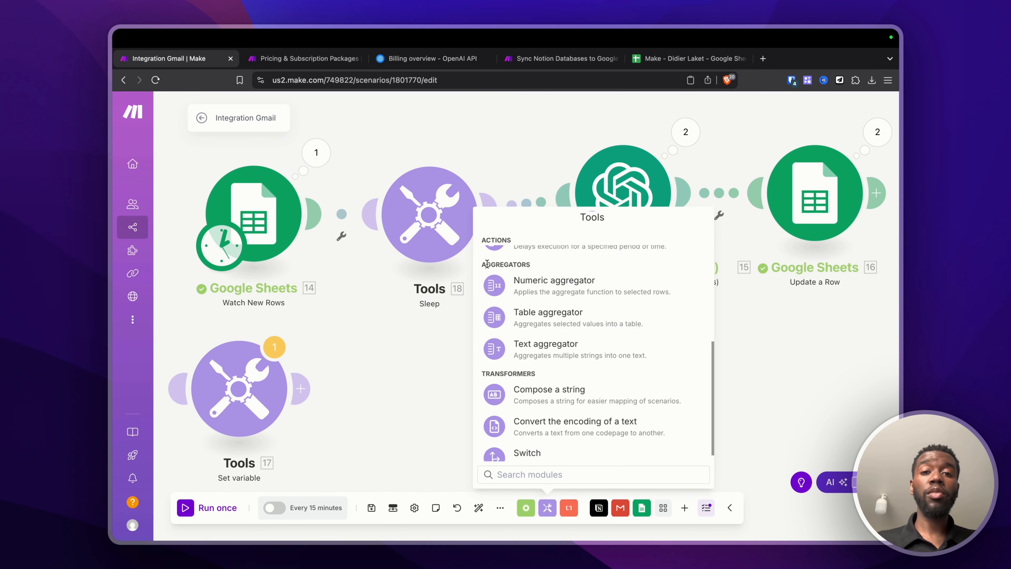
pyautogui.moveTo(486, 264); pyautogui.dragTo(545, 266)
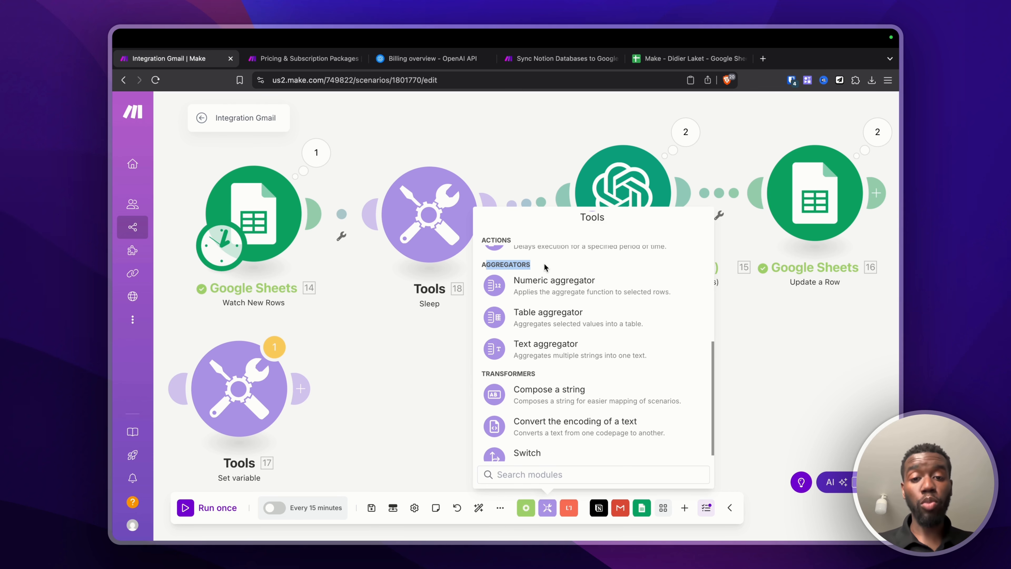
pyautogui.scroll(-1, 548, 434)
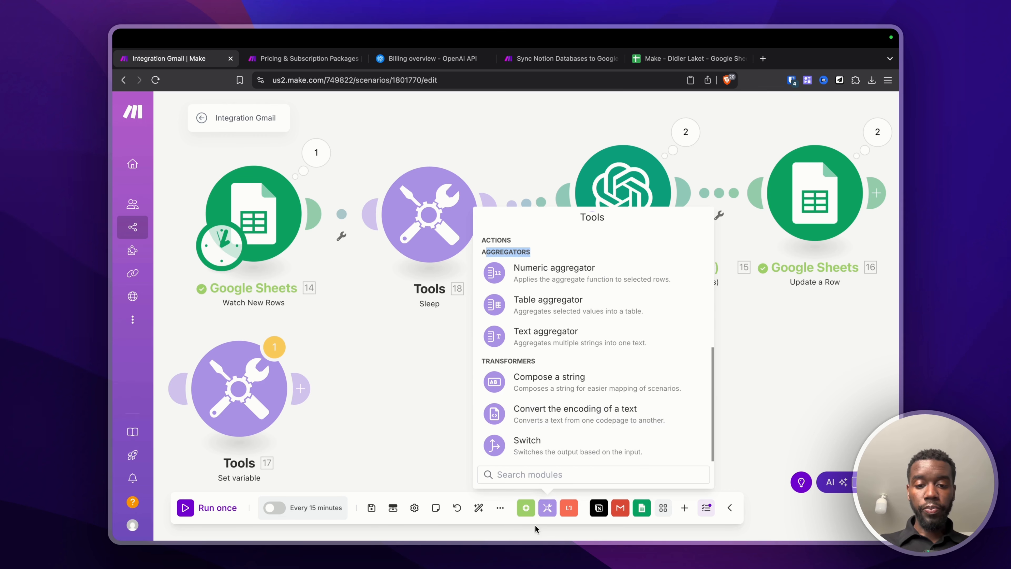
# Step: Review Flow Control's Iterator, Array aggregator, Router and the Break-through-Rollback directives
pyautogui.click(526, 507)
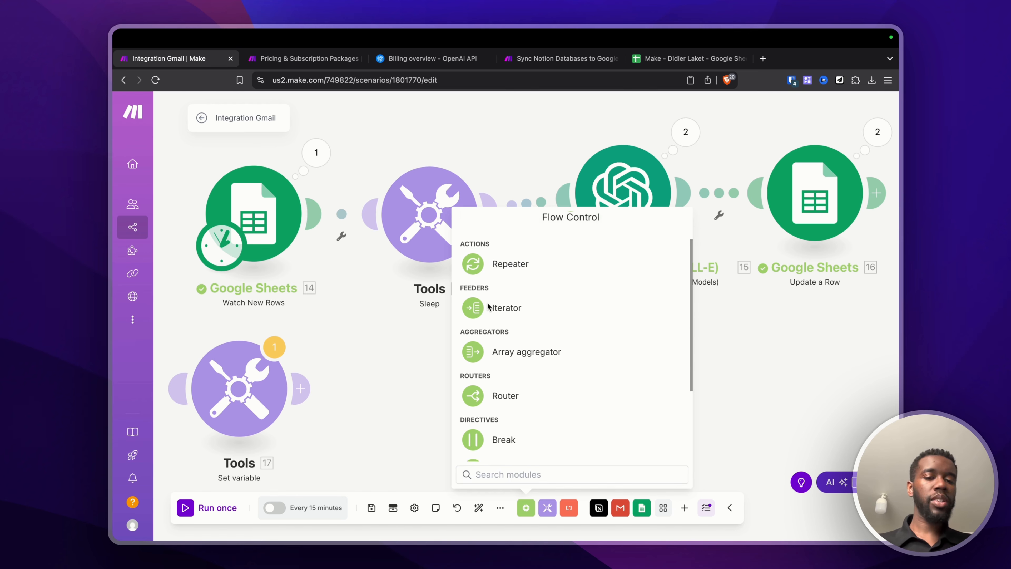
pyautogui.scroll(-2, 488, 307)
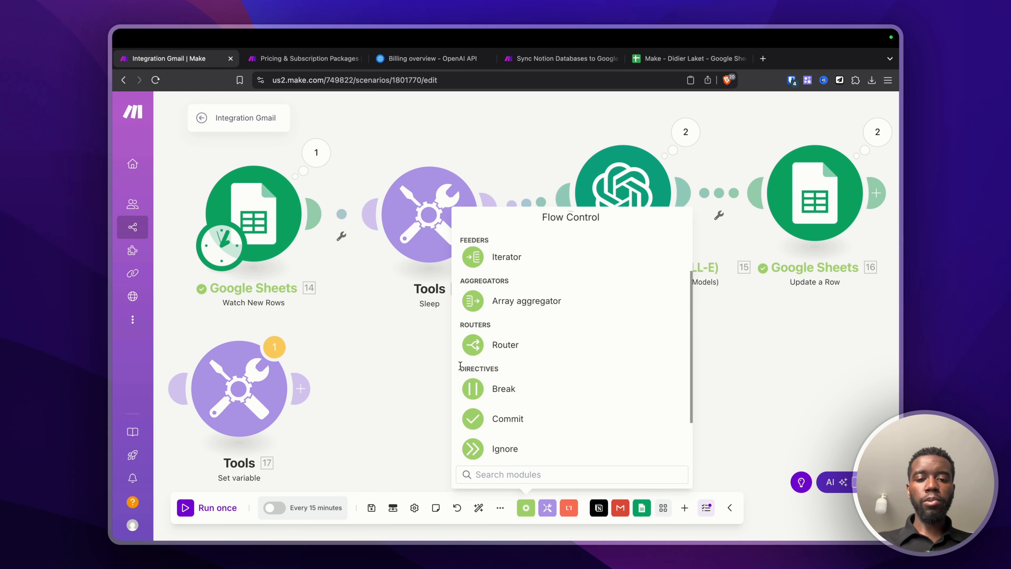
pyautogui.moveTo(528, 357); pyautogui.dragTo(472, 243)
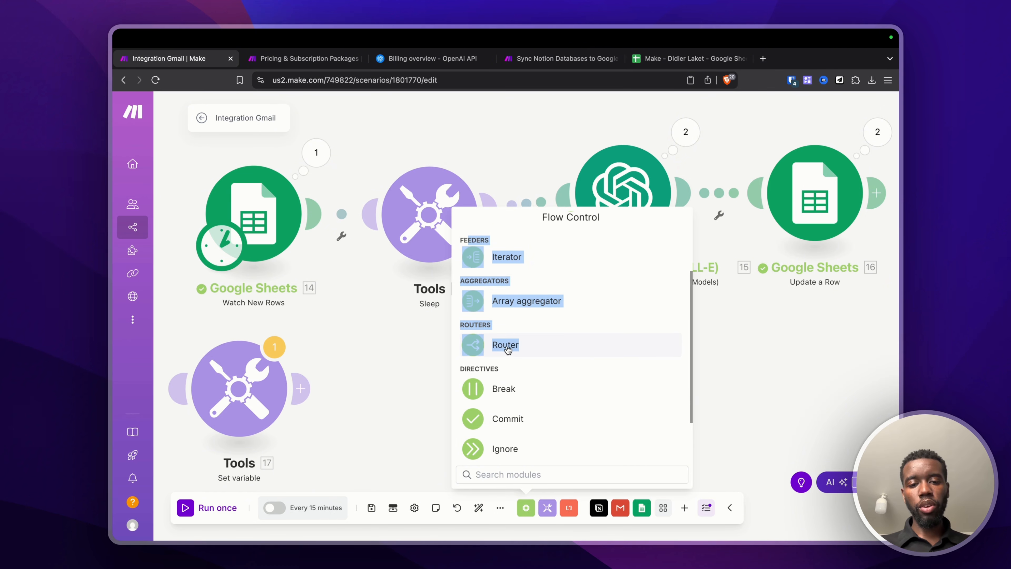
pyautogui.scroll(-2, 507, 349)
pyautogui.moveTo(461, 305); pyautogui.dragTo(546, 459)
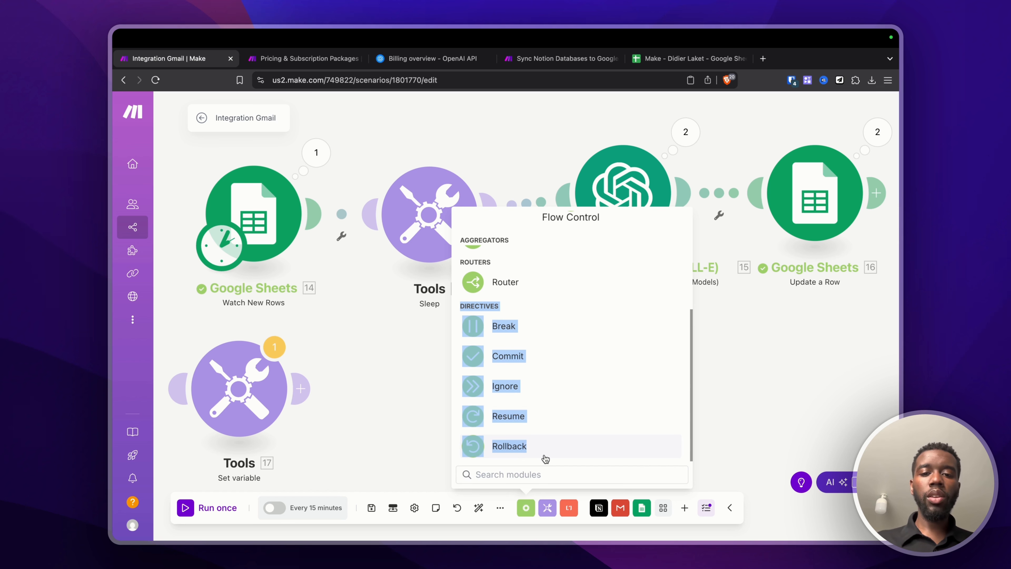
pyautogui.click(470, 305)
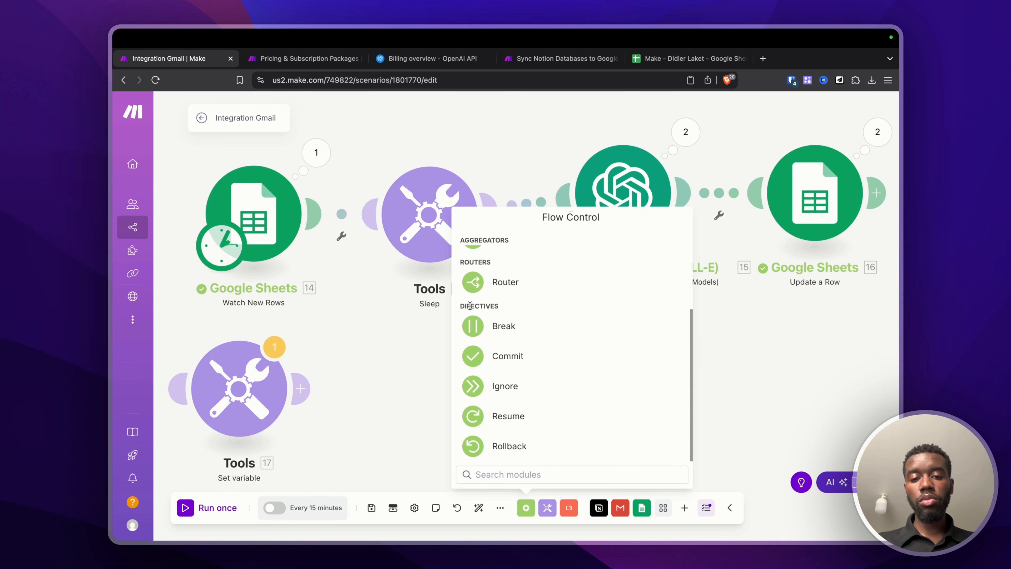
pyautogui.moveTo(470, 305); pyautogui.dragTo(538, 470)
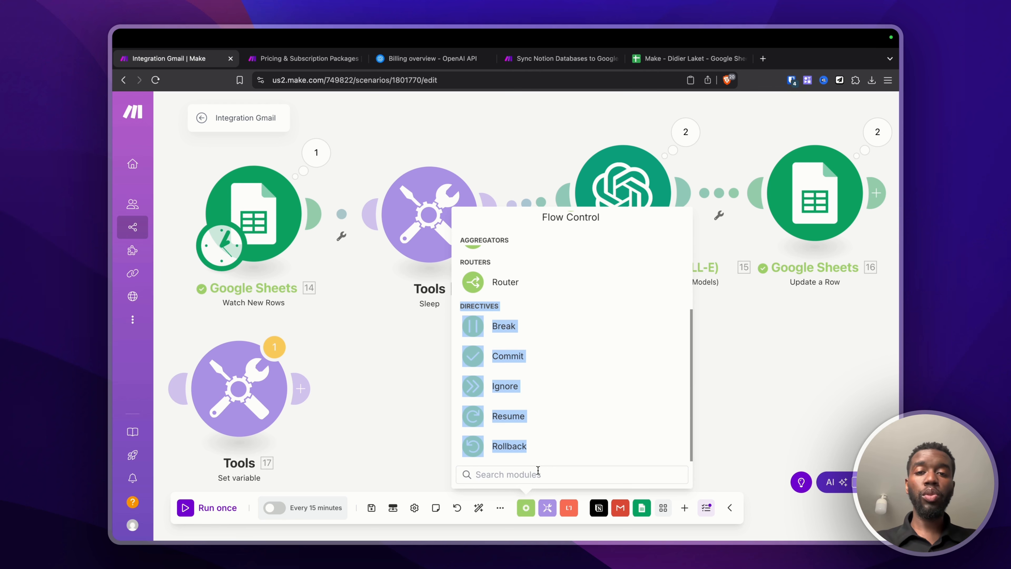
pyautogui.scroll(3, 534, 381)
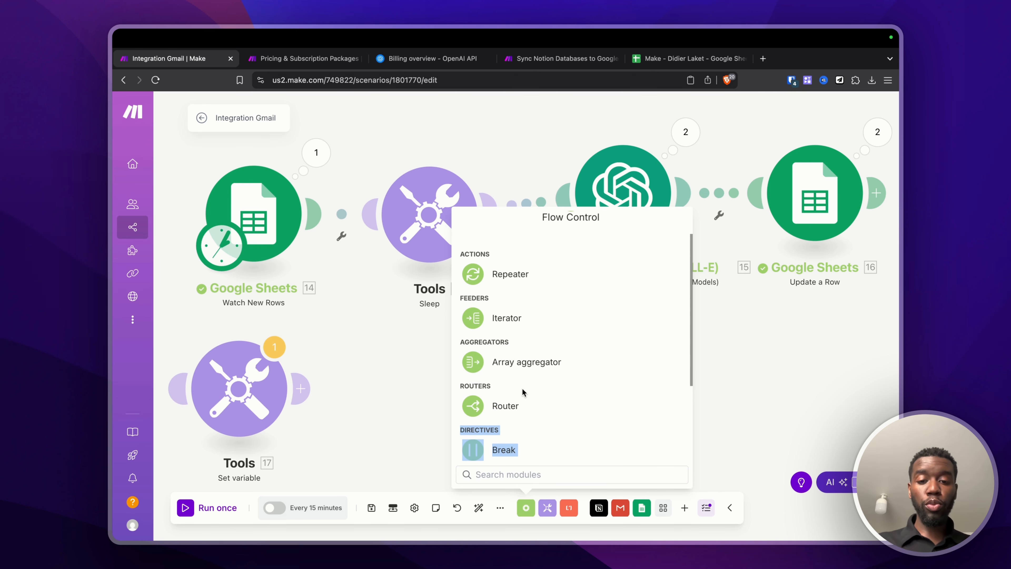
# Step: Add a Router and attach it after the Update a Row step
pyautogui.click(511, 401)
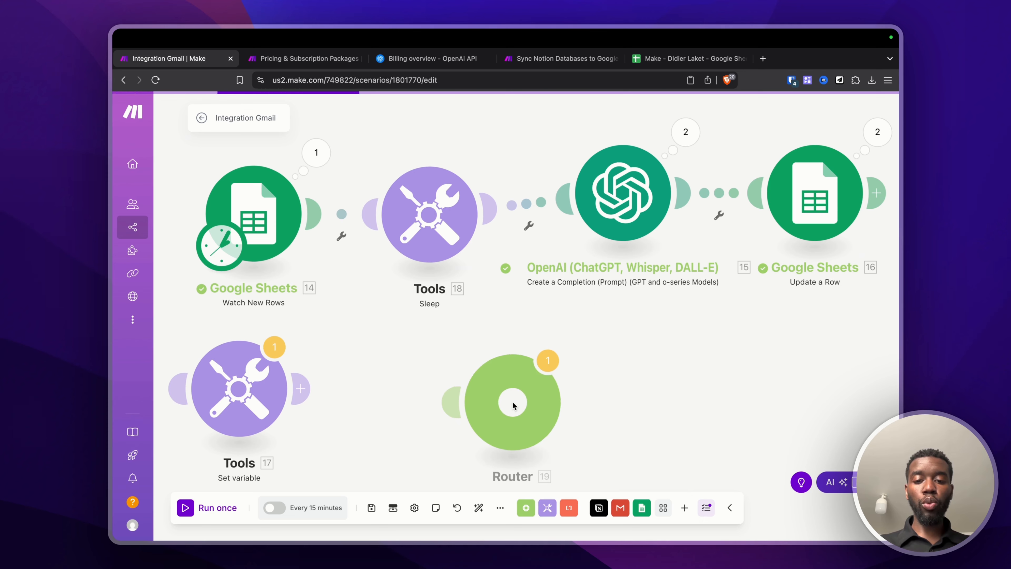
pyautogui.moveTo(514, 403); pyautogui.dragTo(898, 307)
pyautogui.hscroll(1, 770, 383)
pyautogui.hscroll(5, 736, 323)
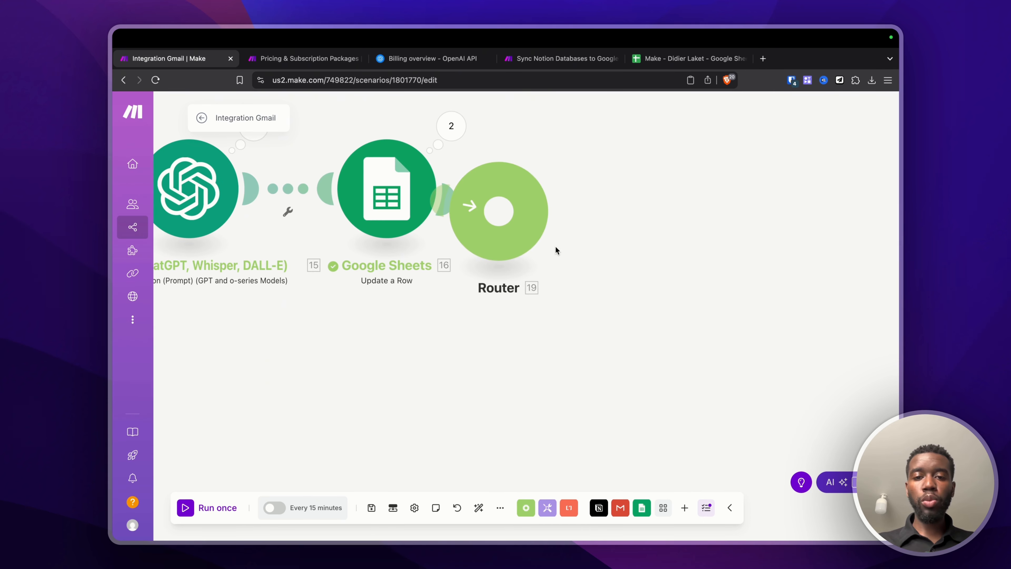
pyautogui.moveTo(492, 228); pyautogui.dragTo(576, 190)
pyautogui.click(576, 190)
pyautogui.scroll(1, 612, 274)
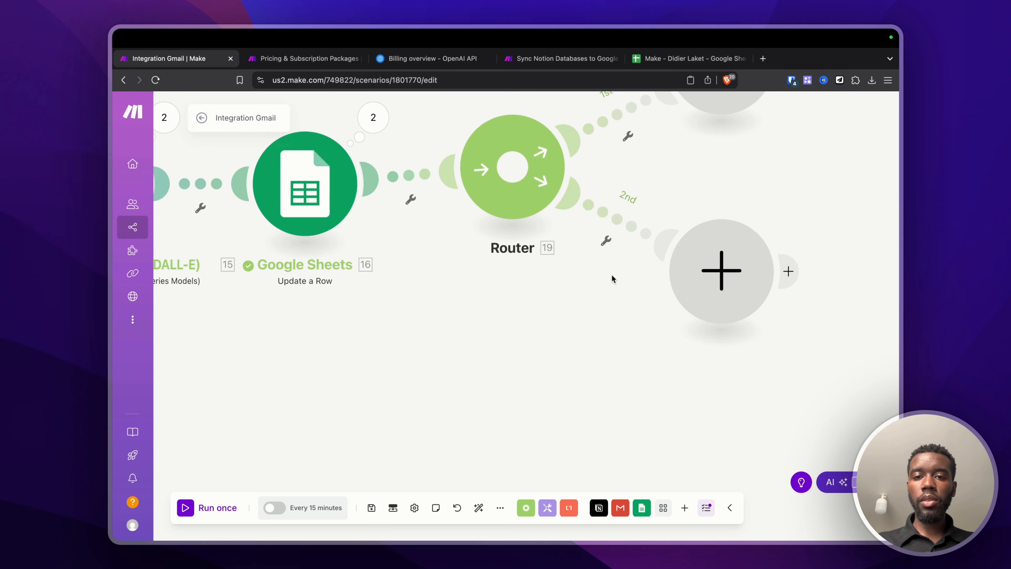
pyautogui.scroll(-3, 611, 275)
# Step: Put Gmail Copy an Email followed by Notion Get a Database Item on route 1
pyautogui.click(648, 220)
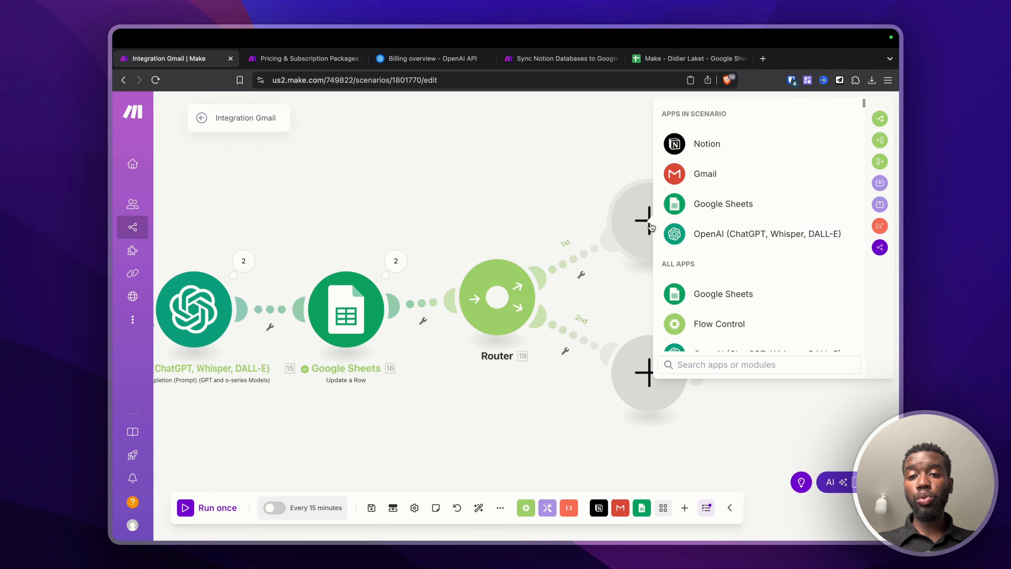
pyautogui.click(697, 180)
pyautogui.click(708, 205)
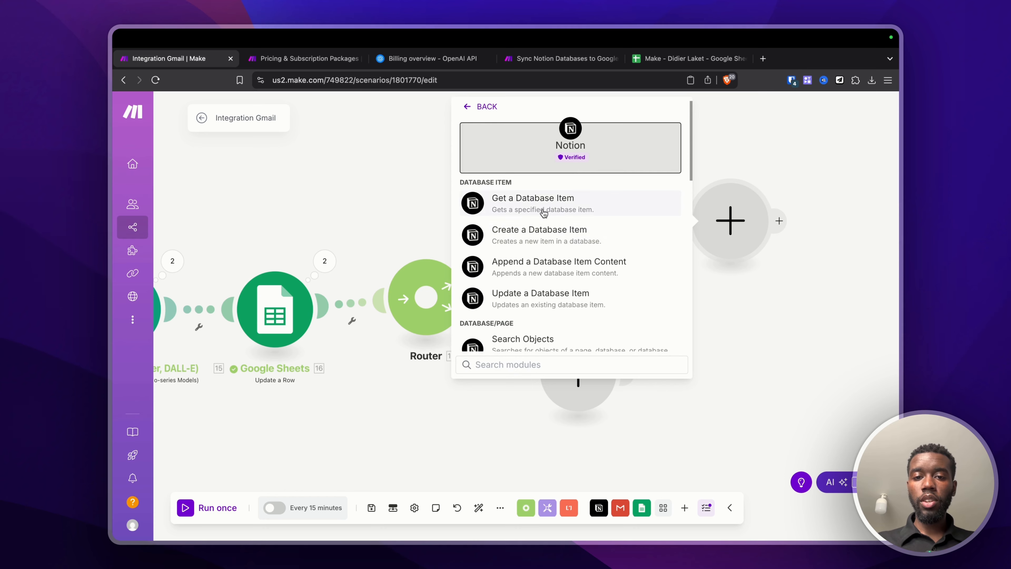
pyautogui.click(544, 212)
# Step: Add a Google Sheets Update a Row module on route 2
pyautogui.click(577, 381)
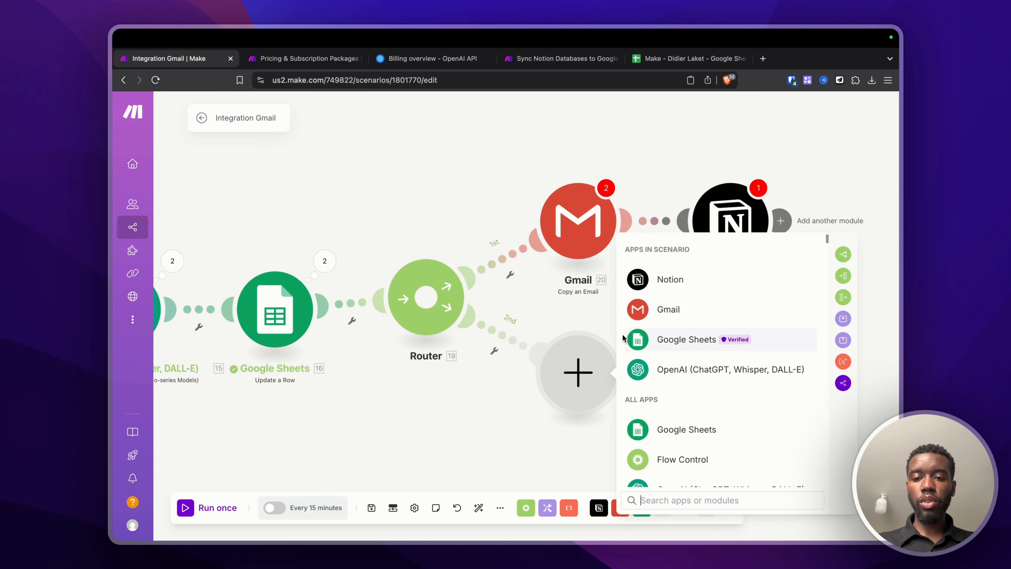
pyautogui.click(686, 338)
pyautogui.click(677, 363)
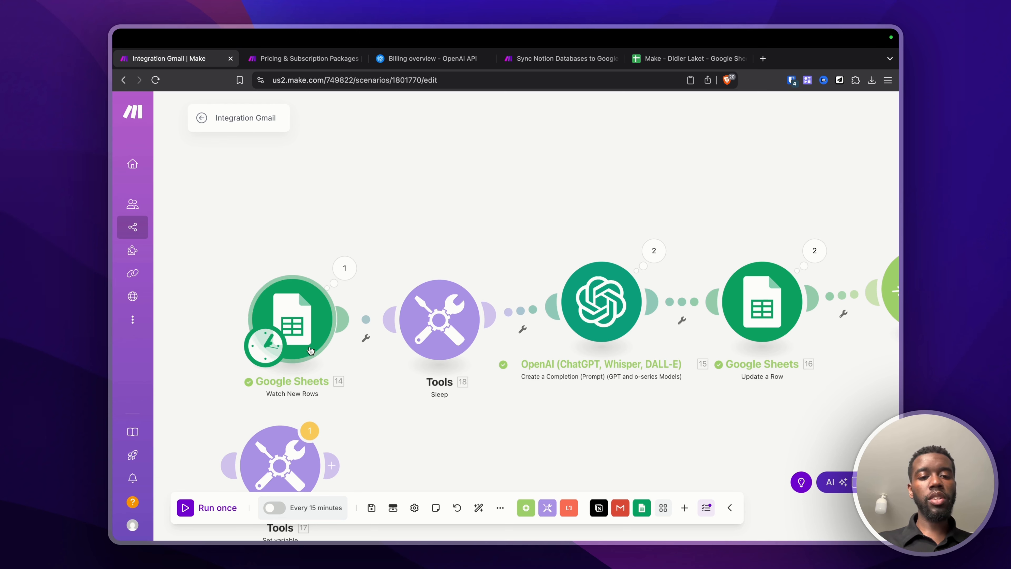
pyautogui.hscroll(8, 578, 316)
pyautogui.hscroll(2, 578, 317)
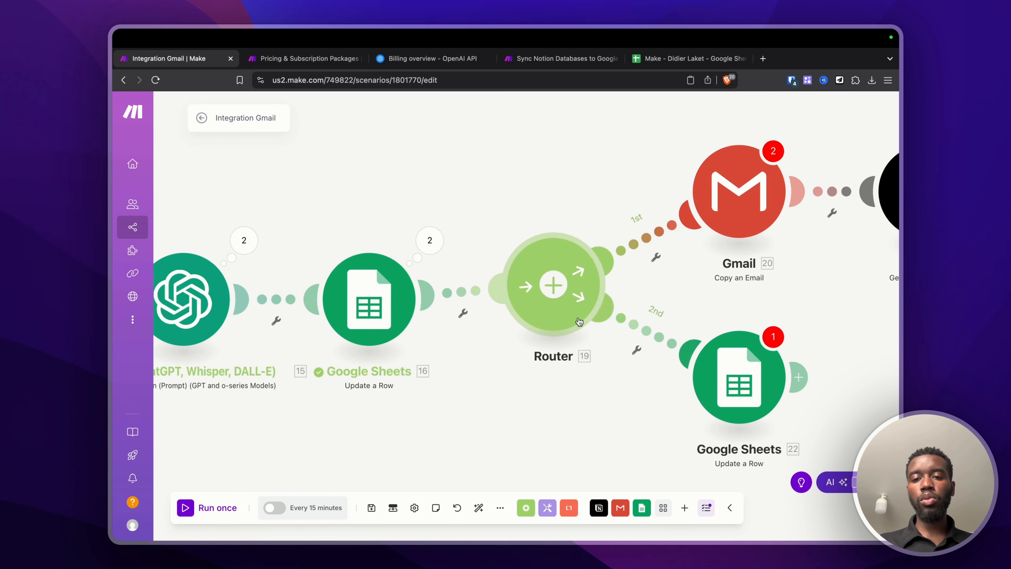
pyautogui.hscroll(-2, 578, 317)
pyautogui.hscroll(5, 635, 430)
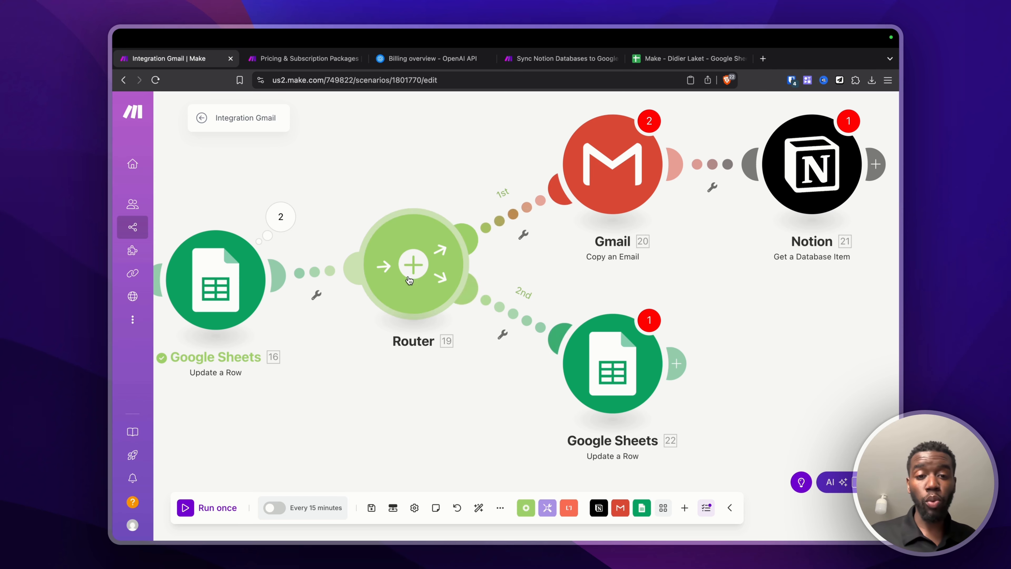
pyautogui.click(413, 263)
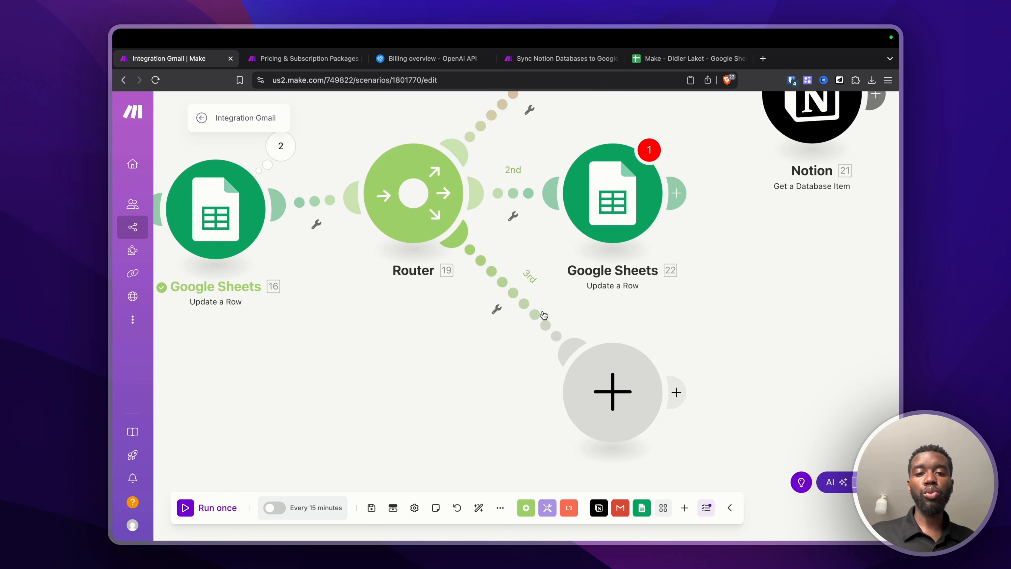
pyautogui.scroll(-3, 496, 374)
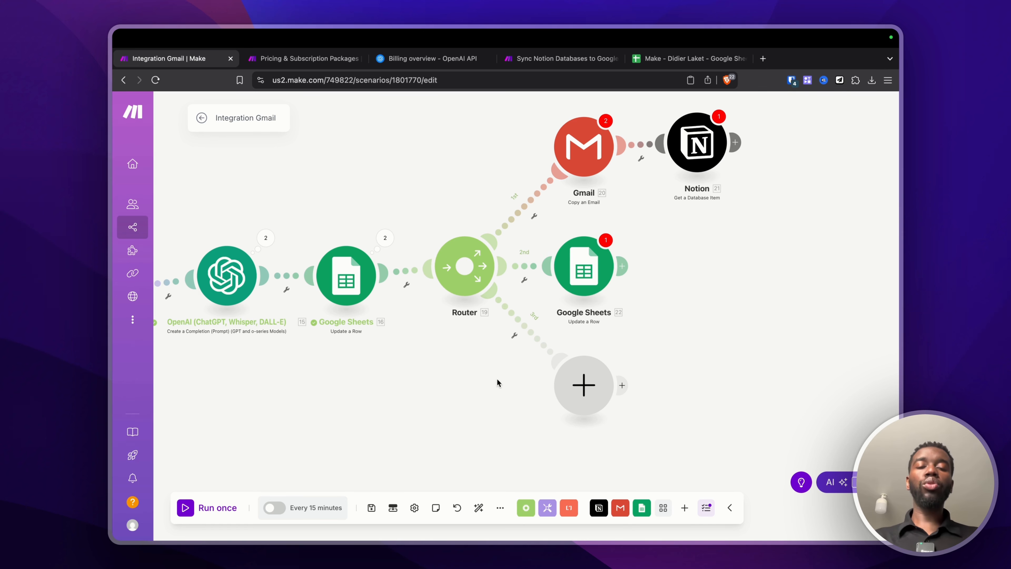
# Step: Attach a Set variable module after Notion and delete the empty placeholder module
pyautogui.click(735, 142)
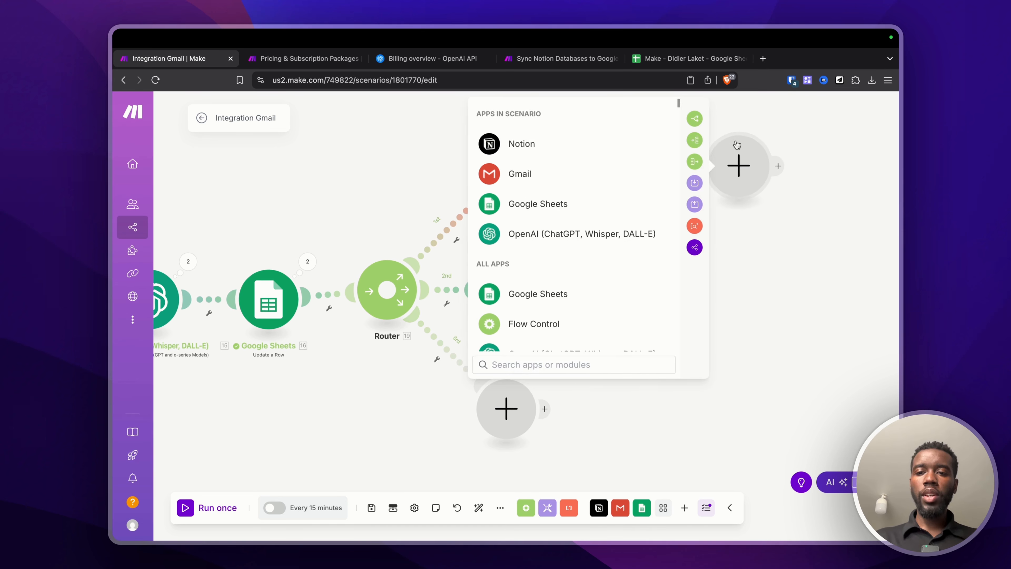
pyautogui.click(547, 507)
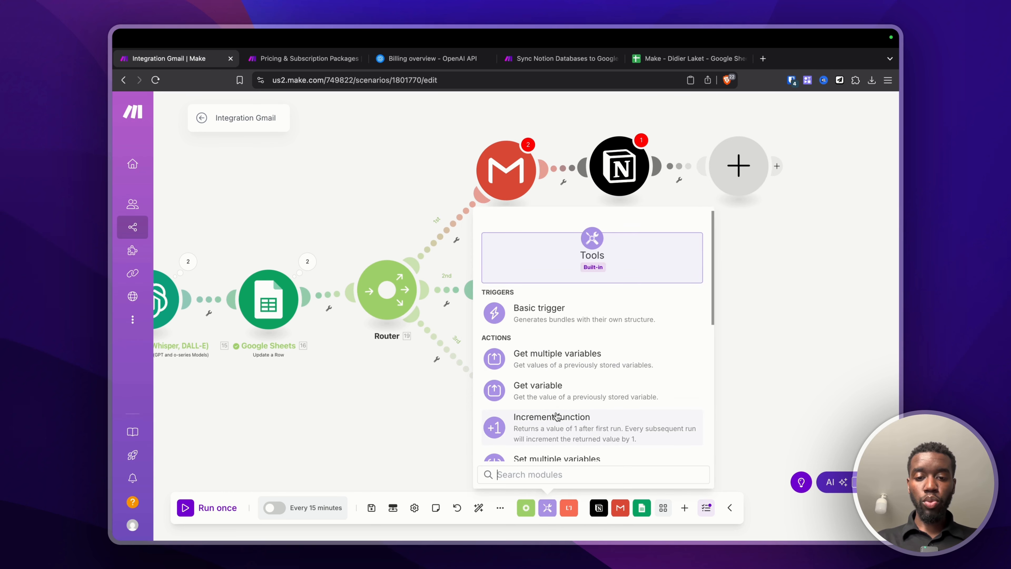
pyautogui.scroll(-5, 557, 417)
pyautogui.click(521, 338)
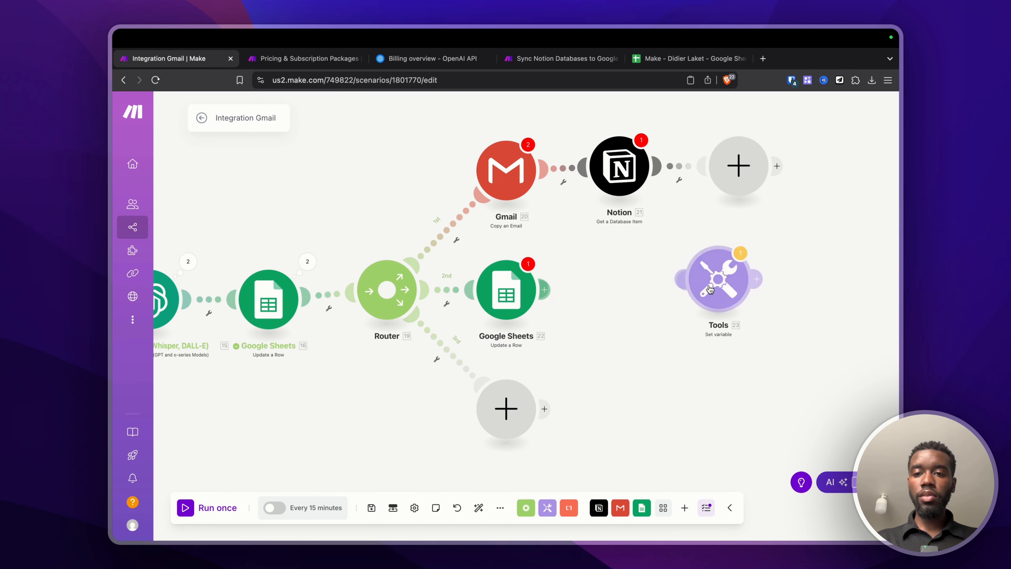
pyautogui.moveTo(710, 290); pyautogui.dragTo(721, 186)
pyautogui.rightClick(747, 164)
pyautogui.click(780, 189)
pyautogui.click(729, 177)
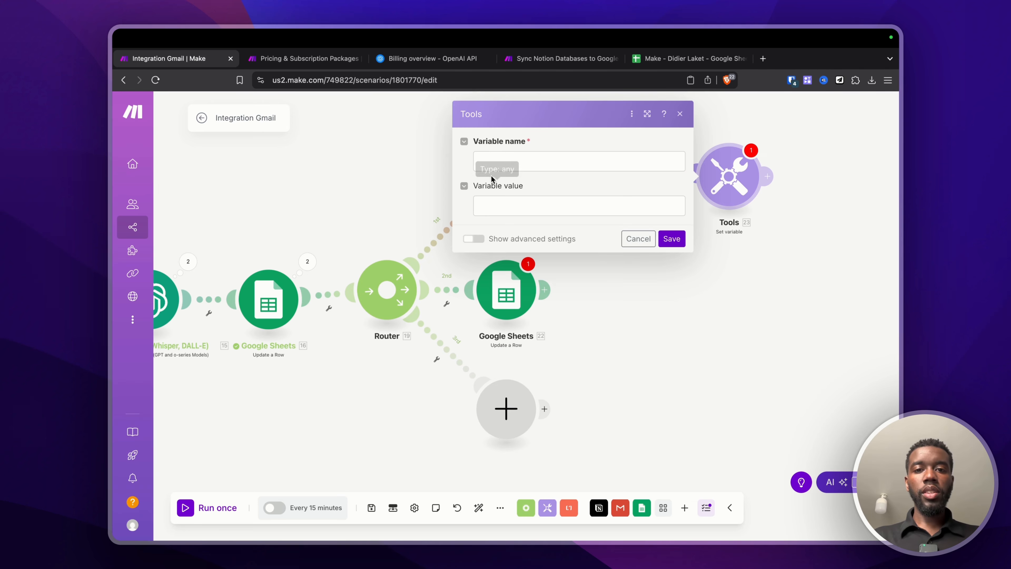
pyautogui.click(492, 166)
pyautogui.write('dada')
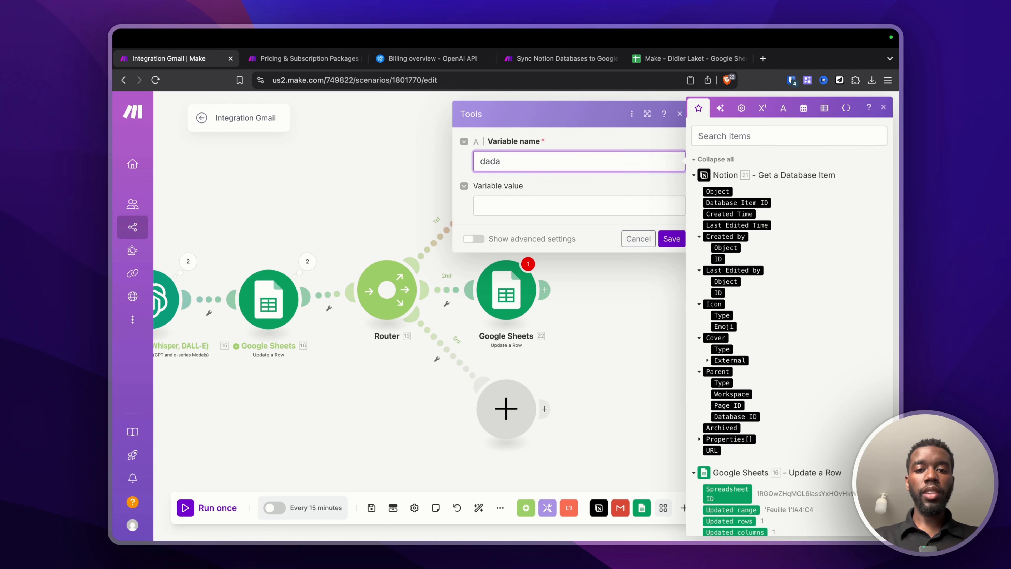
pyautogui.press('super+a')
pyautogui.click(637, 239)
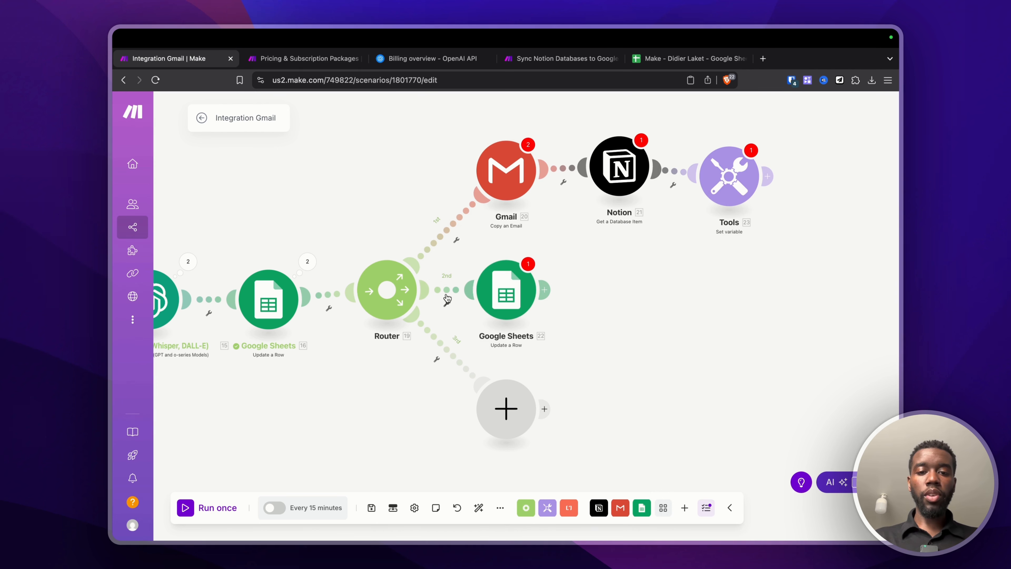
# Step: Add a Get variable step named data after the second-route Google Sheets module and save
pyautogui.click(545, 290)
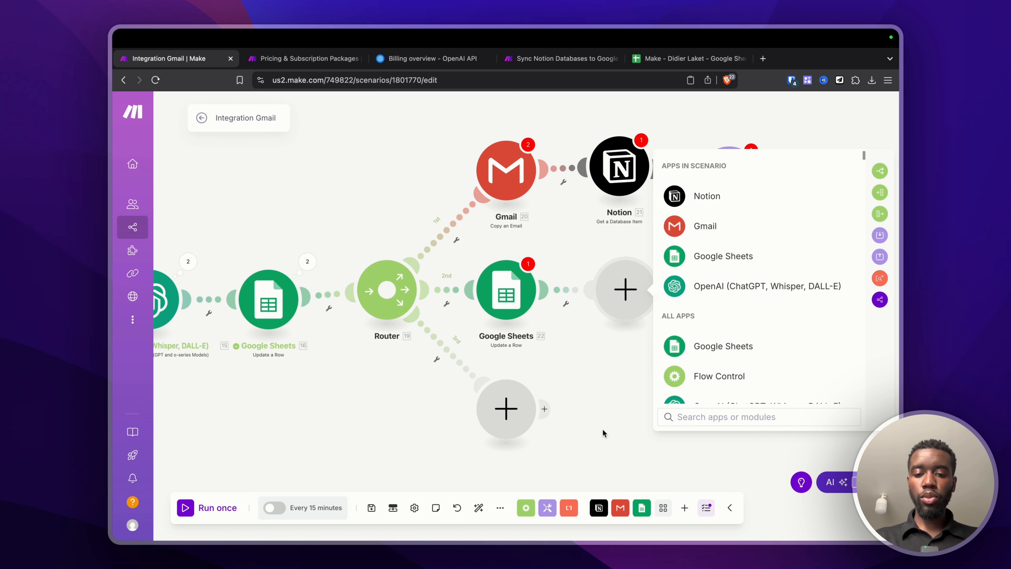
pyautogui.click(547, 506)
pyautogui.scroll(-1, 570, 365)
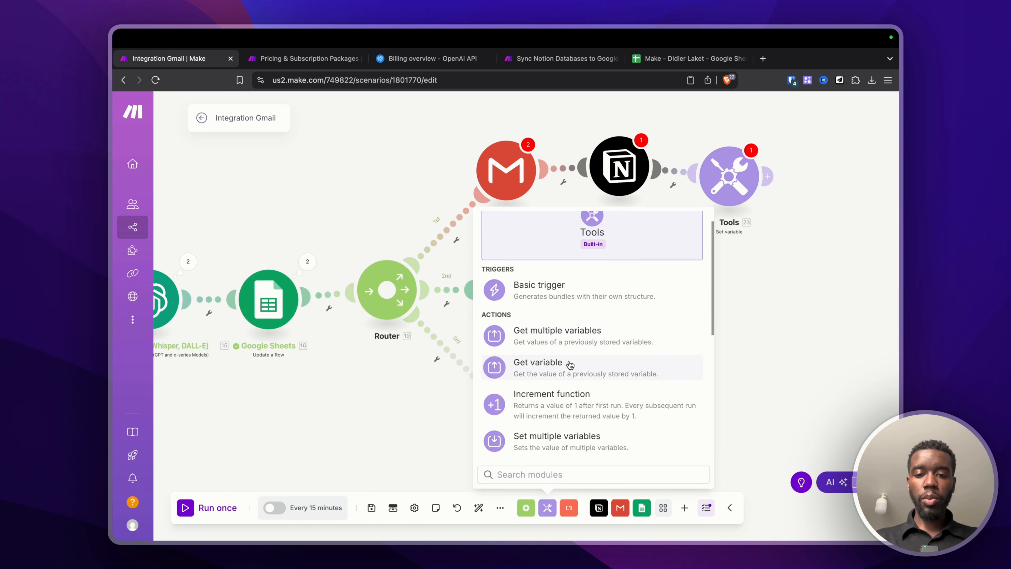
pyautogui.click(570, 364)
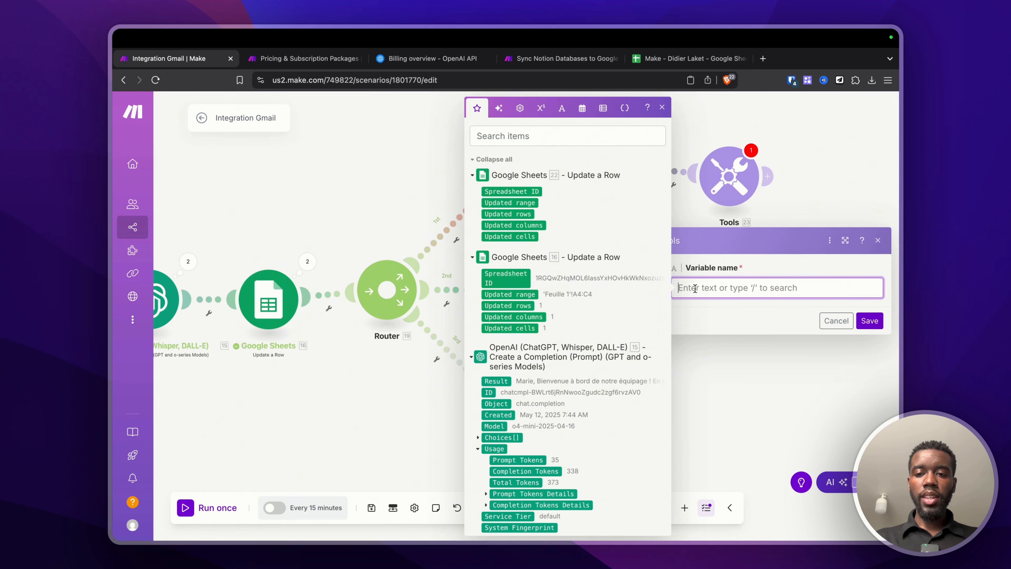
pyautogui.write('data')
pyautogui.click(872, 322)
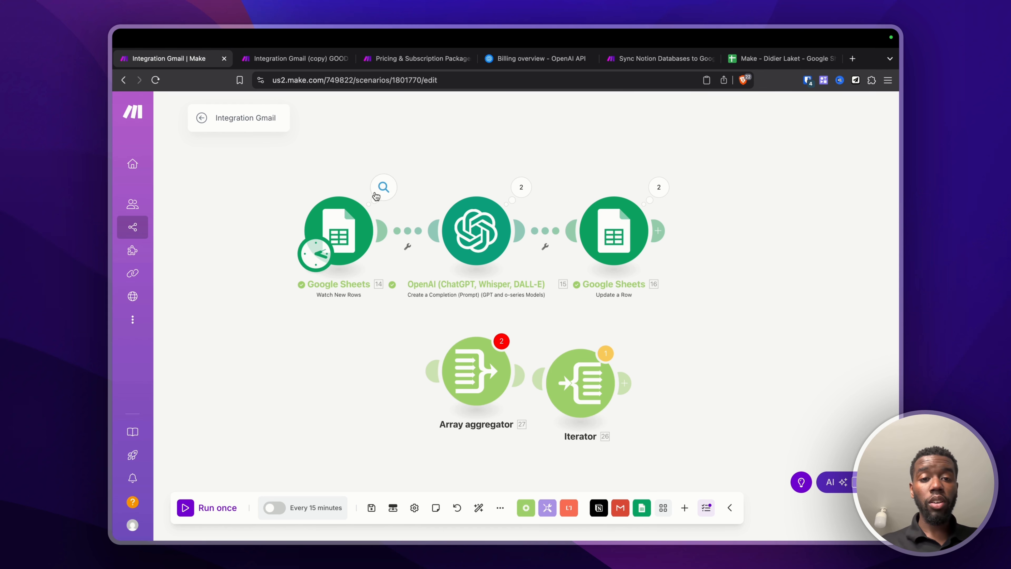
# Step: Inspect the trigger's two bundles, noting names, jobs and row numbers, then the OpenAI operations
pyautogui.click(383, 187)
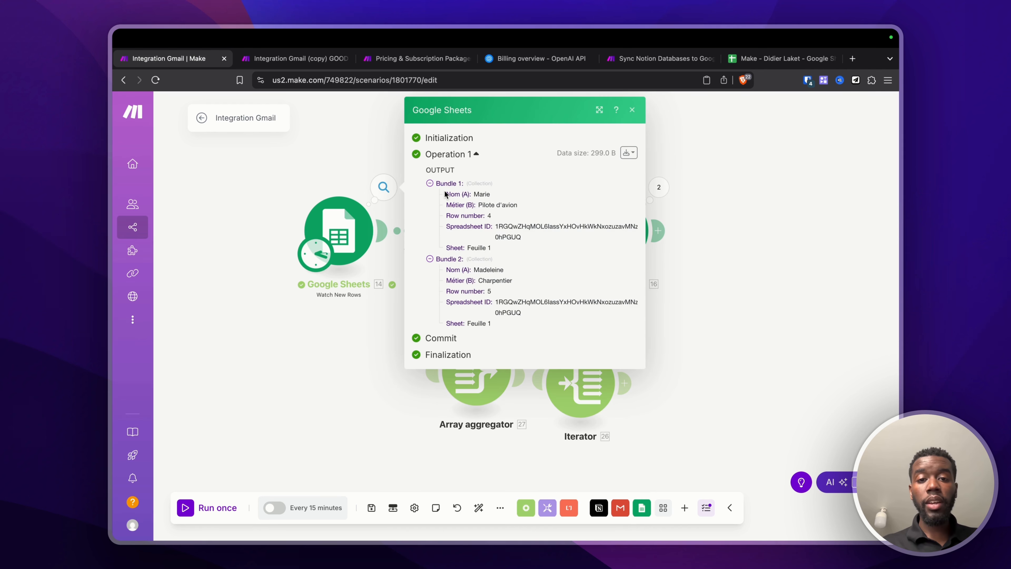
pyautogui.moveTo(445, 194); pyautogui.dragTo(532, 317)
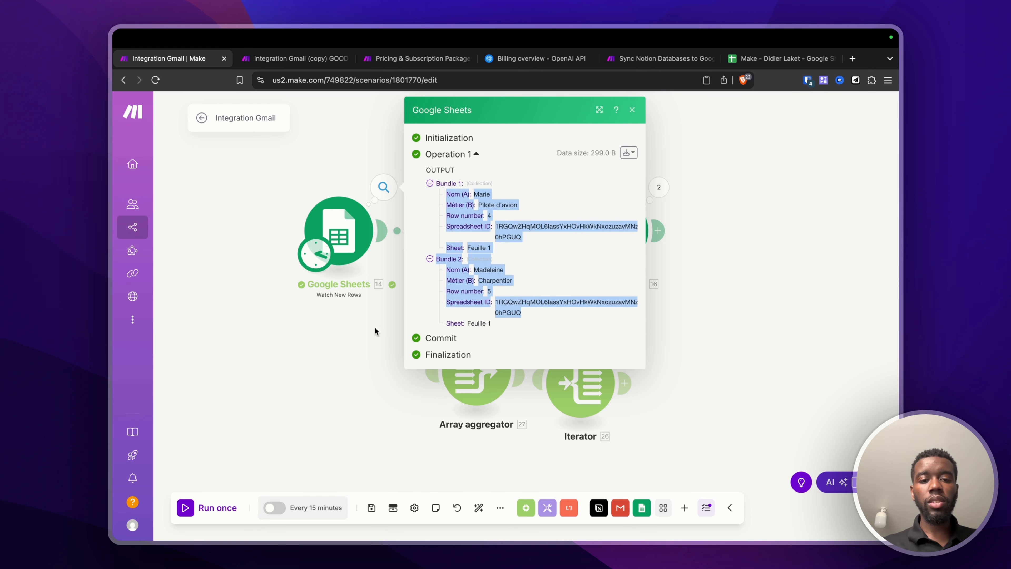
pyautogui.moveTo(492, 292); pyautogui.dragTo(473, 265)
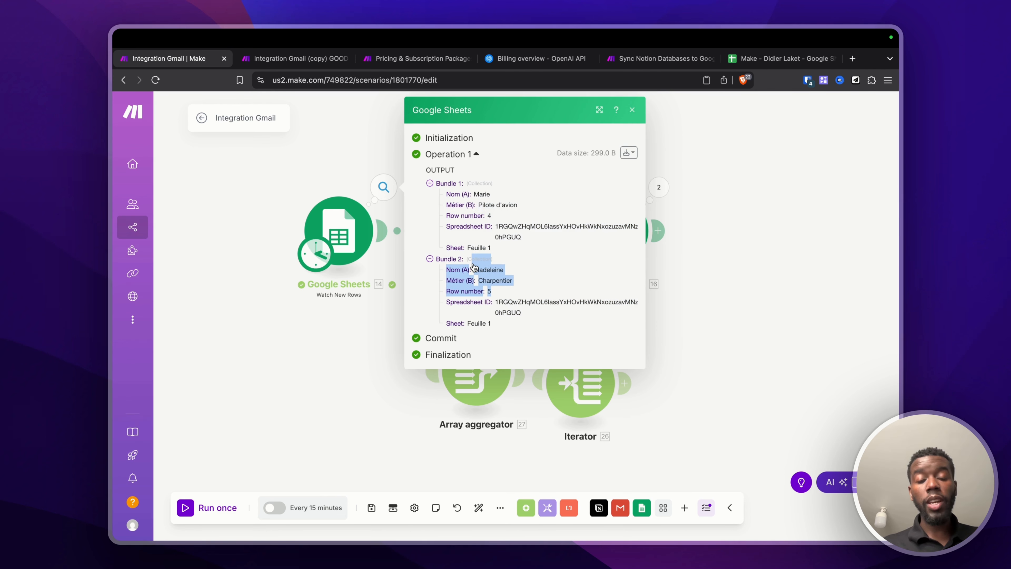
pyautogui.click(359, 293)
pyautogui.click(521, 186)
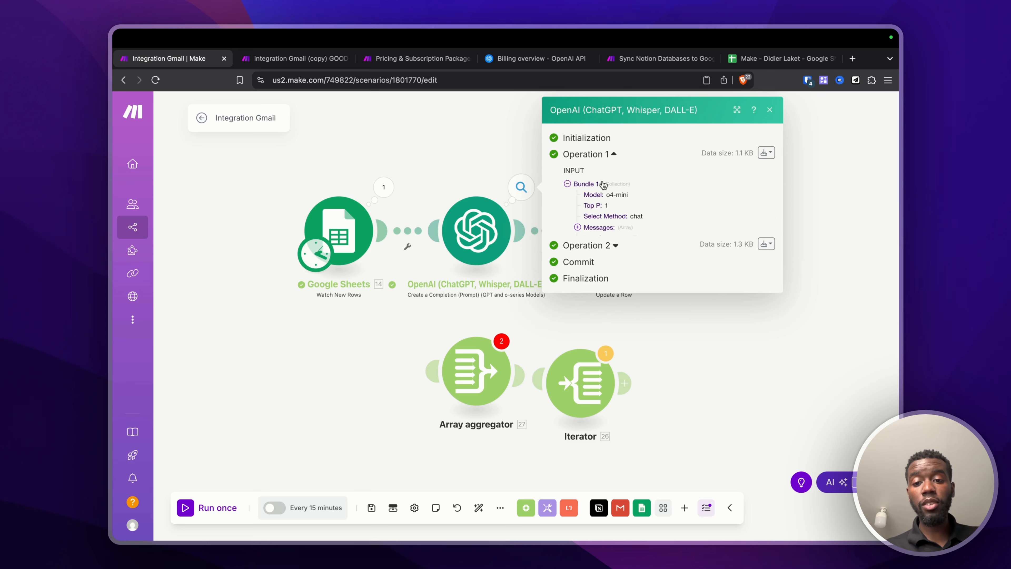
pyautogui.click(535, 338)
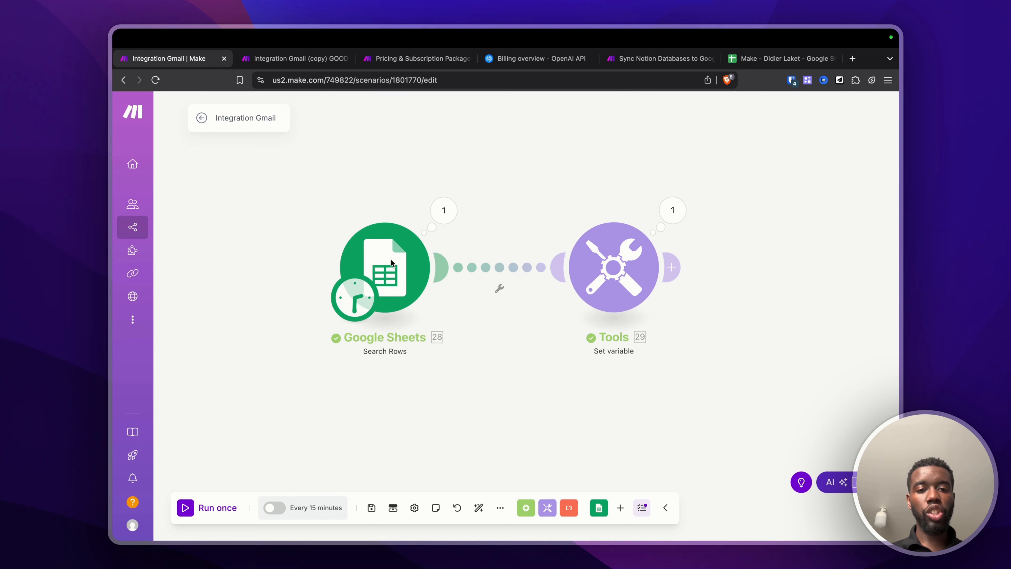
# Step: Review the Search Rows output and settings and the Set variable value mapping
pyautogui.click(451, 208)
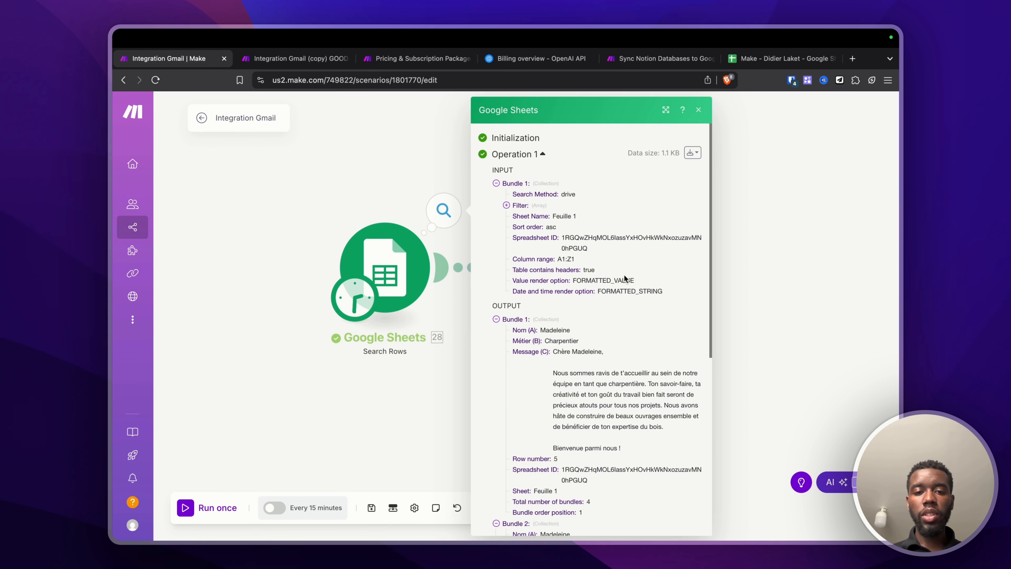
pyautogui.click(384, 271)
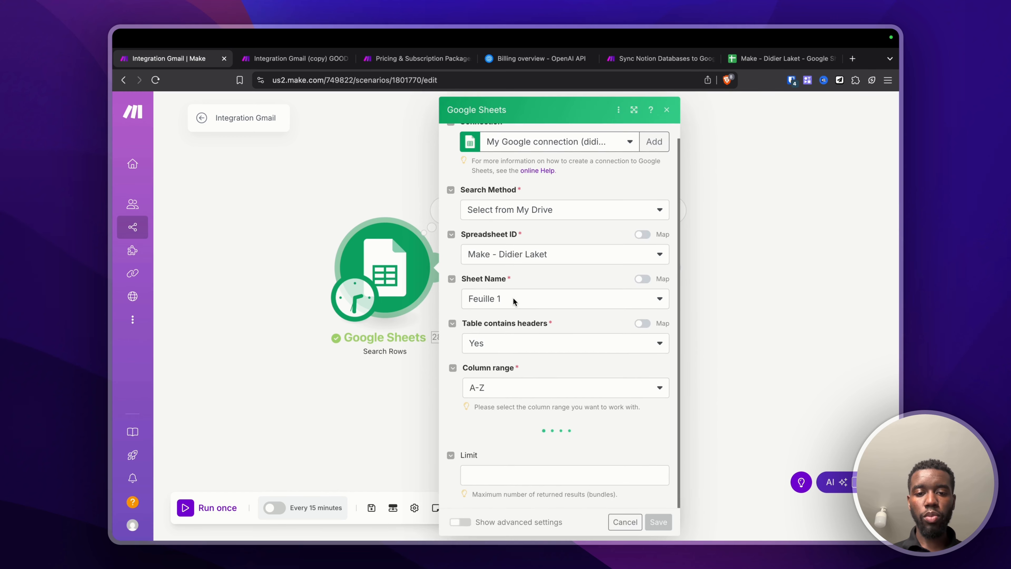
pyautogui.scroll(-3, 513, 296)
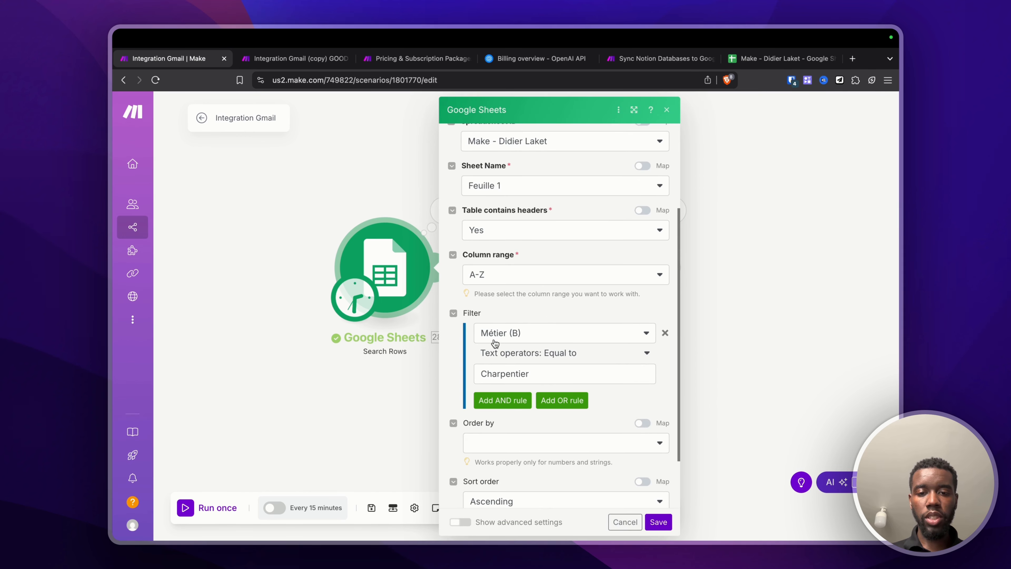
pyautogui.click(396, 393)
pyautogui.click(615, 270)
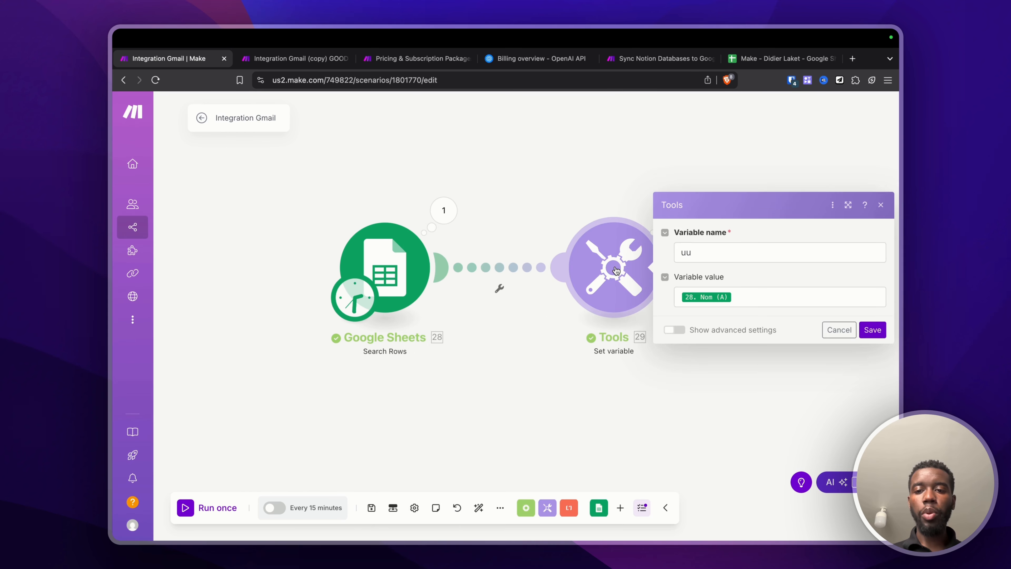
pyautogui.click(712, 297)
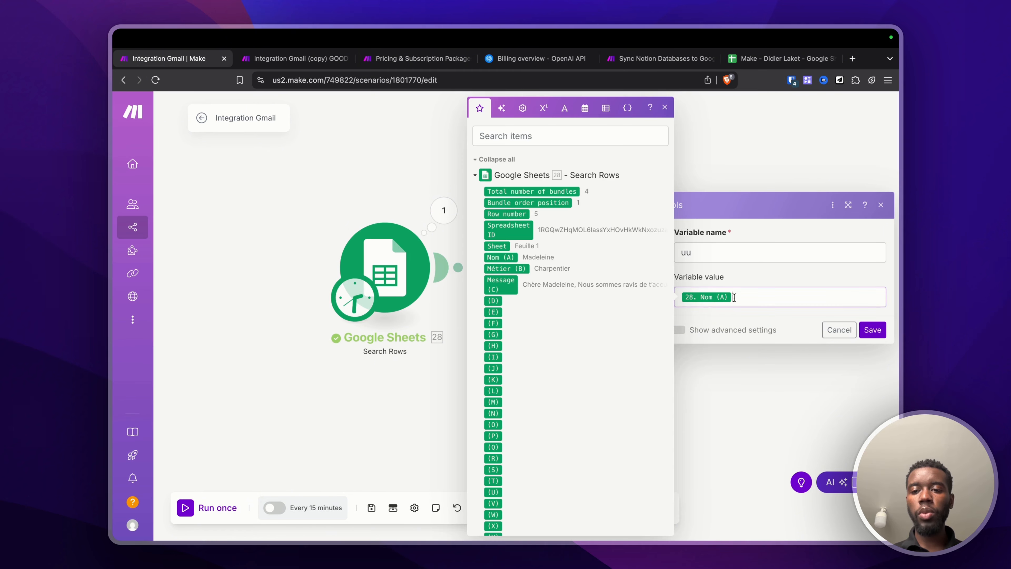
pyautogui.click(394, 393)
# Step: Run the scenario once and expand Set variable's four operations setting variable uu
pyautogui.click(183, 508)
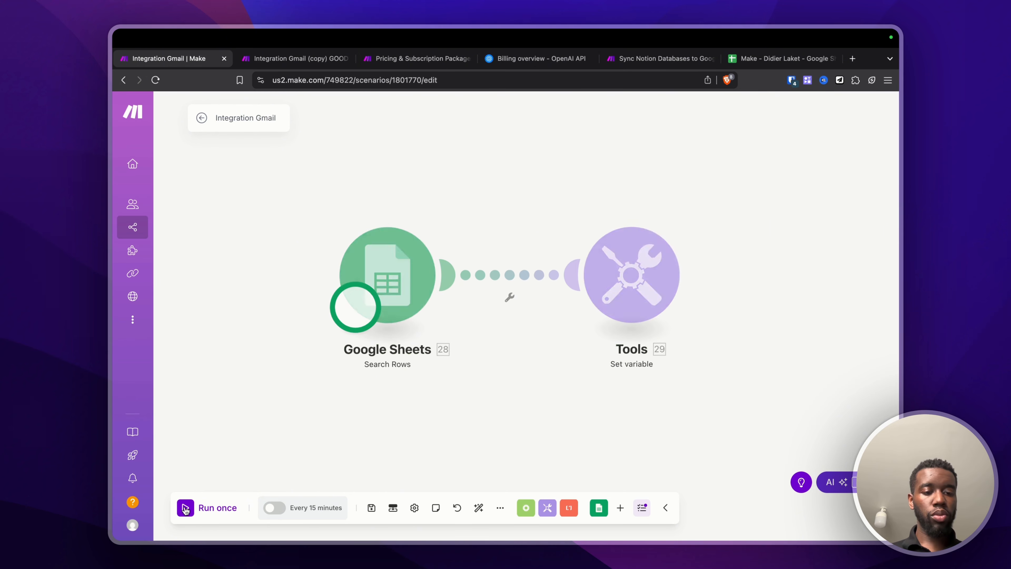
pyautogui.click(727, 221)
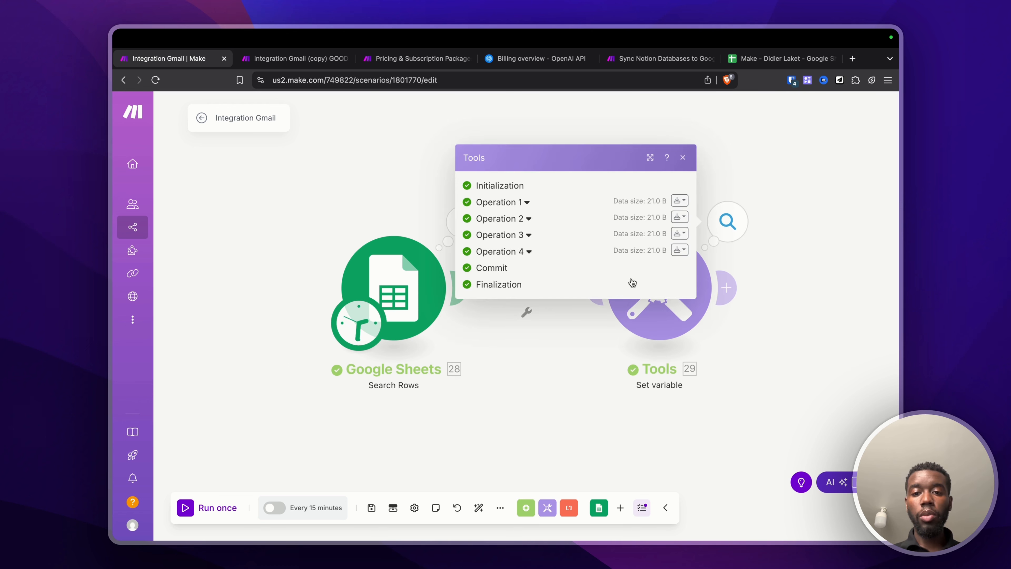
pyautogui.click(521, 248)
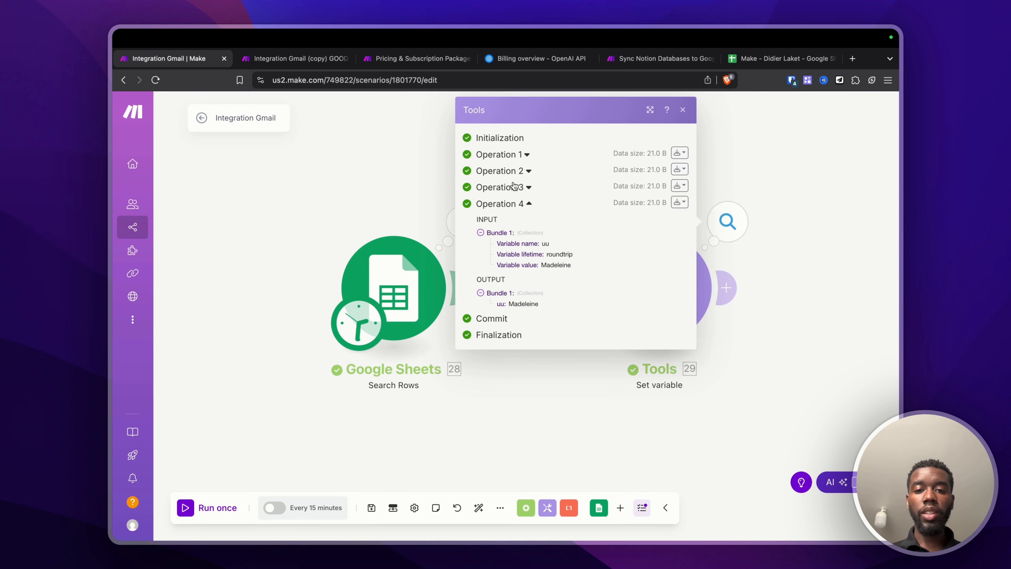
pyautogui.click(514, 186)
pyautogui.click(506, 171)
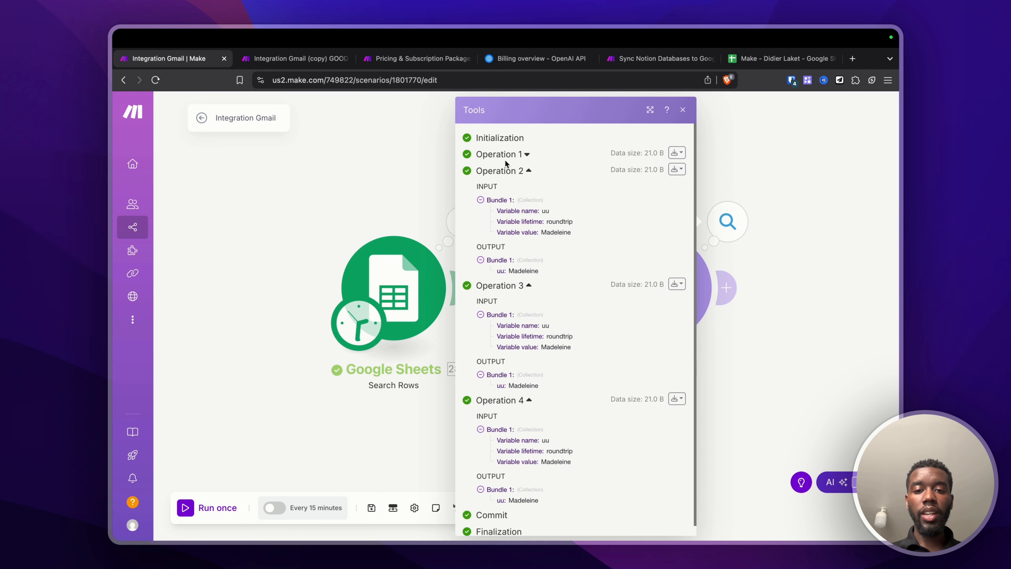
pyautogui.click(507, 154)
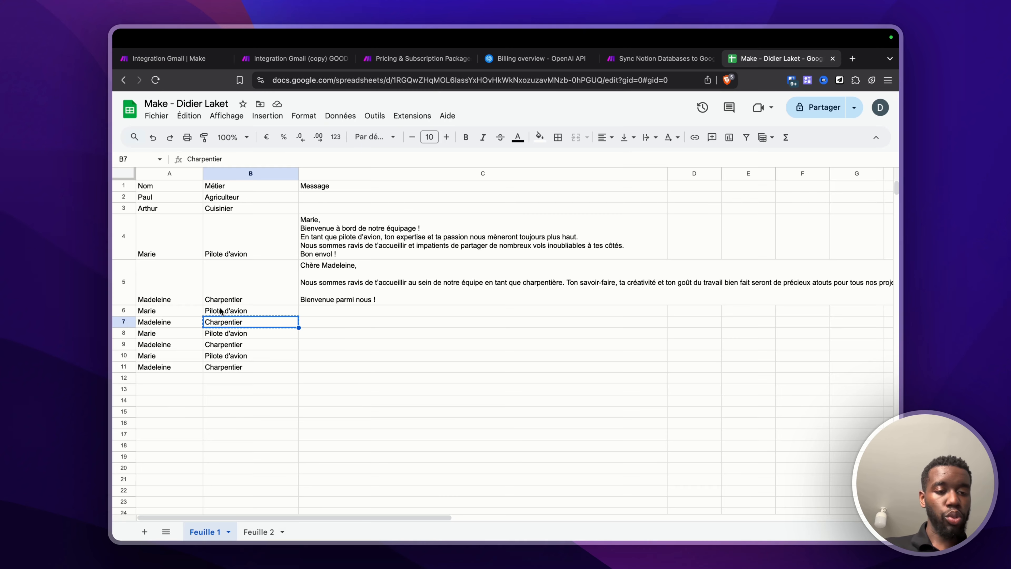
# Step: Select rows A5:B11 in the names sheet, then return to Make
pyautogui.click(176, 312)
pyautogui.click(162, 293)
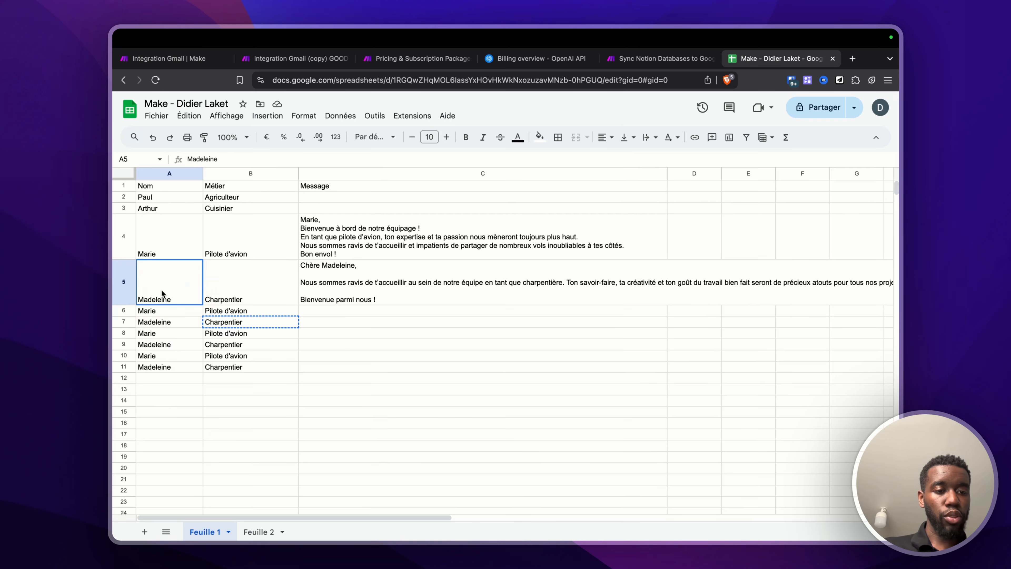
pyautogui.moveTo(162, 293); pyautogui.dragTo(260, 368)
pyautogui.click(168, 58)
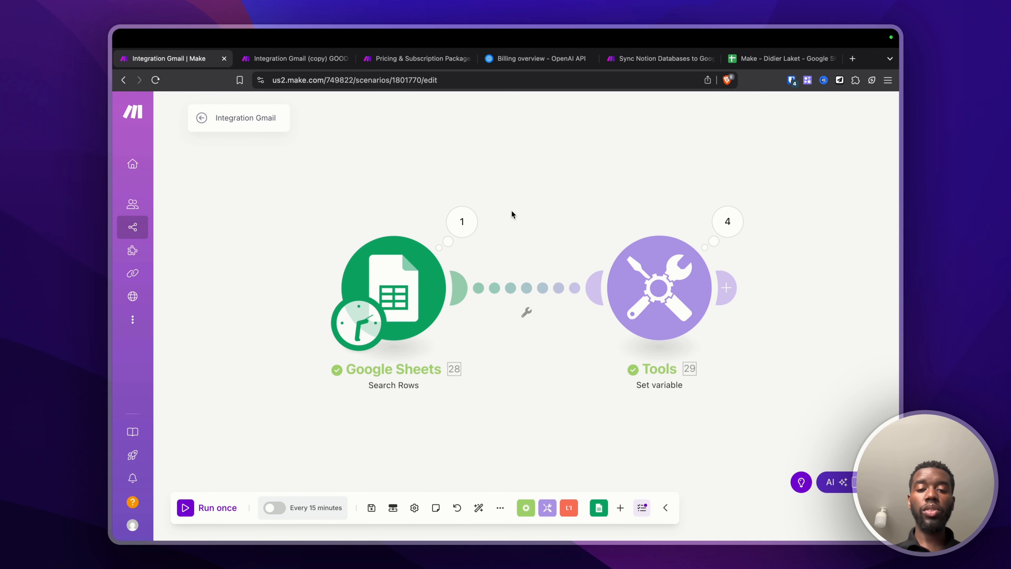
# Step: Insert a Flow Control Array aggregator on the link after Search Rows
pyautogui.rightClick(510, 287)
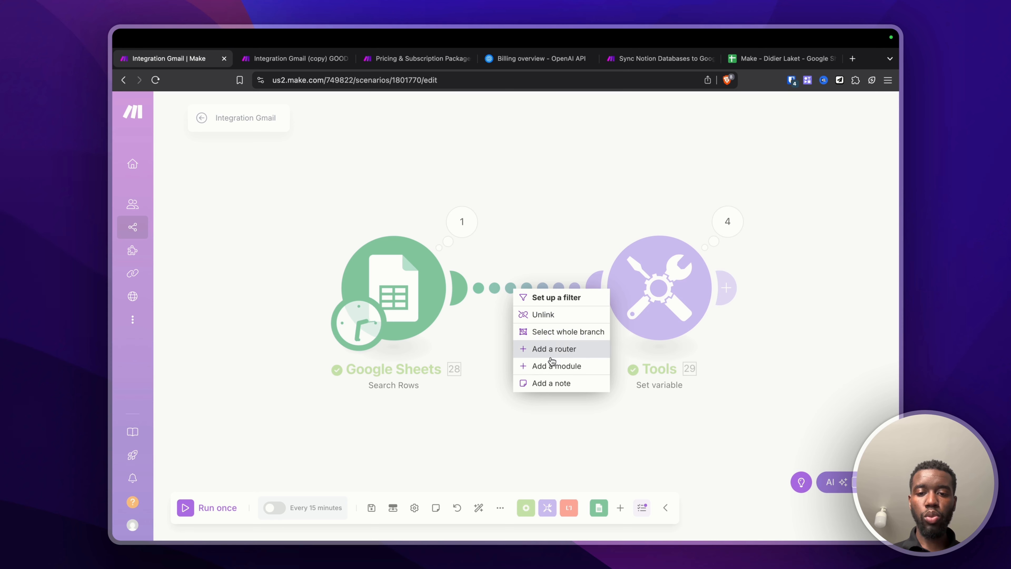
pyautogui.click(552, 366)
pyautogui.click(444, 283)
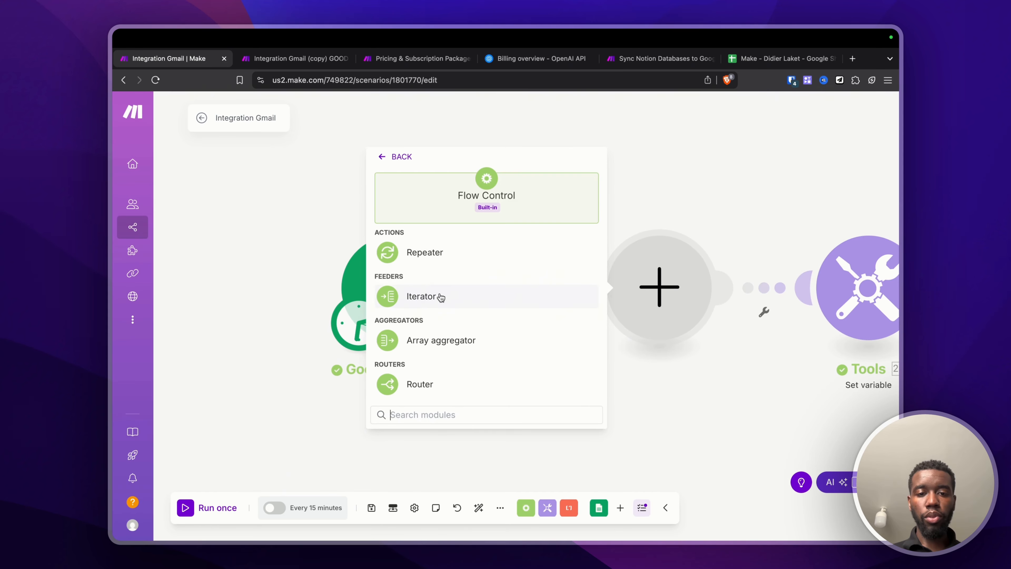
pyautogui.click(437, 340)
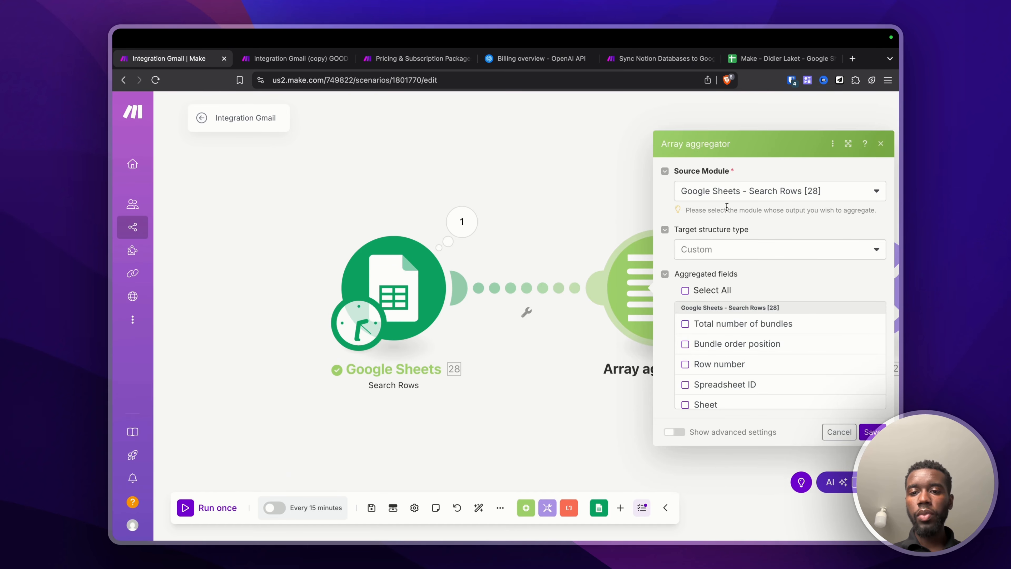
# Step: Set the aggregator's source to Search Rows, aggregate Row number and Nom (A), and save
pyautogui.click(714, 193)
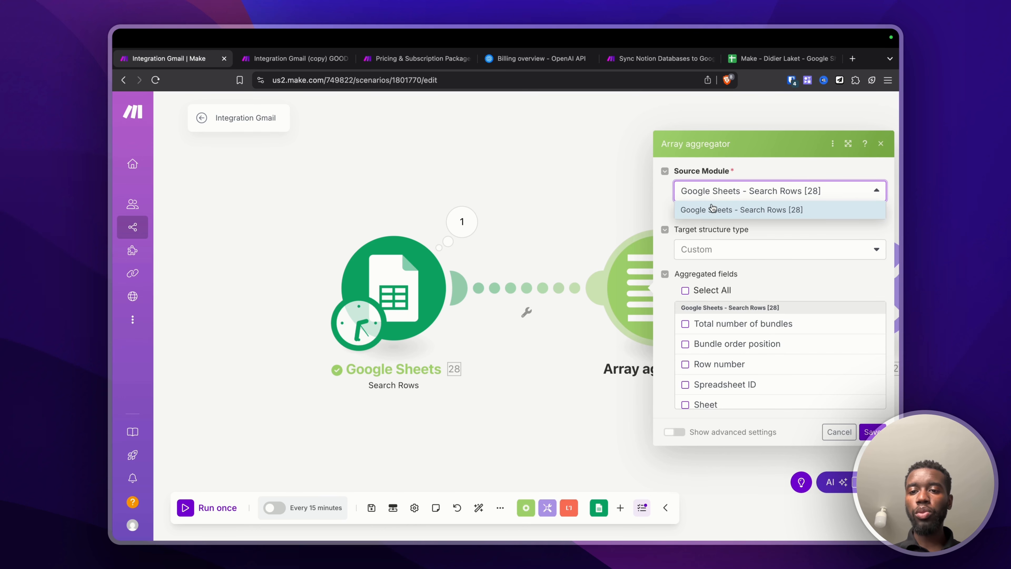
pyautogui.click(661, 212)
pyautogui.click(694, 327)
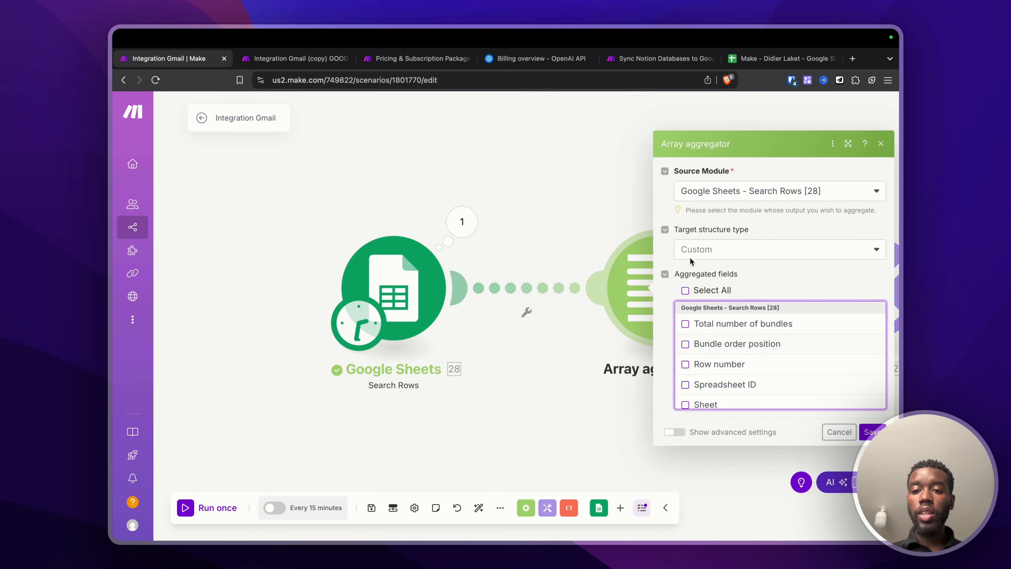
pyautogui.scroll(-4, 699, 363)
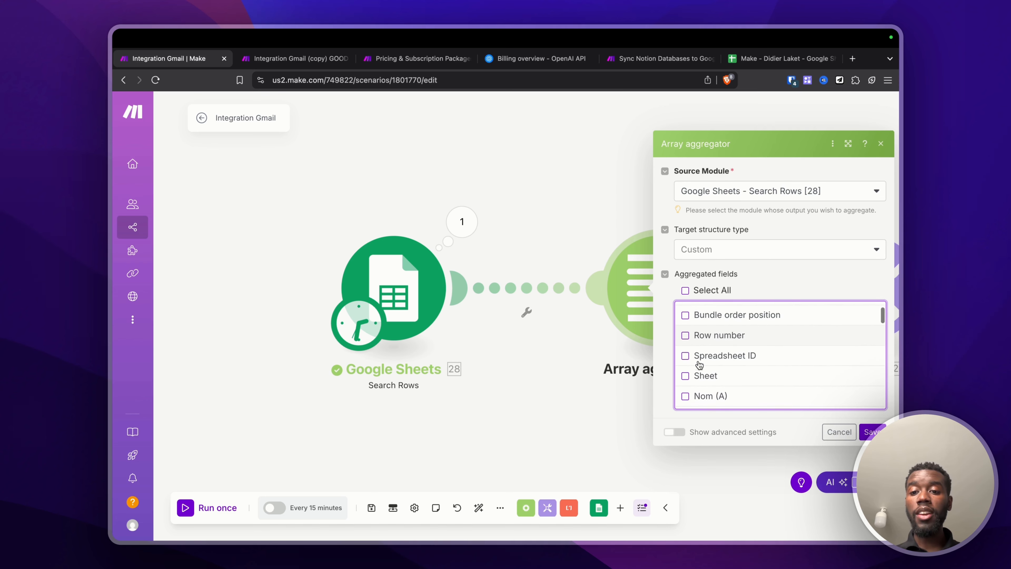
pyautogui.scroll(-6, 699, 363)
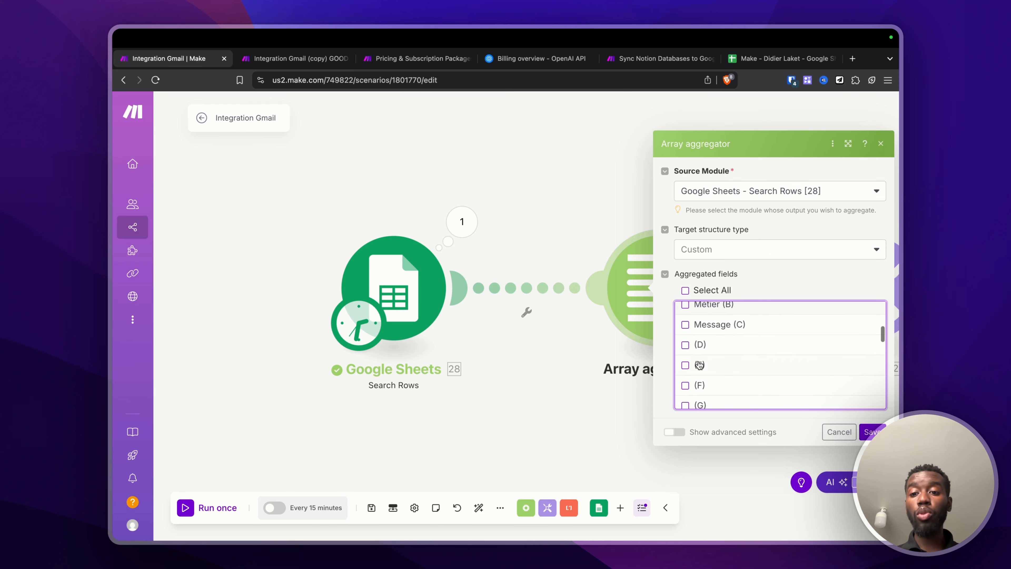
pyautogui.scroll(10, 699, 363)
pyautogui.scroll(-1, 689, 350)
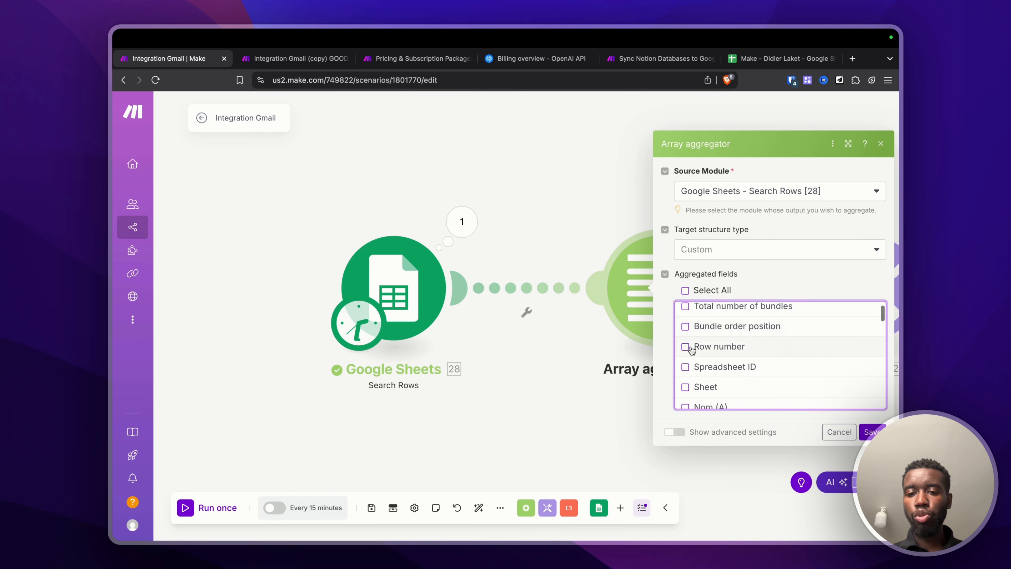
pyautogui.click(685, 347)
pyautogui.scroll(-3, 688, 353)
pyautogui.click(685, 344)
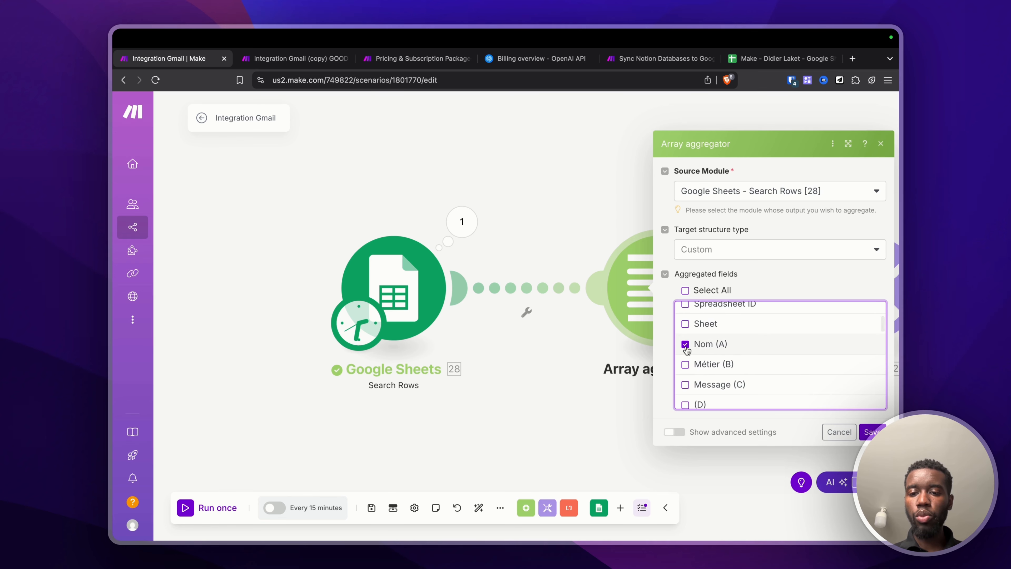
pyautogui.click(872, 432)
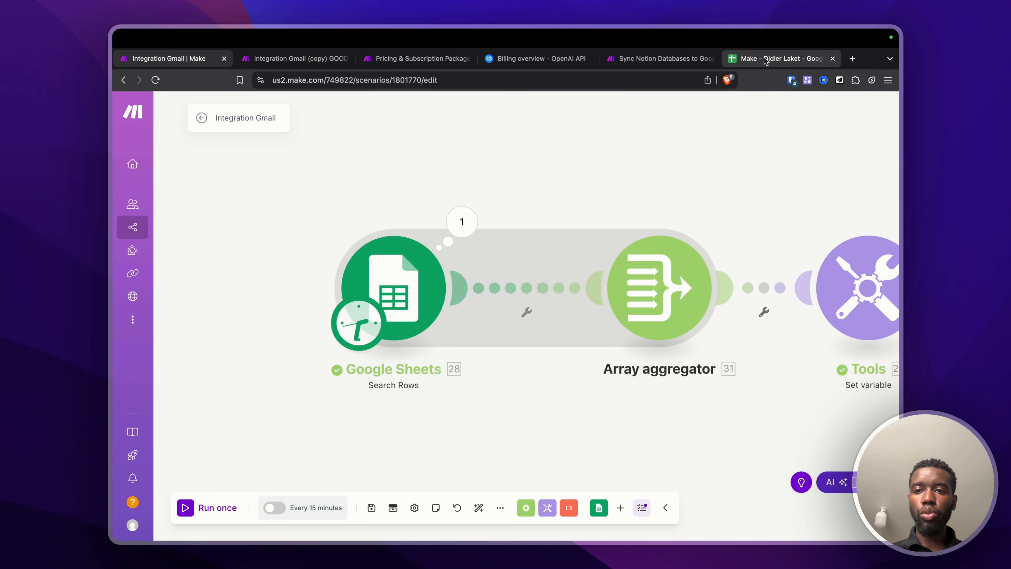
# Step: In the spreadsheet, rename cell A7 to Thomas and A9 to Eric
pyautogui.click(780, 59)
pyautogui.click(176, 321)
pyautogui.doubleClick(176, 321)
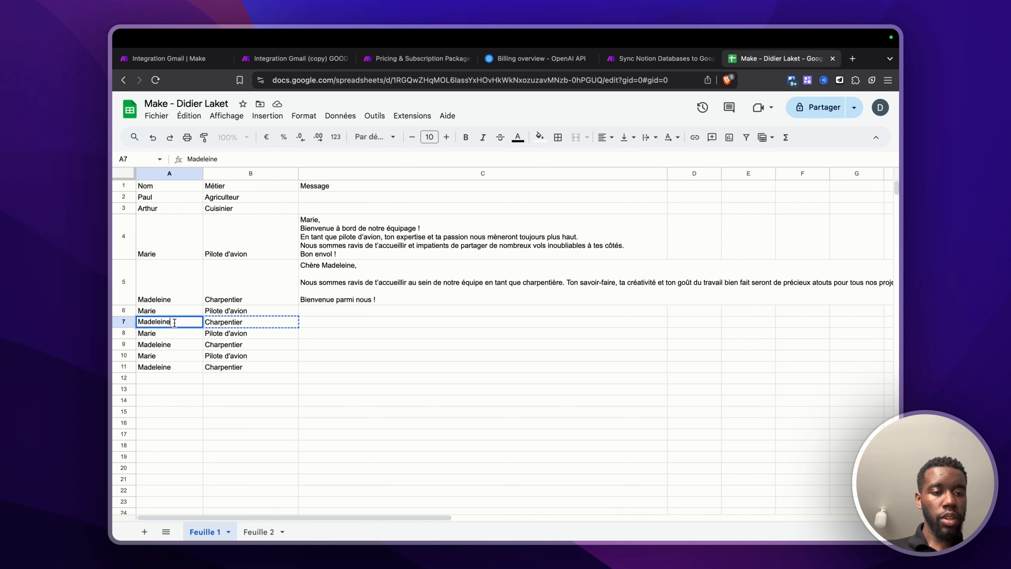
pyautogui.write('Tho')
pyautogui.write('mas')
pyautogui.press('Return')
pyautogui.press('Down')
pyautogui.write('Er')
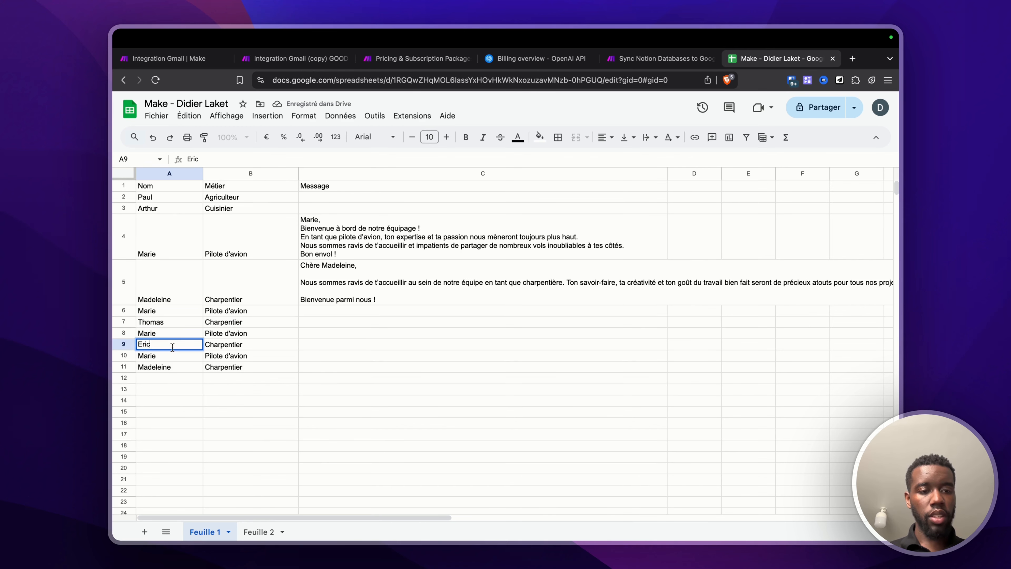
pyautogui.click(250, 411)
pyautogui.click(168, 58)
# Step: Replace the Set variable value for uu with the aggregator's Array and save
pyautogui.click(659, 283)
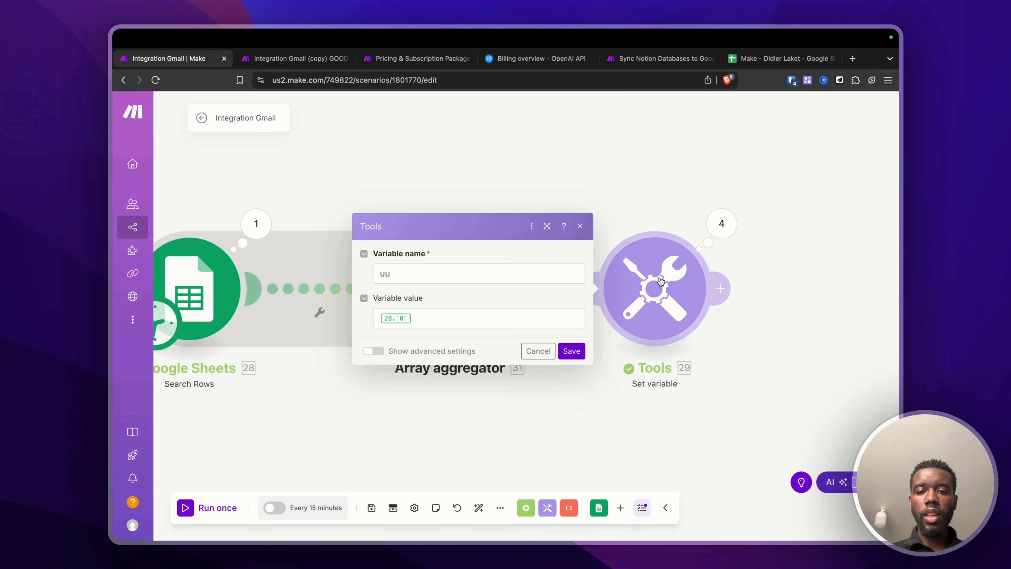
pyautogui.click(480, 314)
pyautogui.press('BackSpace')
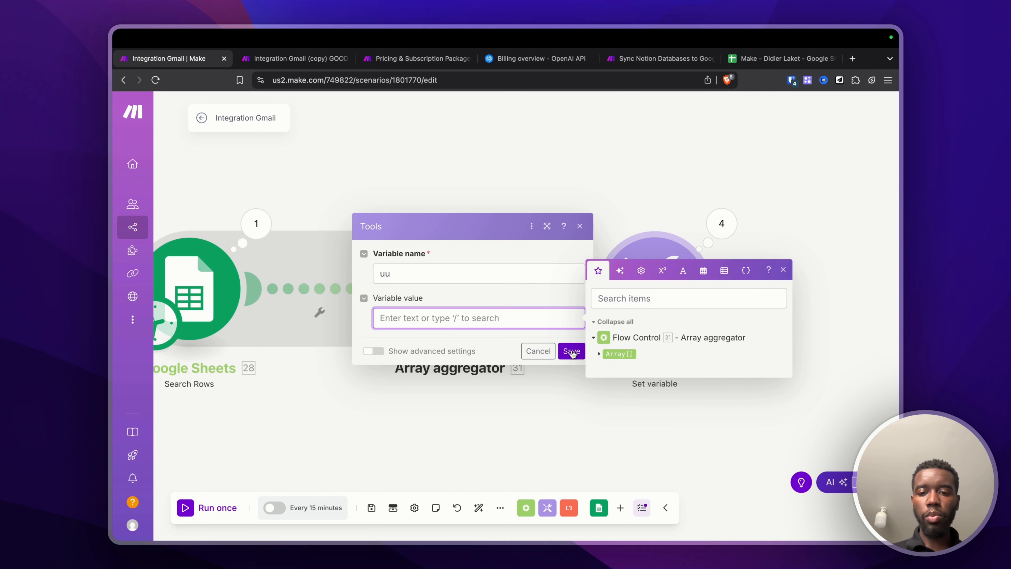
pyautogui.click(600, 354)
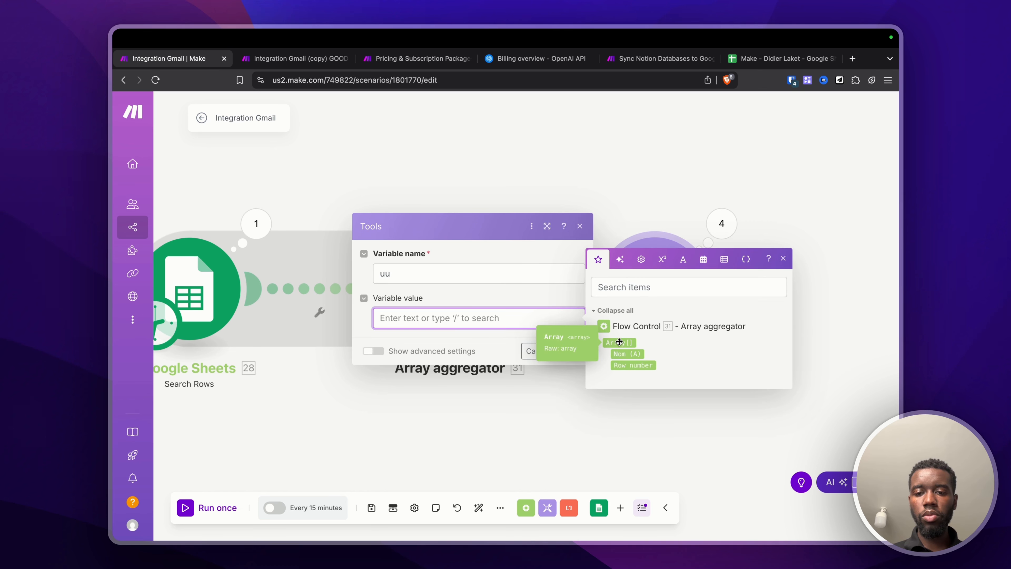
pyautogui.click(619, 342)
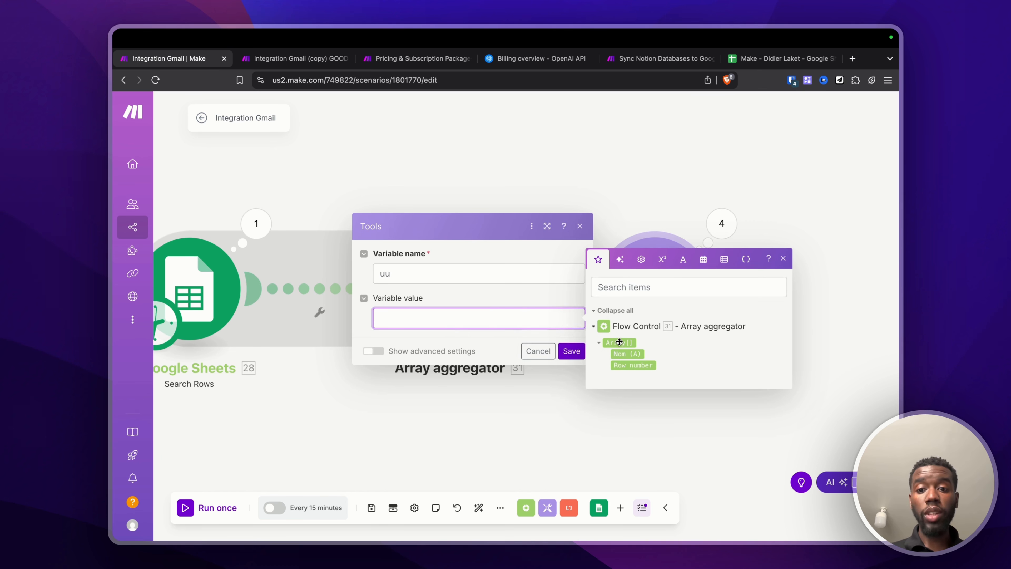
pyautogui.click(525, 169)
pyautogui.moveTo(453, 273); pyautogui.dragTo(450, 253)
# Step: Run the scenario once and expand uu's four items: Madeleine, Thomas, Eric, Madeleine
pyautogui.click(188, 508)
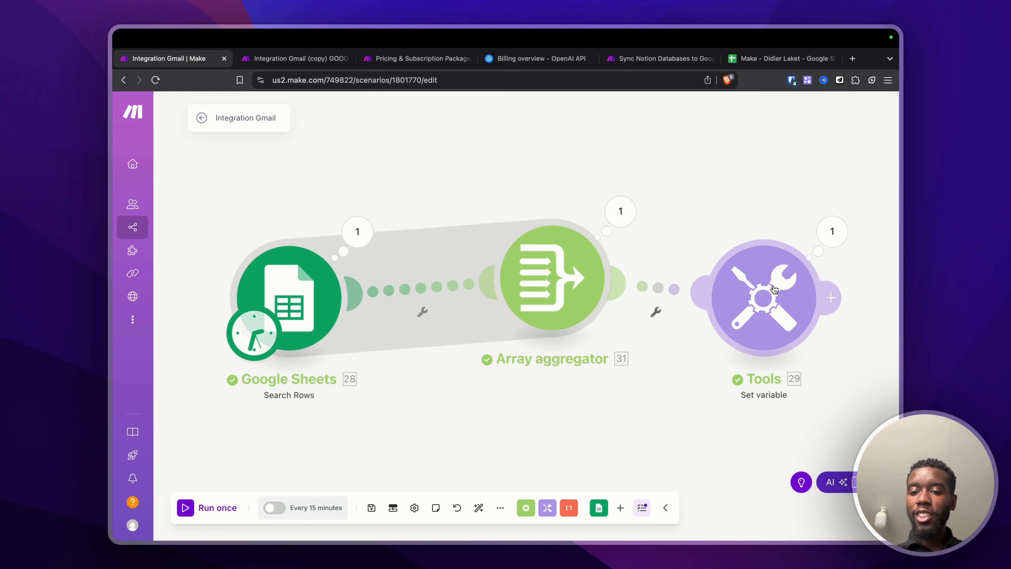
pyautogui.click(814, 226)
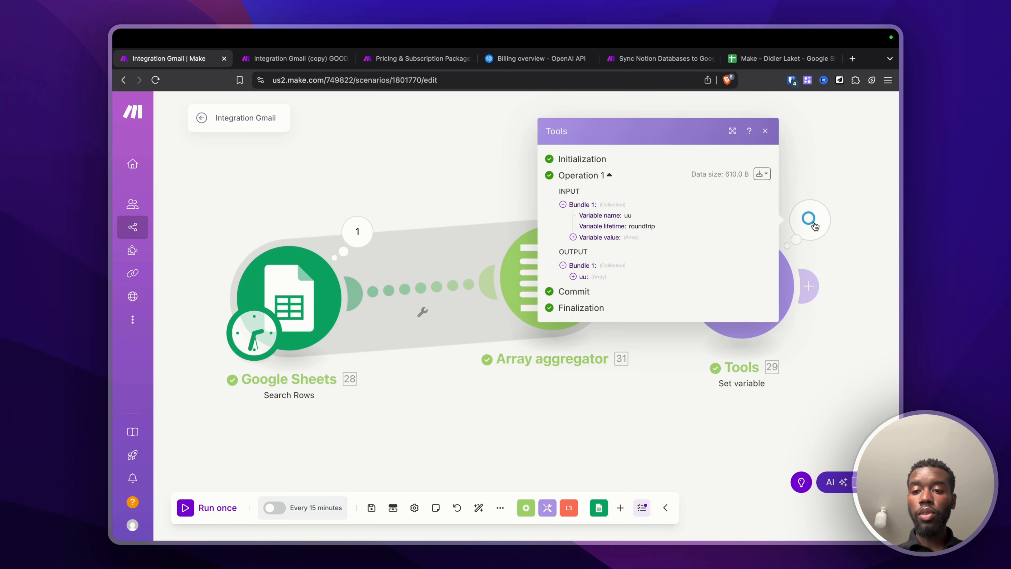
pyautogui.click(574, 276)
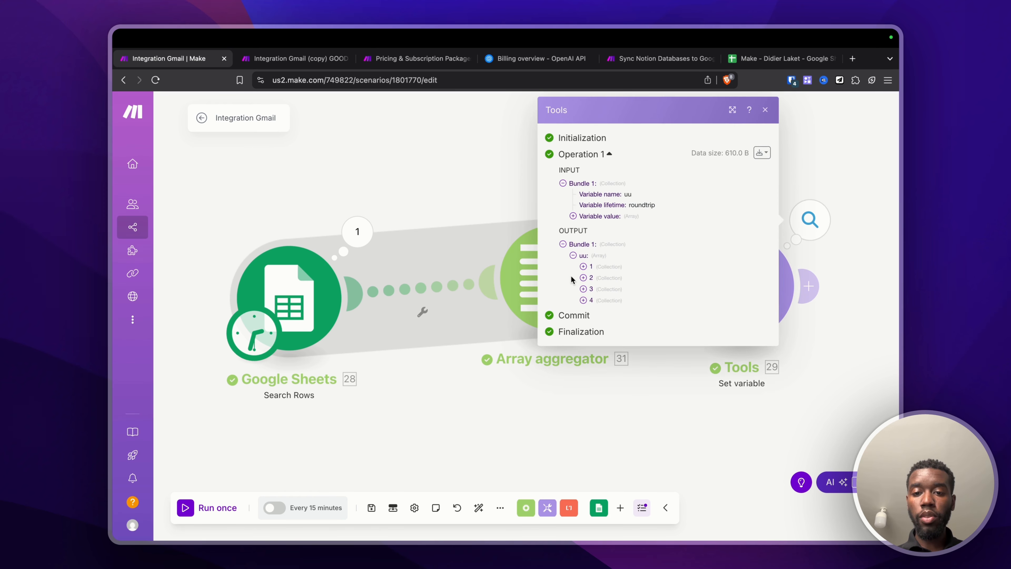
pyautogui.click(583, 266)
pyautogui.doubleClick(611, 255)
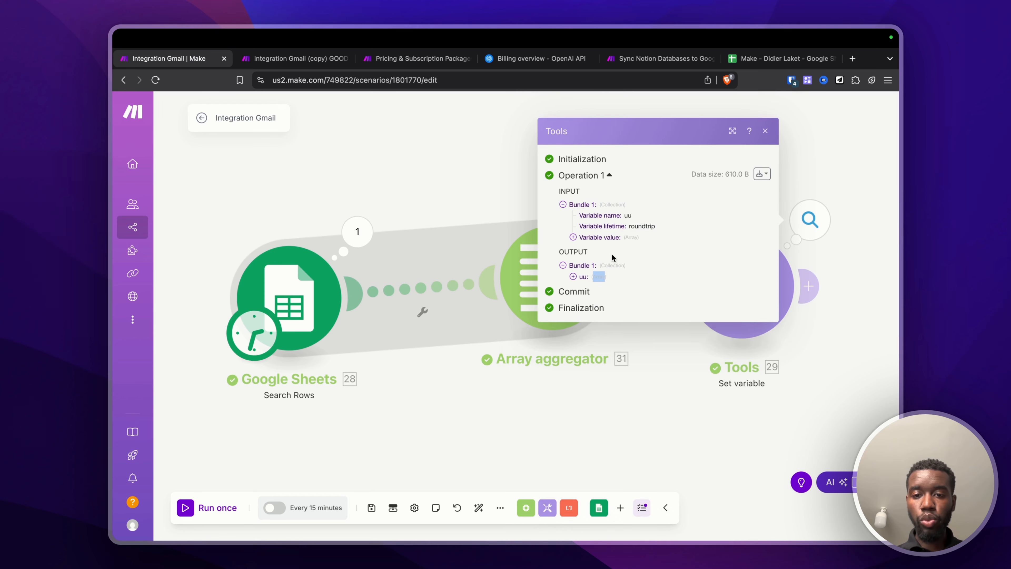
pyautogui.click(573, 276)
pyautogui.click(583, 417)
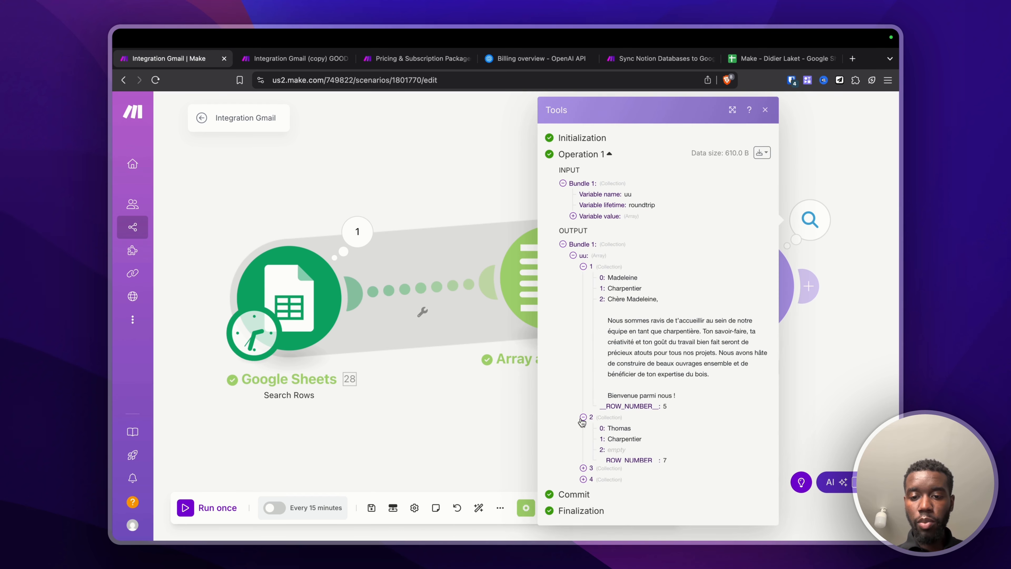
pyautogui.click(583, 468)
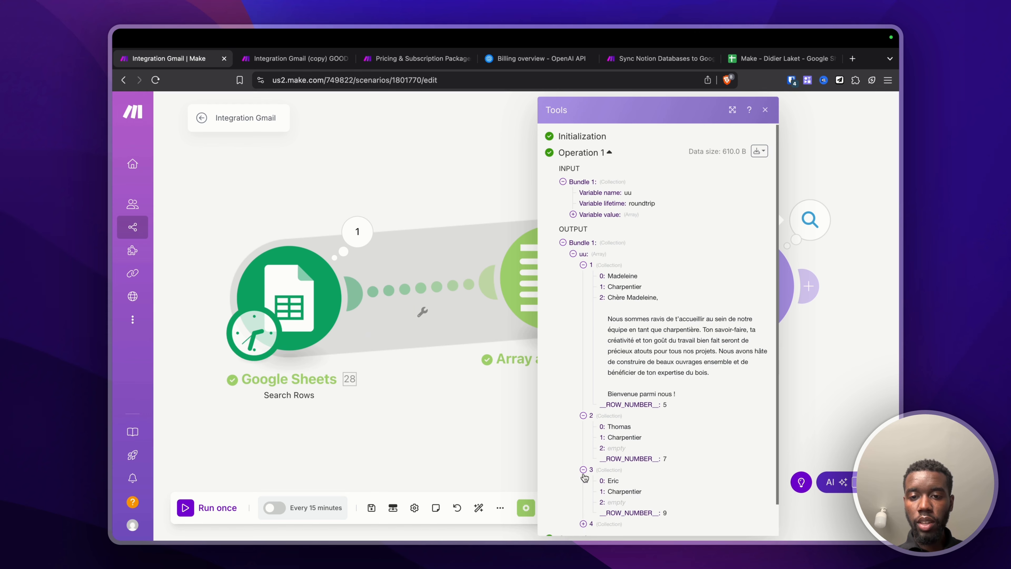
pyautogui.scroll(-1, 584, 477)
pyautogui.click(583, 491)
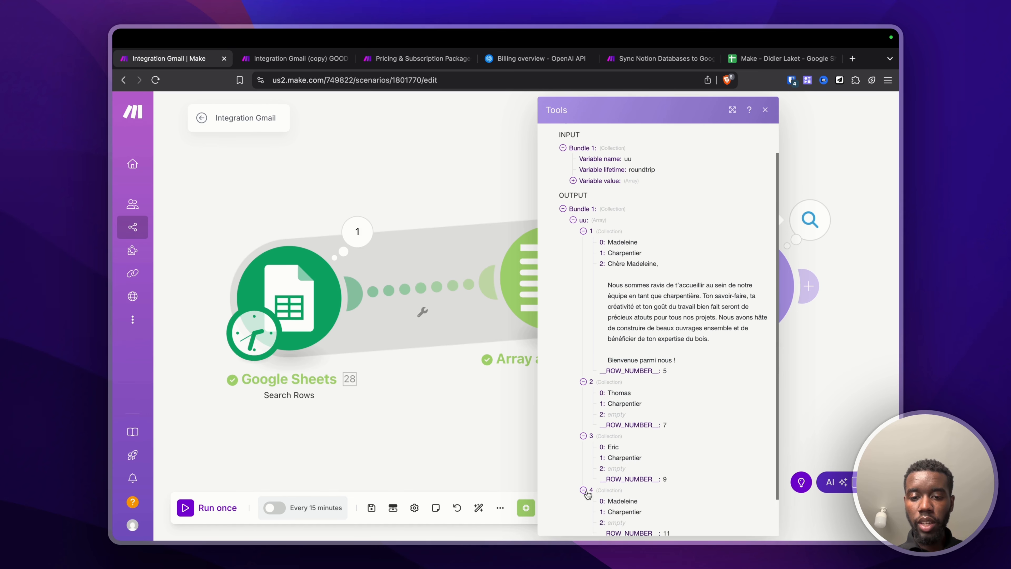
pyautogui.scroll(-1, 587, 494)
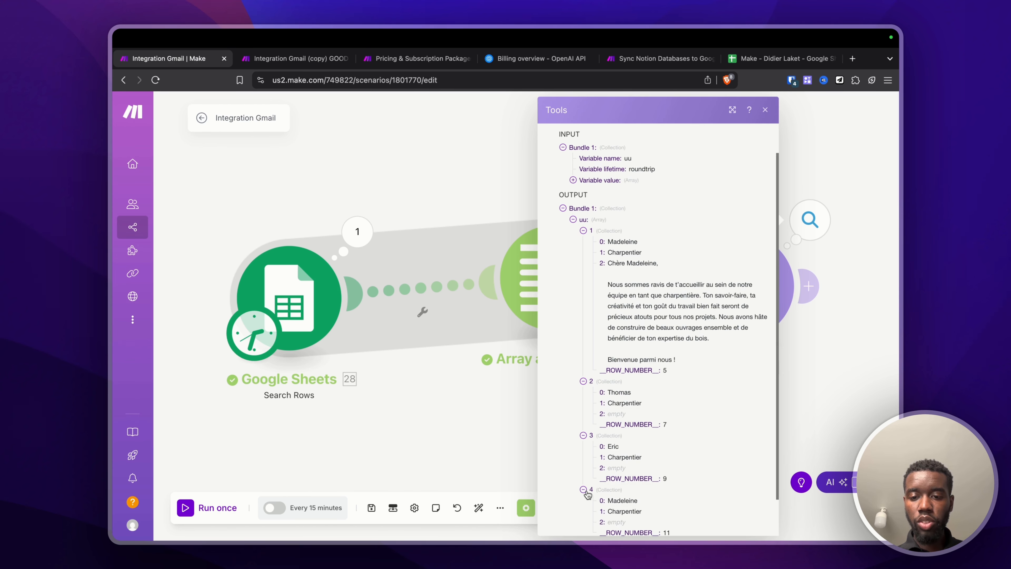
pyautogui.click(417, 416)
# Step: Insert a Flow Control Array aggregator after the Google Sheets module
pyautogui.click(644, 280)
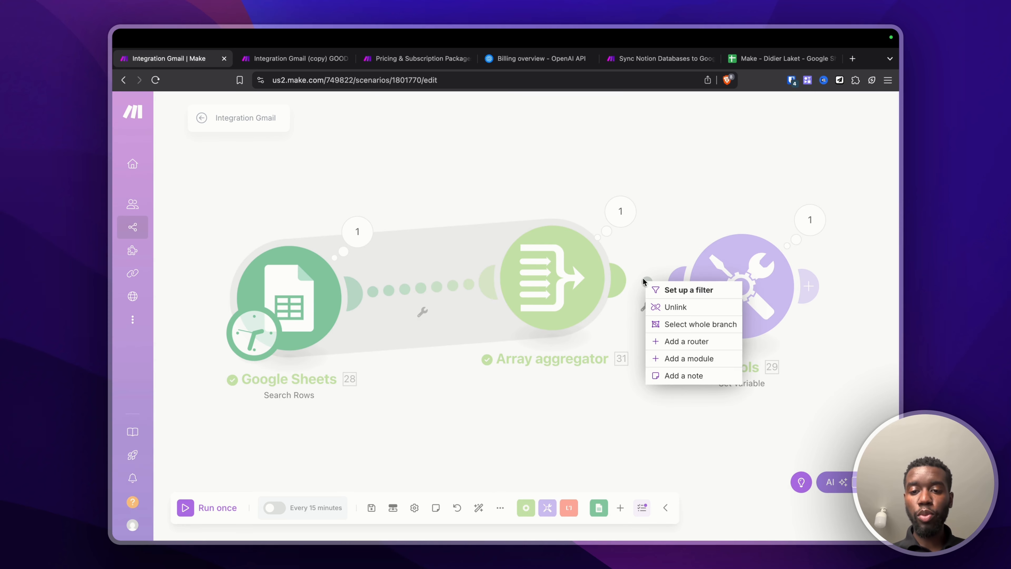
pyautogui.click(681, 357)
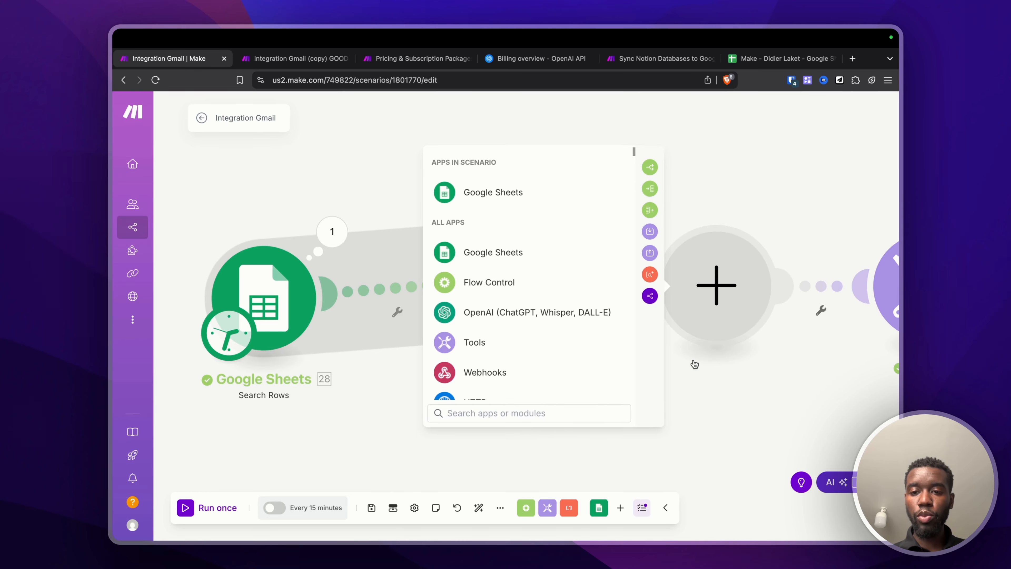
pyautogui.click(509, 284)
pyautogui.click(516, 341)
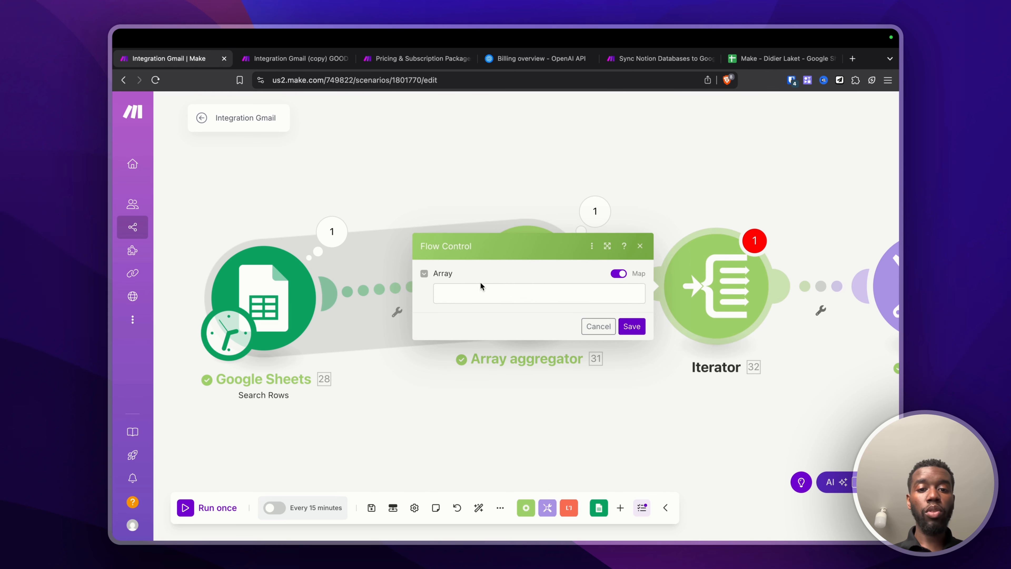
# Step: Map the aggregator's Array[] into the Iterator's Array field and save
pyautogui.click(458, 295)
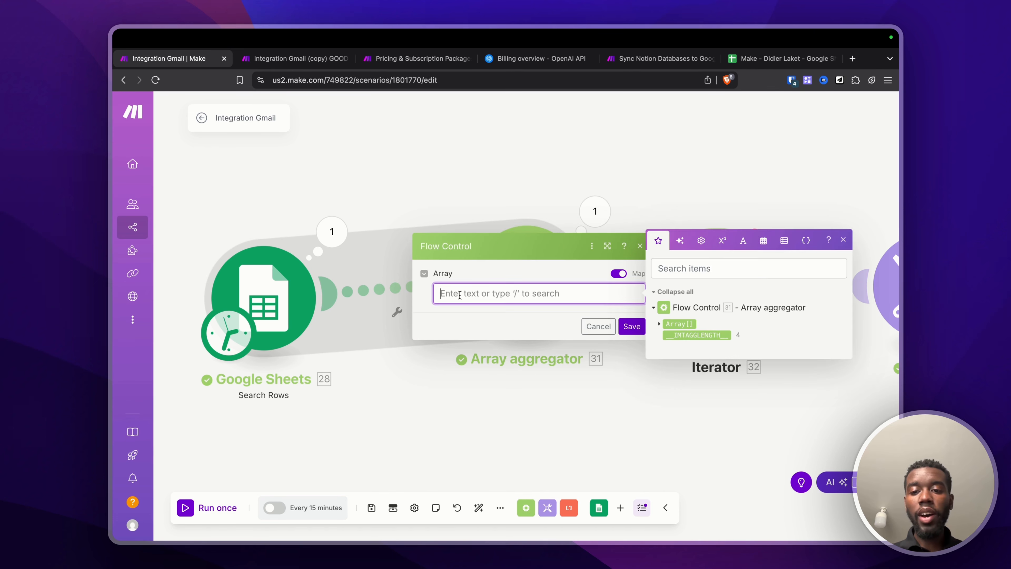
pyautogui.click(684, 324)
pyautogui.click(632, 326)
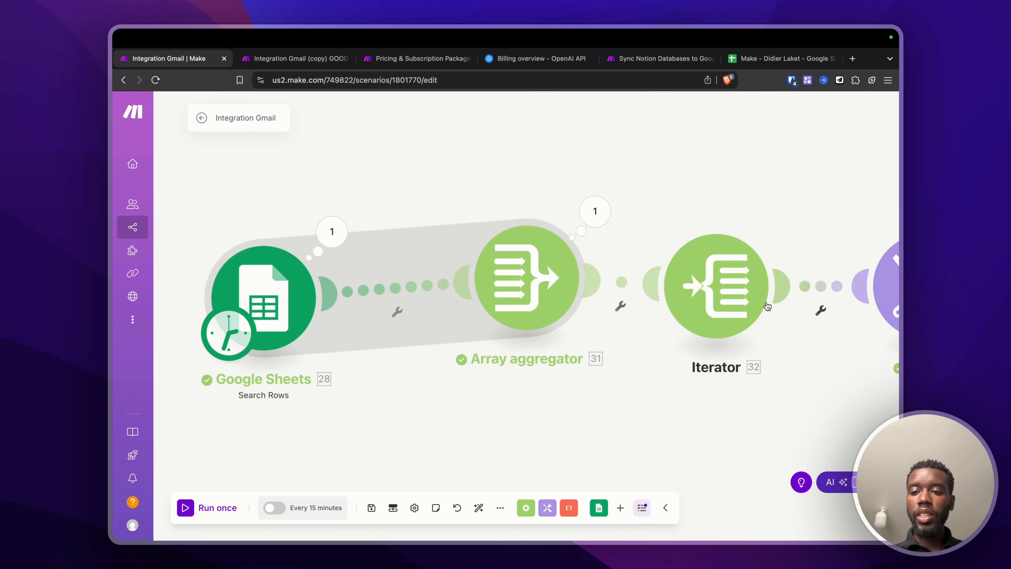
pyautogui.hscroll(5, 753, 306)
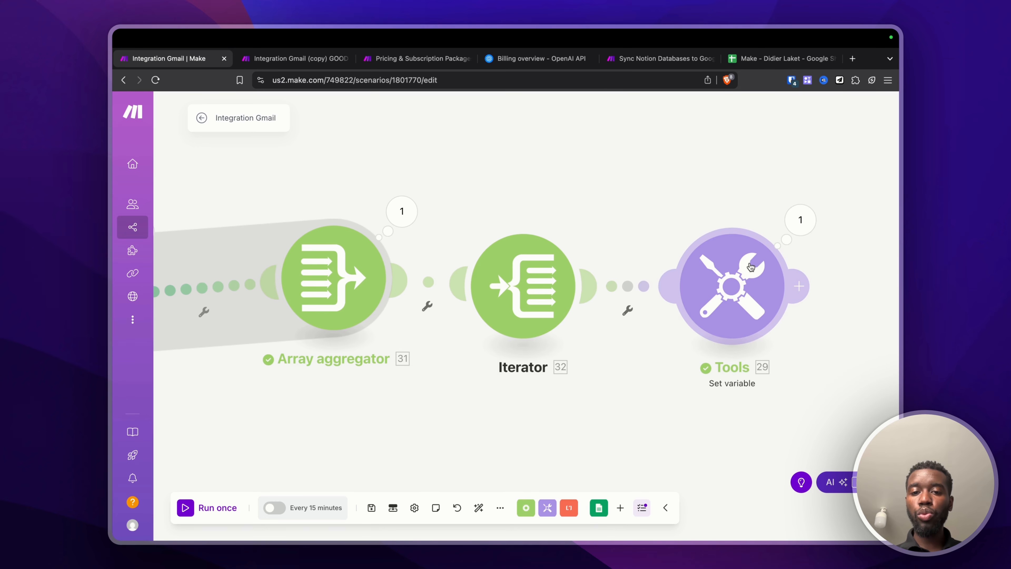
pyautogui.scroll(-5, 756, 275)
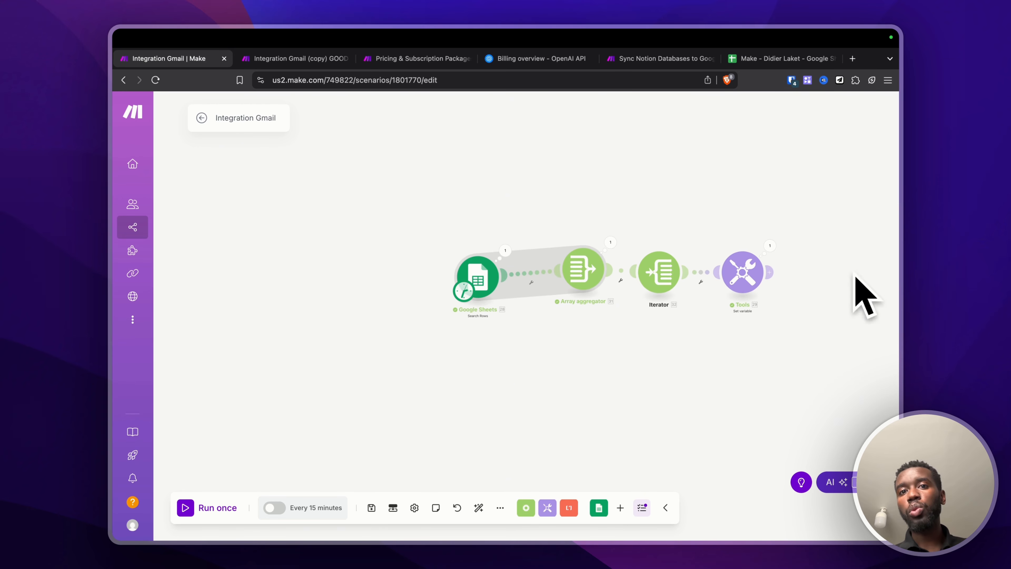
pyautogui.moveTo(665, 277); pyautogui.dragTo(679, 199)
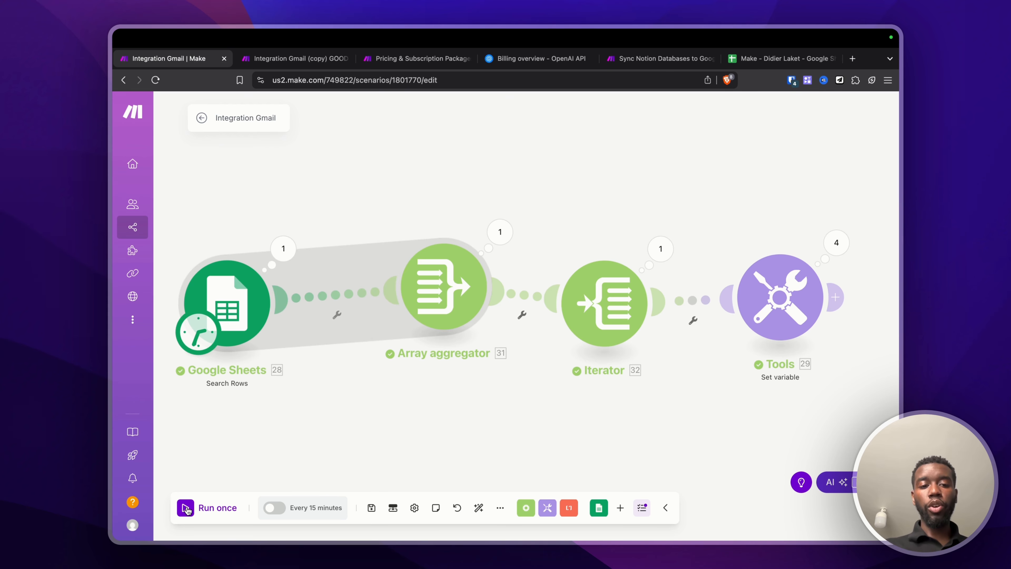
# Step: Run the scenario once and check the Tools module's four Set variable operations
pyautogui.click(187, 509)
pyautogui.hscroll(3, 635, 419)
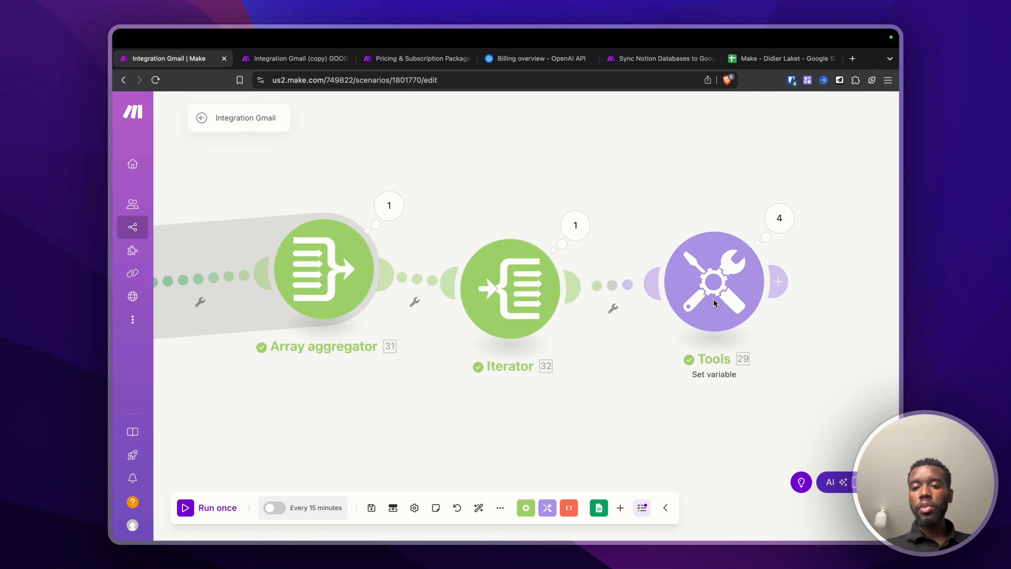
pyautogui.click(779, 220)
pyautogui.click(608, 374)
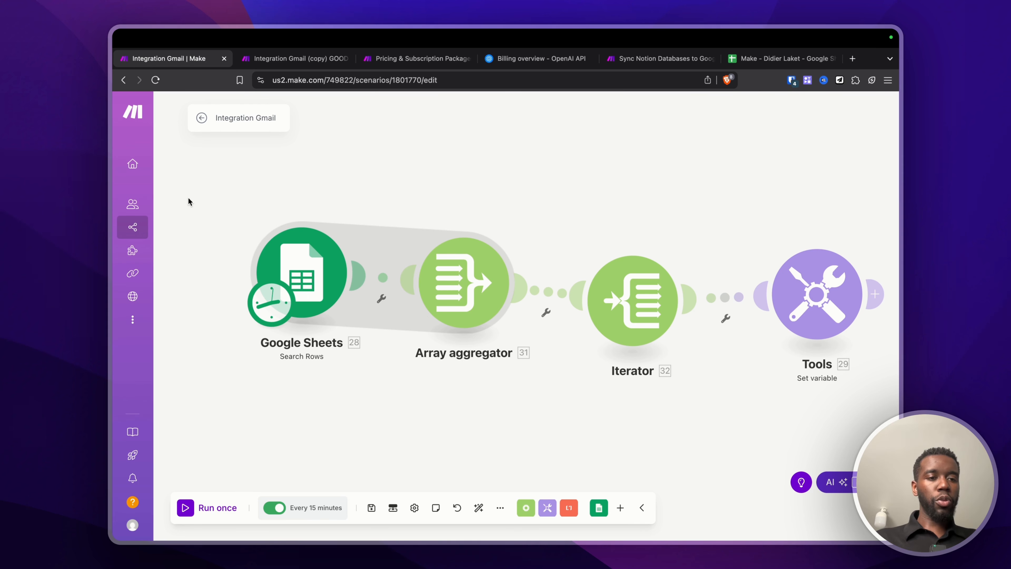
# Step: Save the scenario changes and activate the ChatGPT completions scenario
pyautogui.click(174, 230)
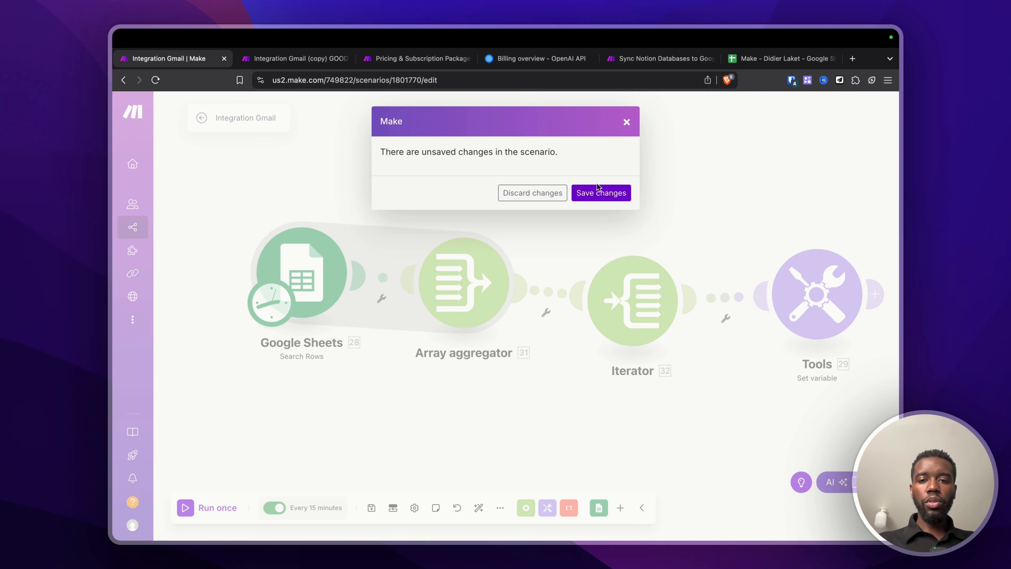
pyautogui.click(597, 191)
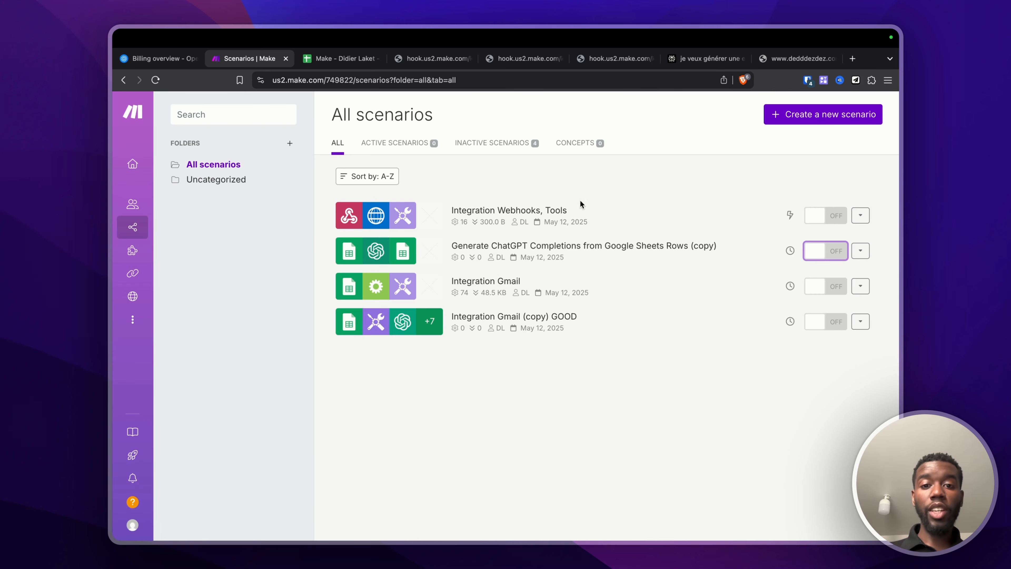
pyautogui.click(835, 252)
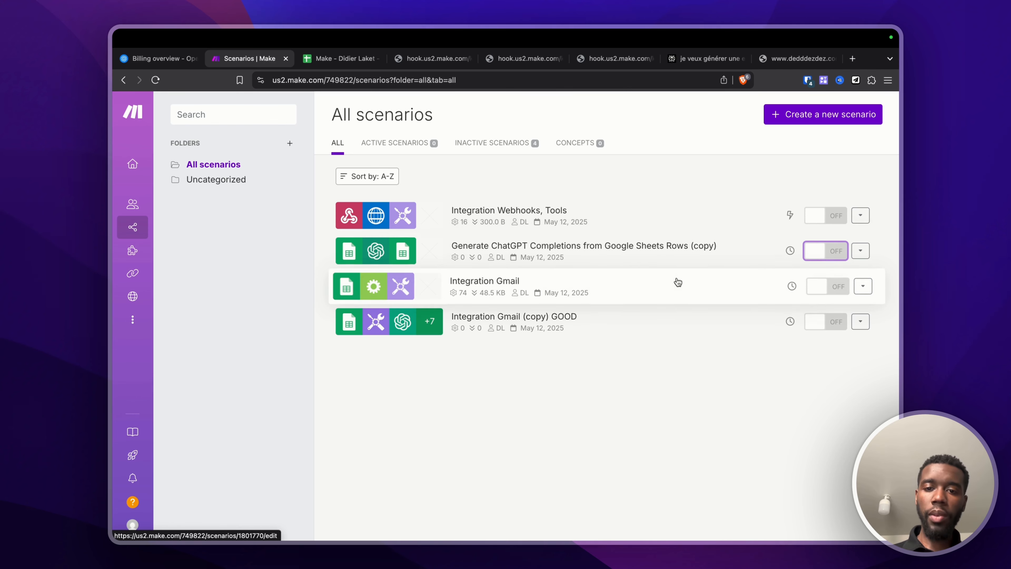
# Step: Open Integration Webhooks, Tools and its 9:05:11 AM failed run log
pyautogui.click(616, 215)
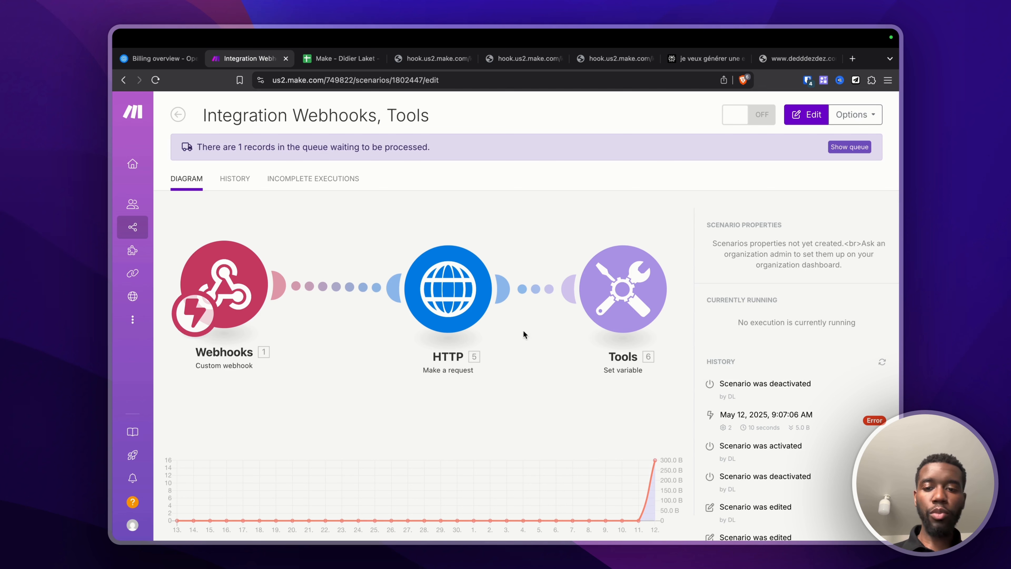
pyautogui.scroll(-5, 774, 374)
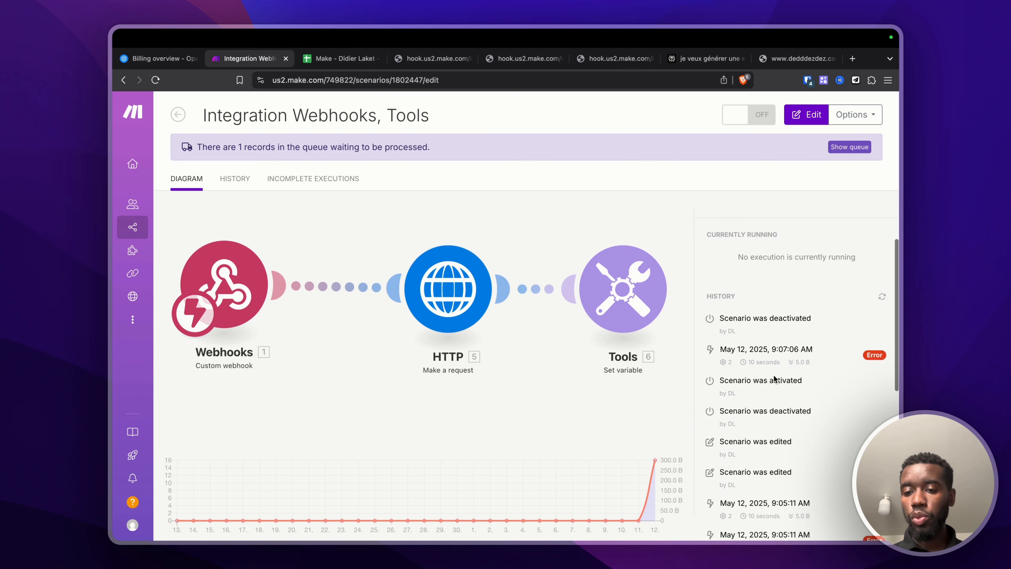
pyautogui.scroll(-1, 773, 376)
pyautogui.scroll(1, 773, 376)
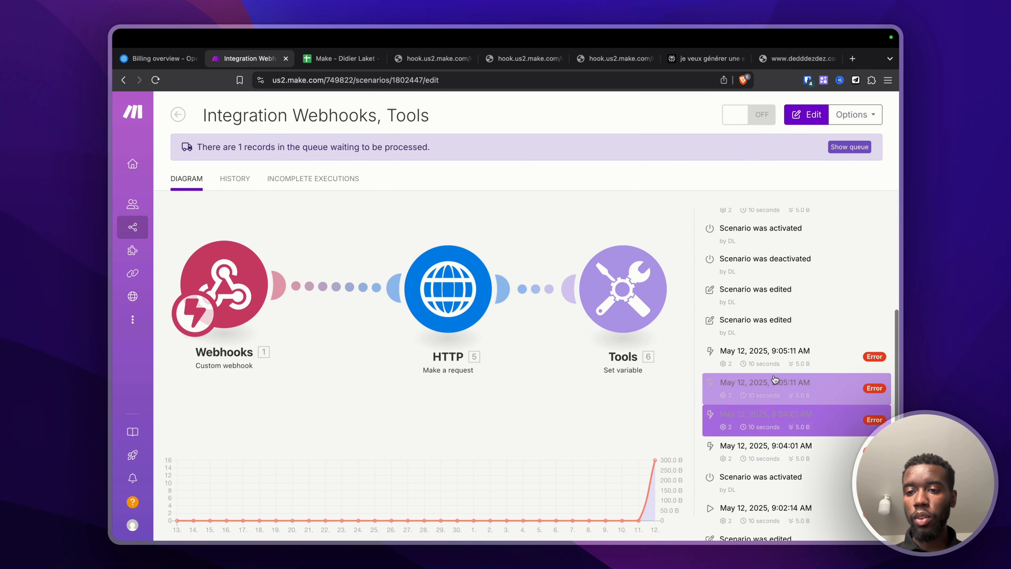
pyautogui.moveTo(736, 259); pyautogui.dragTo(718, 291)
pyautogui.scroll(-5, 729, 344)
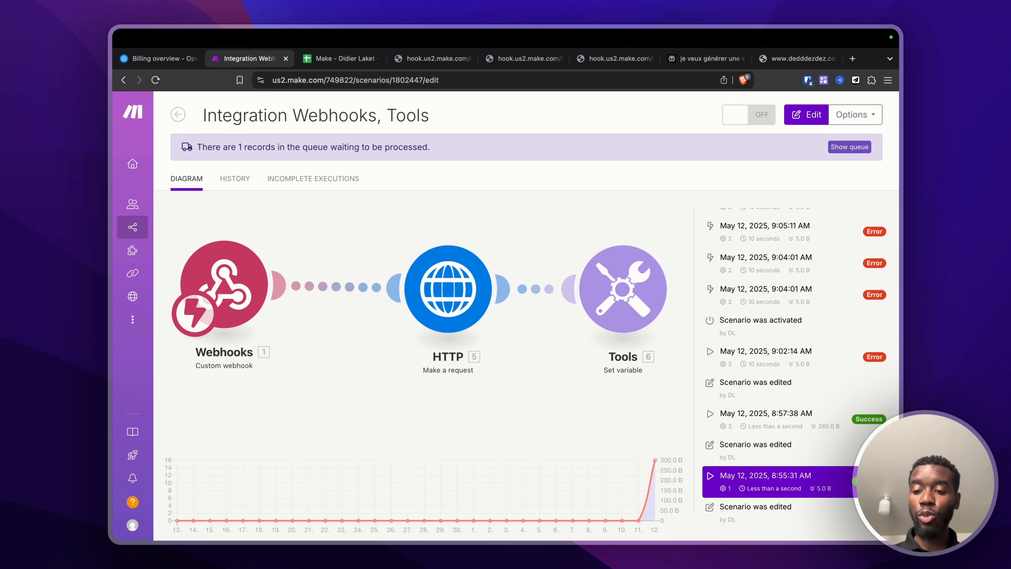
pyautogui.scroll(1, 846, 380)
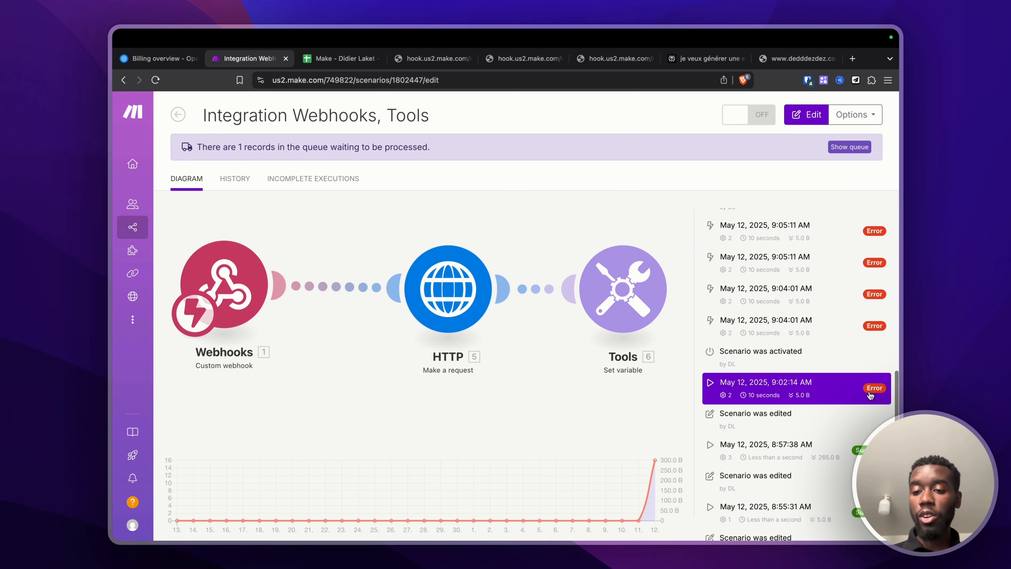
pyautogui.click(798, 263)
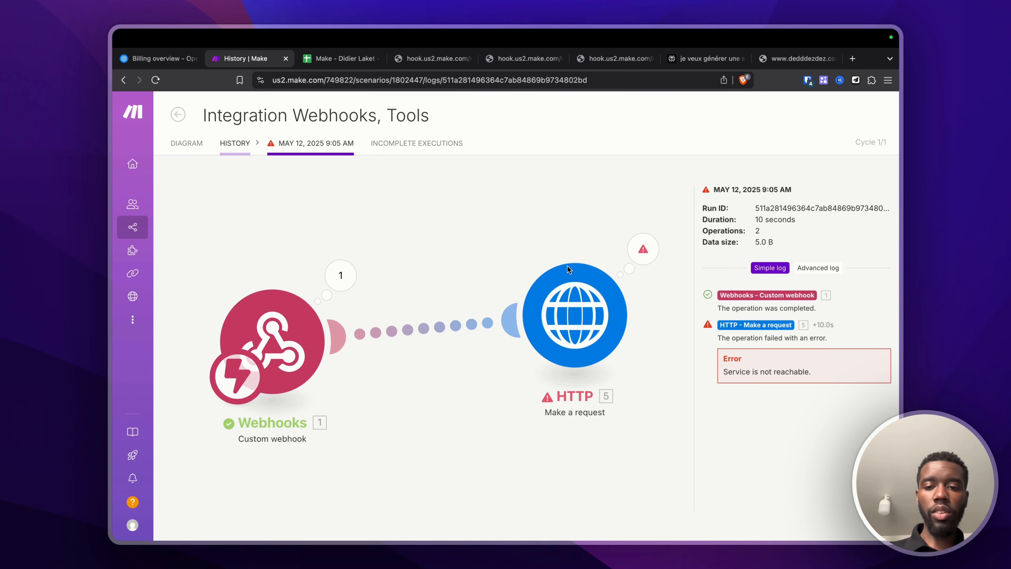
# Step: Inspect the failed HTTP request's Query String and Headers and the Webhooks output, then view History
pyautogui.click(662, 246)
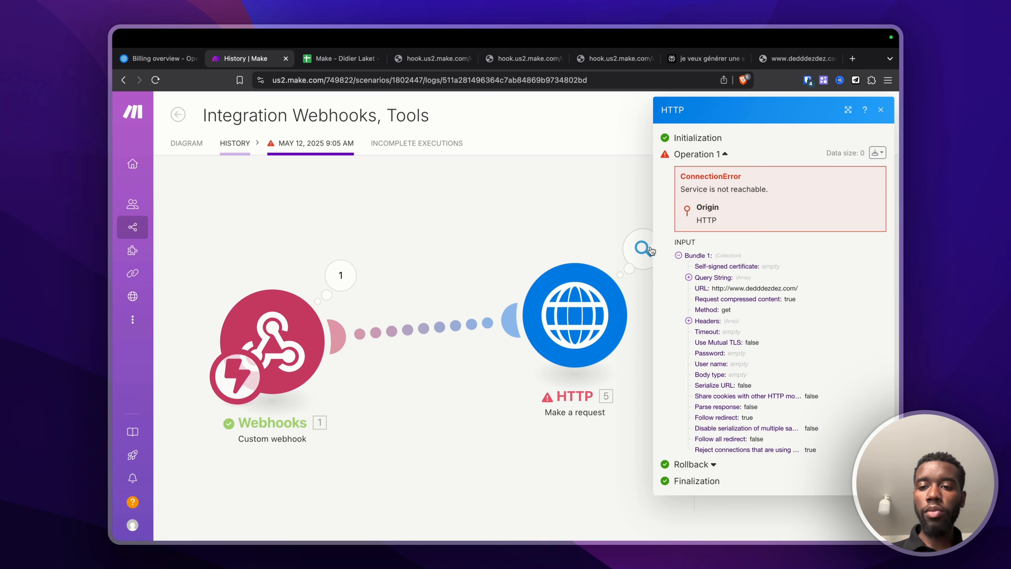
pyautogui.click(688, 277)
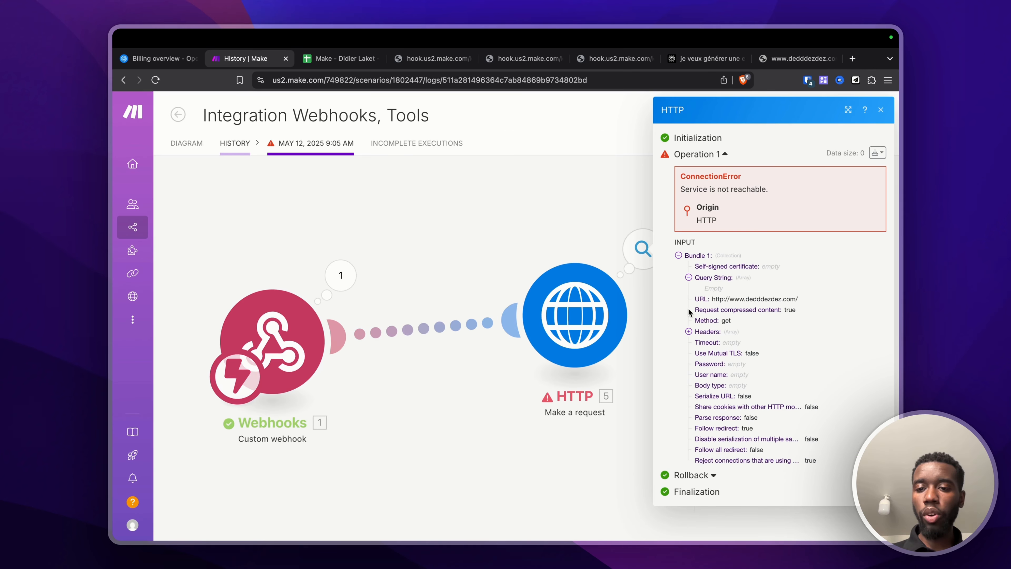
pyautogui.click(689, 332)
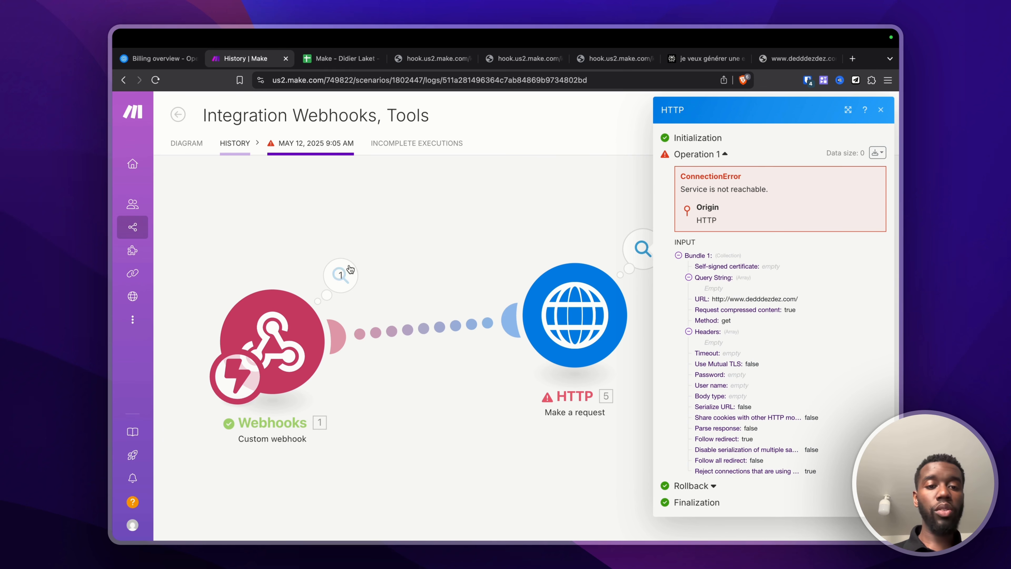
pyautogui.click(354, 274)
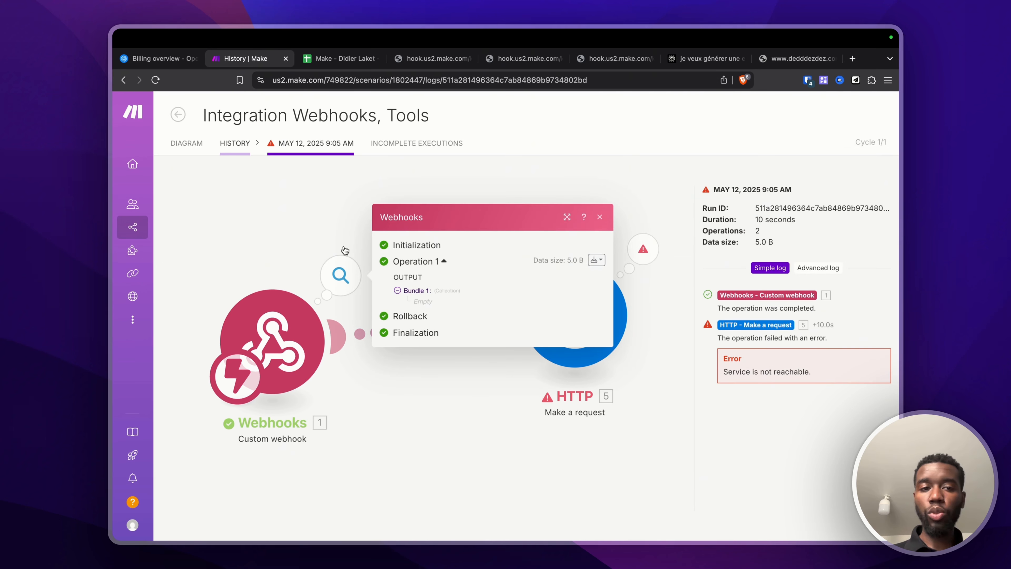
pyautogui.click(187, 143)
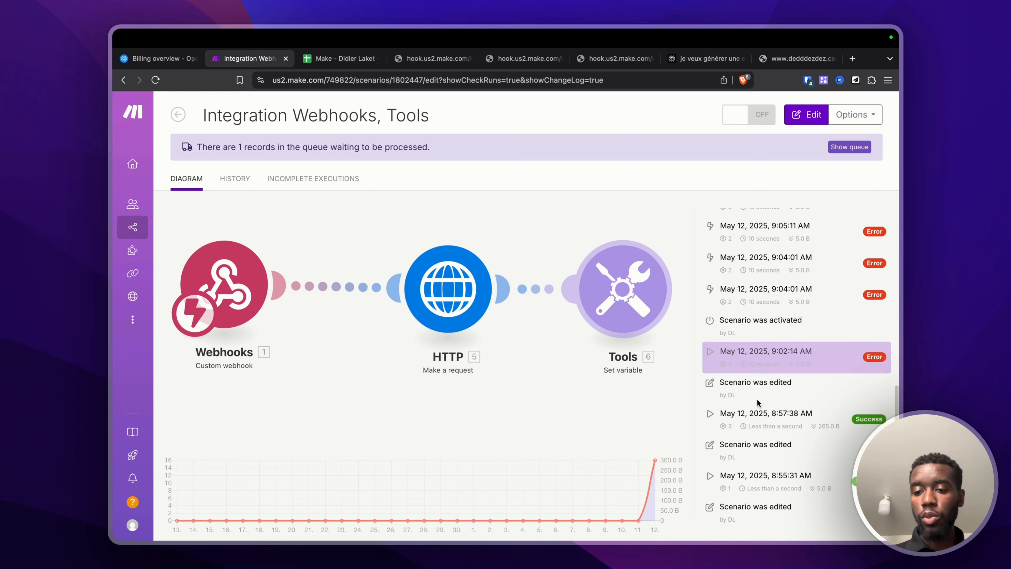
pyautogui.click(227, 179)
# Step: Open the 8:57:38 AM successful run's details, then the empty Incomplete Executions list
pyautogui.scroll(-3, 331, 286)
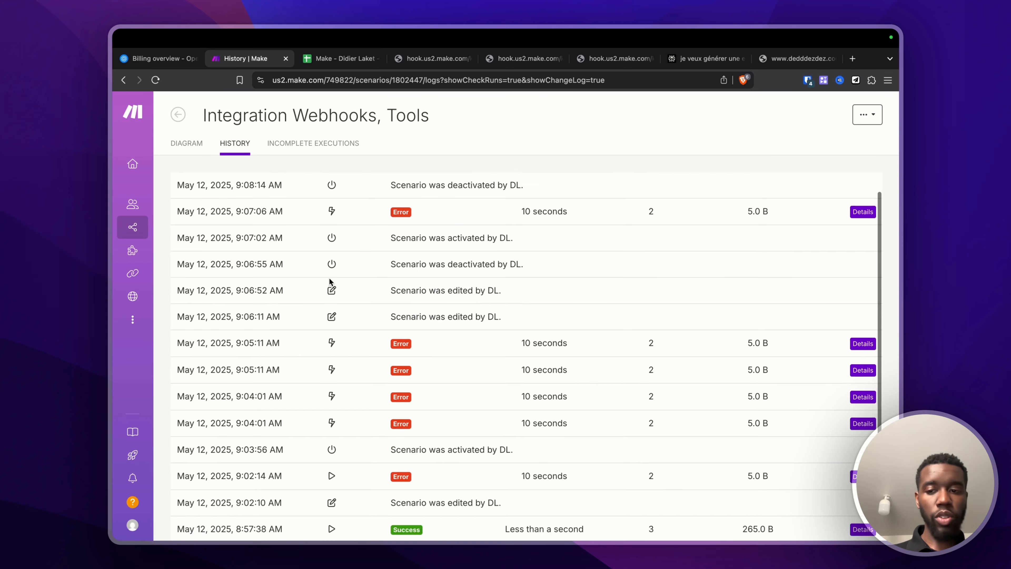
pyautogui.click(862, 440)
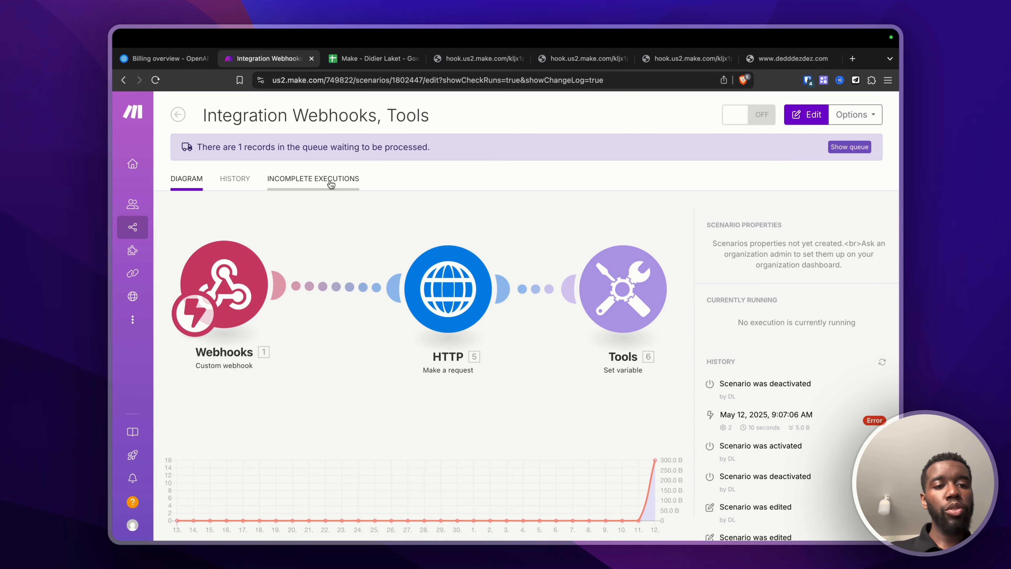
pyautogui.click(326, 180)
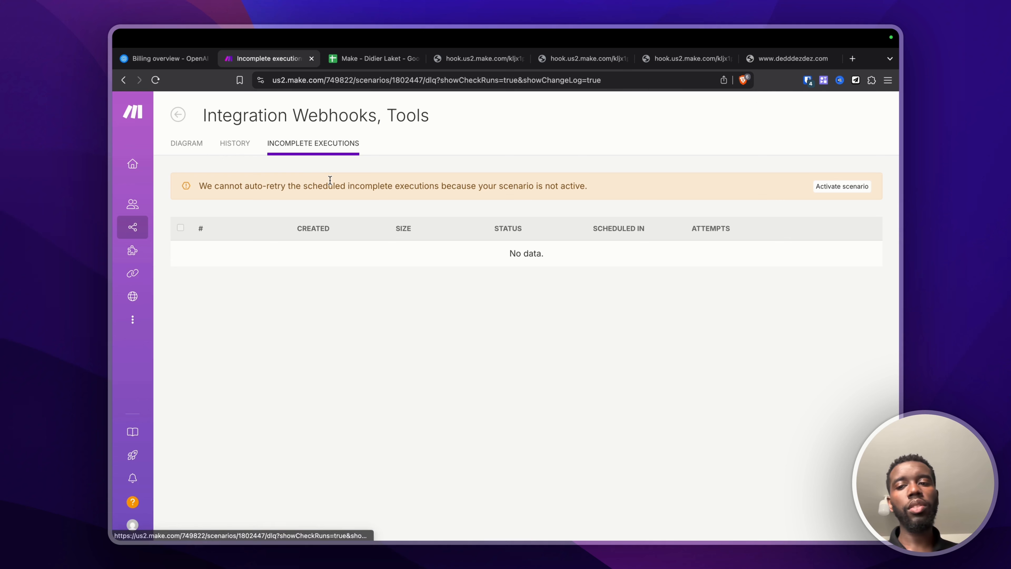